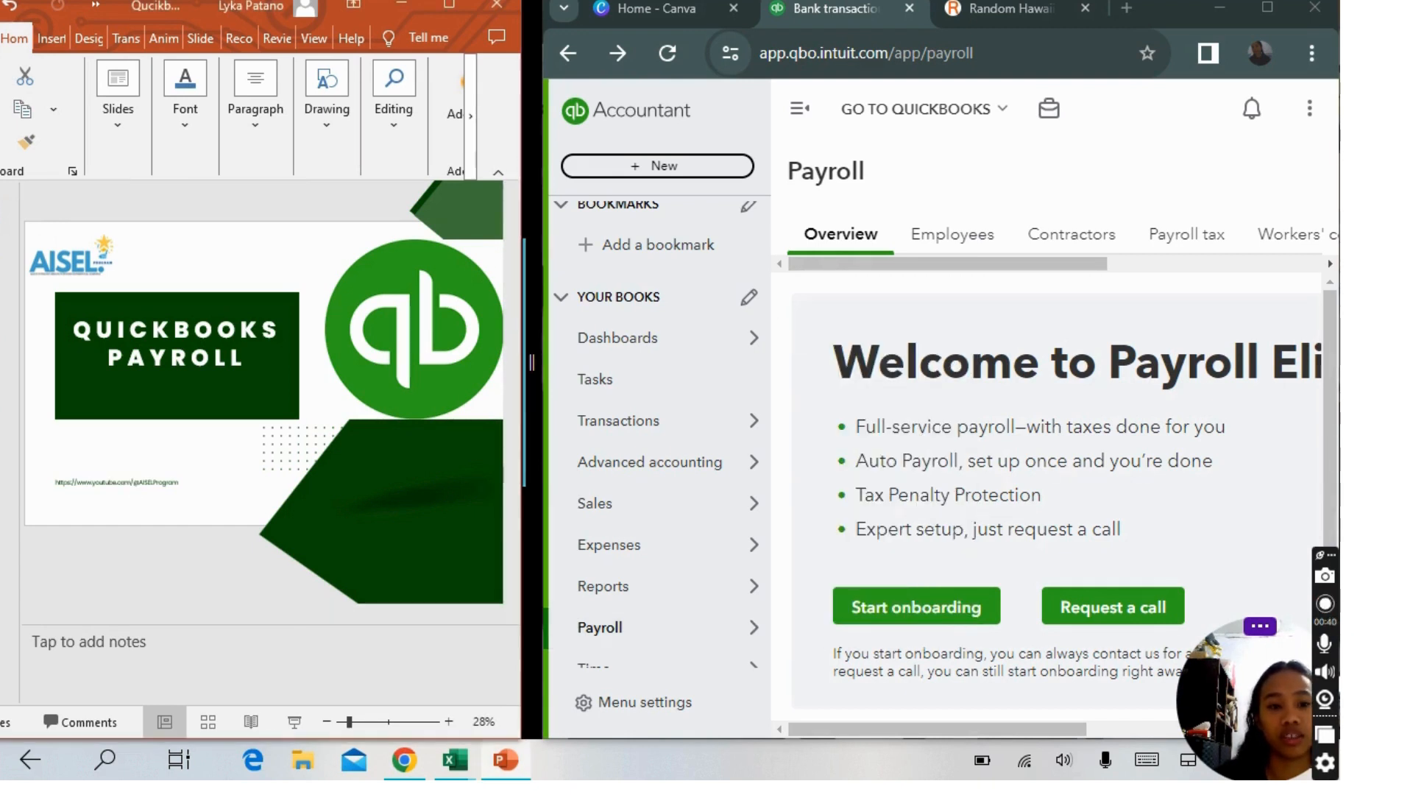
Bring up the employee details slide and start payroll onboarding.
left_click(2, 261)
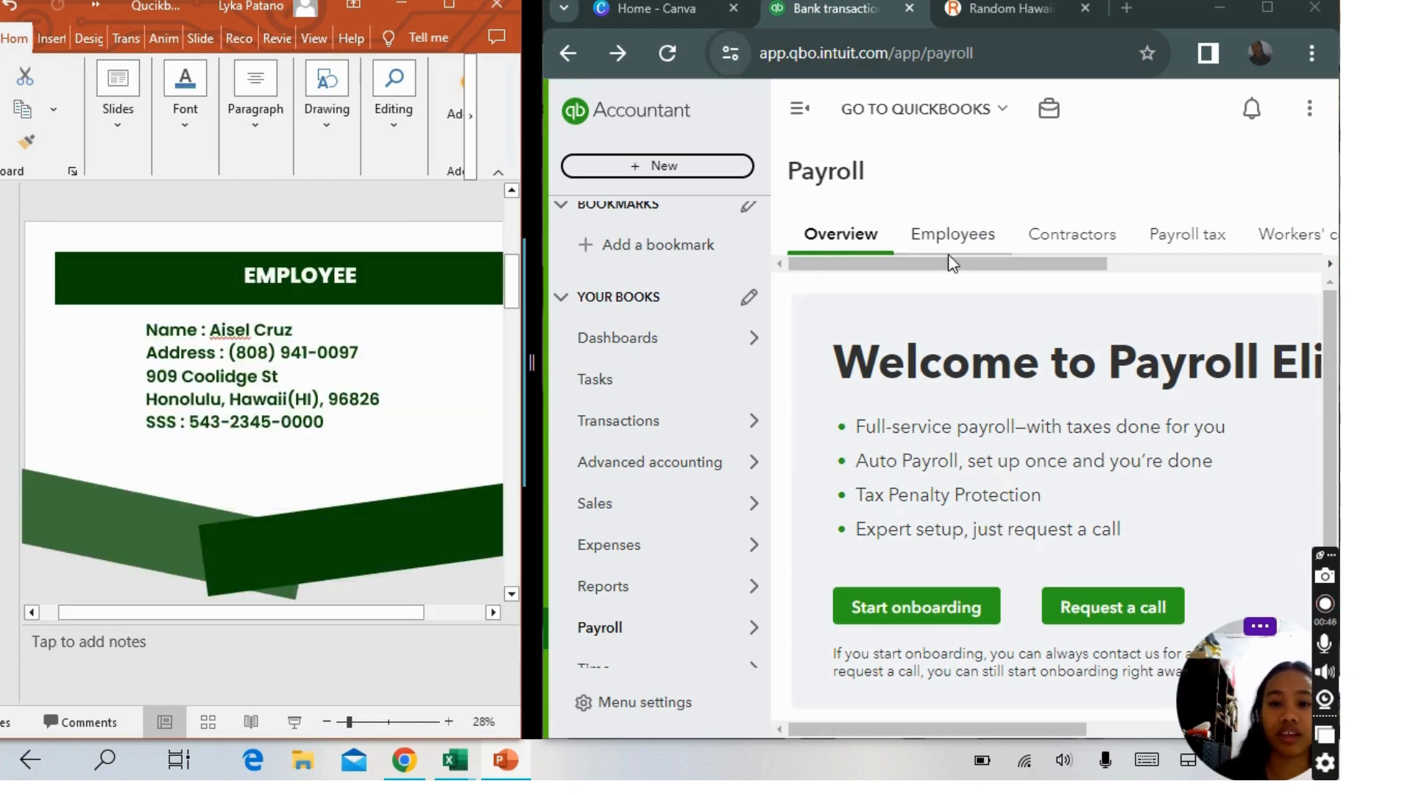
mouse_move(661, 633)
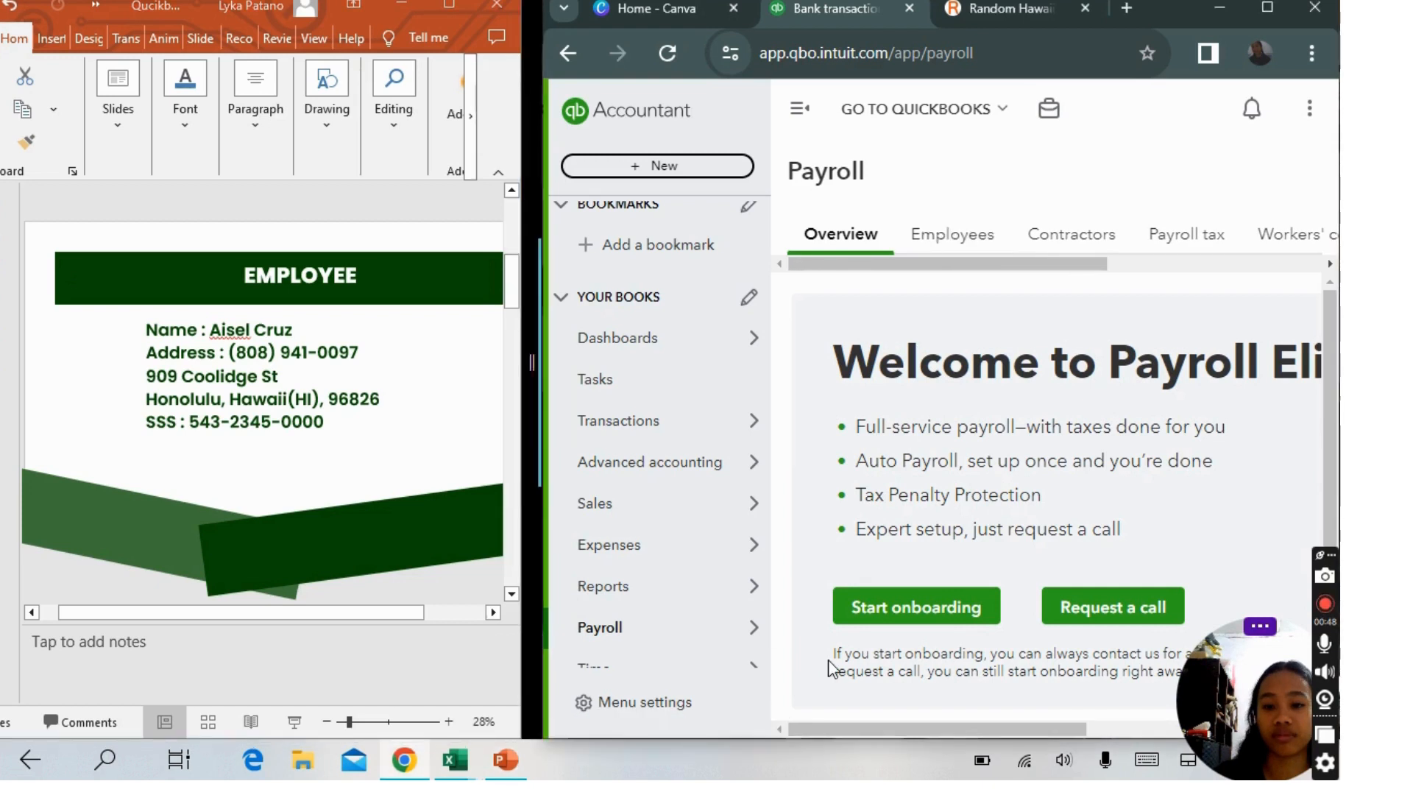
left_click(899, 610)
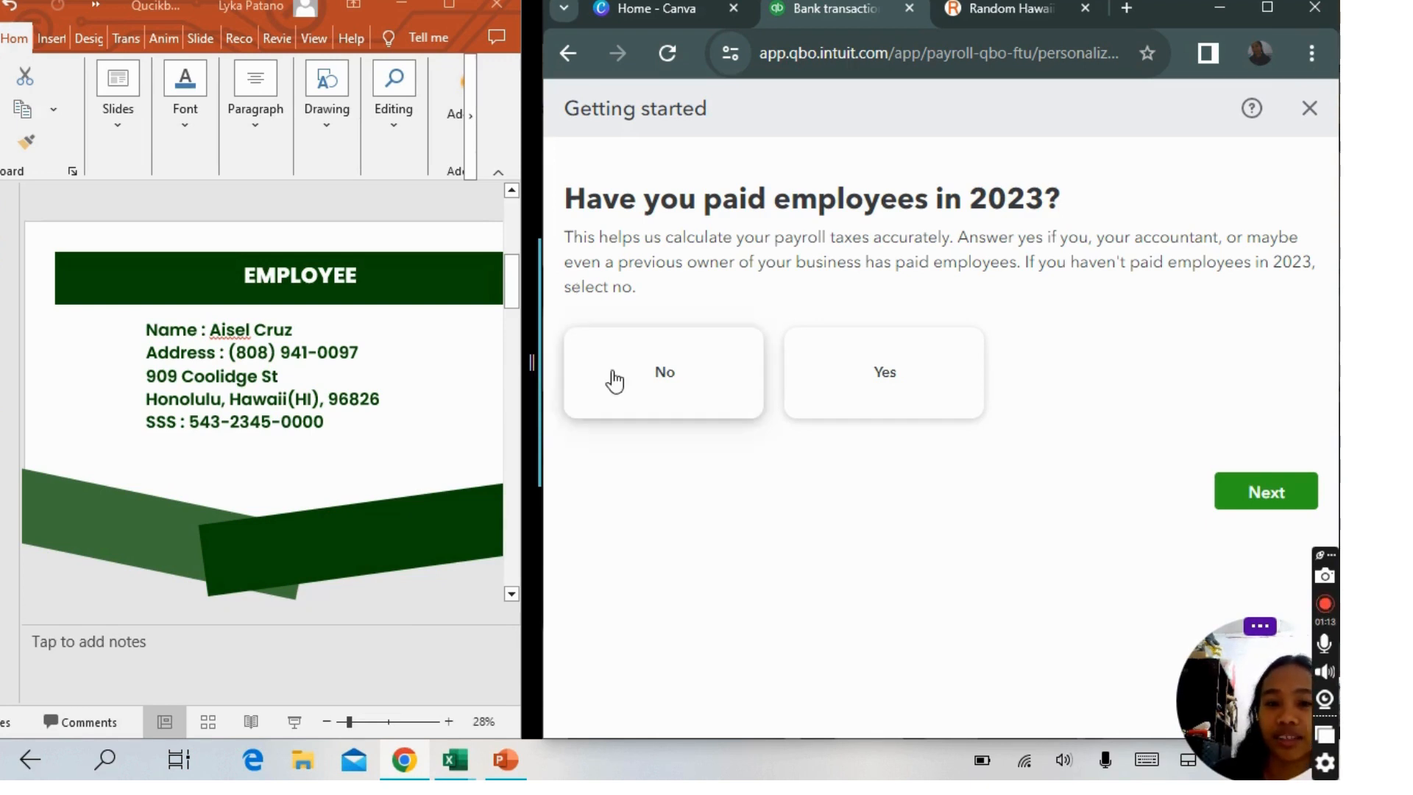
Answer No to having paid employees in 2023 and continue.
left_click(647, 379)
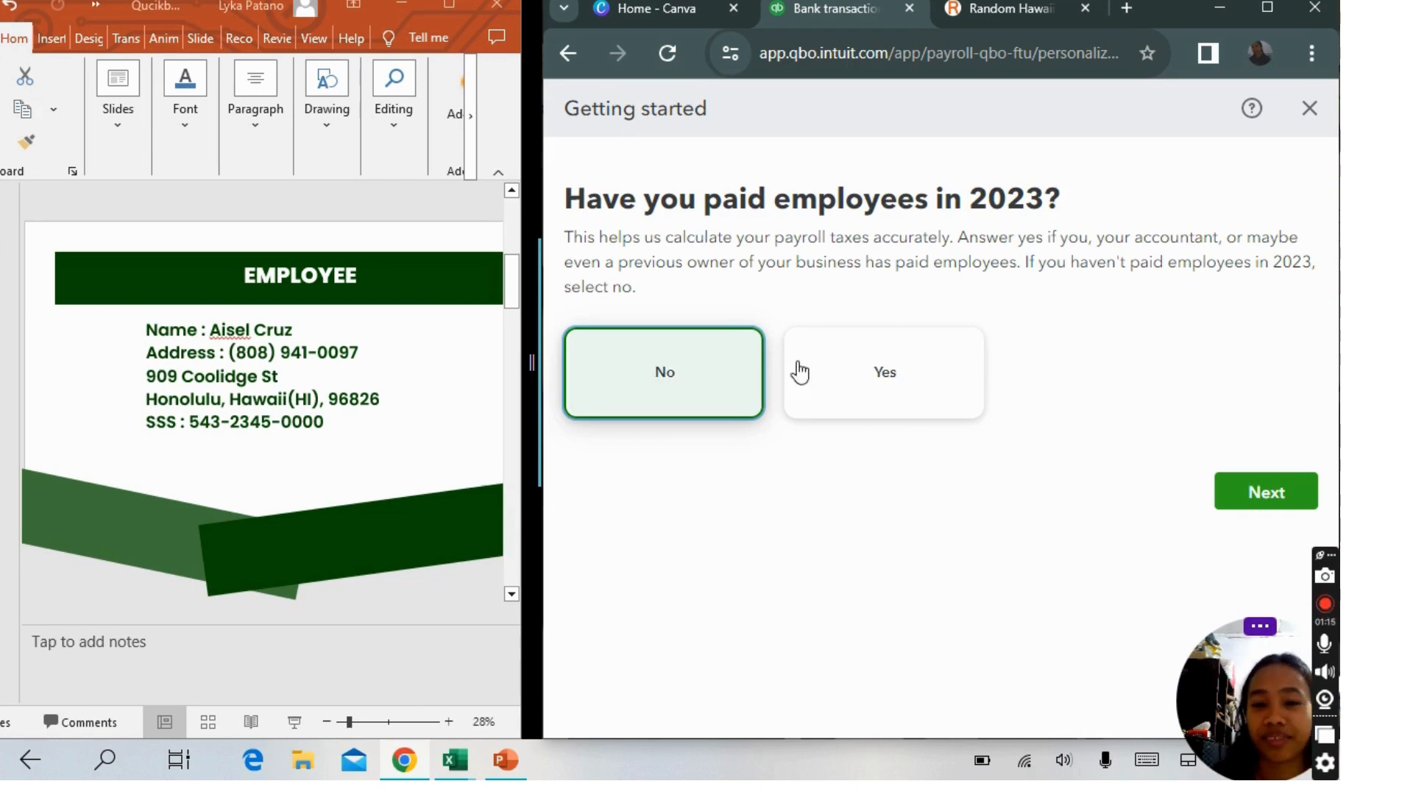
left_click(1269, 496)
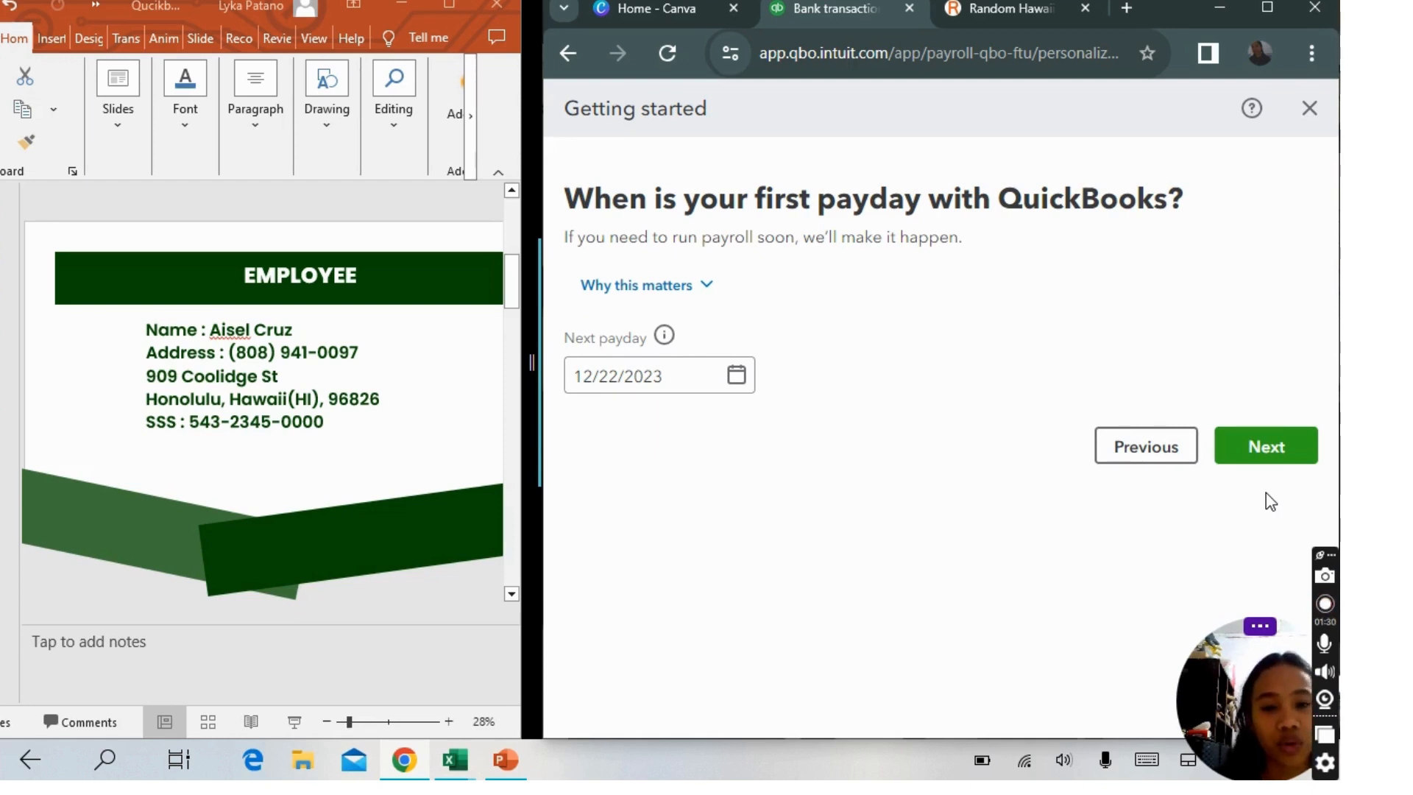
Set the next payday to 12/30/2023 and continue.
left_click(737, 379)
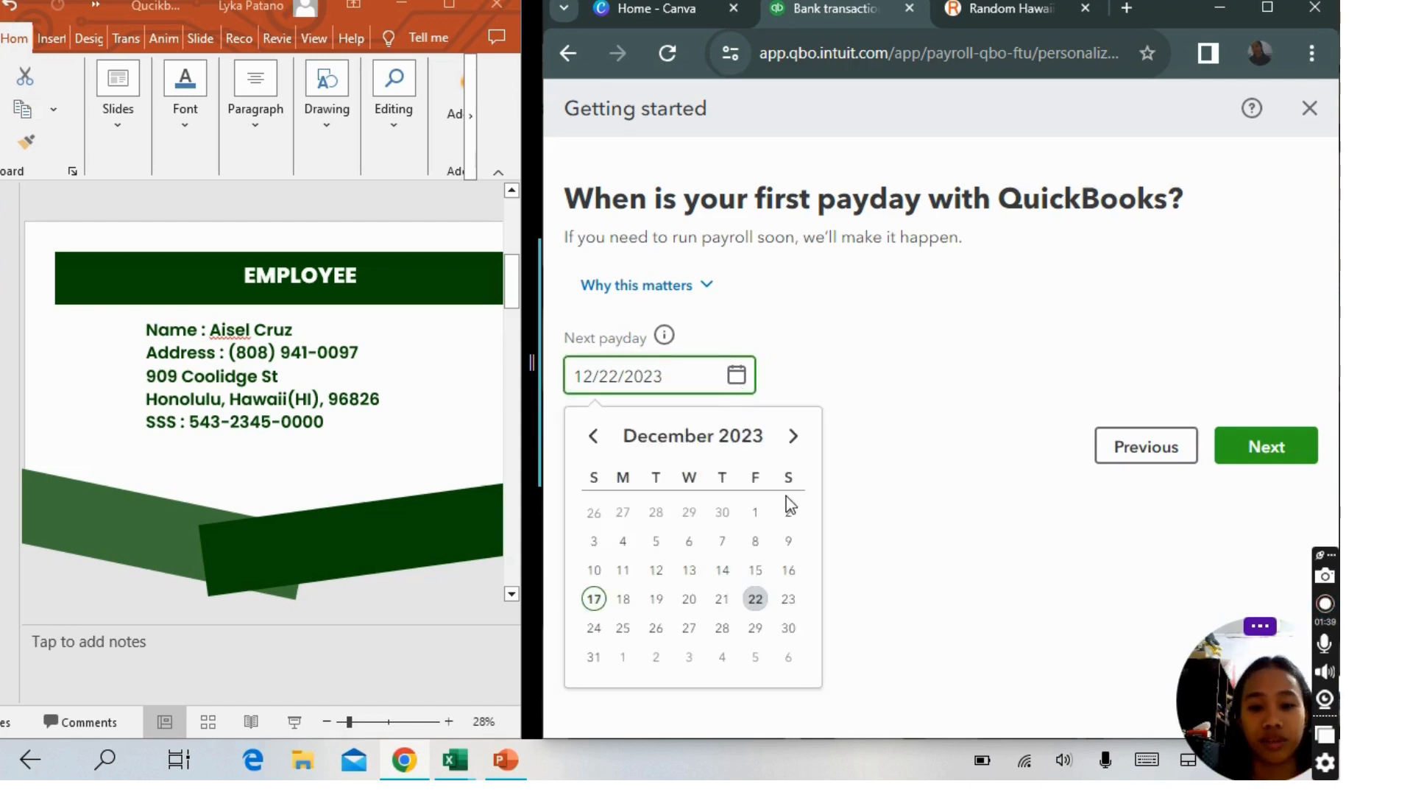
left_click(785, 638)
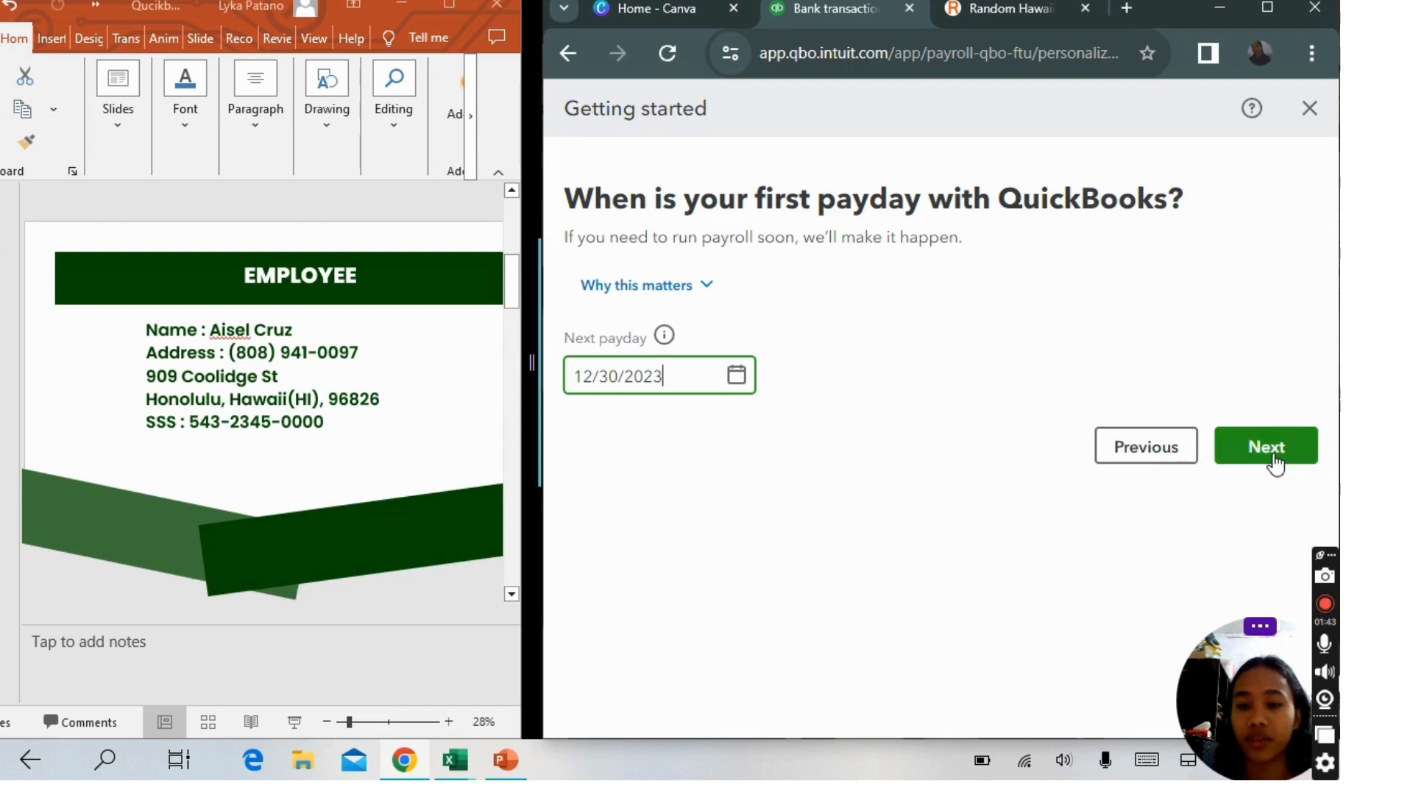
left_click(1276, 463)
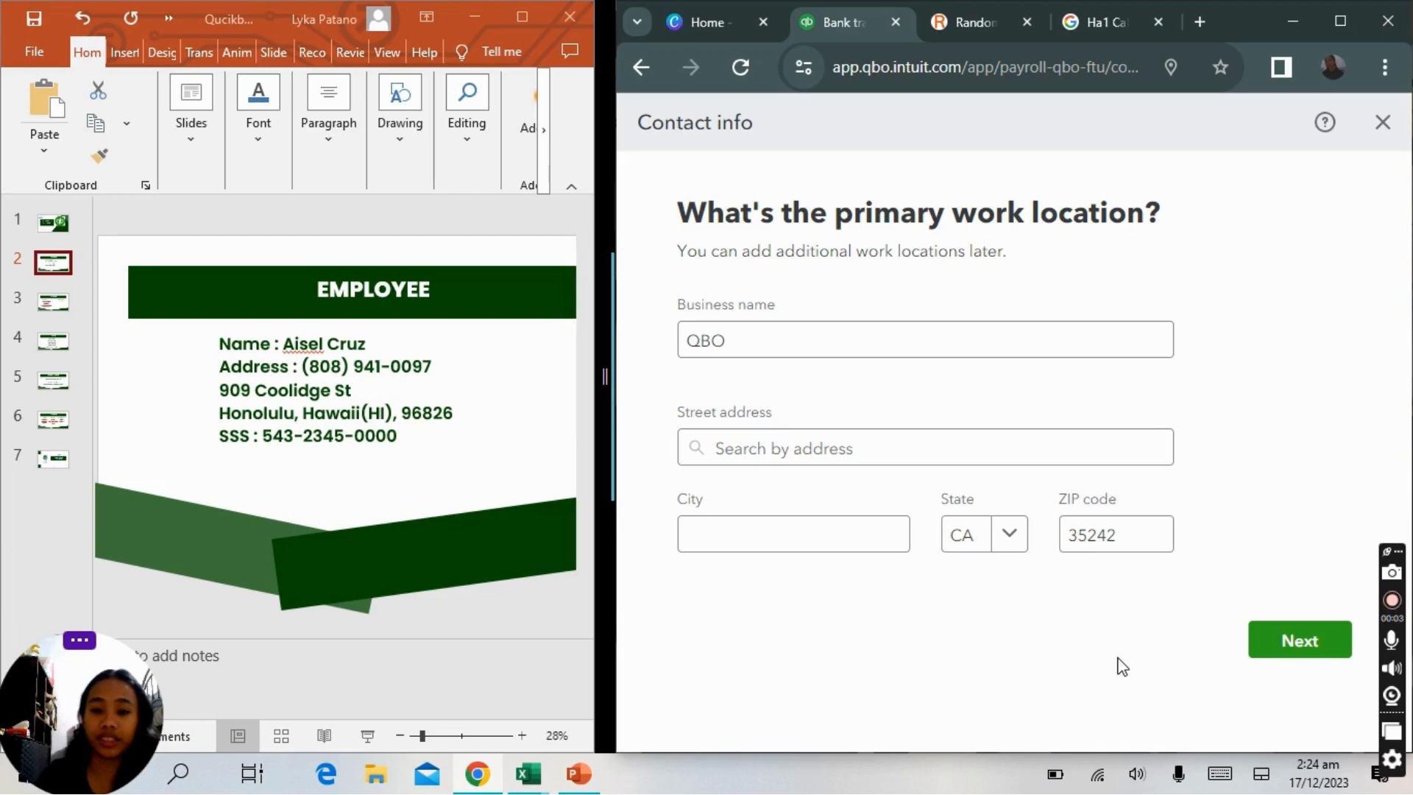
Copy the employee's street and city lines from the slide and paste them into the street address field.
left_click(806, 326)
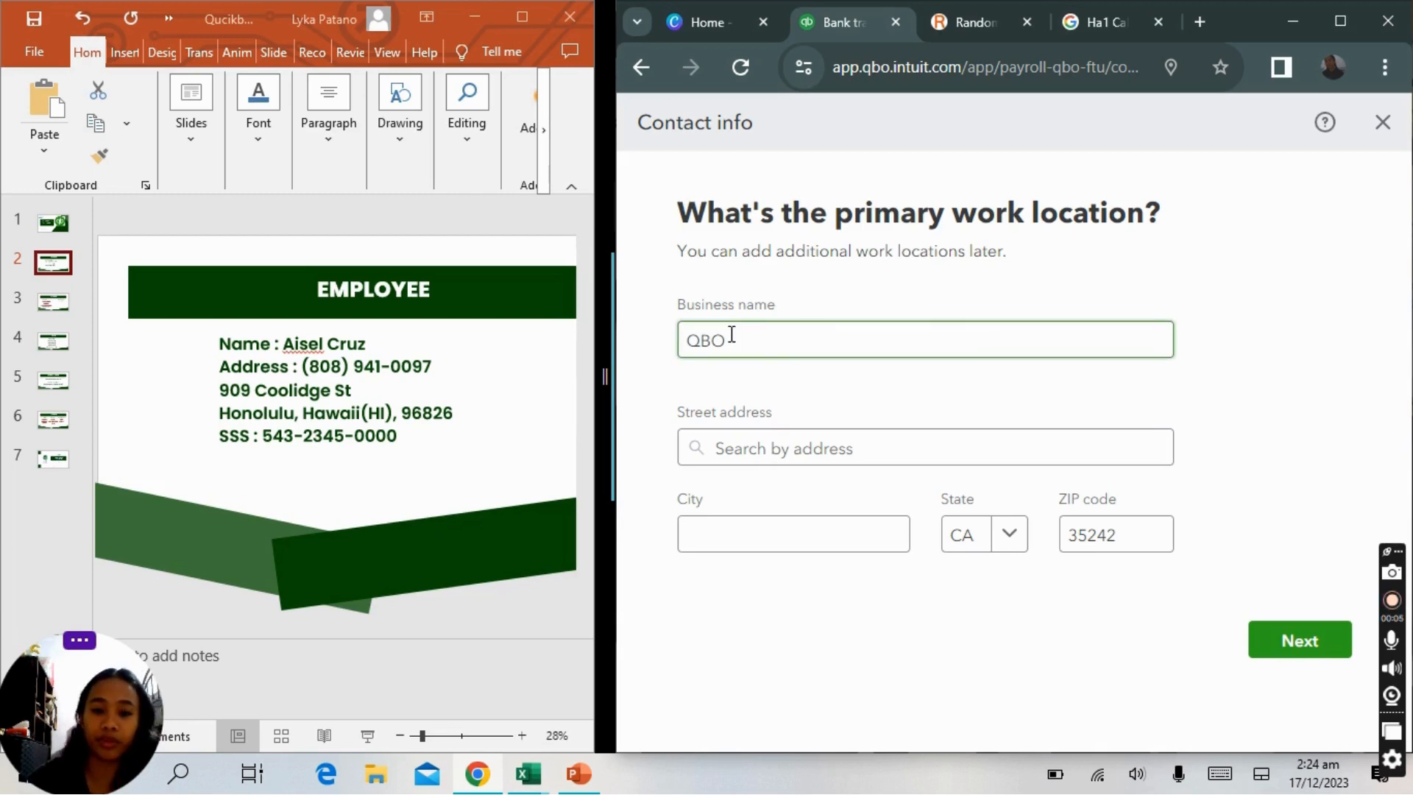
left_click(910, 456)
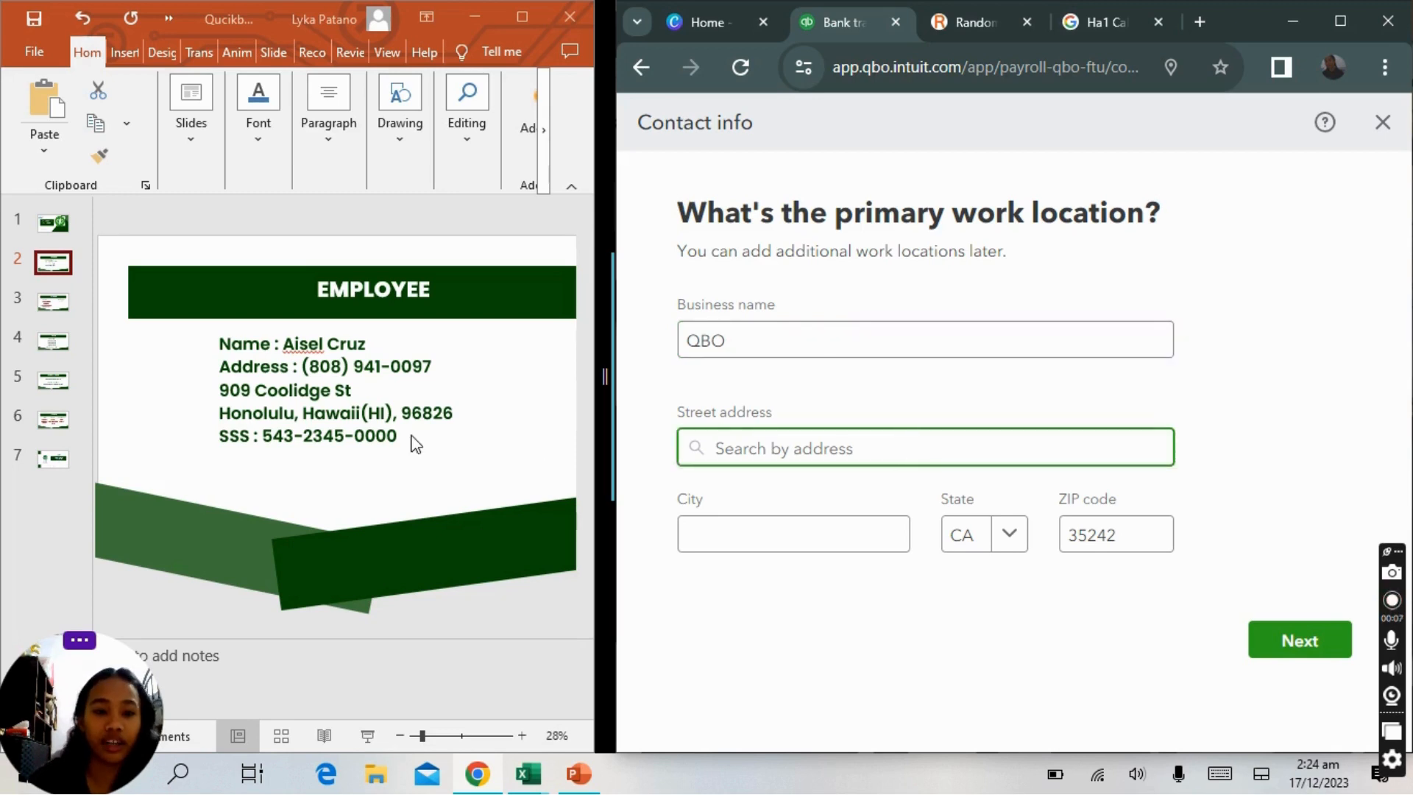
left_click(262, 388)
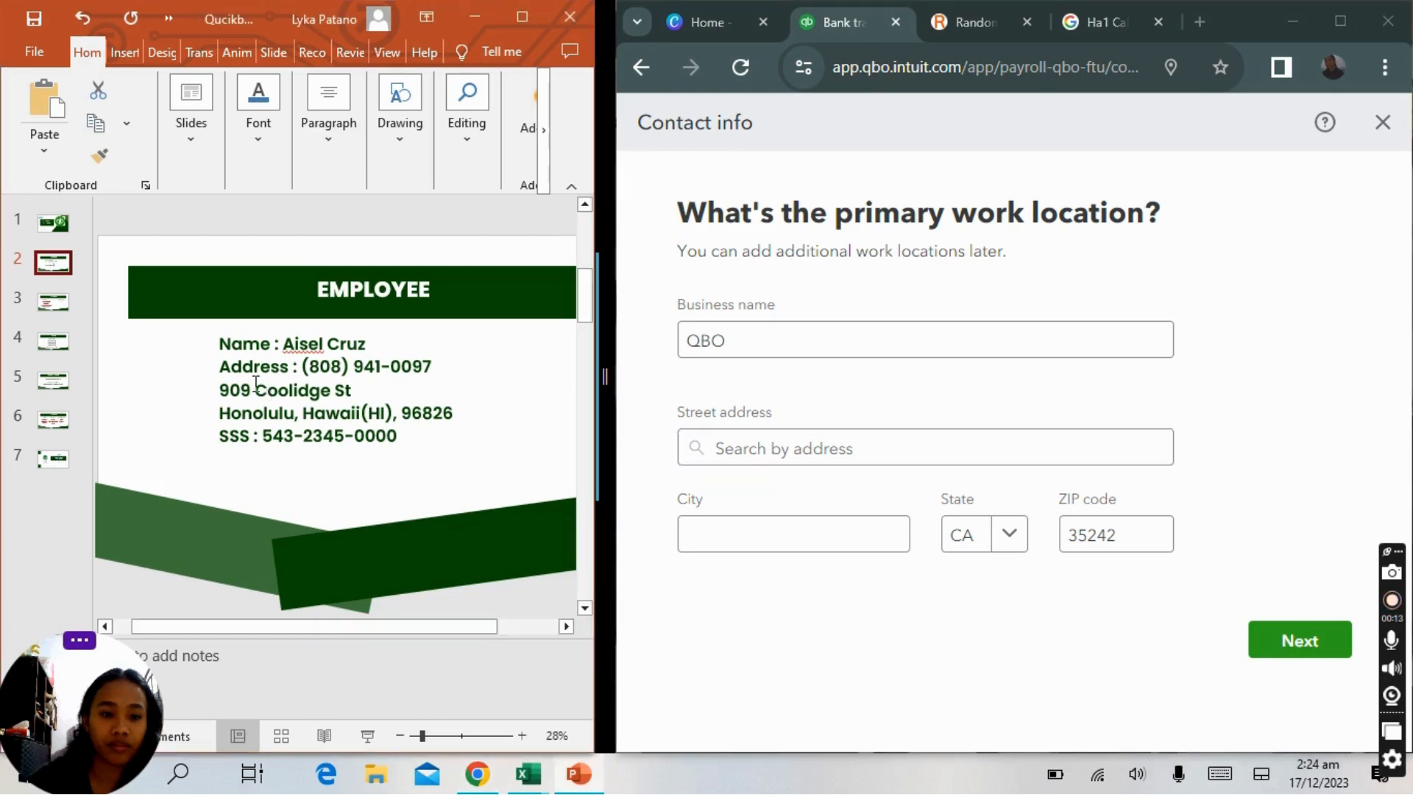
left_click_drag(256, 388, 449, 415)
key("ctrl+c")
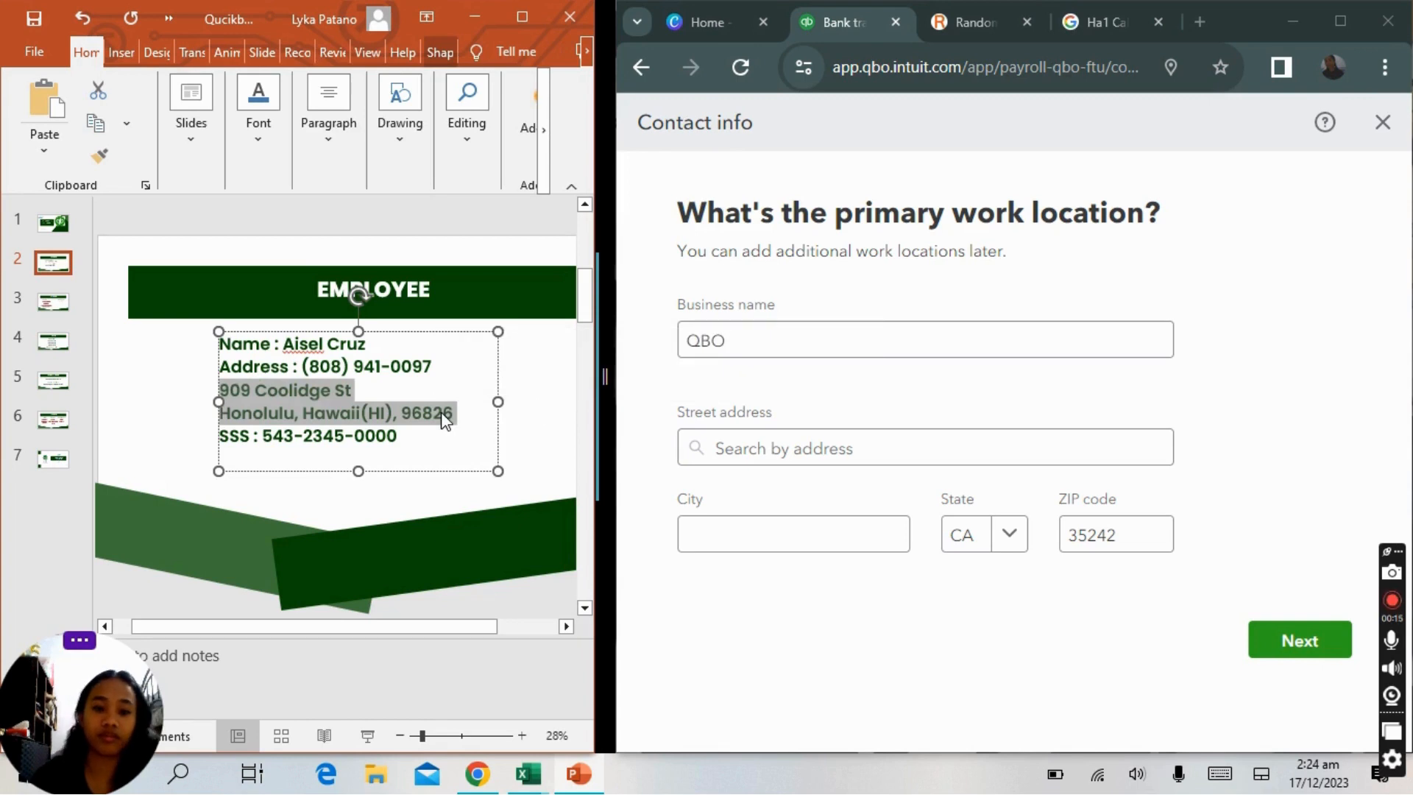
left_click(714, 416)
left_click(735, 452)
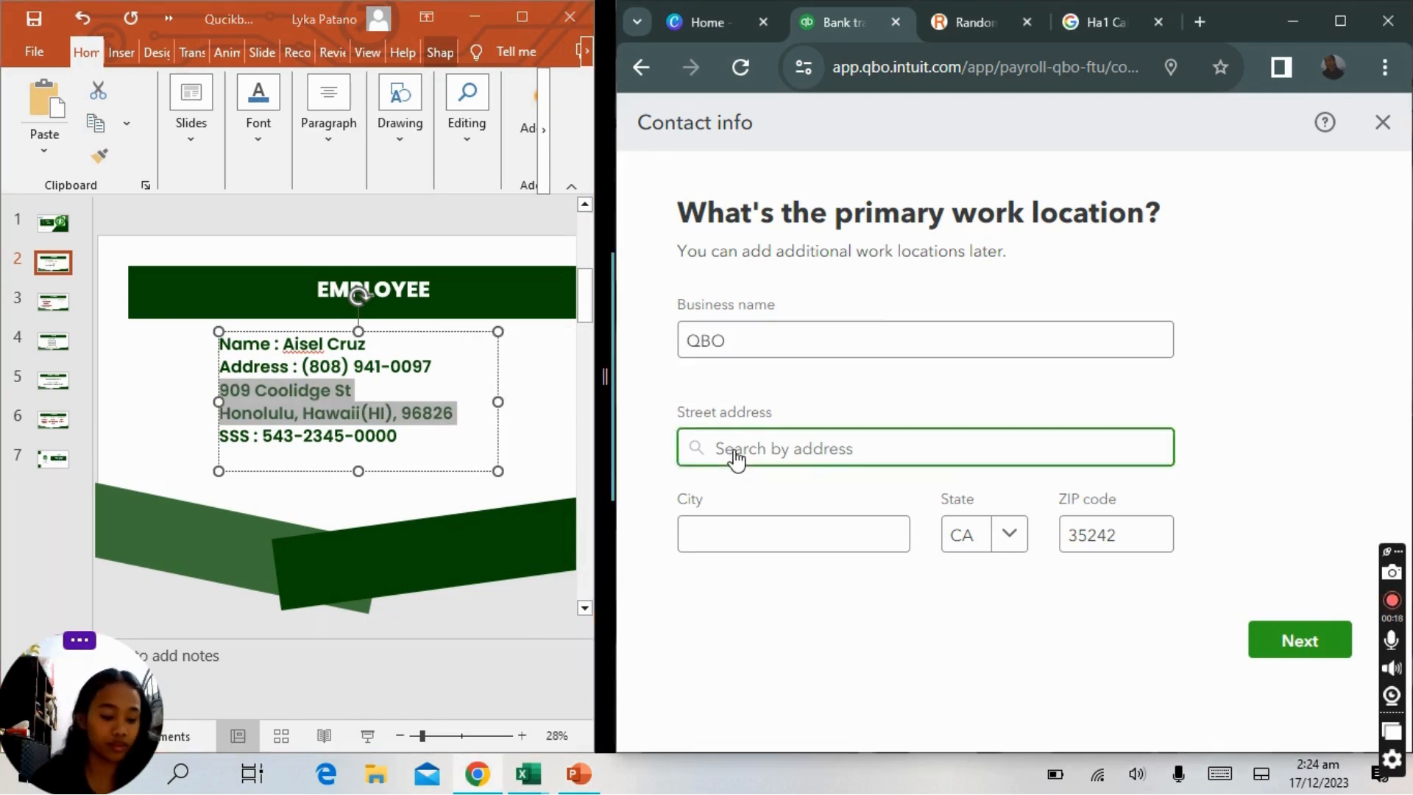
key("ctrl+v")
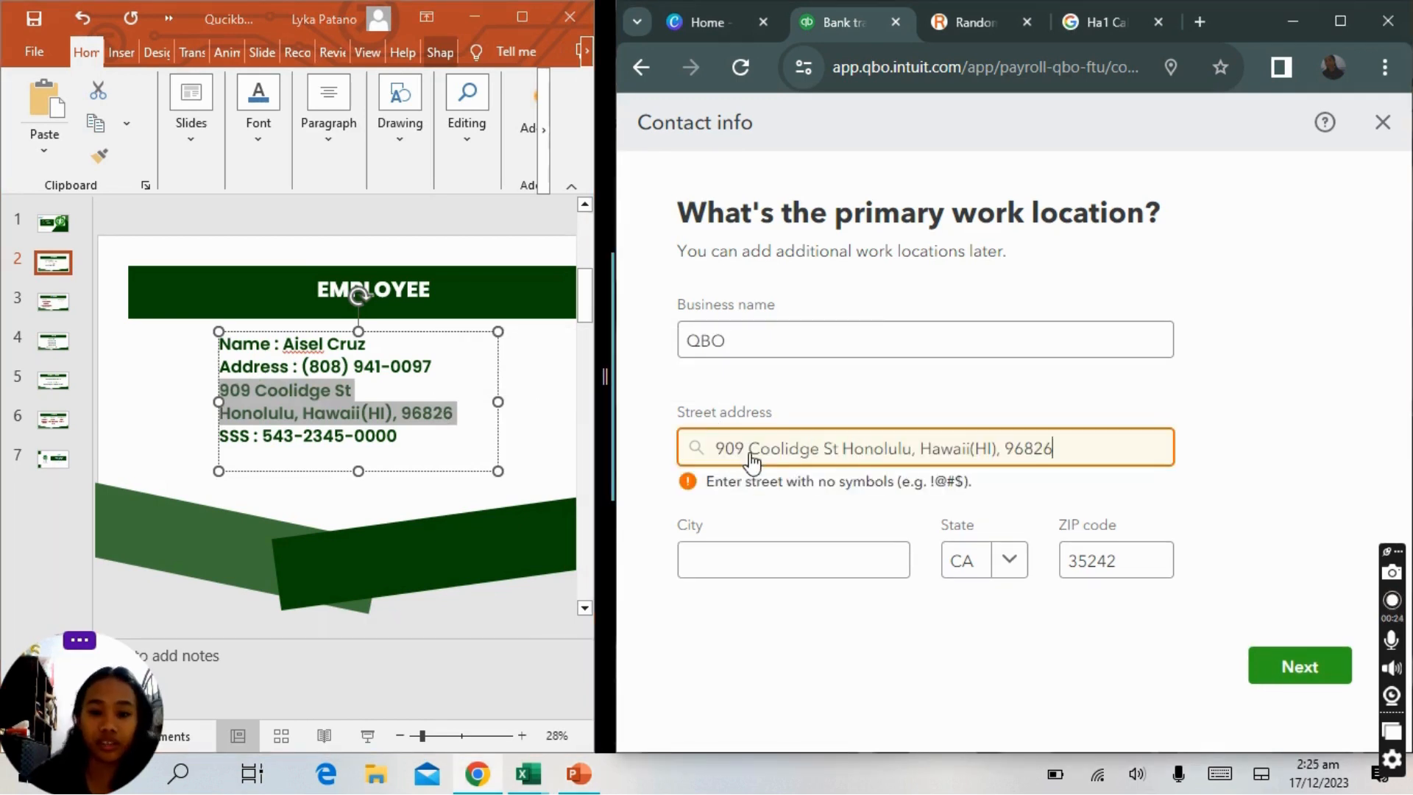
Remove the house number and the symbols from the pasted street address.
left_click(749, 455)
key("BackSpace")
key("BackSpace")
key("BackSpace")
key("BackSpace")
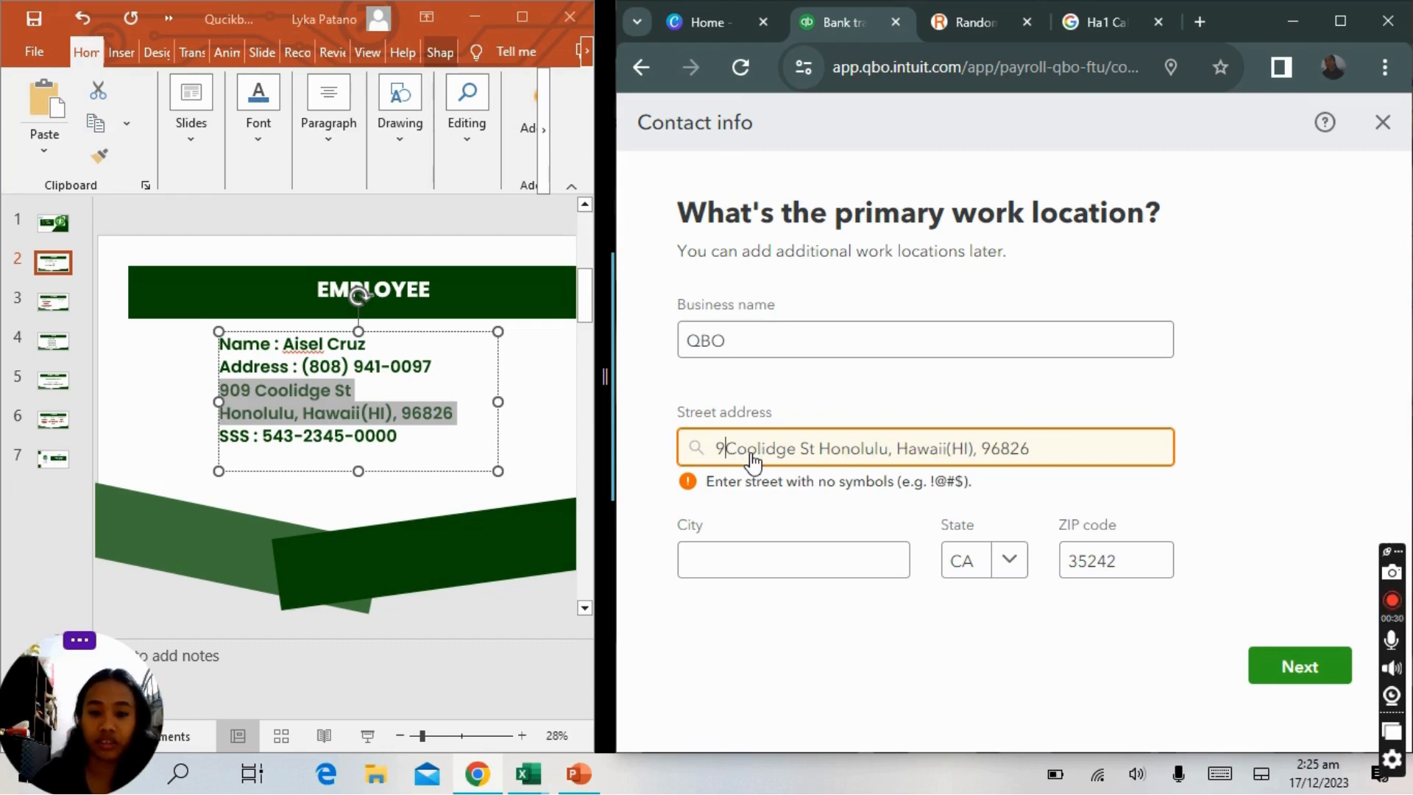
key("Right")
key("Right")
key("Right")
key("Right")
key("Right")
key("Right")
key("Right")
key("Right")
key("Right")
key("Right")
key("Right")
key("Right")
key("Right")
key("Right")
key("Right")
key("Right")
key("Right")
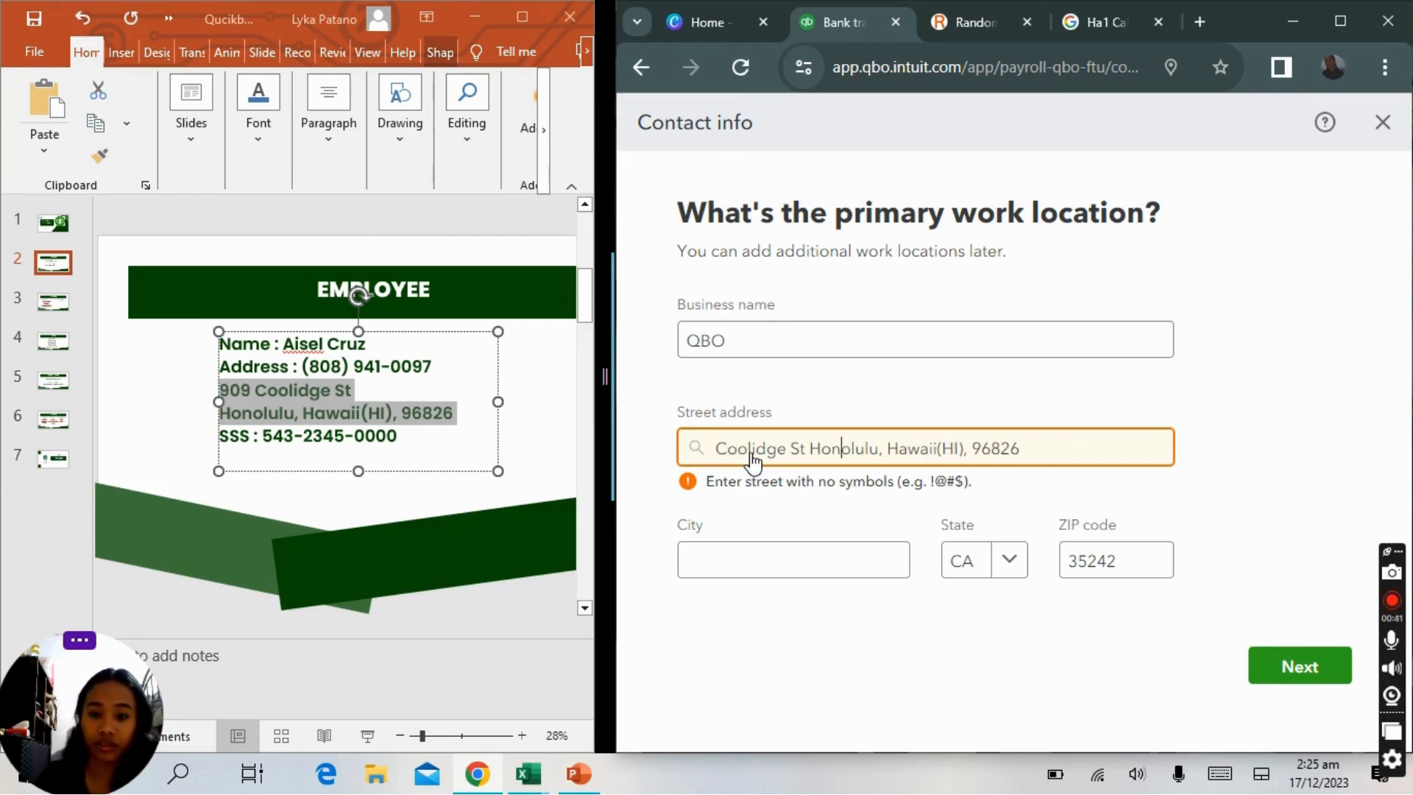
key("Right")
key("Right")
key("Right")
key("Right")
key("Right")
key("Right")
key("Right")
key("Right")
key("Right")
key("Right")
key("Right")
key("Right")
key("Right")
key("Right")
key("Right")
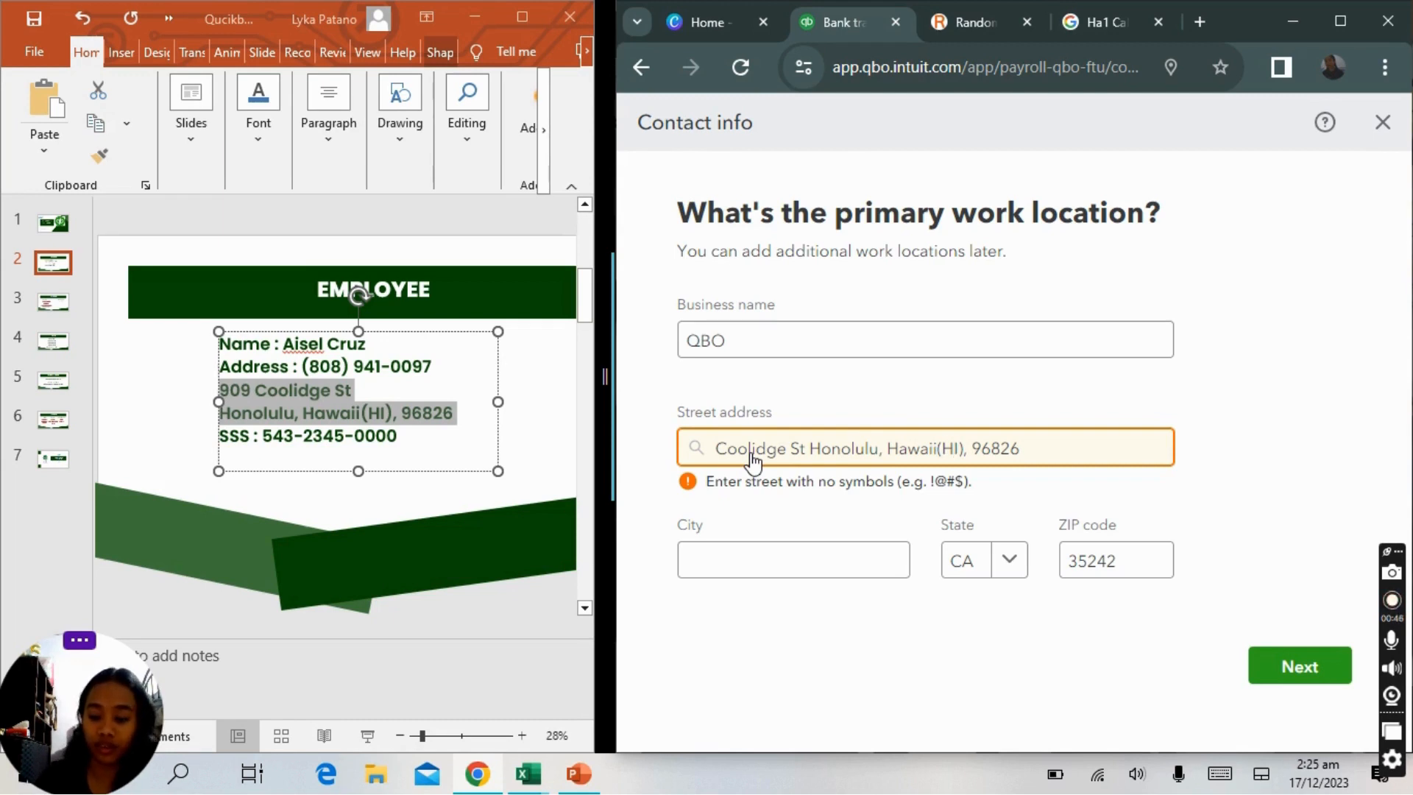
key("BackSpace")
key("BackSpace")
key("BackSpace")
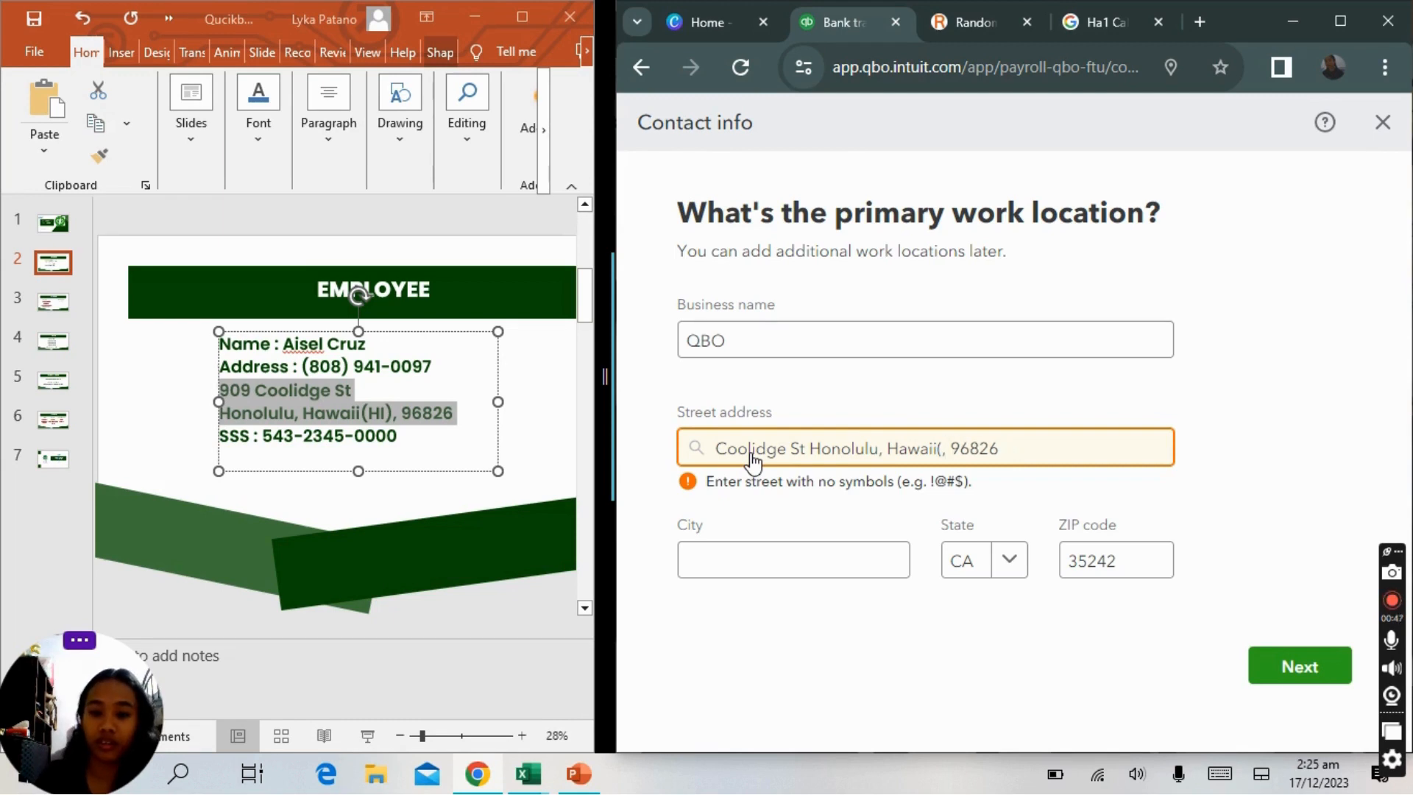
key("BackSpace")
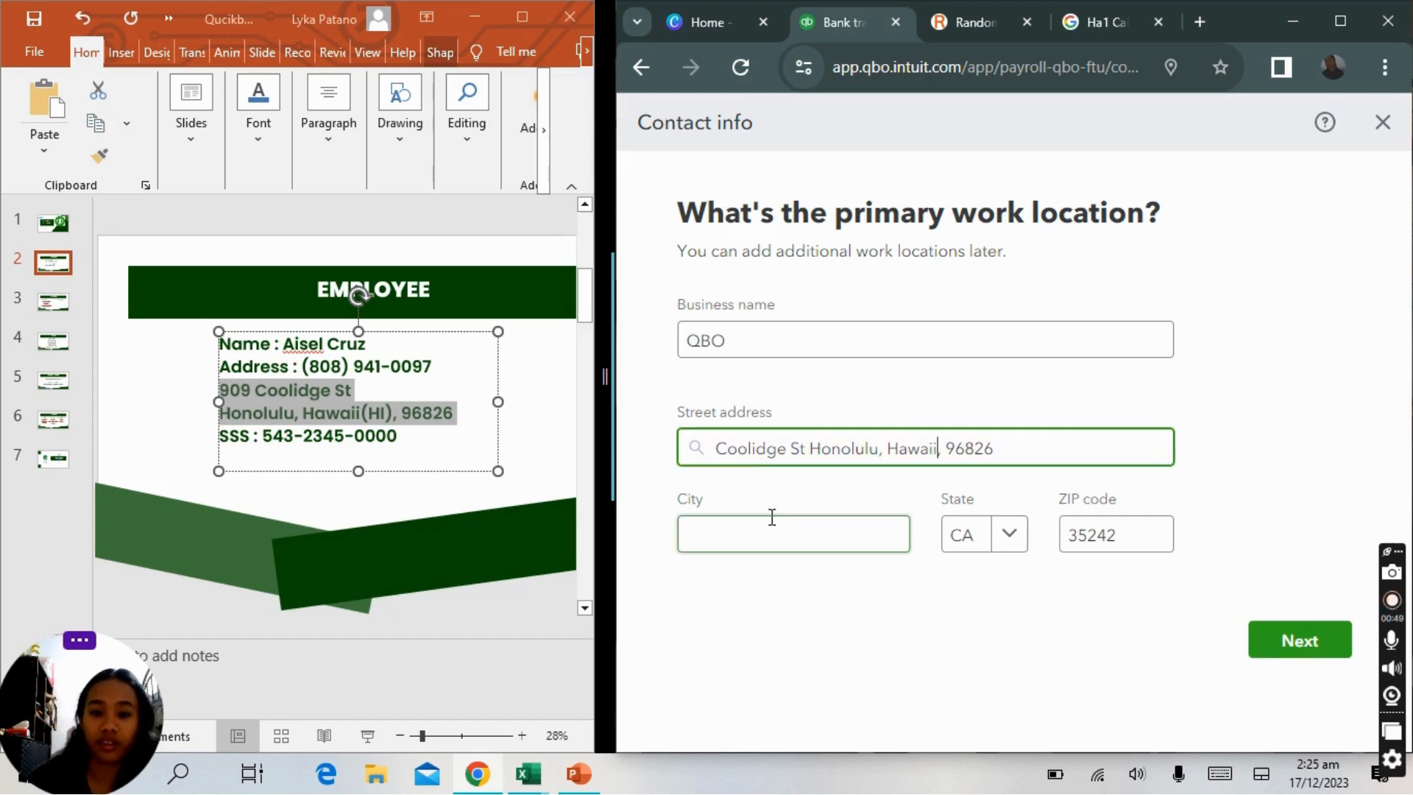
Copy the city name from the street address into the City field.
double_click(852, 449)
key("ctrl+c")
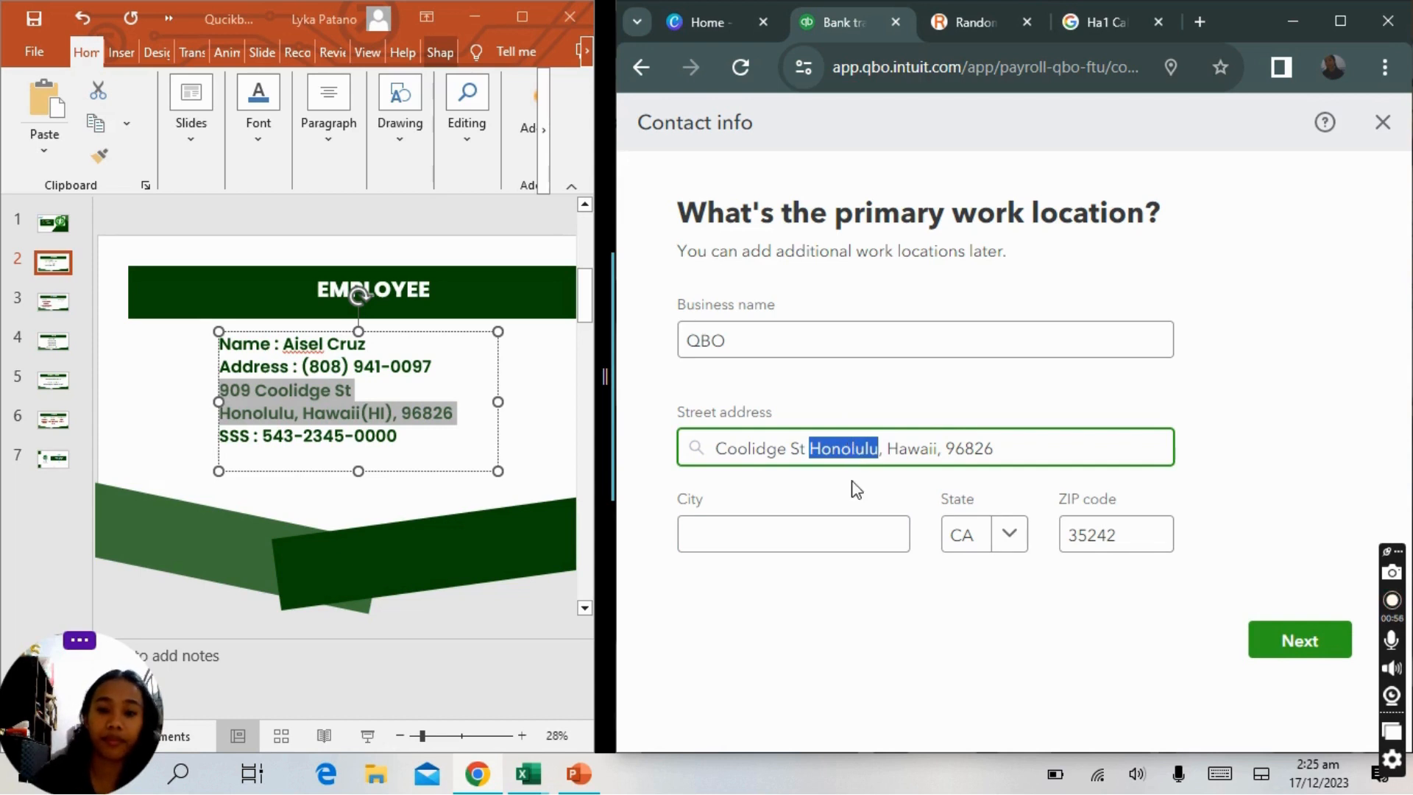
left_click(838, 540)
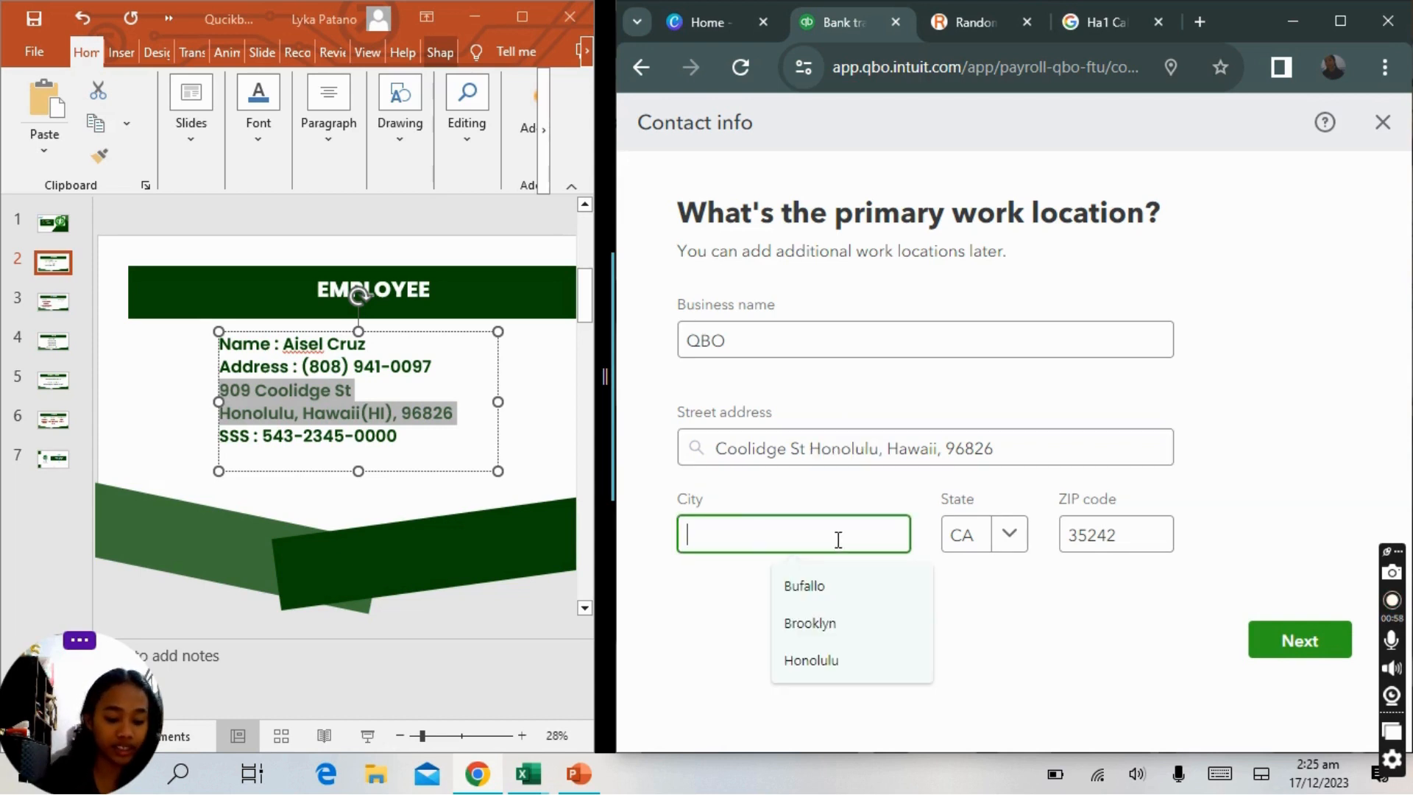
key("ctrl+v")
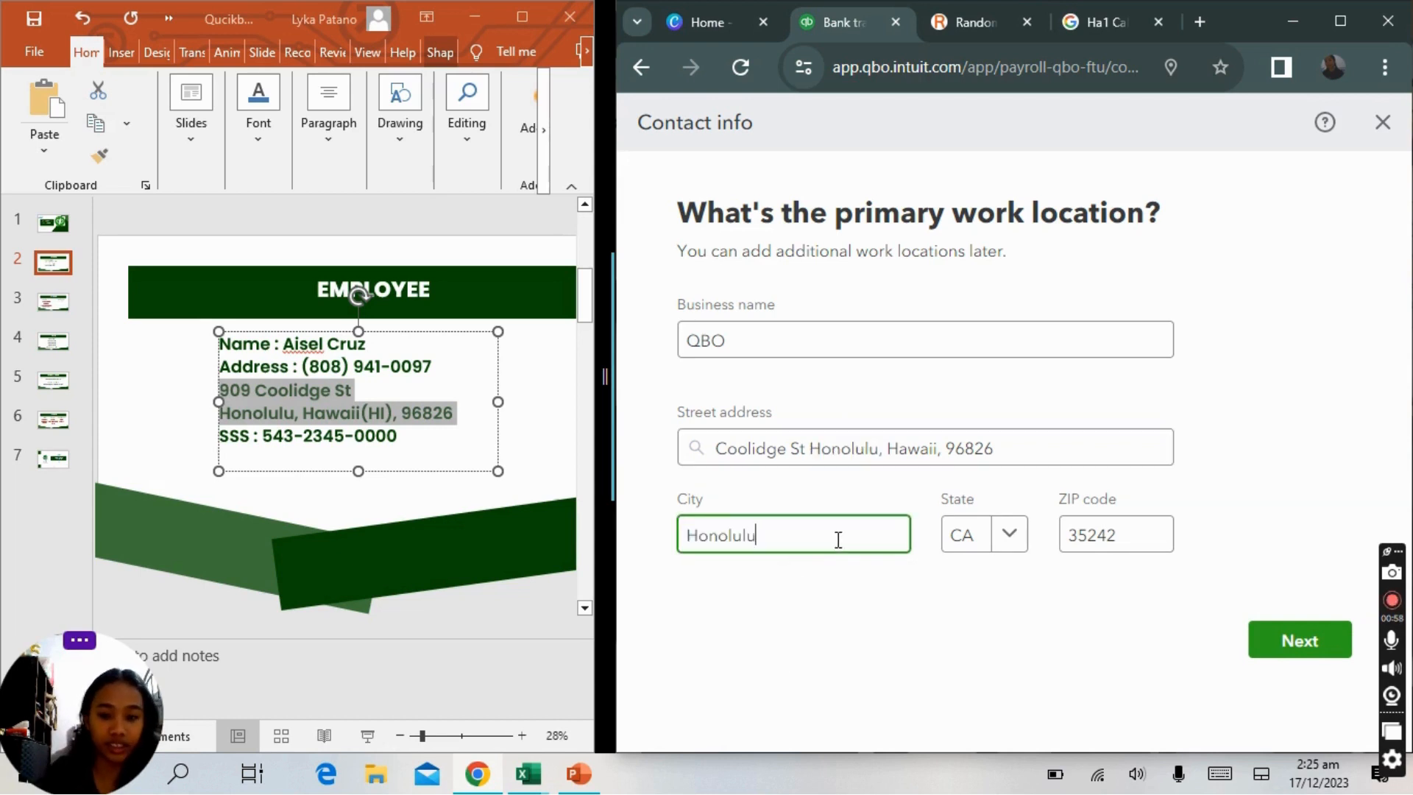
Set the State to HI.
left_click(1008, 533)
key("BackSpace")
key("BackSpace")
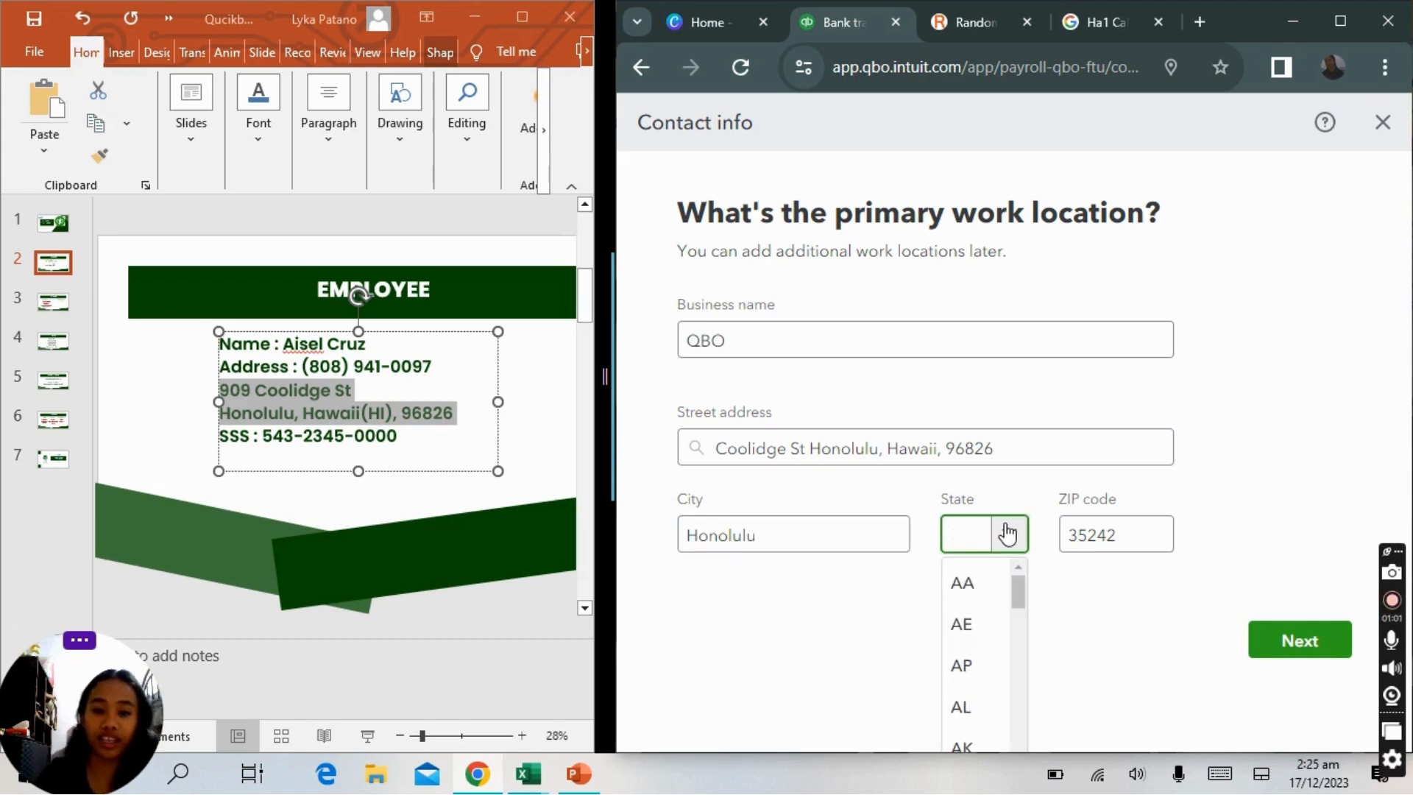
type("HI")
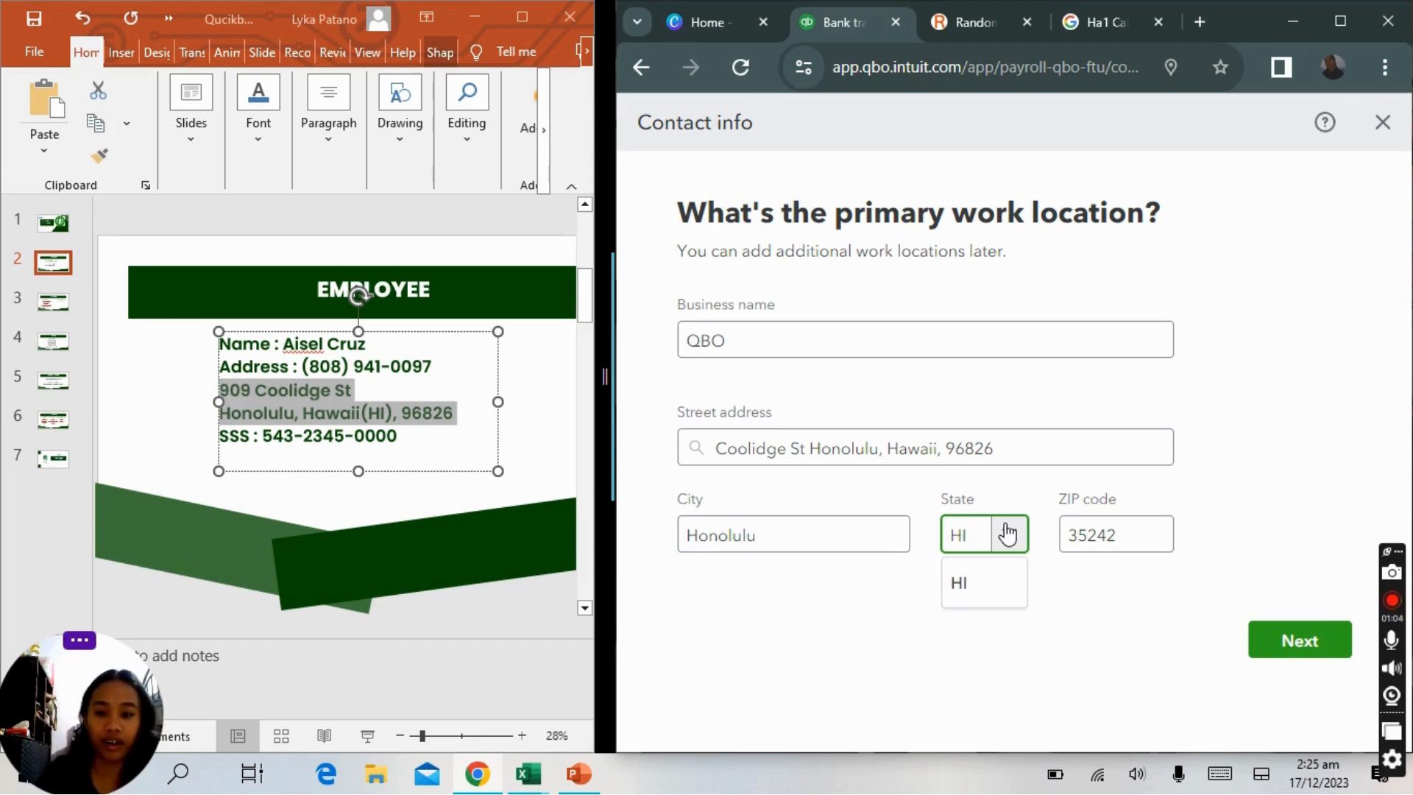
left_click(993, 608)
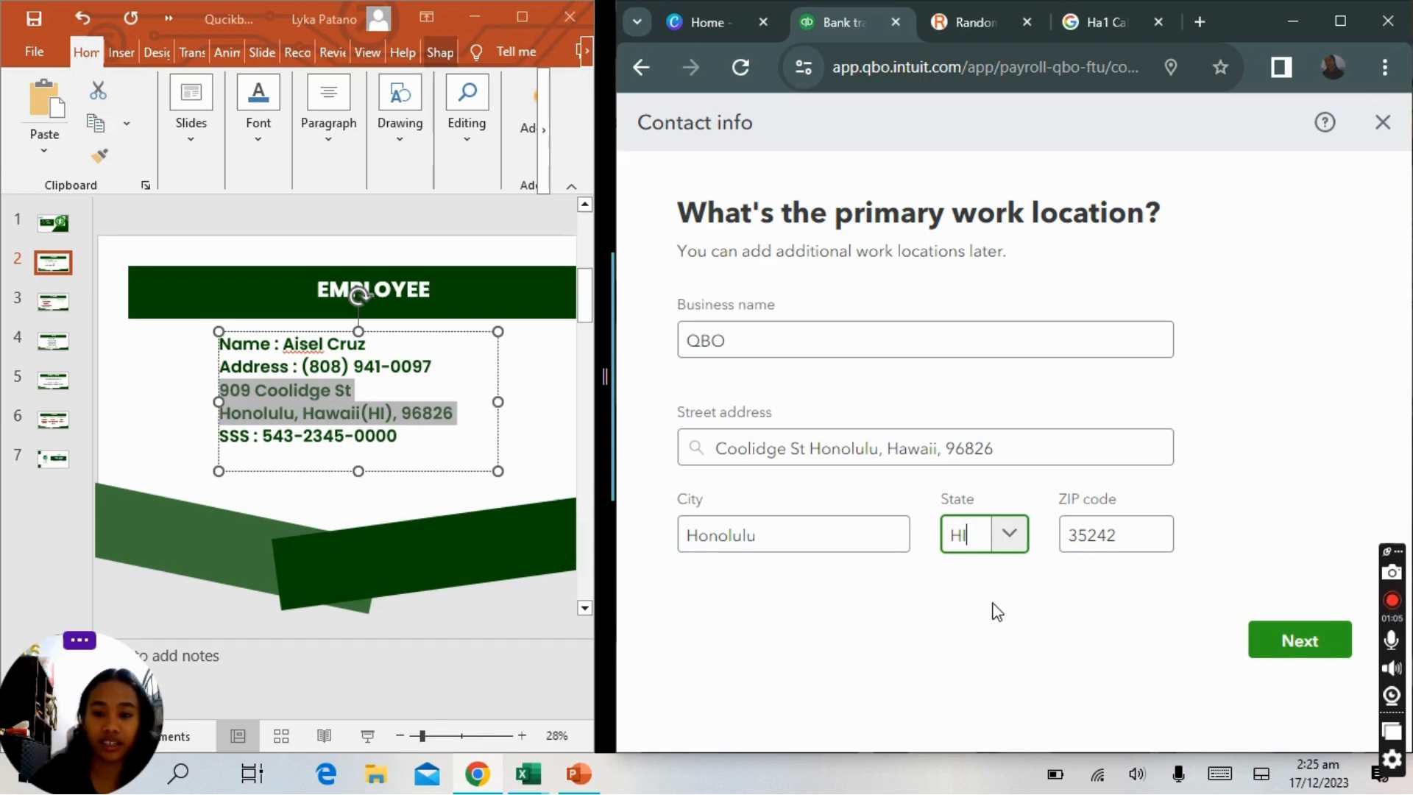
Replace the ZIP code with the employee's ZIP code and continue past the work location page.
left_click(1118, 537)
key("BackSpace")
key("BackSpace")
key("BackSpace")
key("BackSpace")
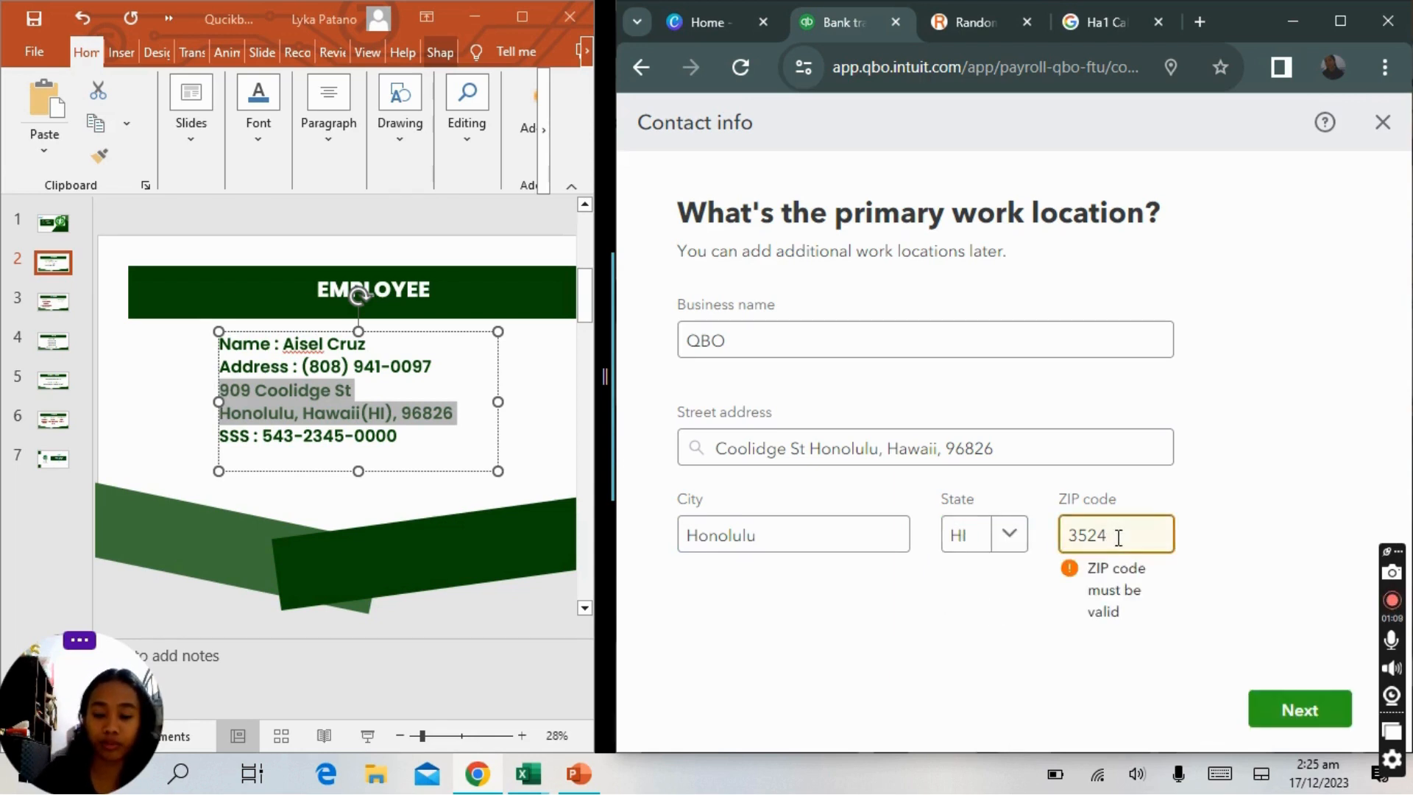
key("BackSpace")
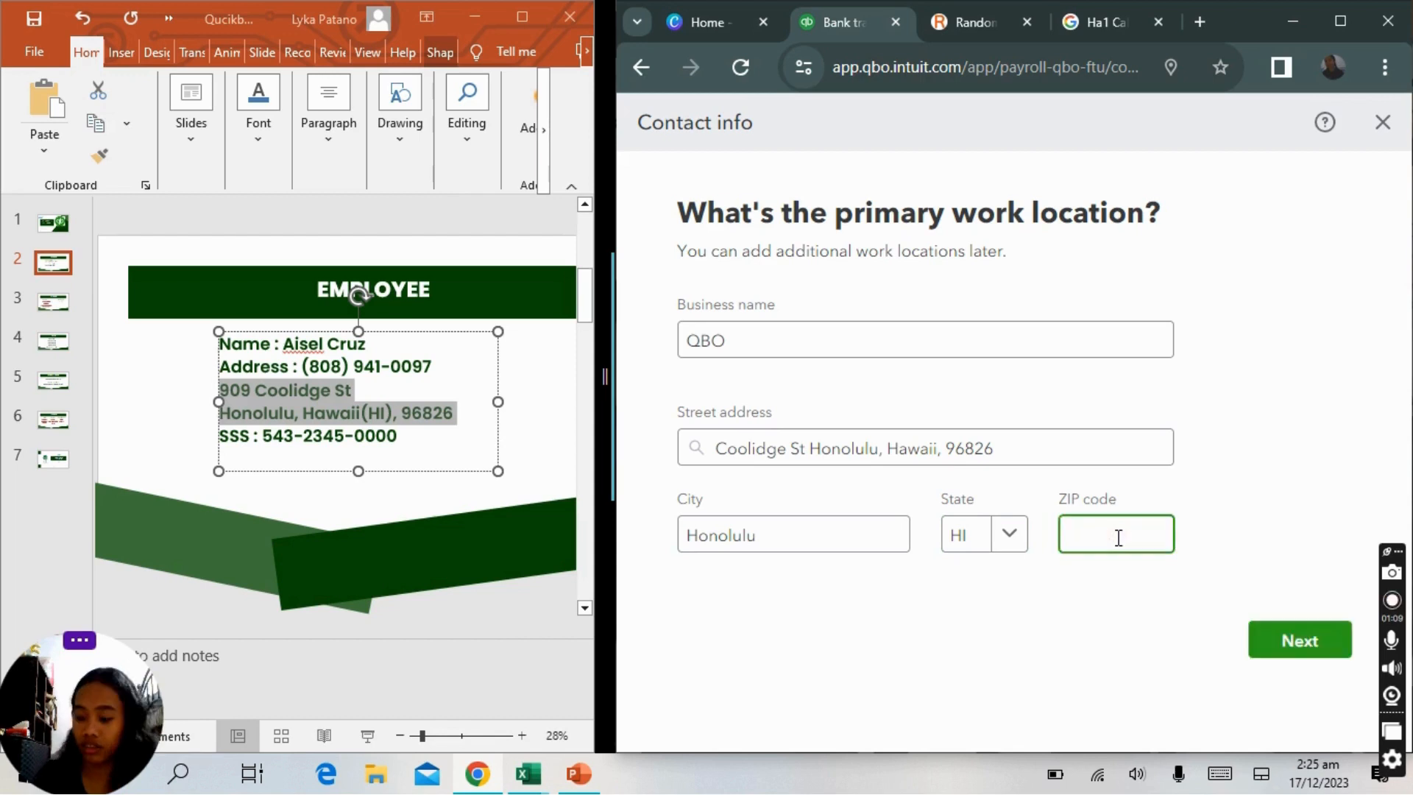
type("96826")
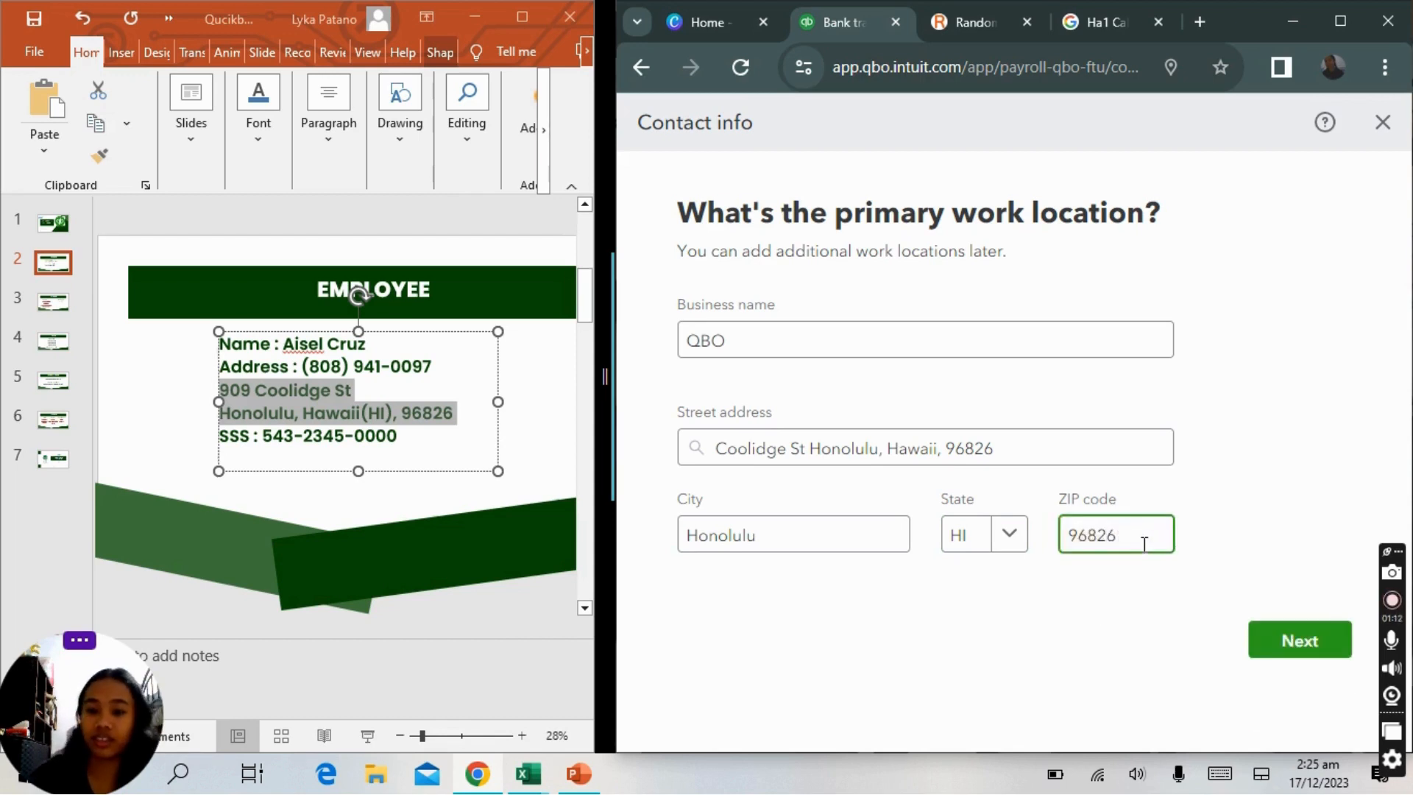
left_click(1283, 632)
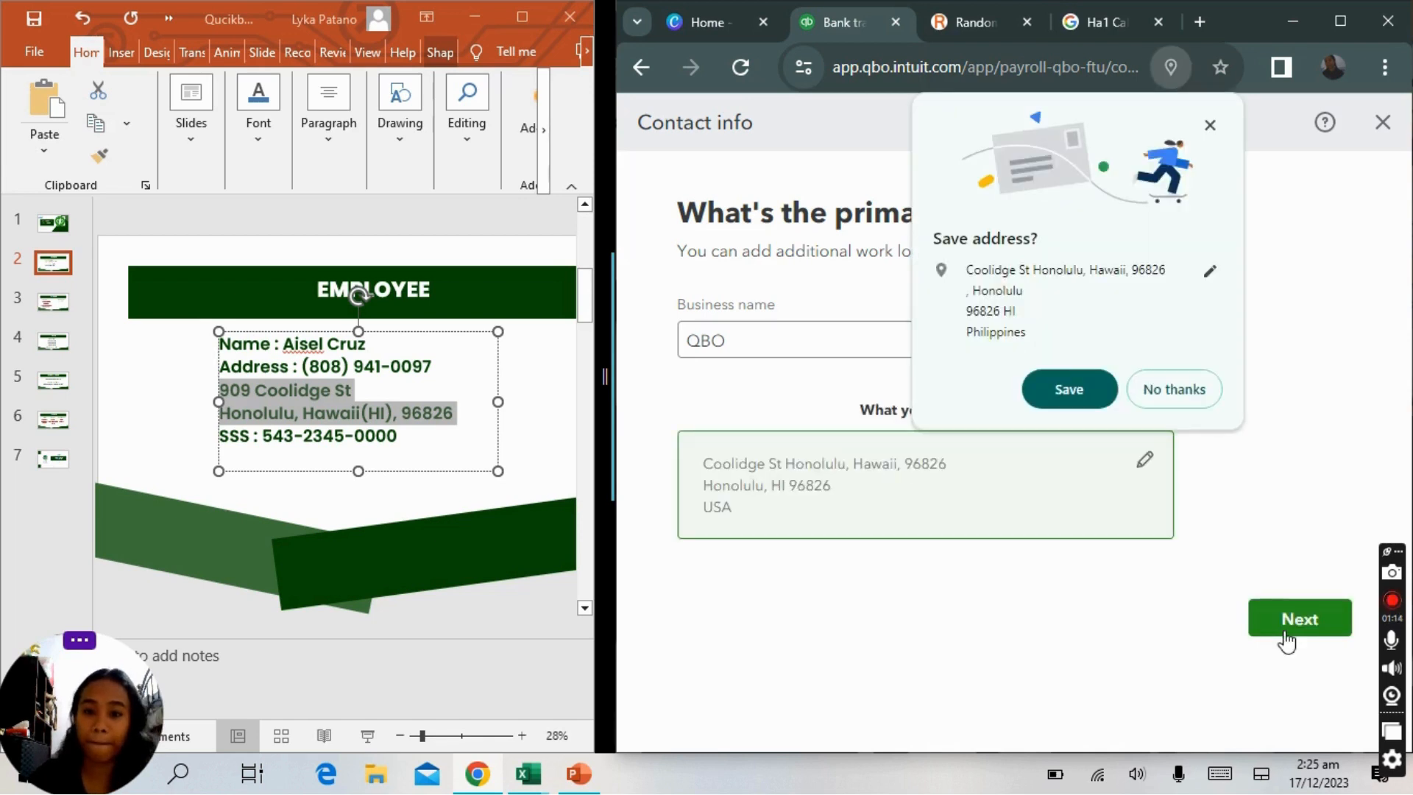
left_click(1285, 634)
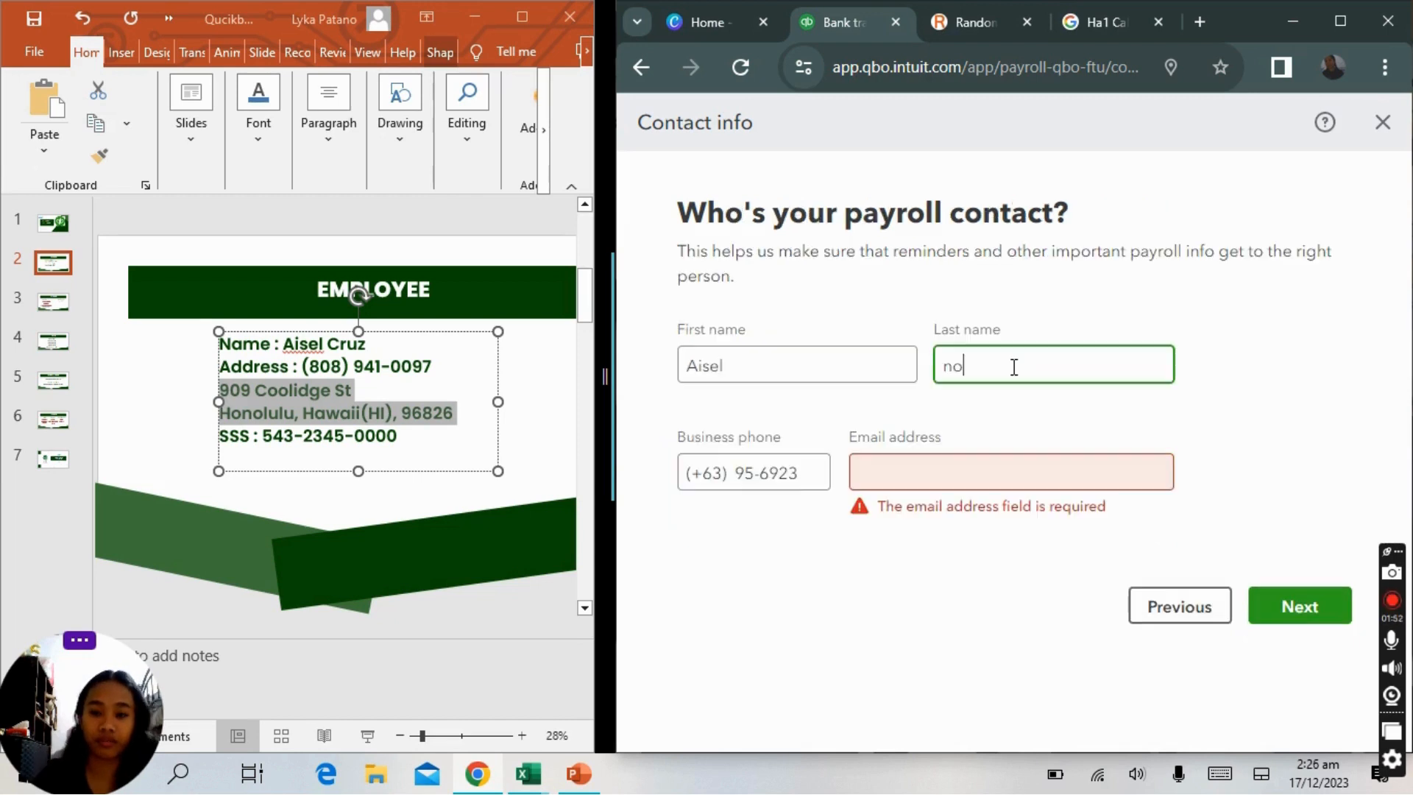
Enter the payroll contact's last name.
key("BackSpace")
key("BackSpace")
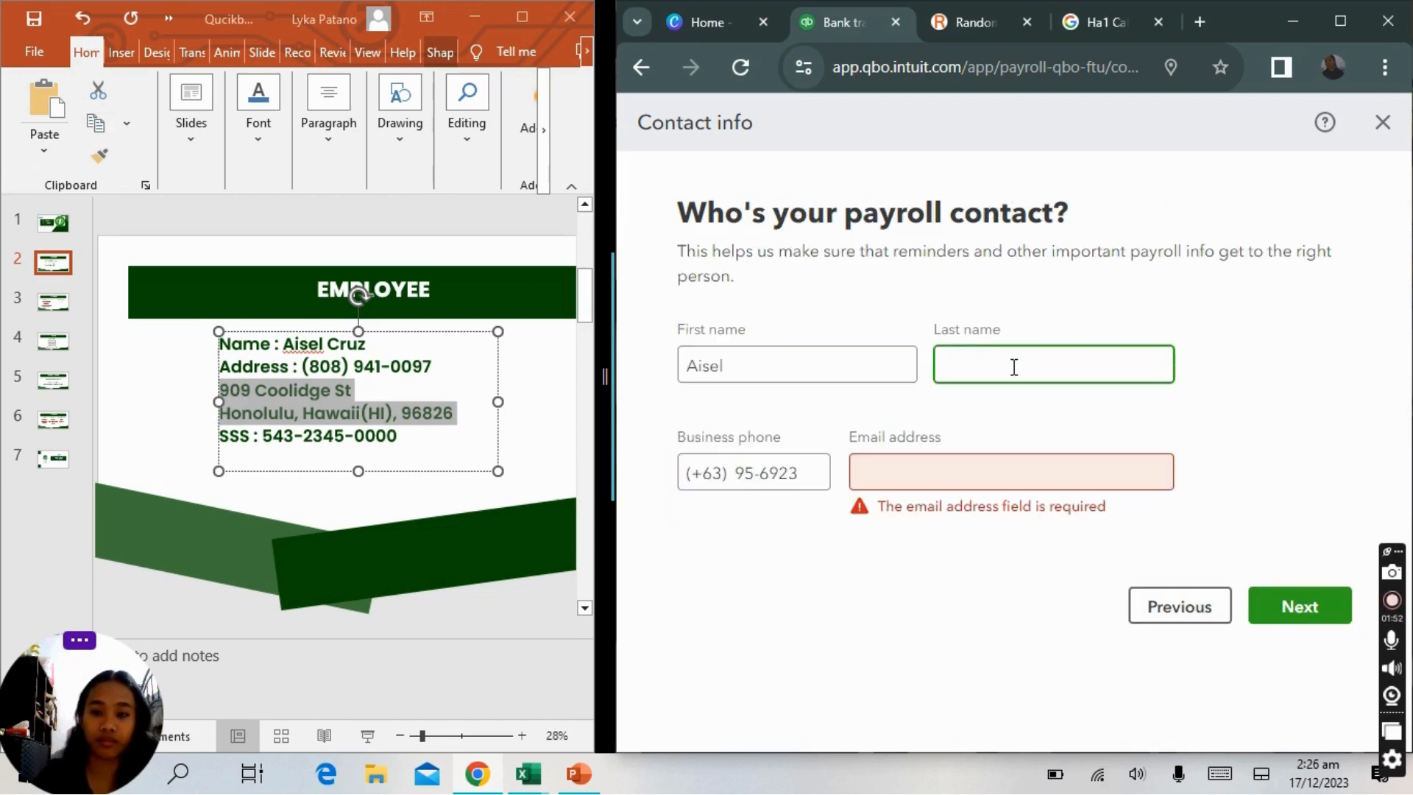
type("Cf")
key("BackSpace")
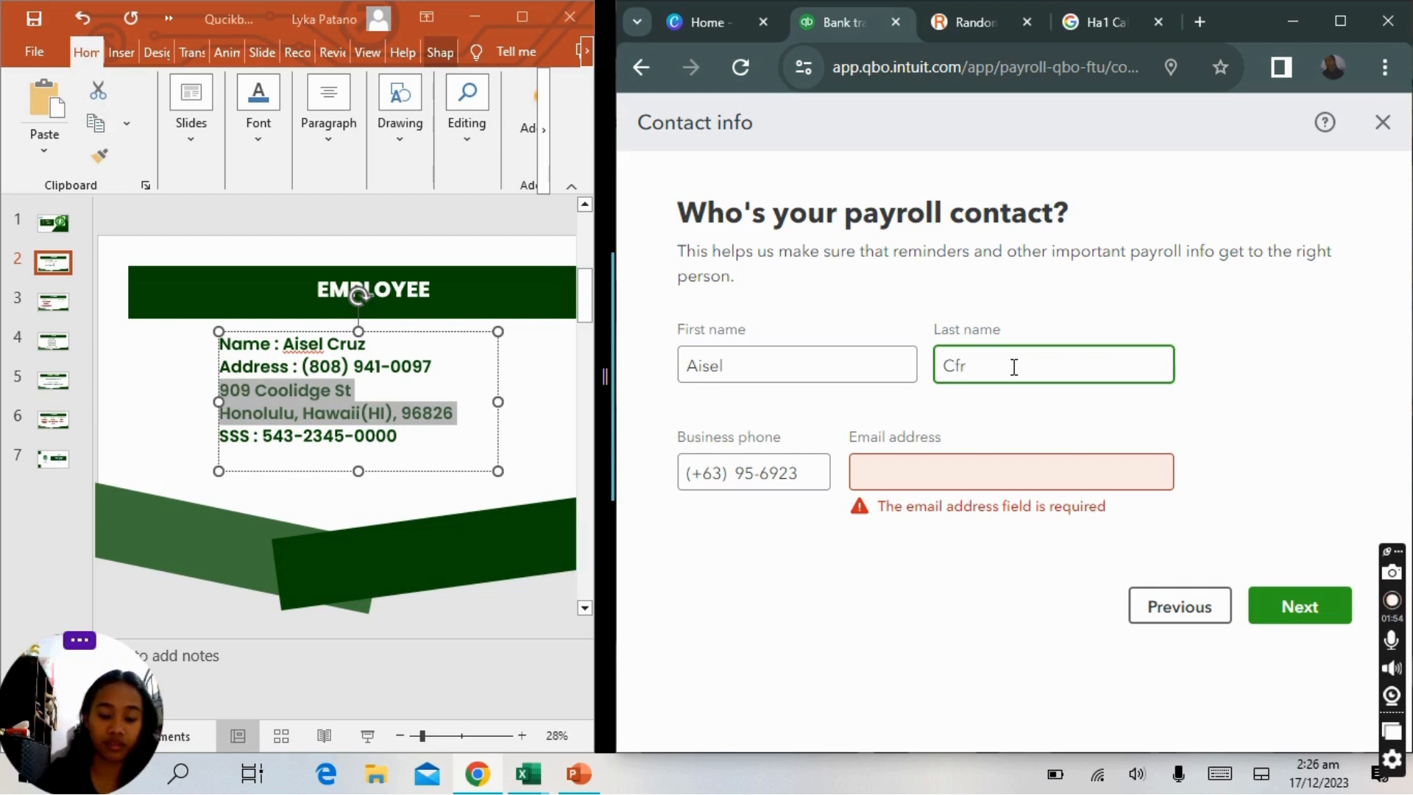
type("ruz")
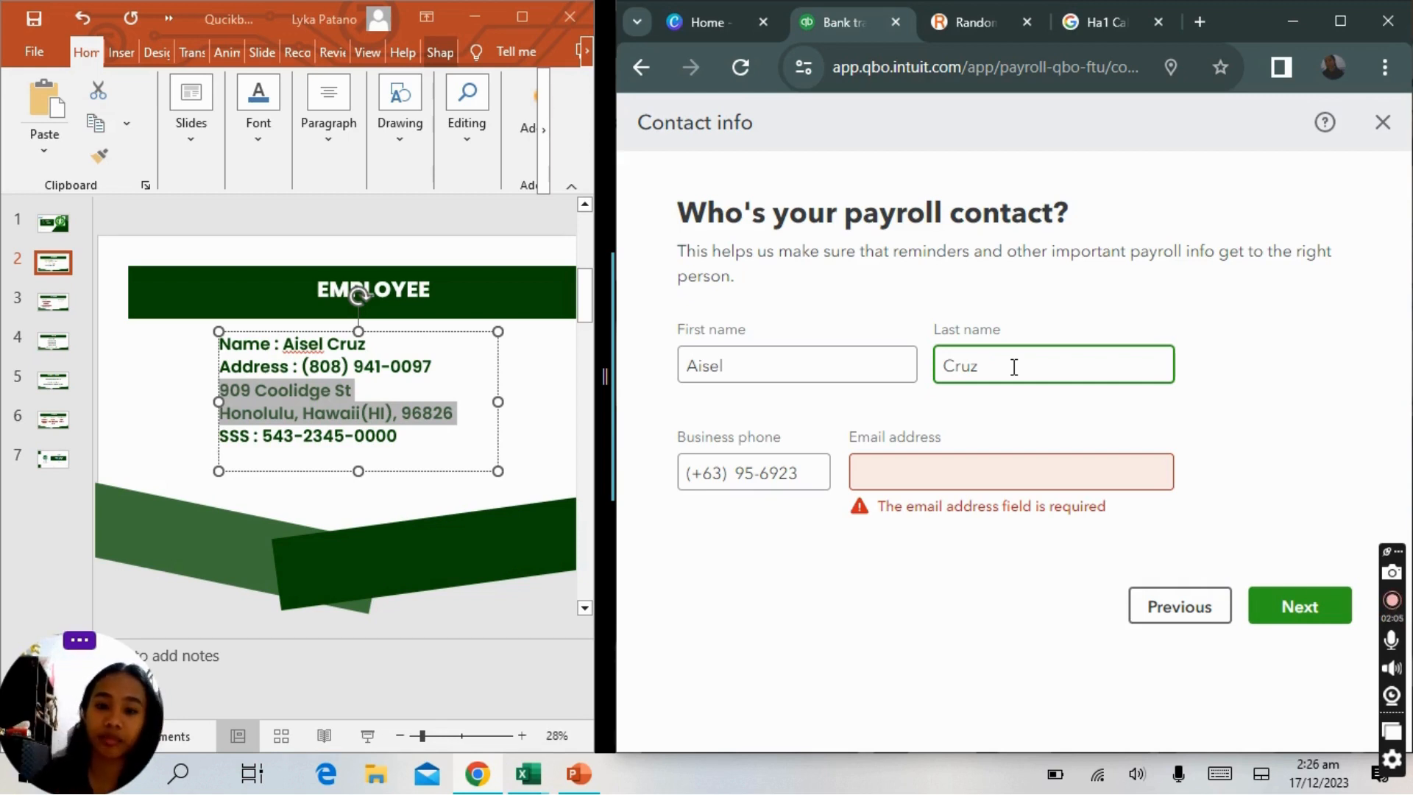
Try entering an e-mail address for the payroll contact.
left_click(973, 491)
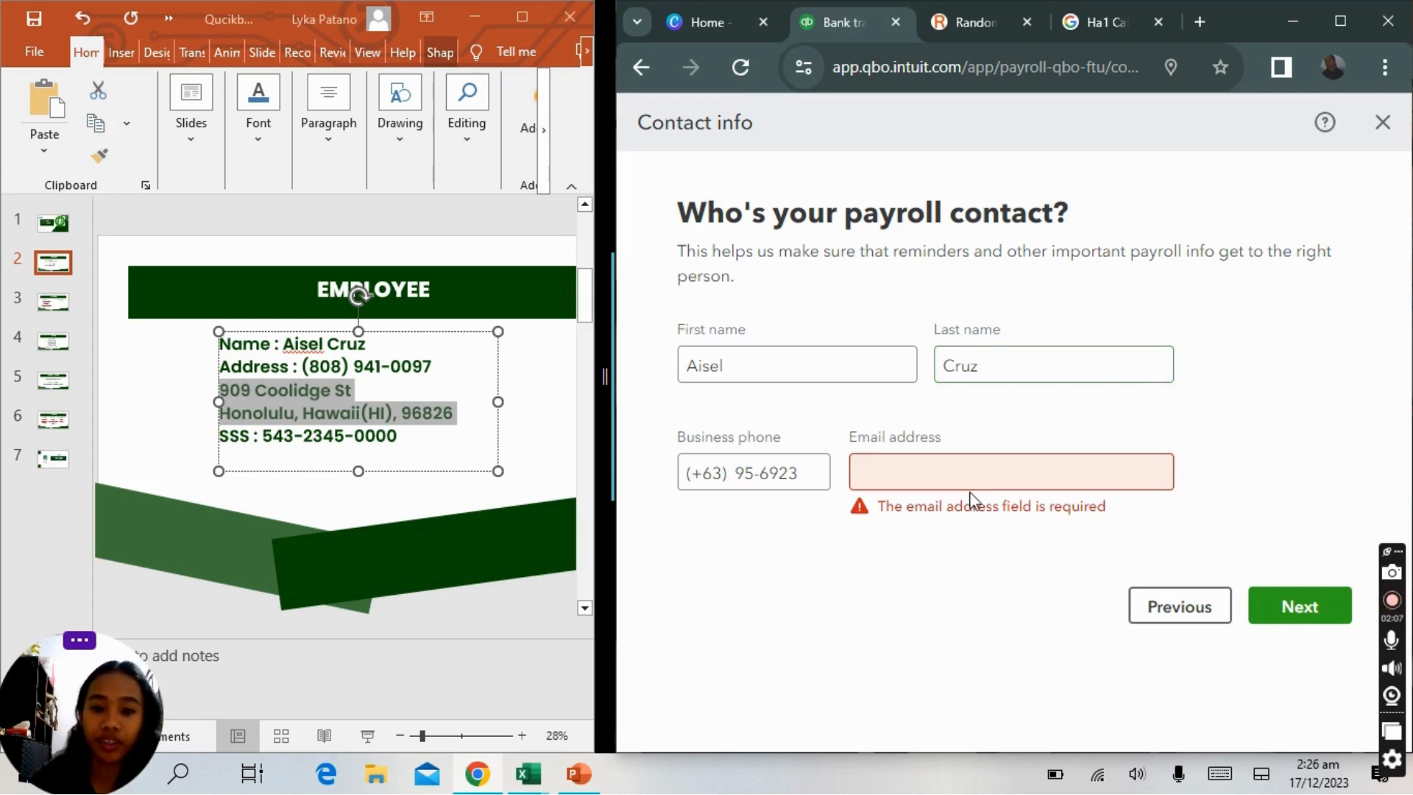
left_click(810, 489)
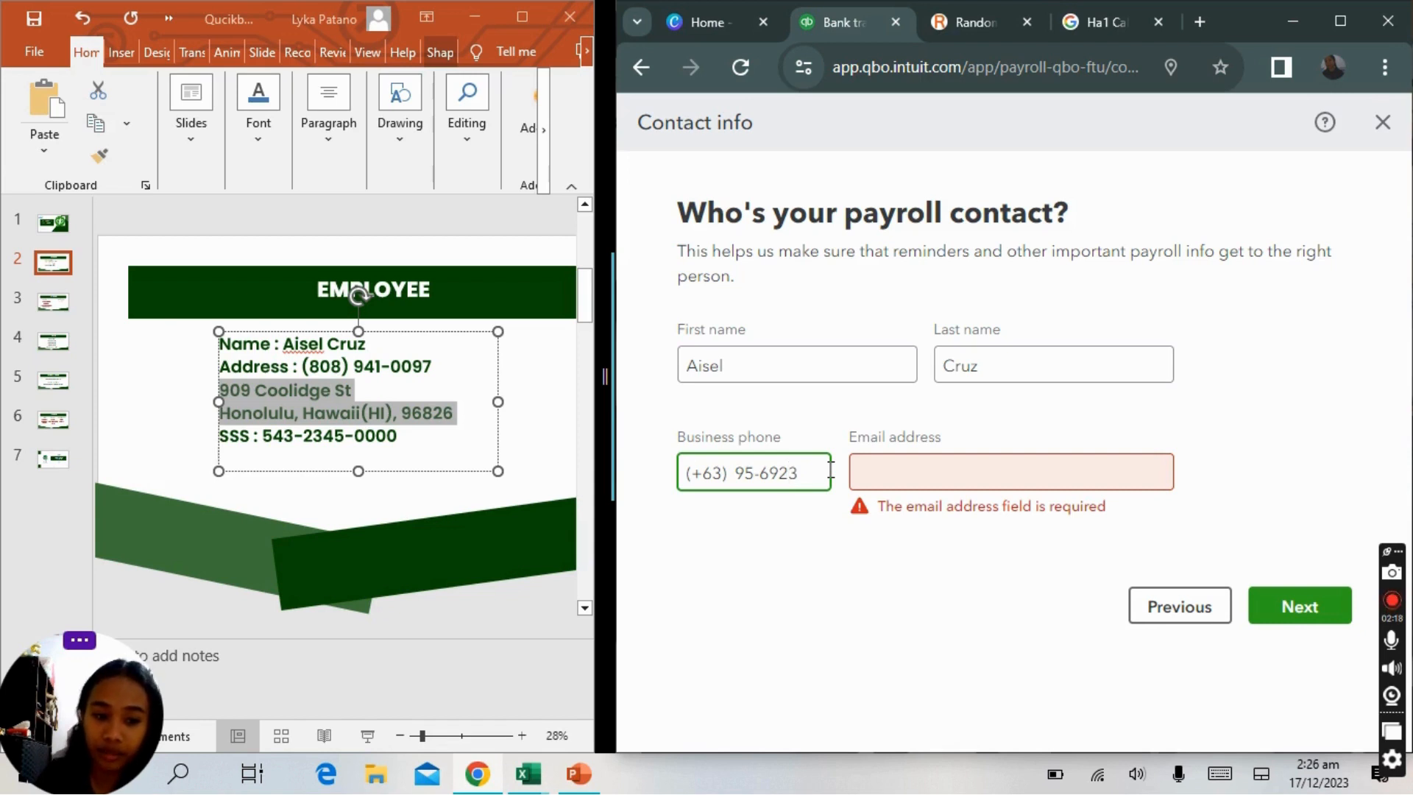
left_click(945, 468)
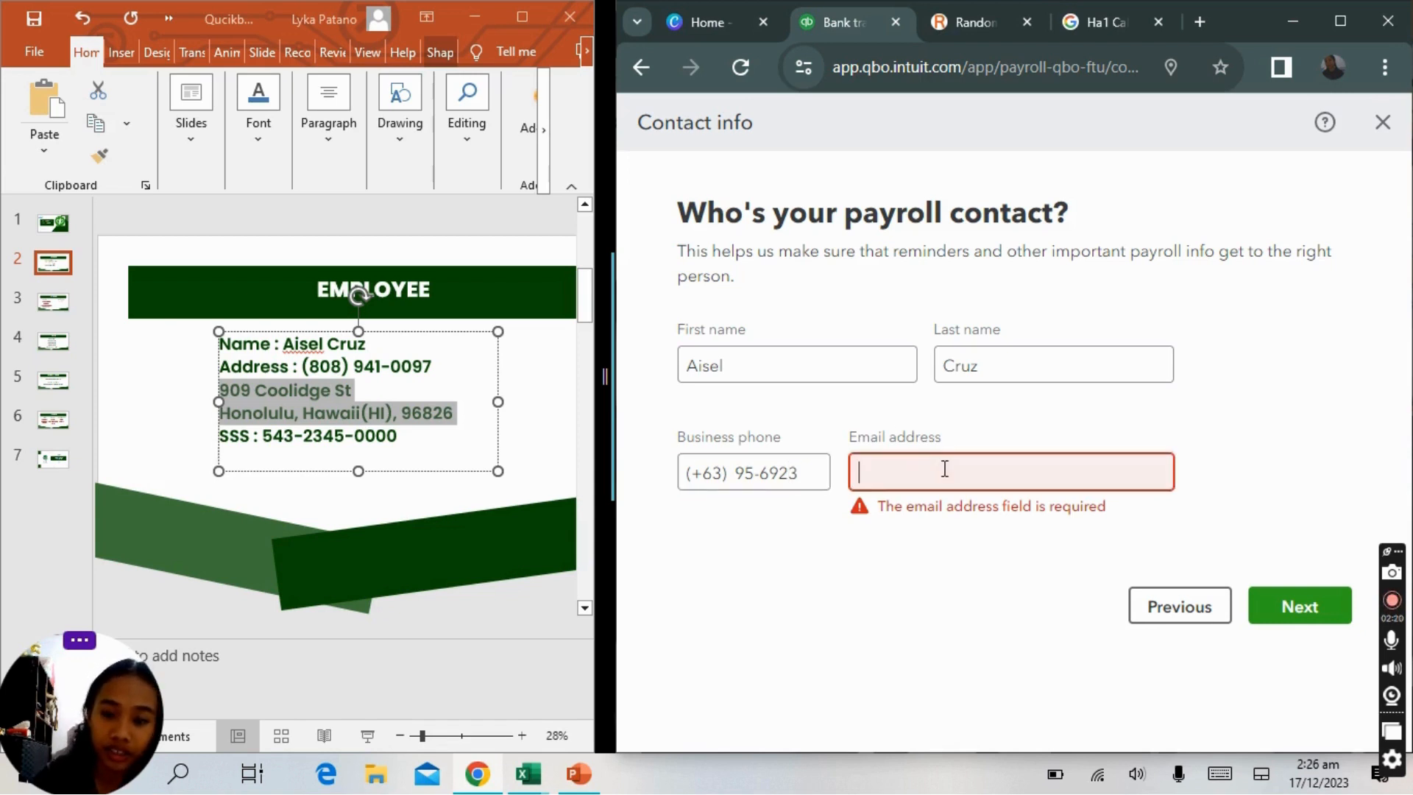
type("mi")
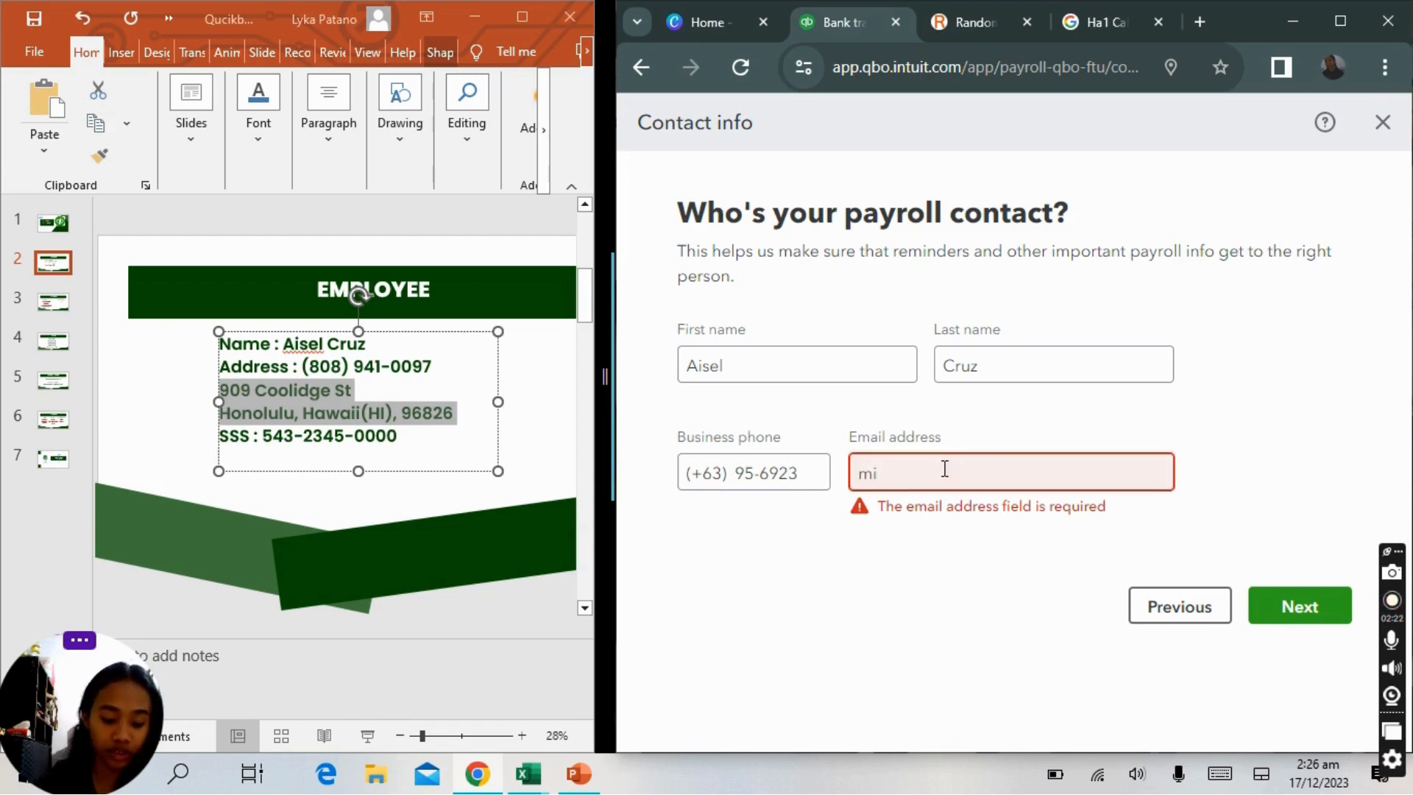
type("cr")
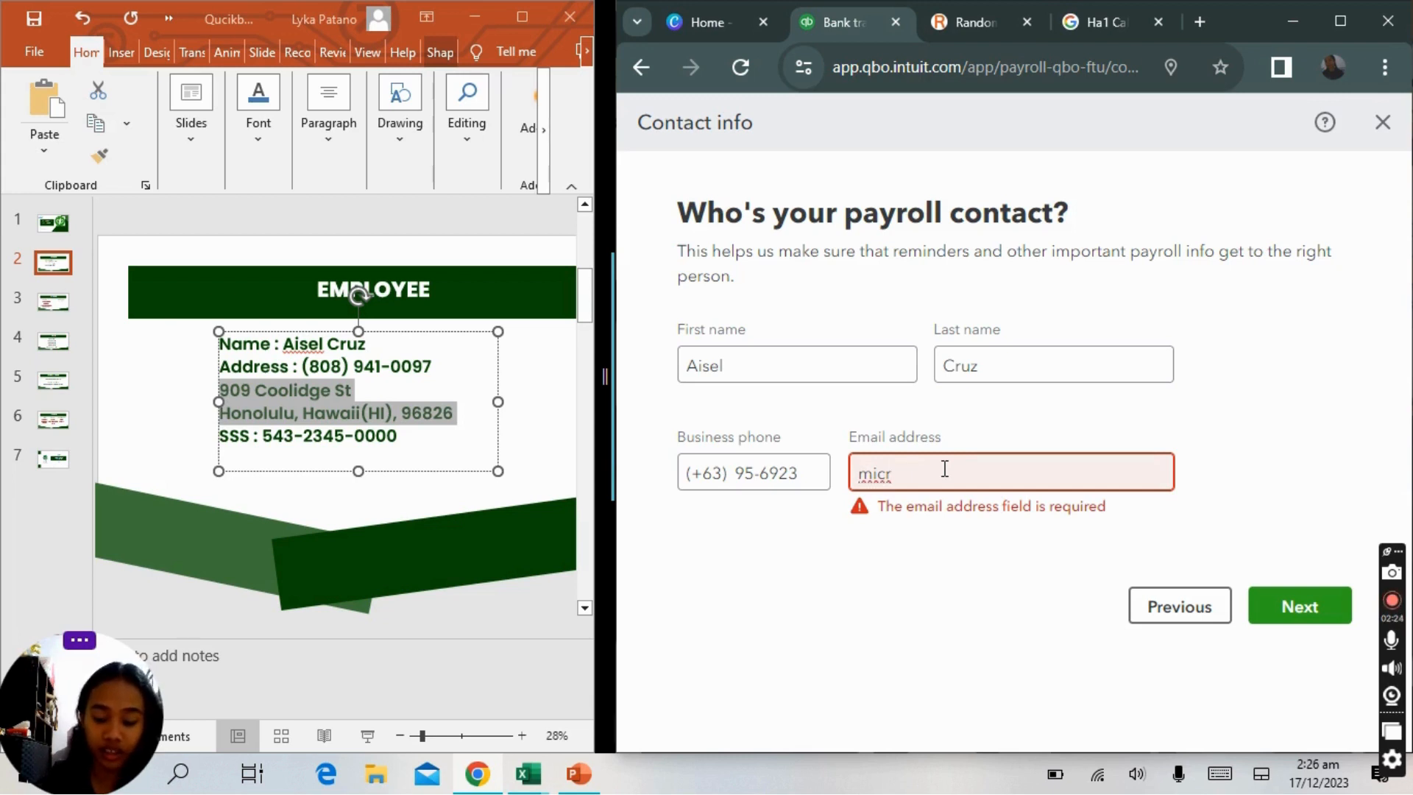
type("p")
key("BackSpace")
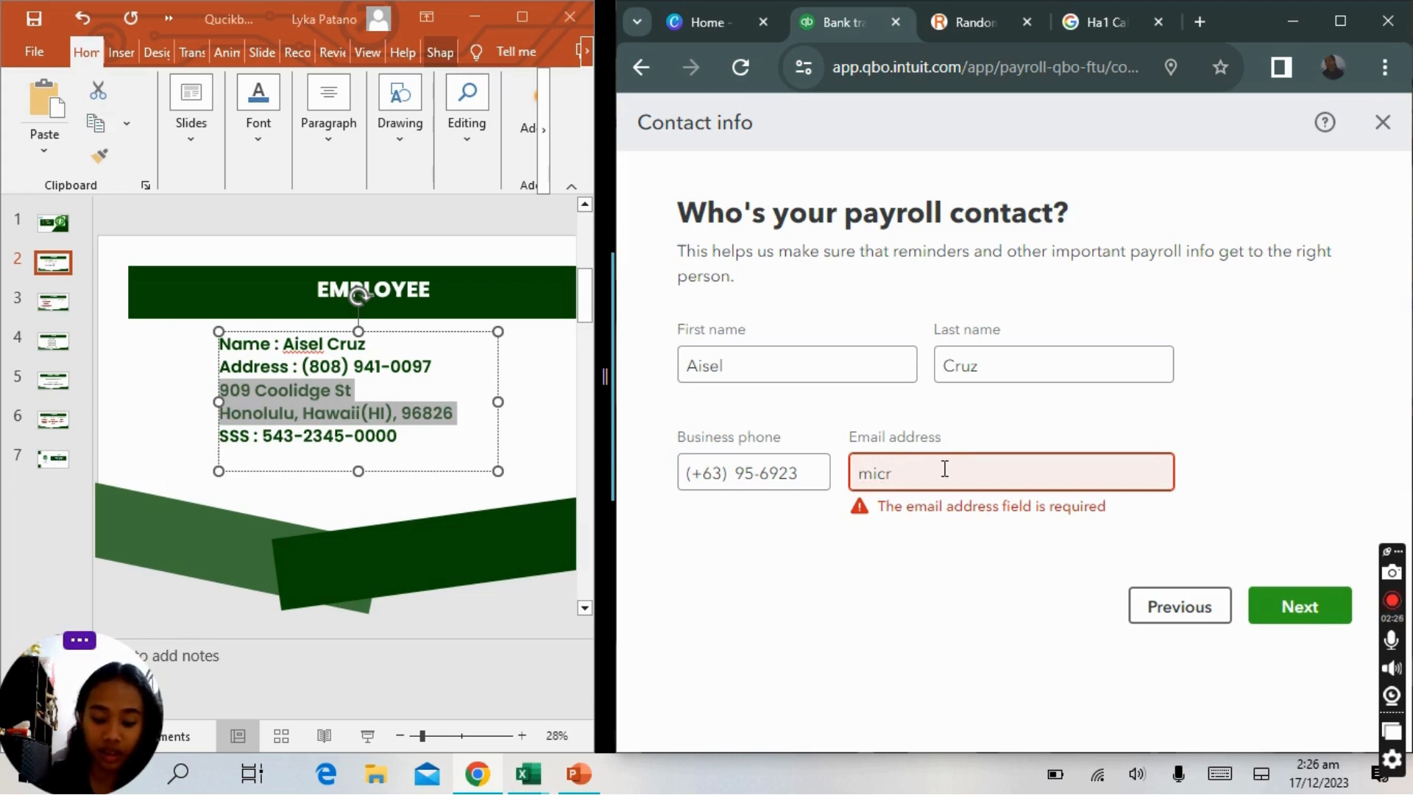
type("oso")
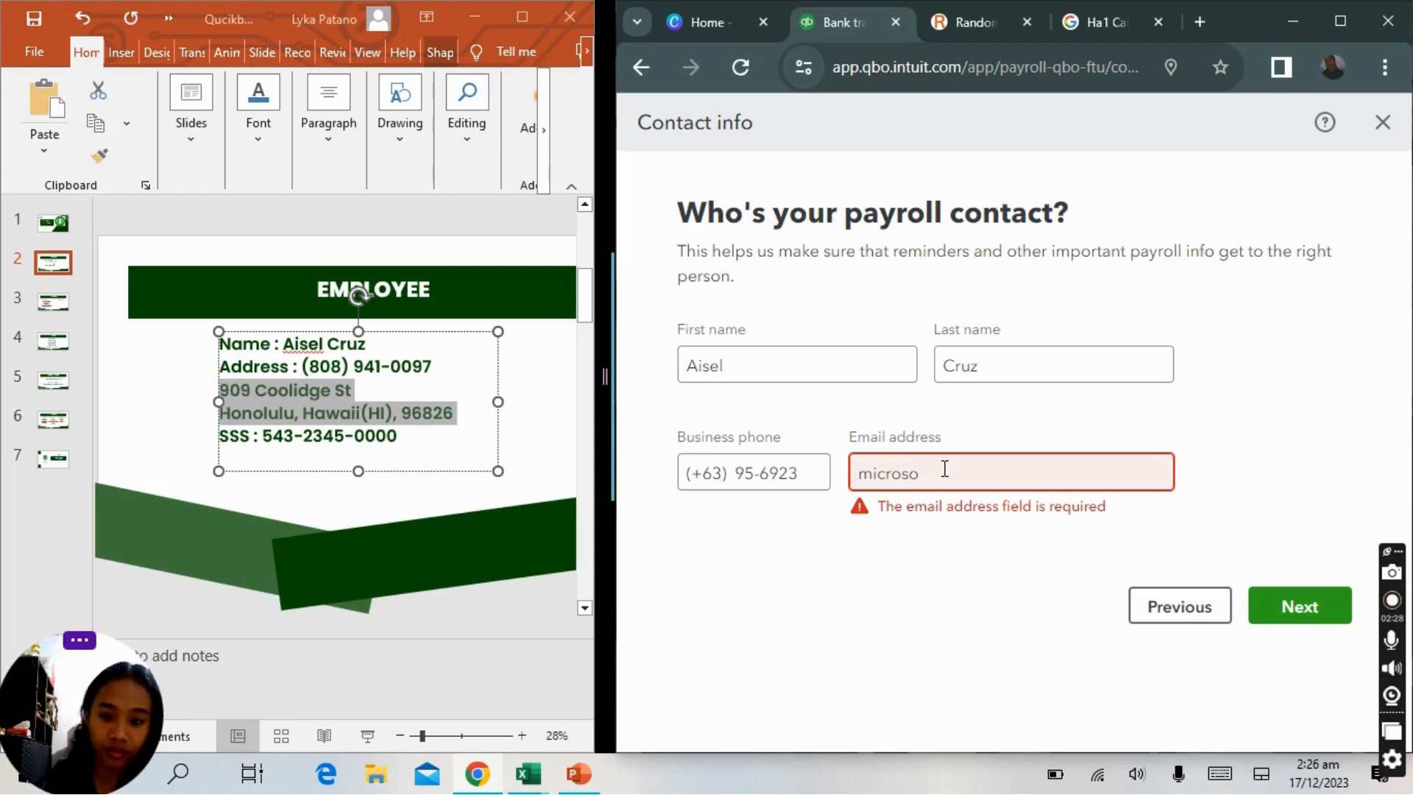
type("ft")
key("BackSpace")
key("BackSpace")
key("BackSpace")
key("BackSpace")
key("BackSpace")
key("BackSpace")
key("BackSpace")
key("BackSpace")
key("BackSpace")
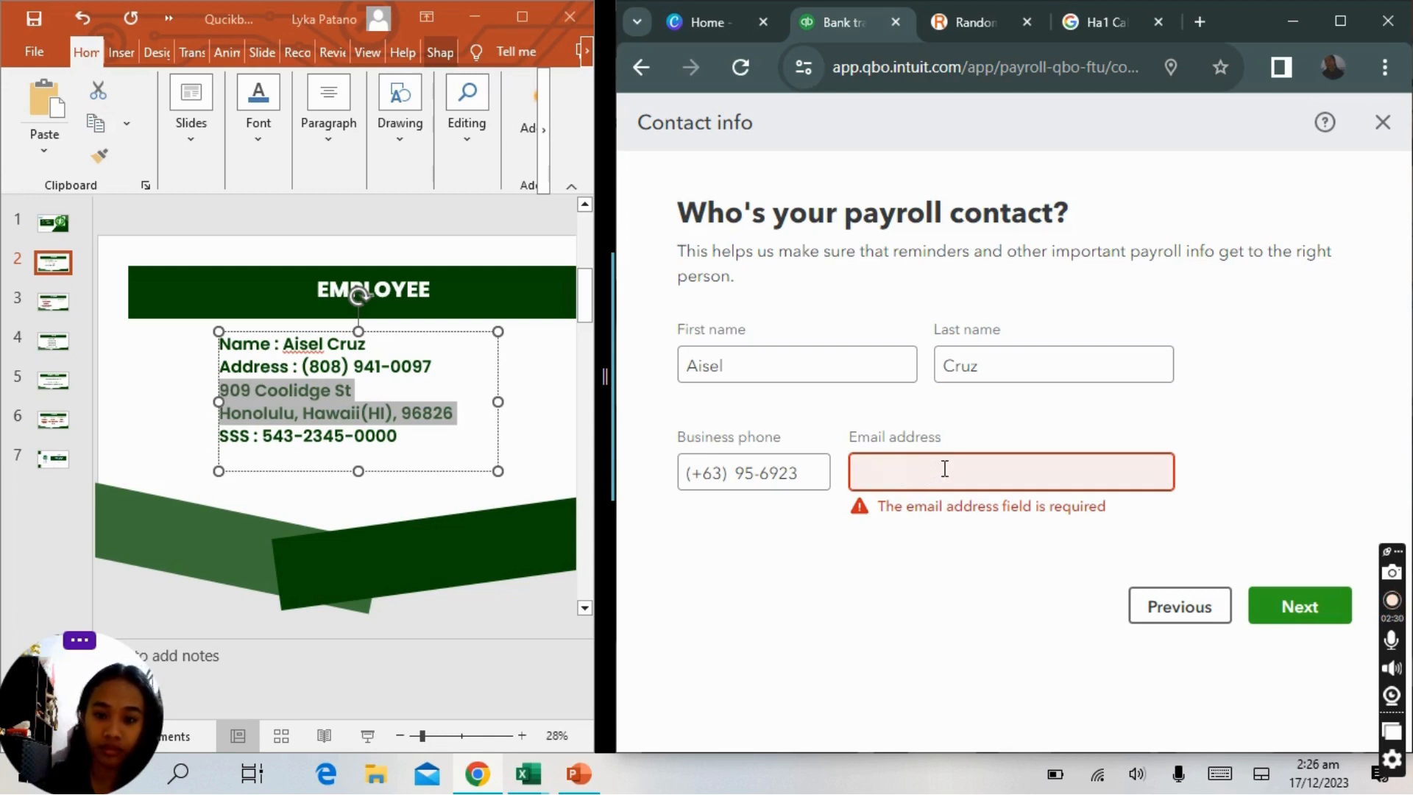
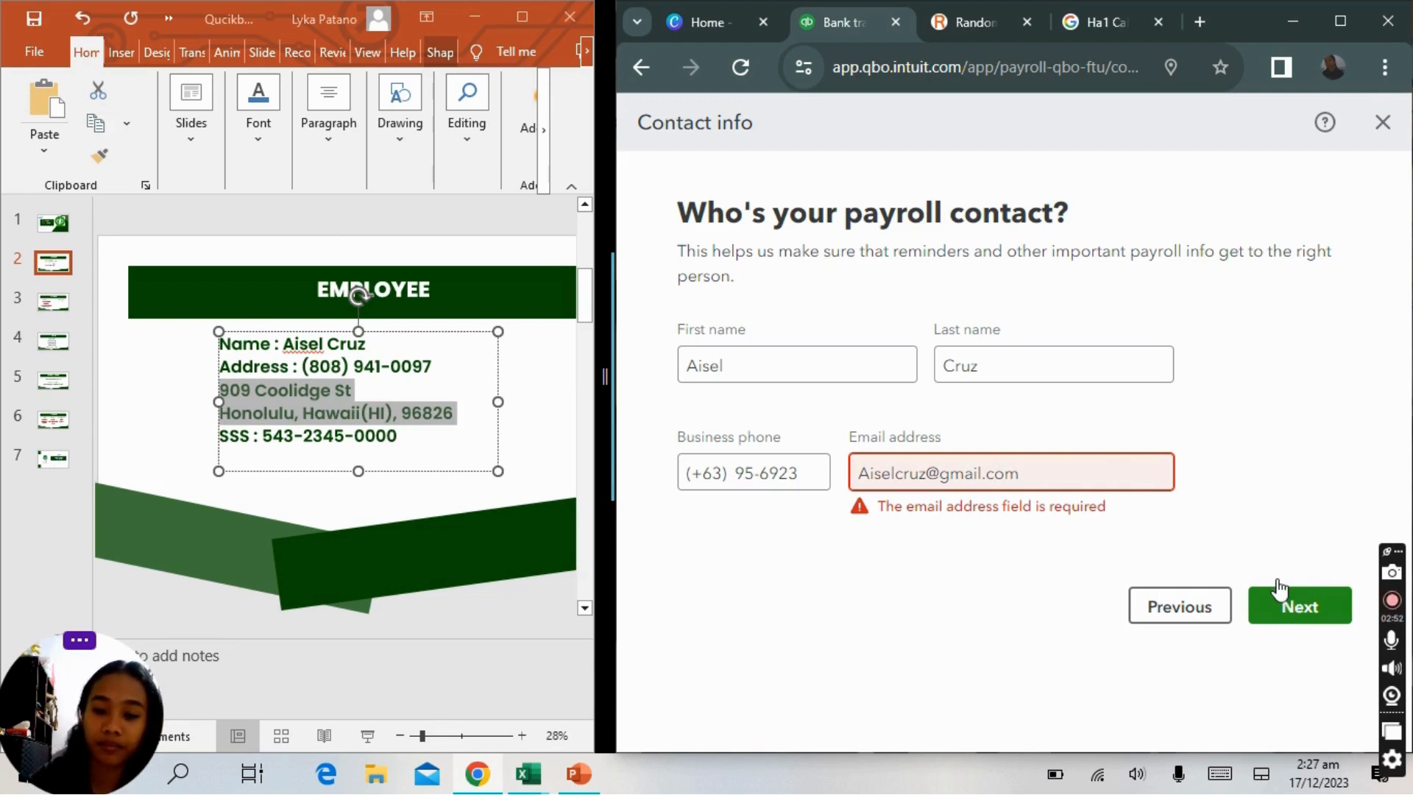
Enter the payroll contact's e-mail address and continue past the contact info page.
left_click(1108, 471)
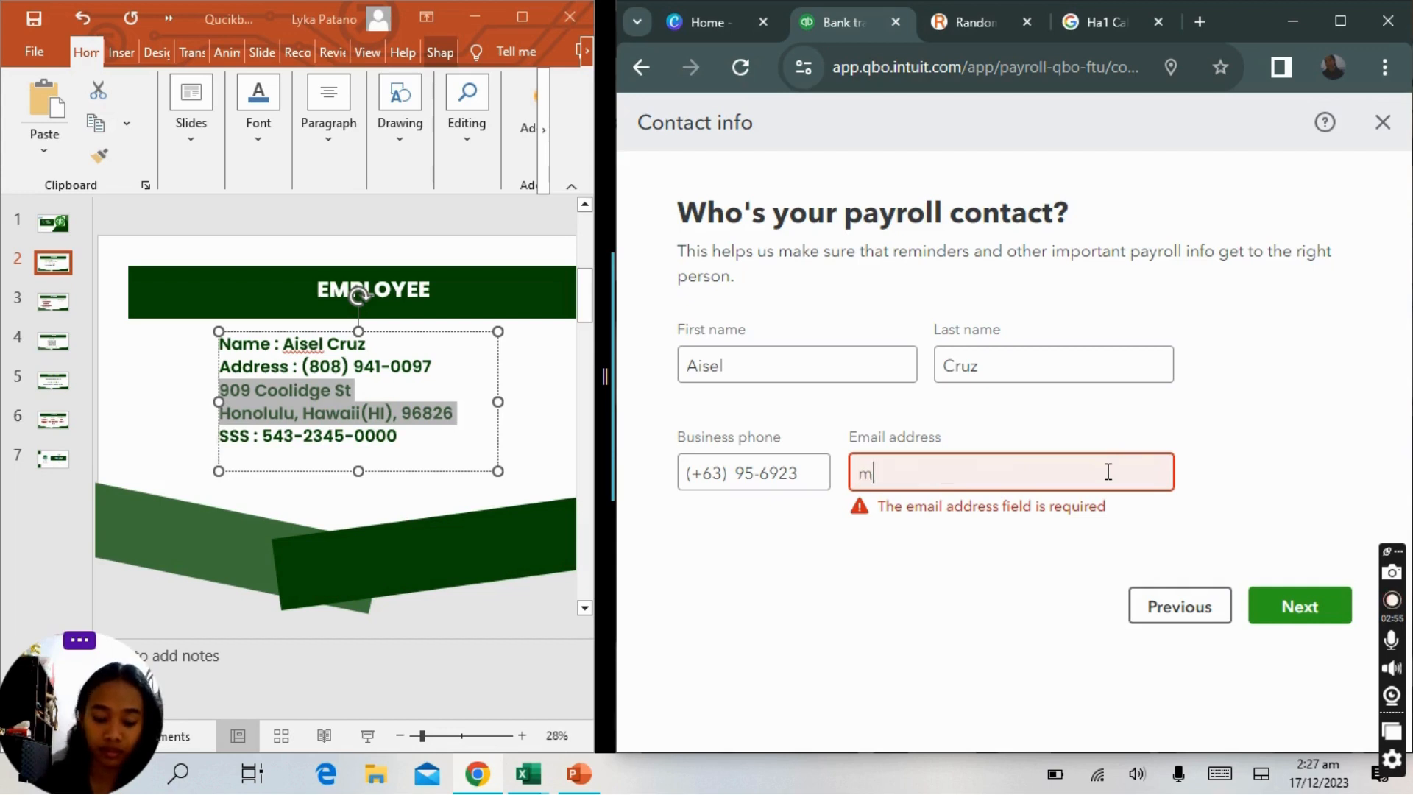
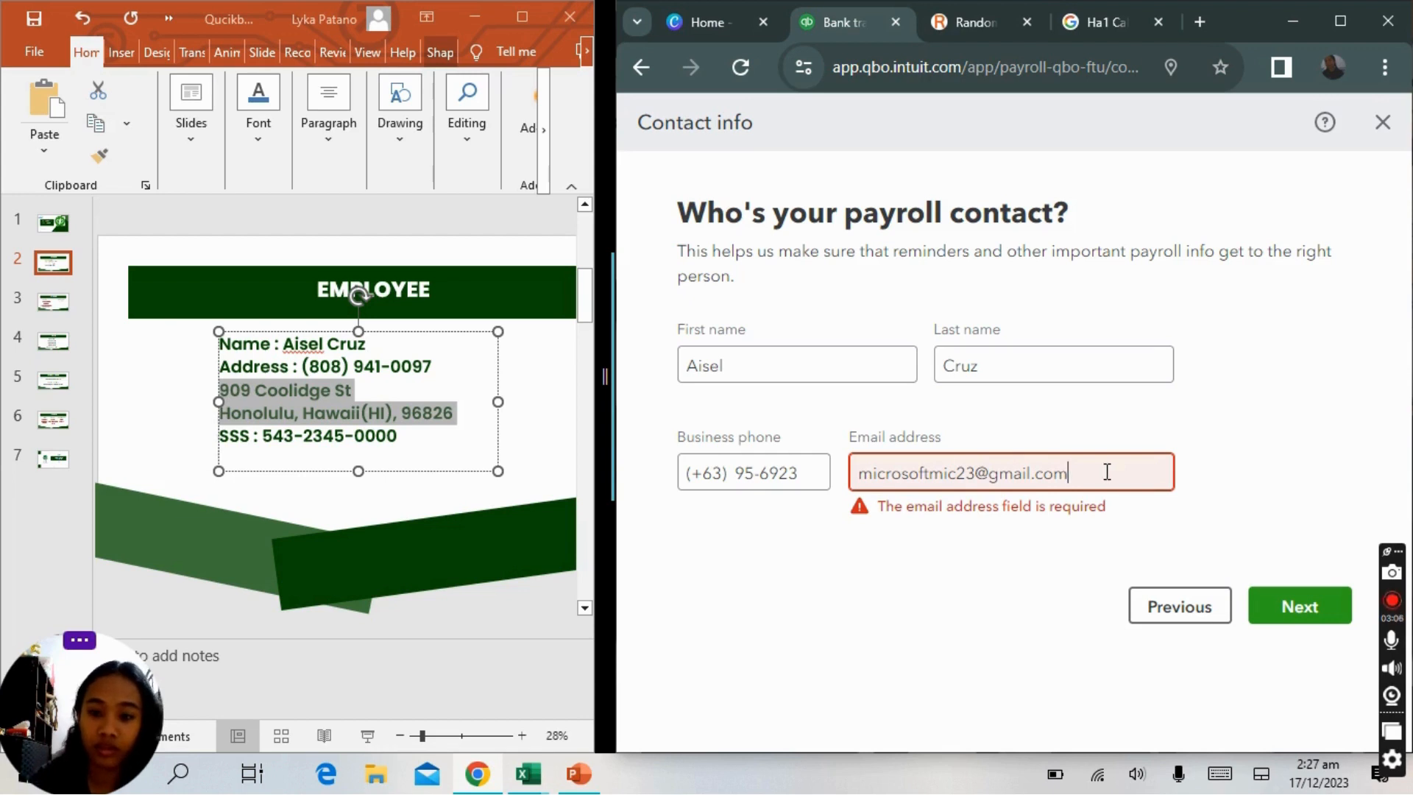
left_click(867, 554)
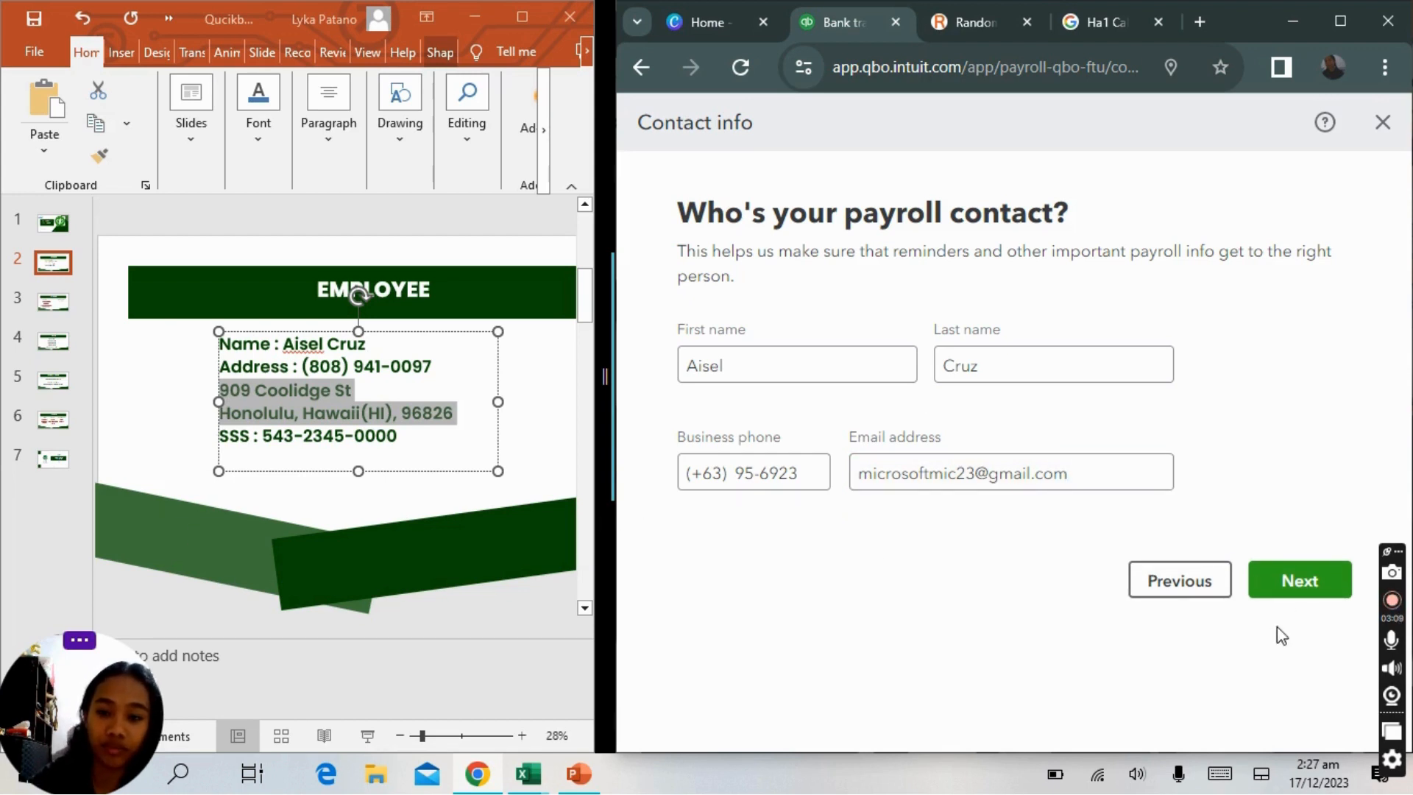
left_click(1302, 582)
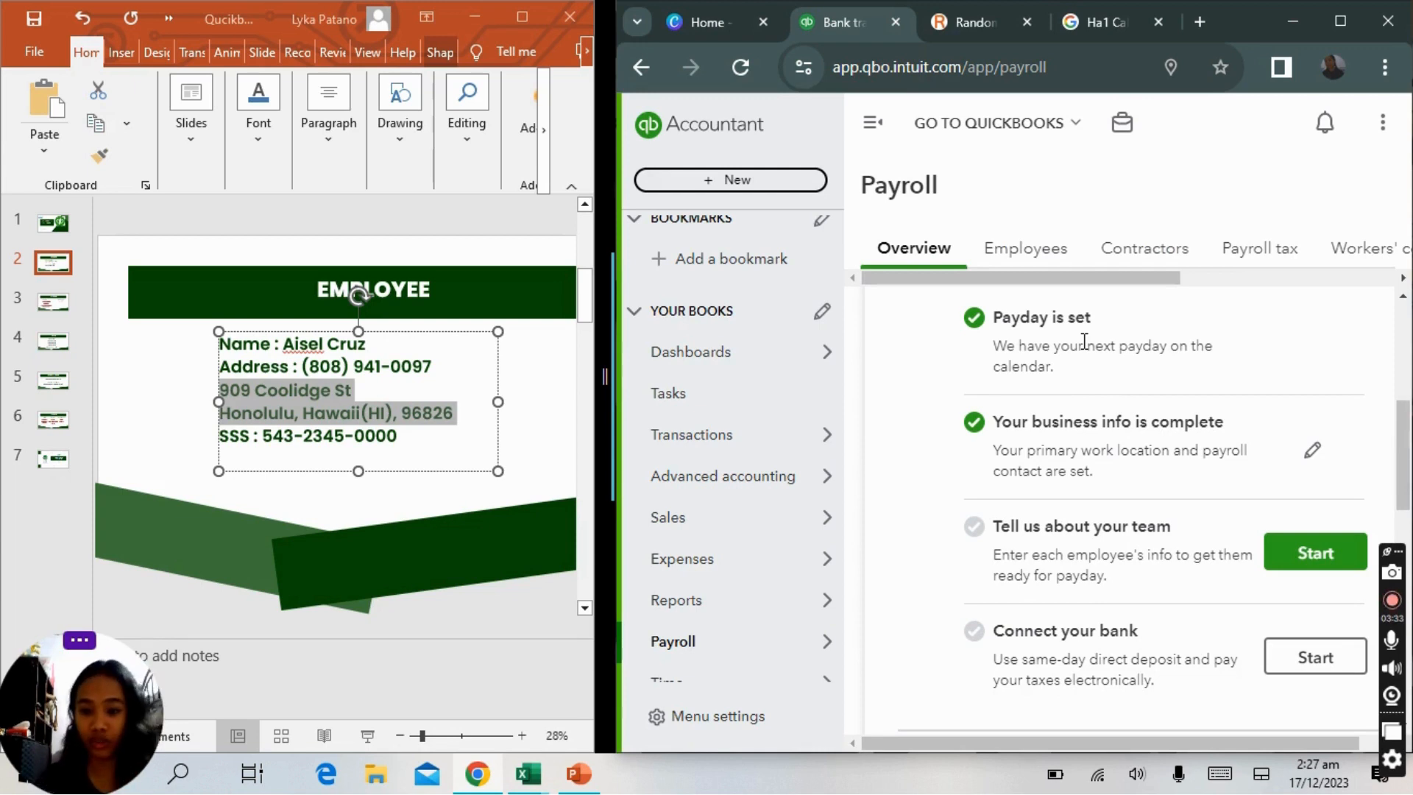
Start adding the team and indicate that payroll has never been run before.
left_click(1299, 560)
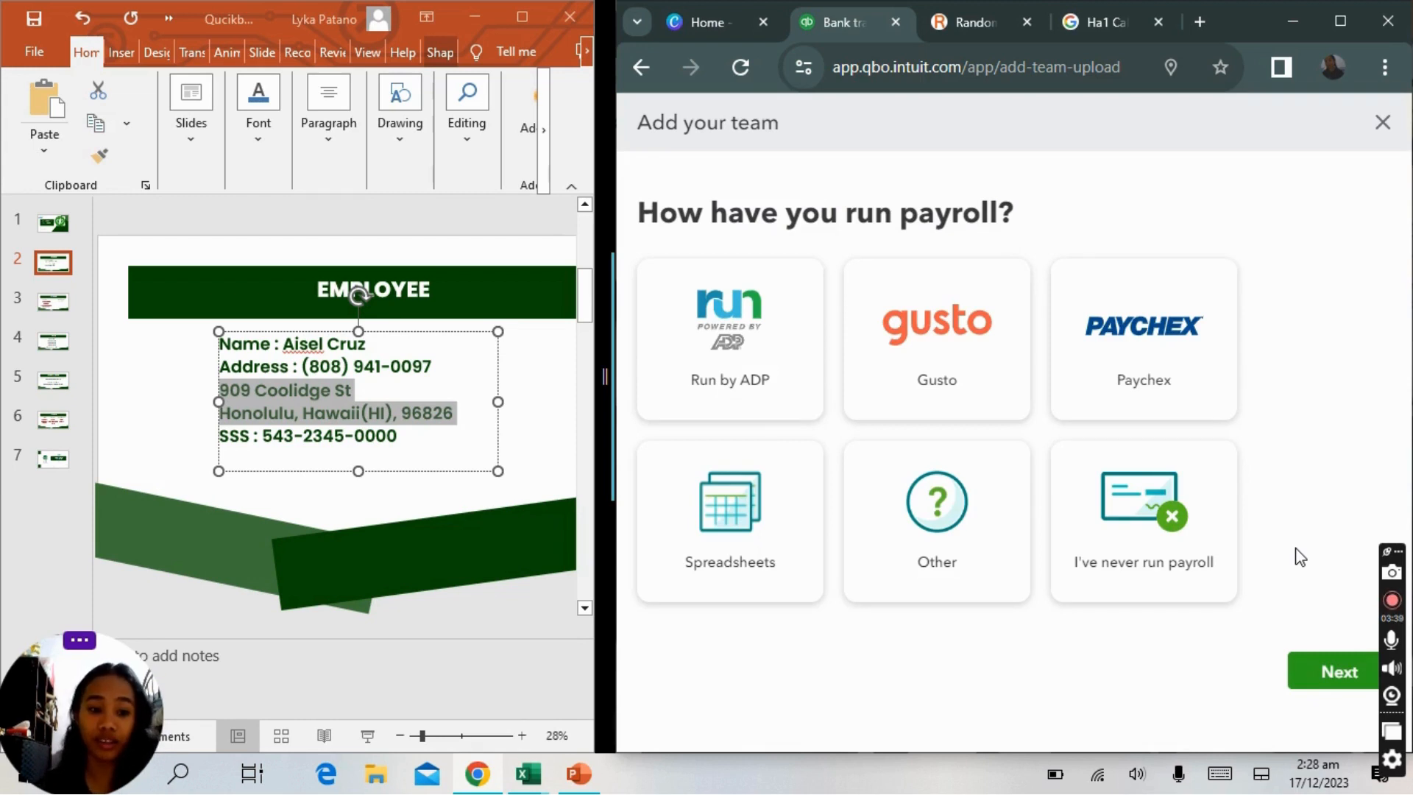
left_click(1175, 519)
left_click(1308, 668)
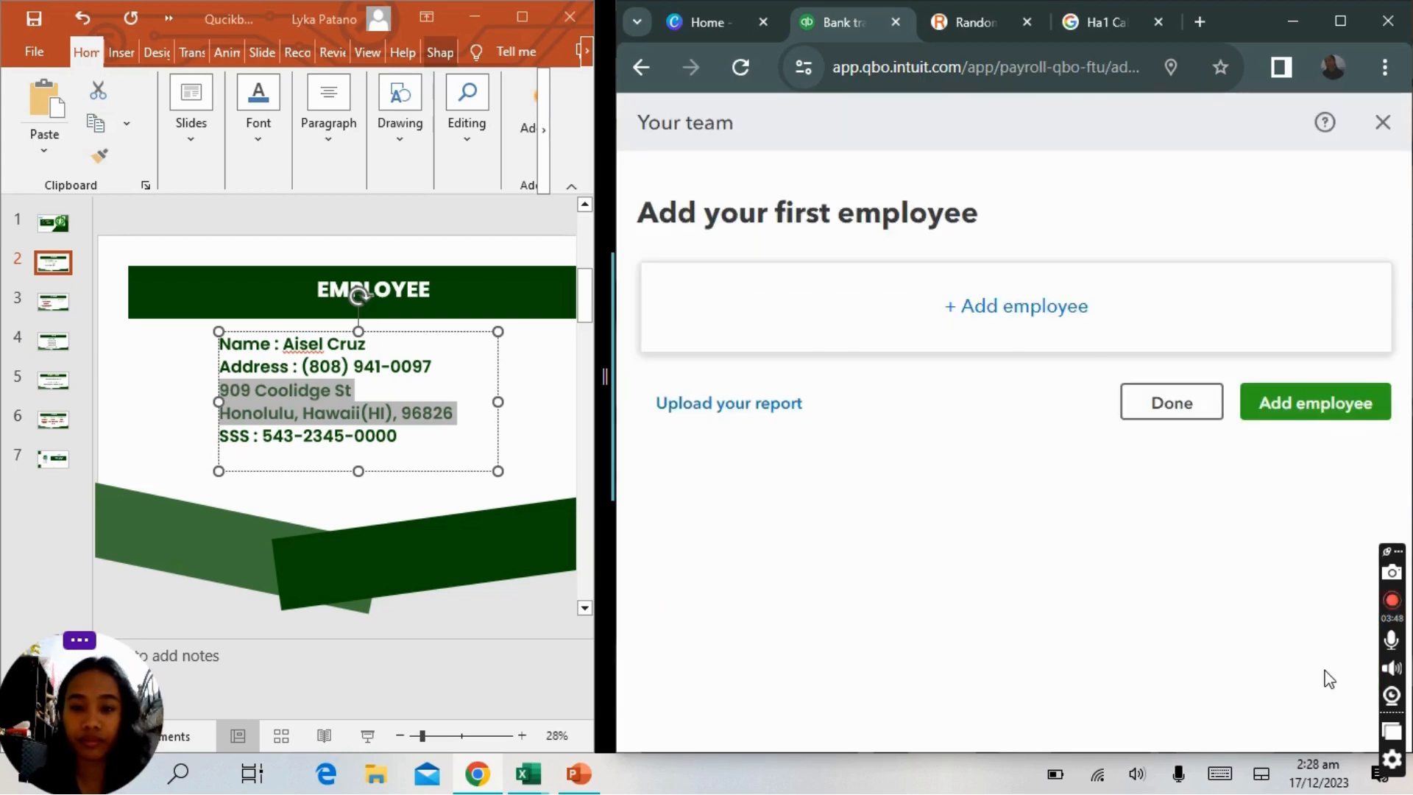
Add a new employee and enter the employee's first and last name from the slide.
left_click(1052, 329)
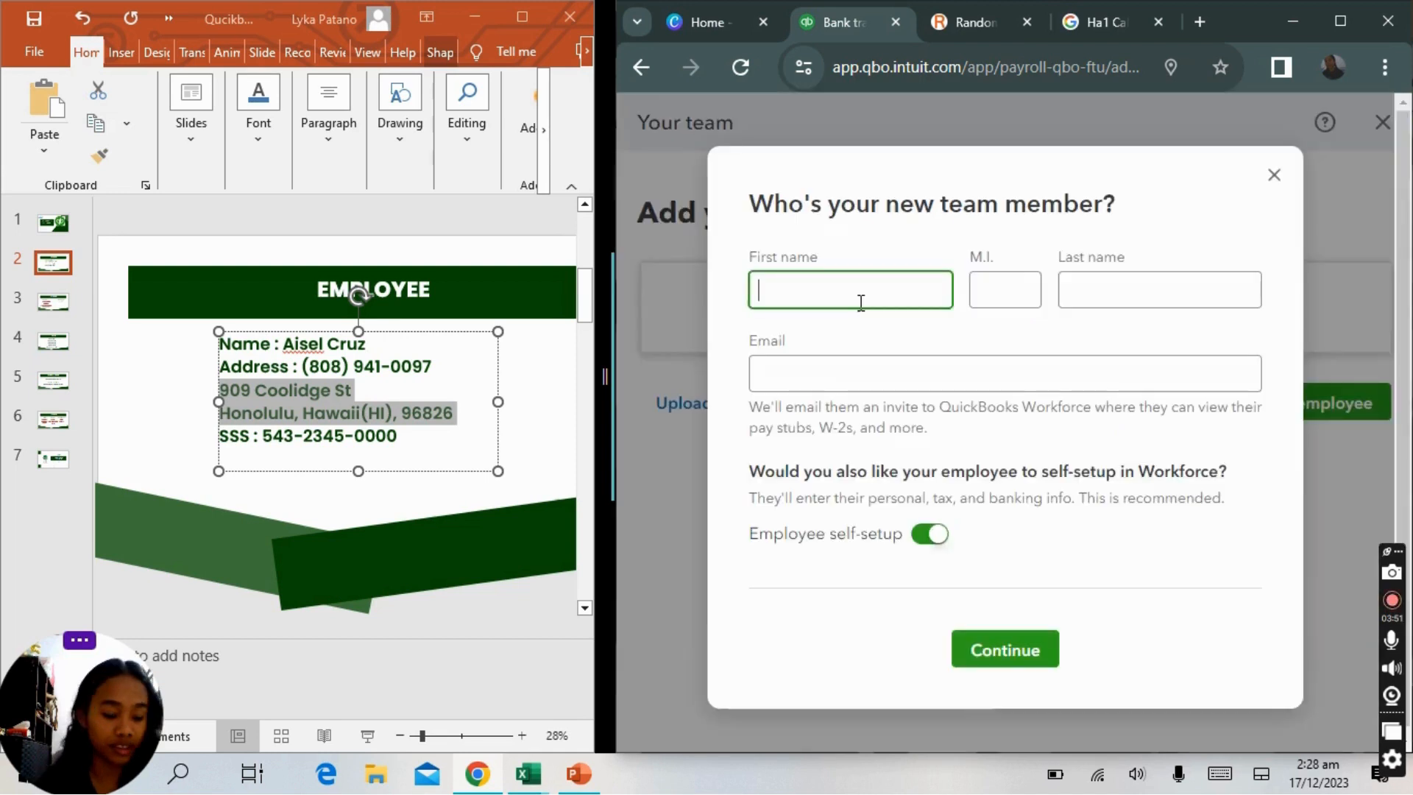
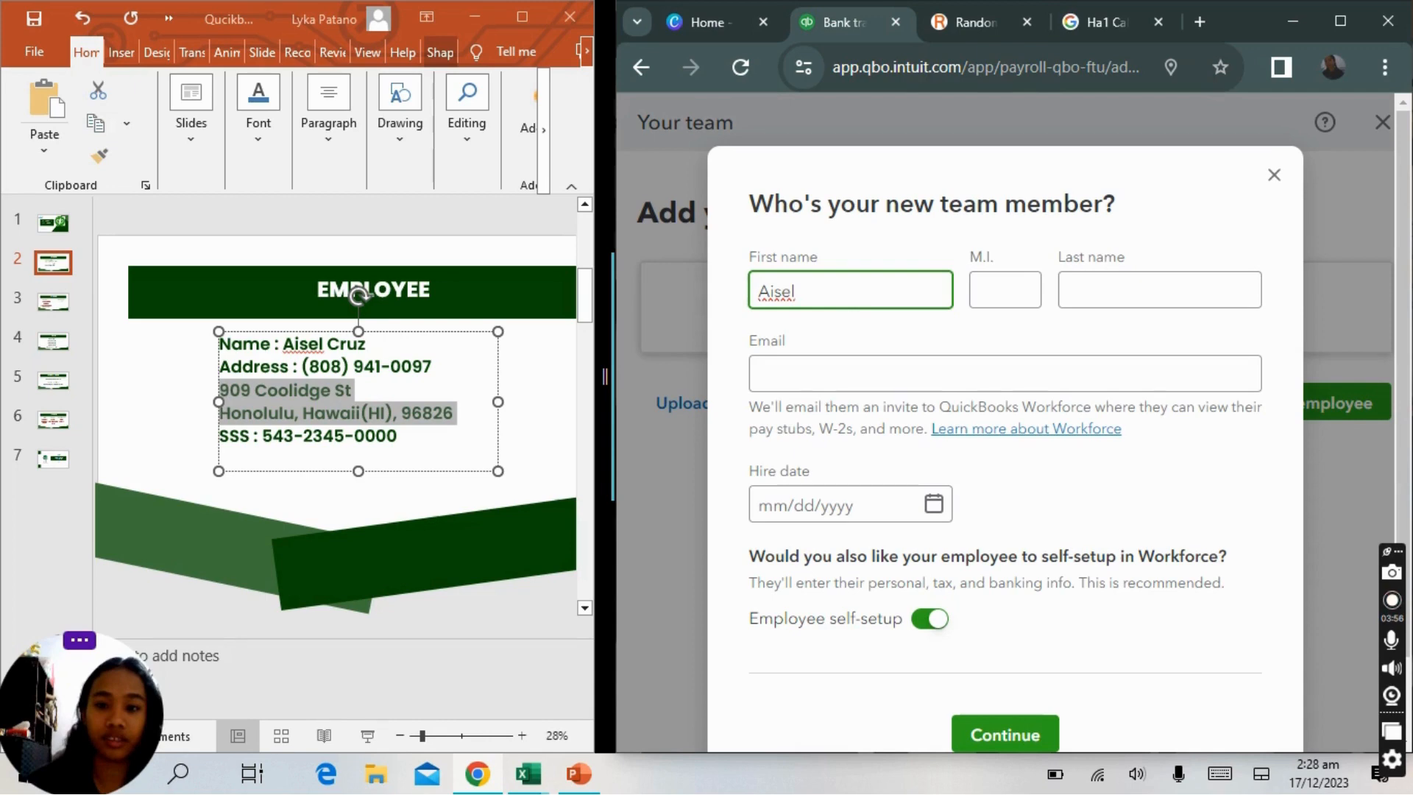
left_click(1160, 290)
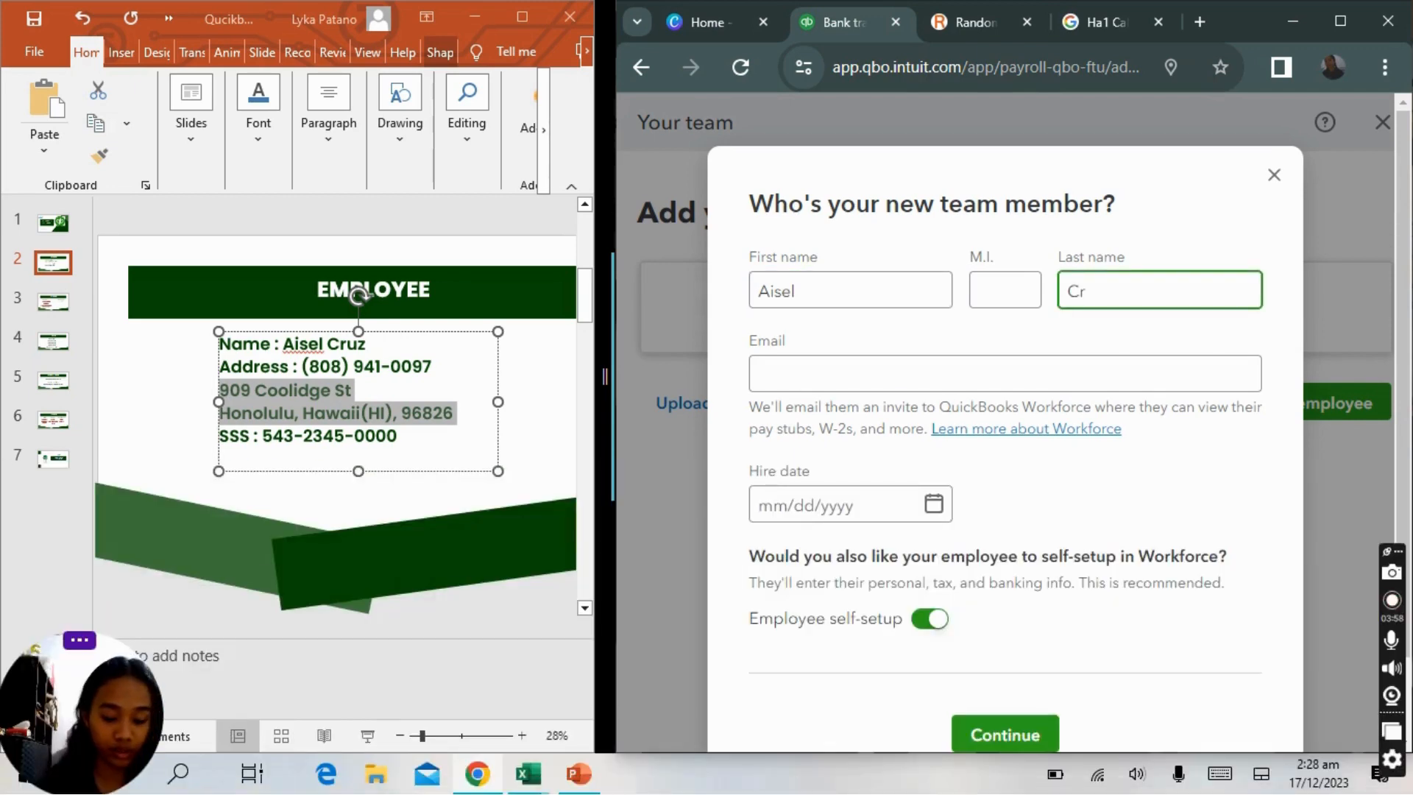
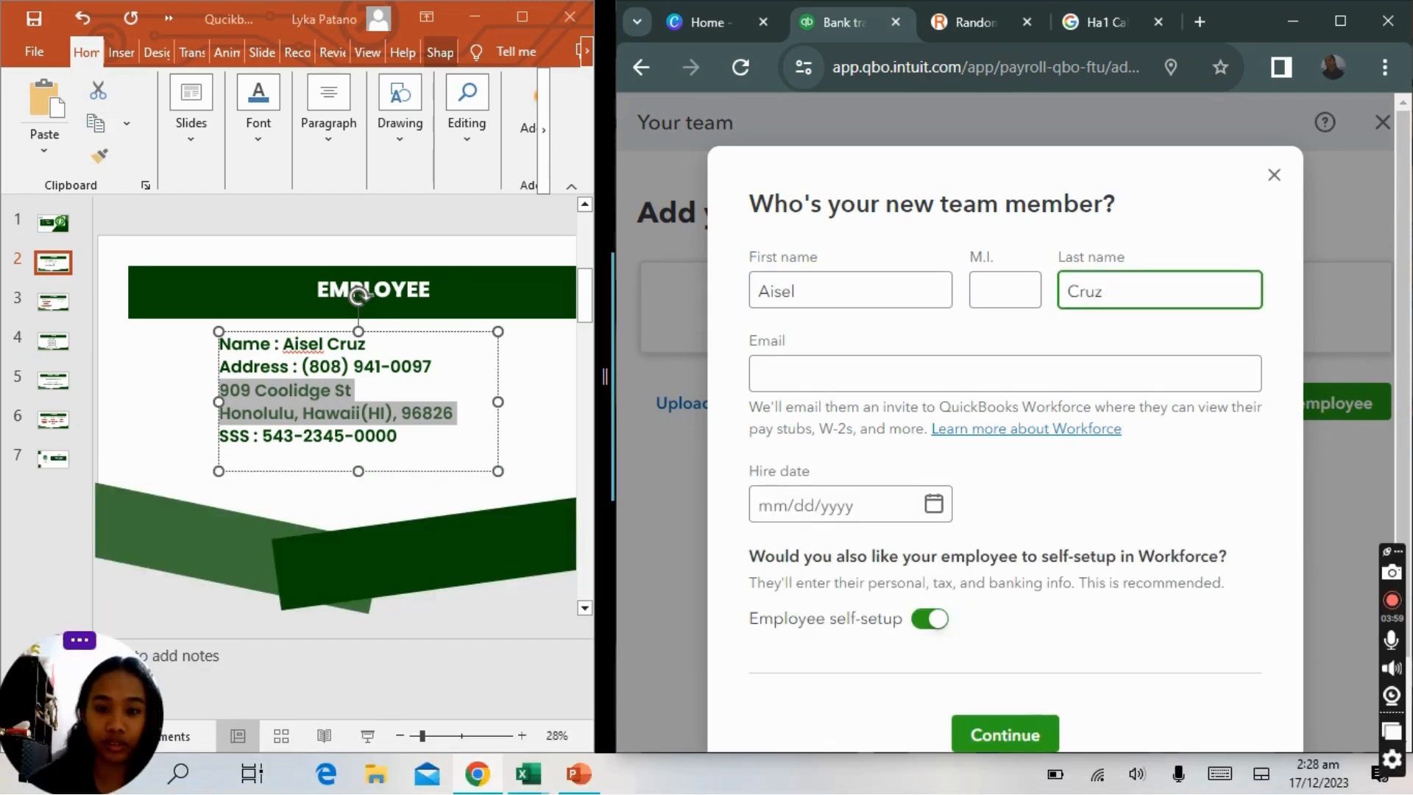
Enter the employee's e-mail address.
left_click(765, 374)
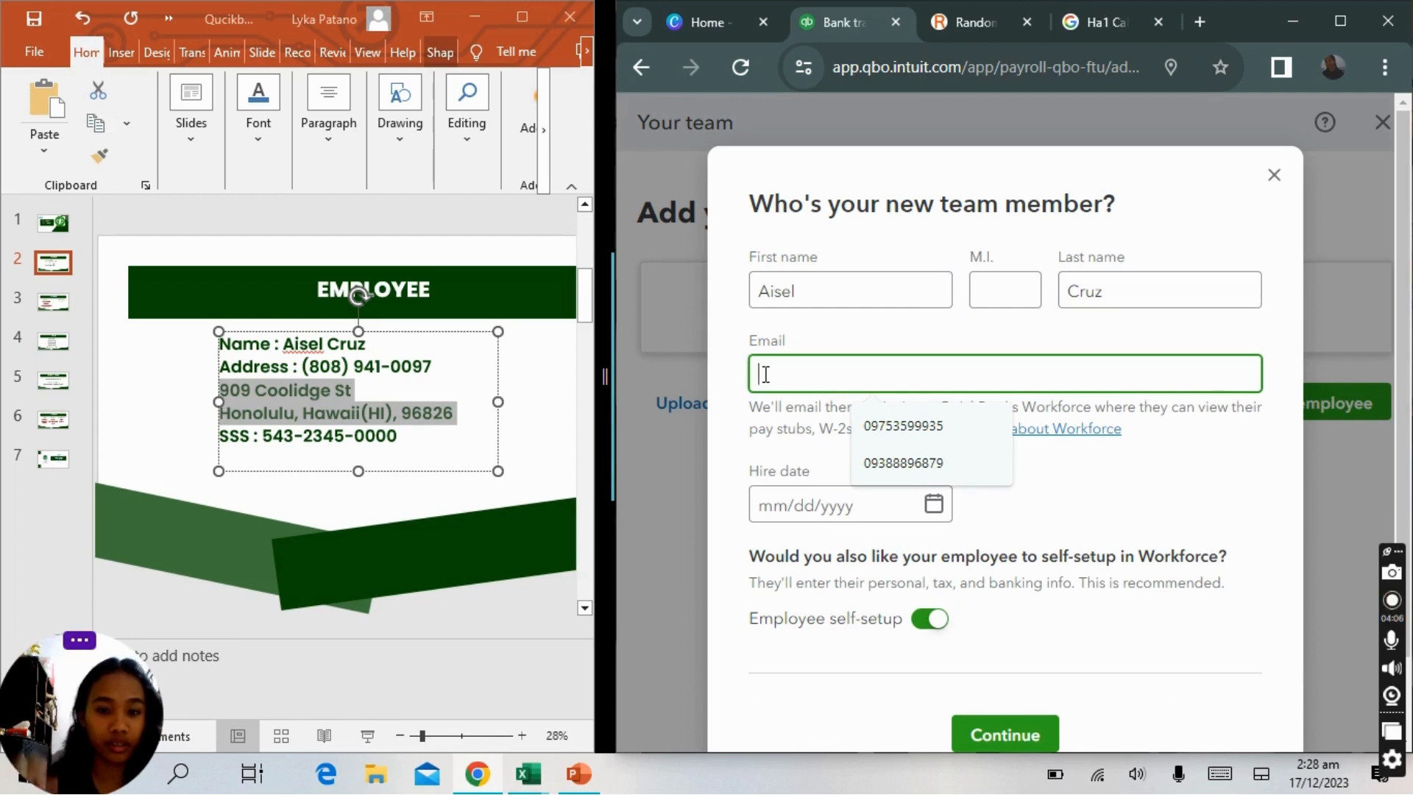
type("m")
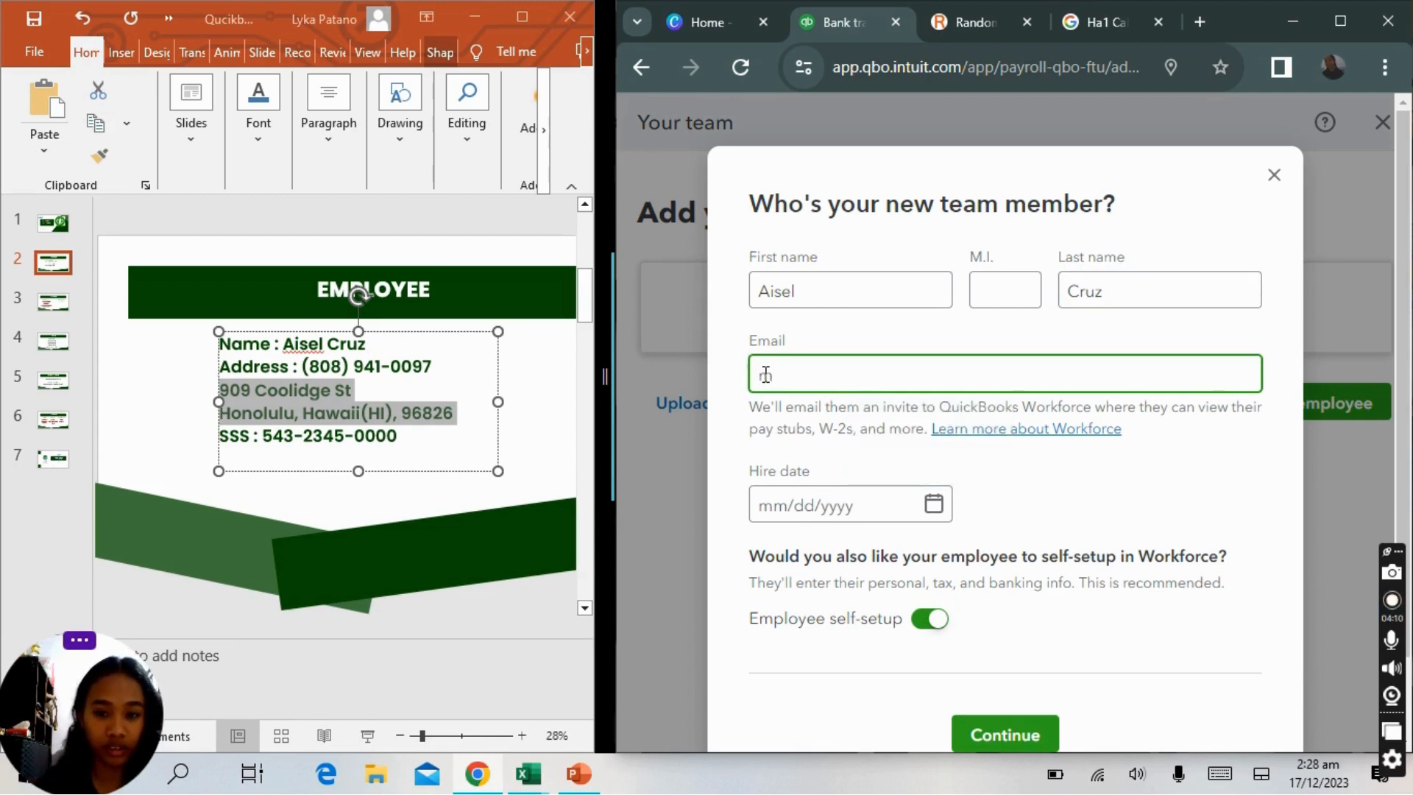
key("BackSpace")
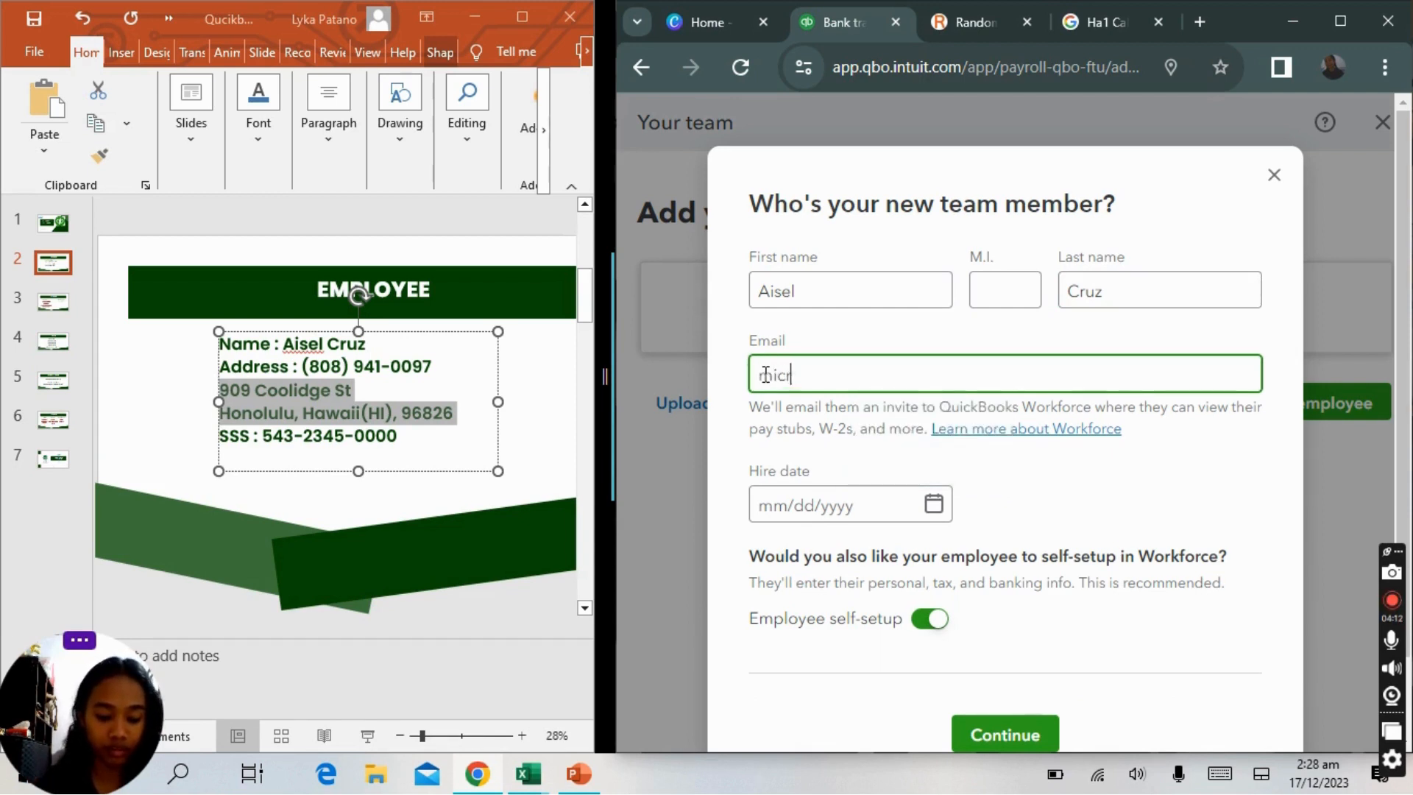
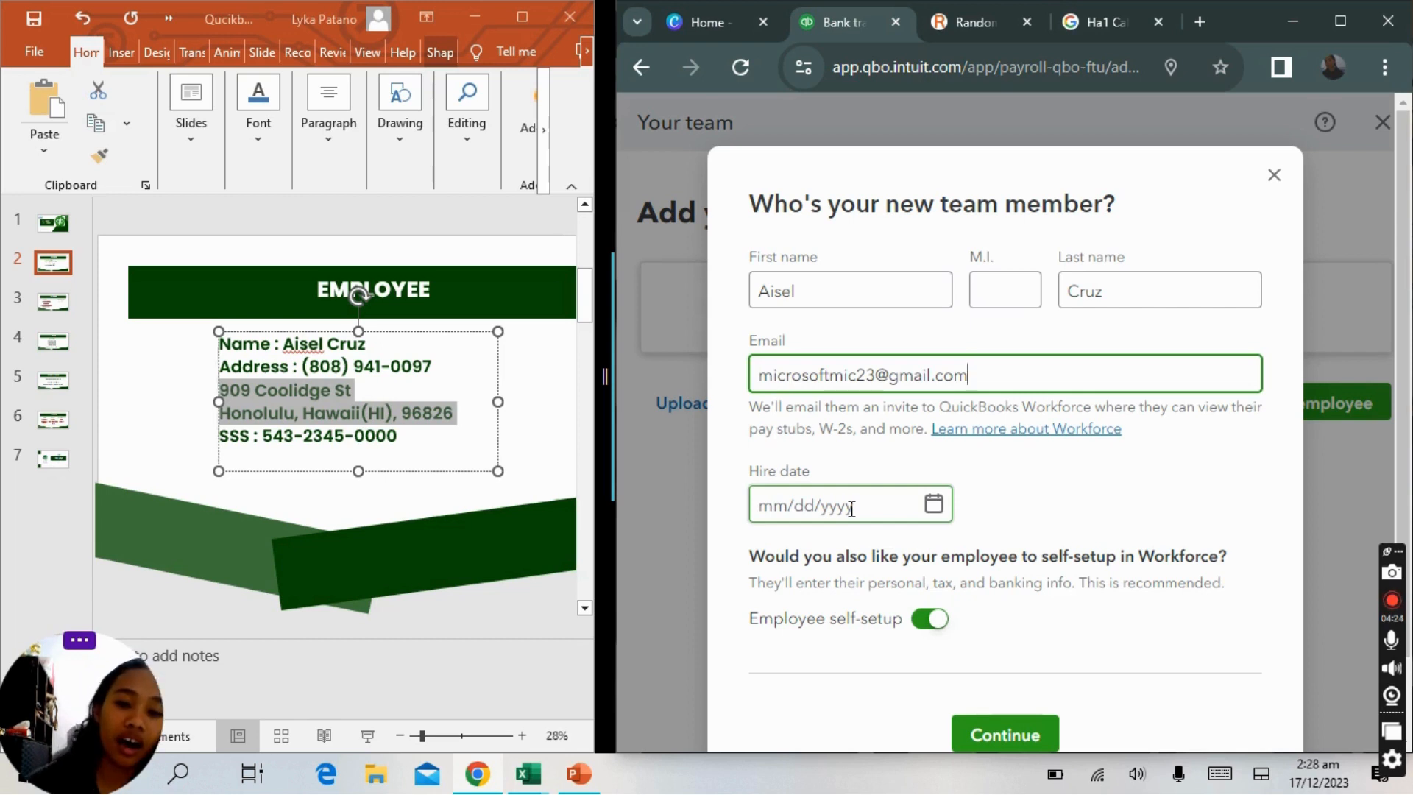
Set the hire date to 12/01/2023 and turn off employee self-setup.
left_click(934, 505)
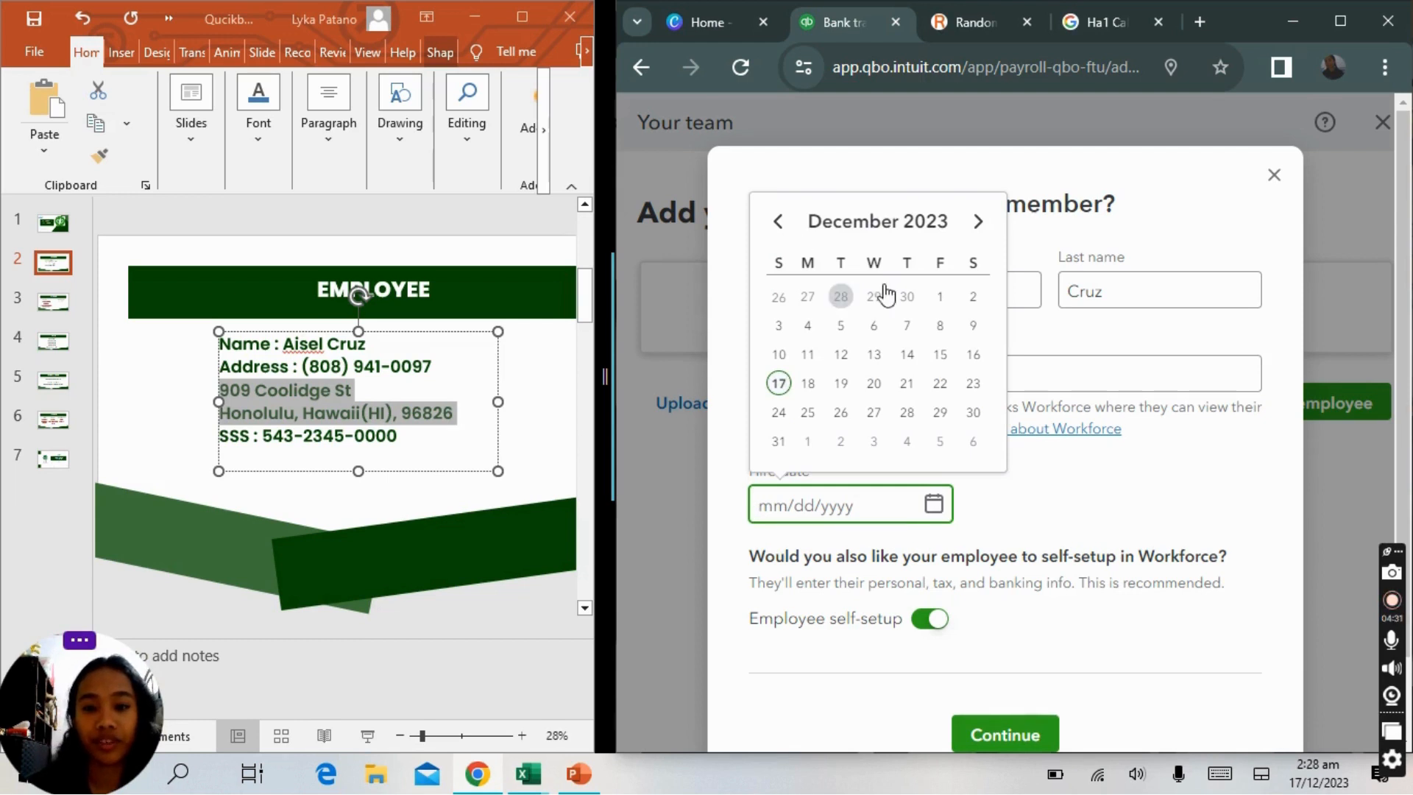
left_click(941, 298)
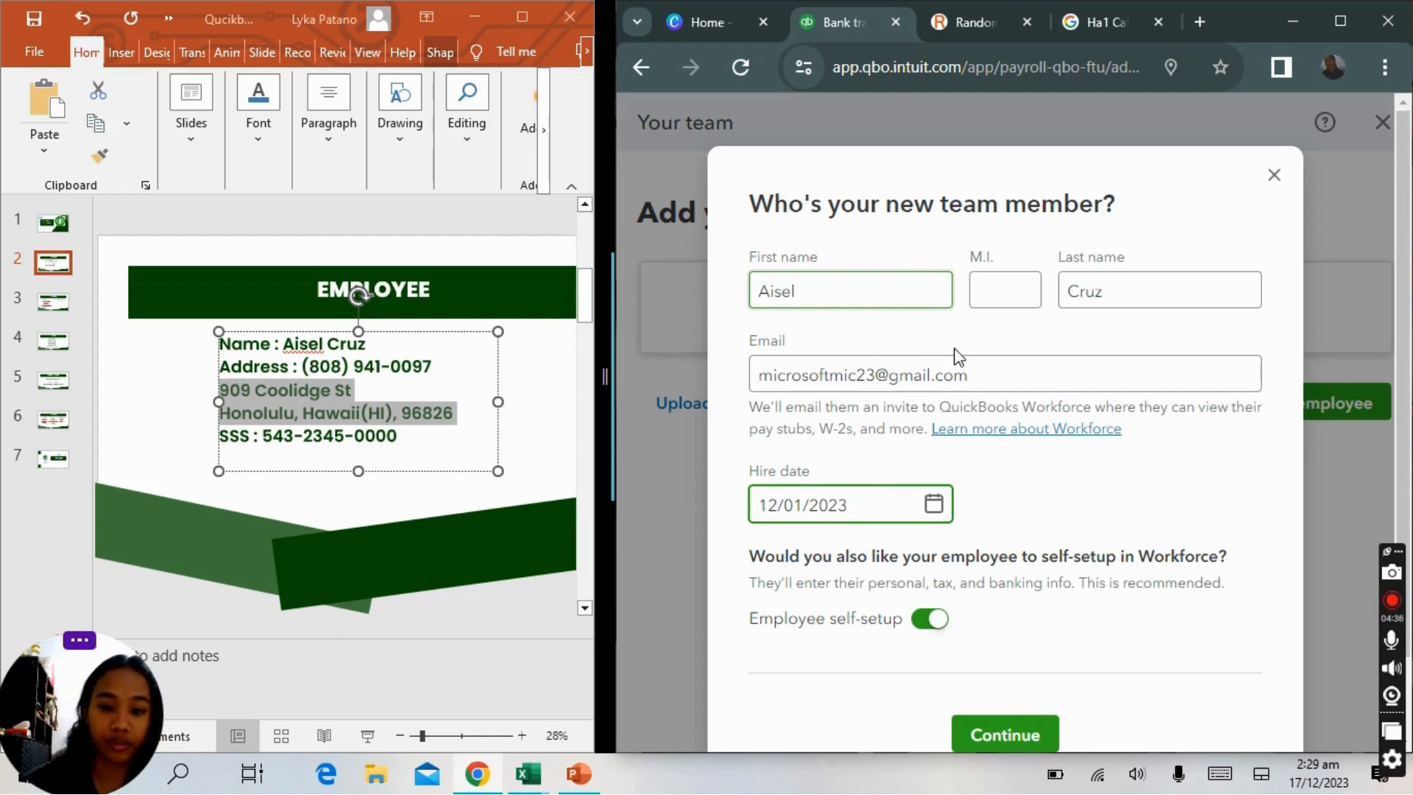
left_click(939, 624)
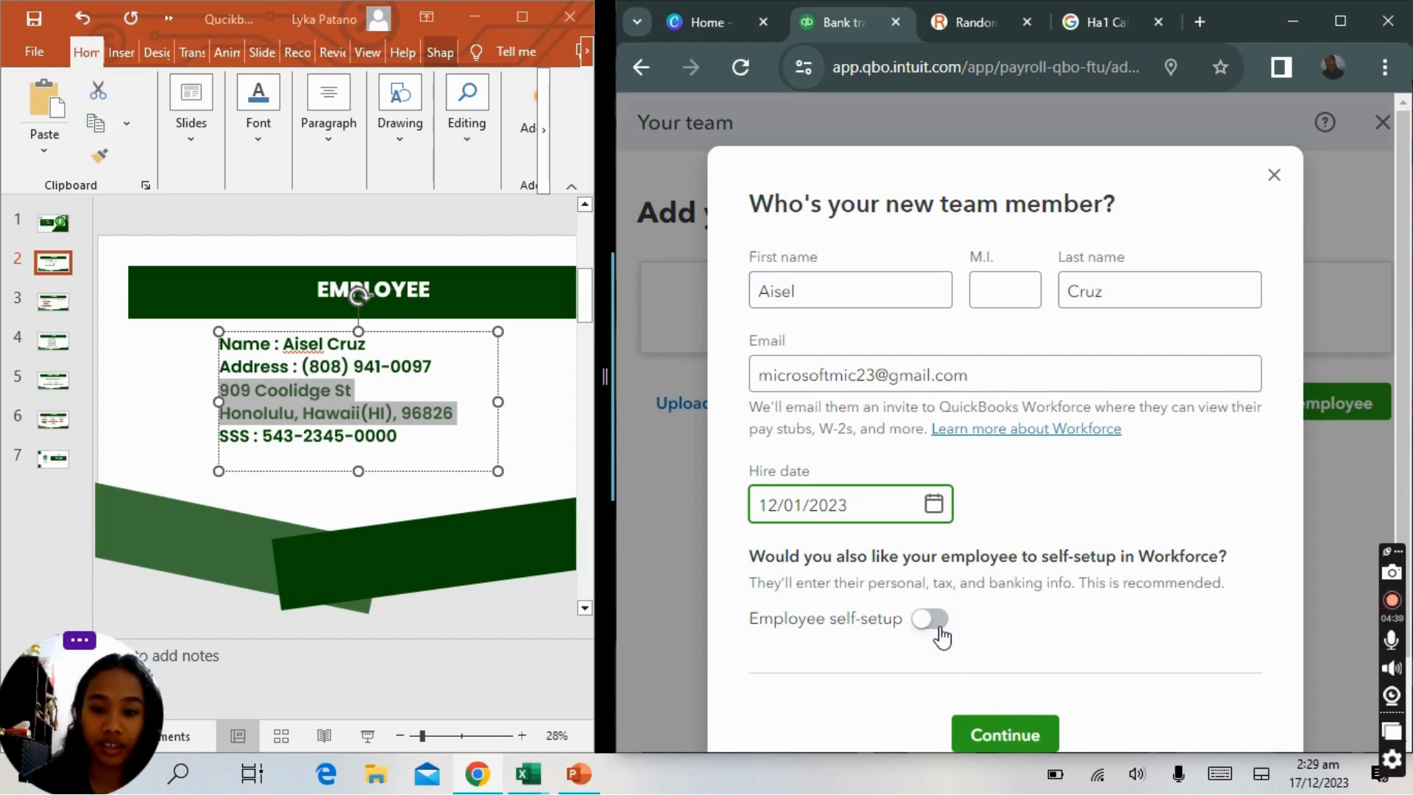
Save the new team member and open the employee's personal info for editing.
left_click(1001, 736)
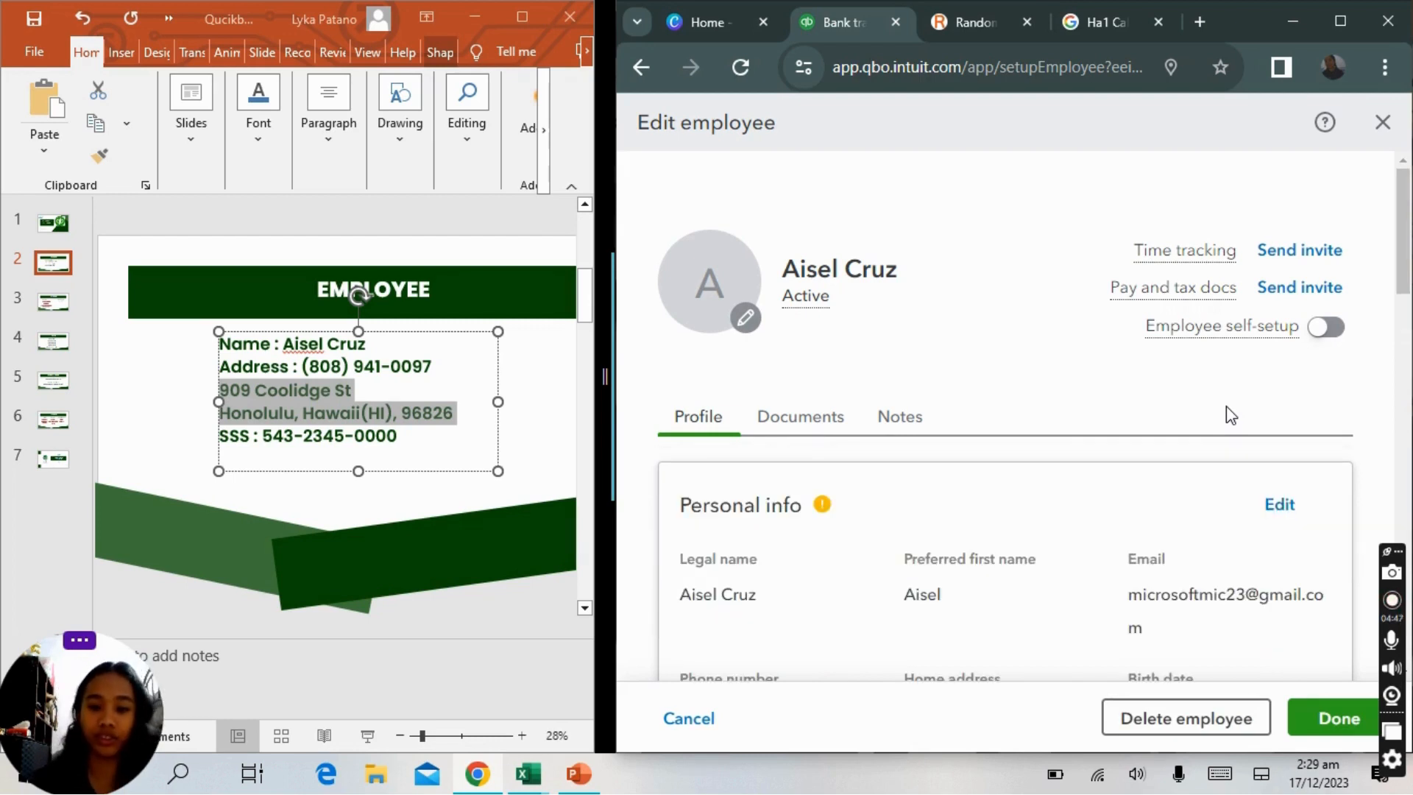
scroll(1231, 415, "down", 2)
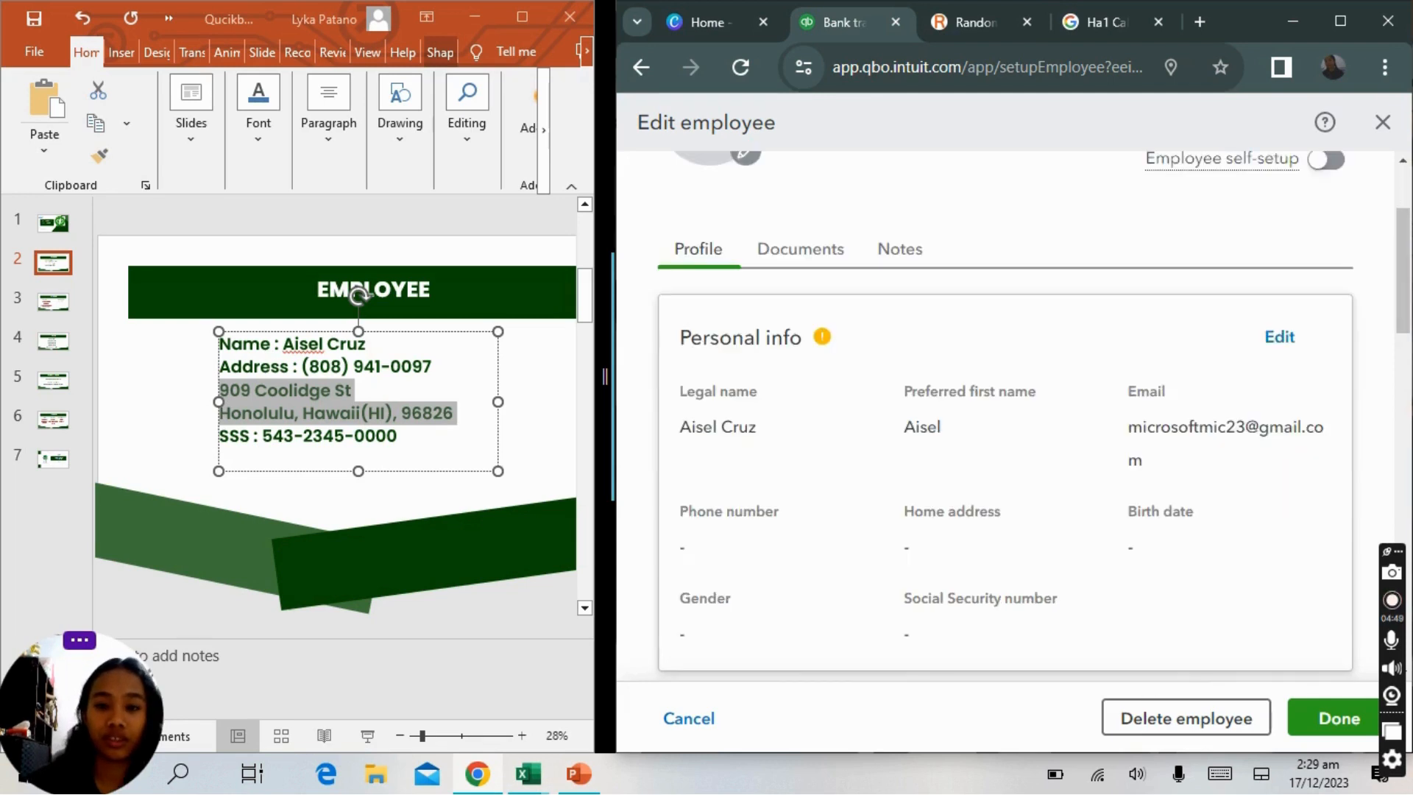
scroll(1052, 344, "up", 1)
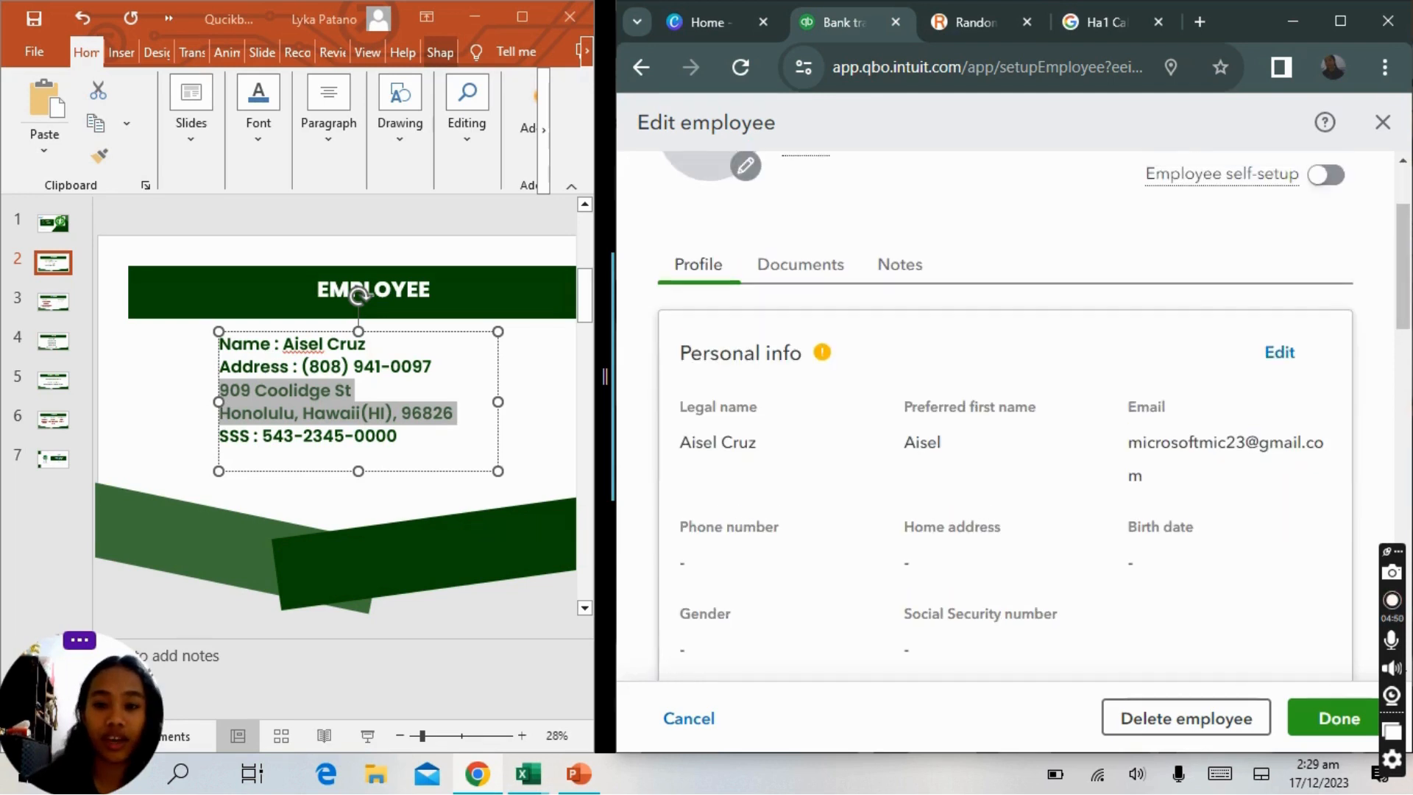
left_click(1313, 364)
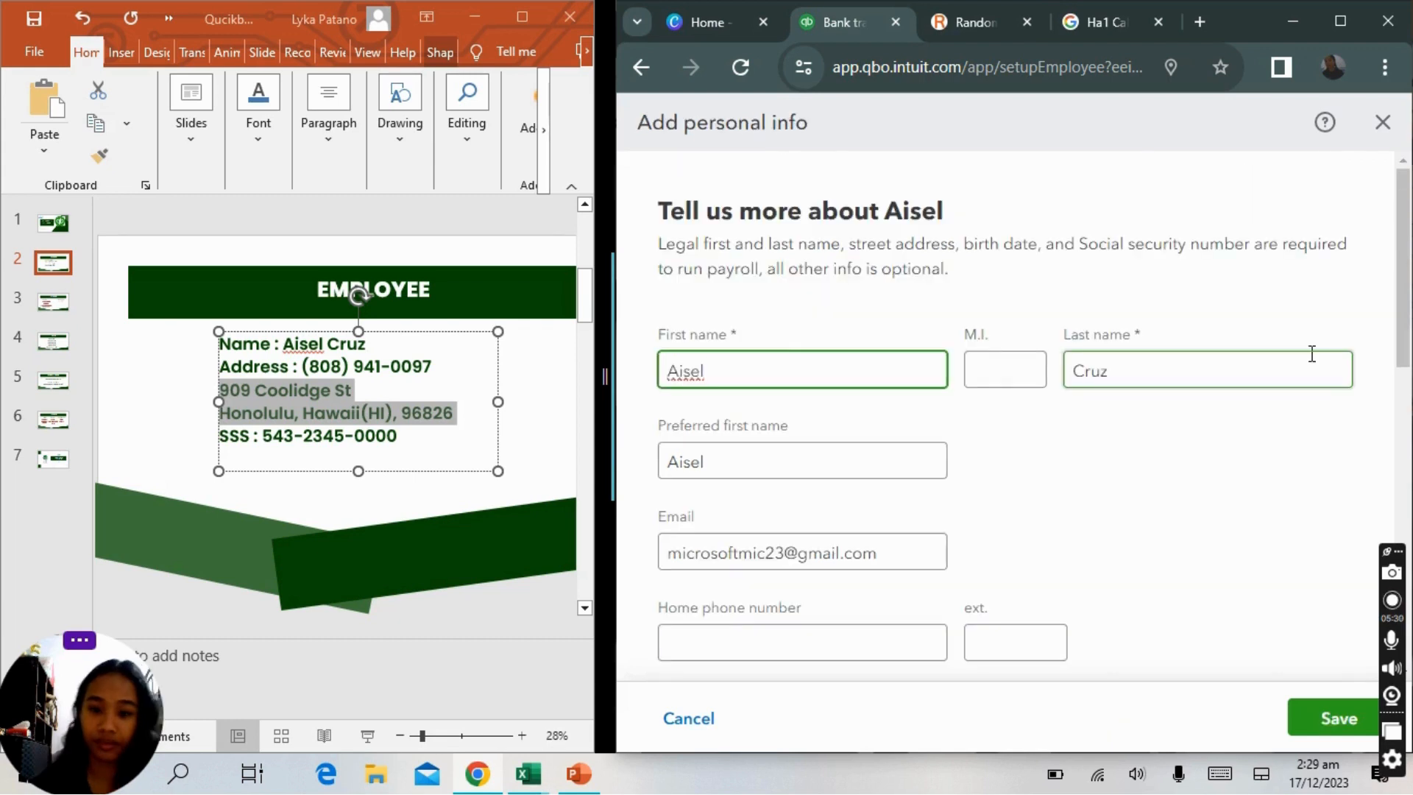
Enter the employee's home phone number from the slide.
scroll(1312, 354, "down", 3)
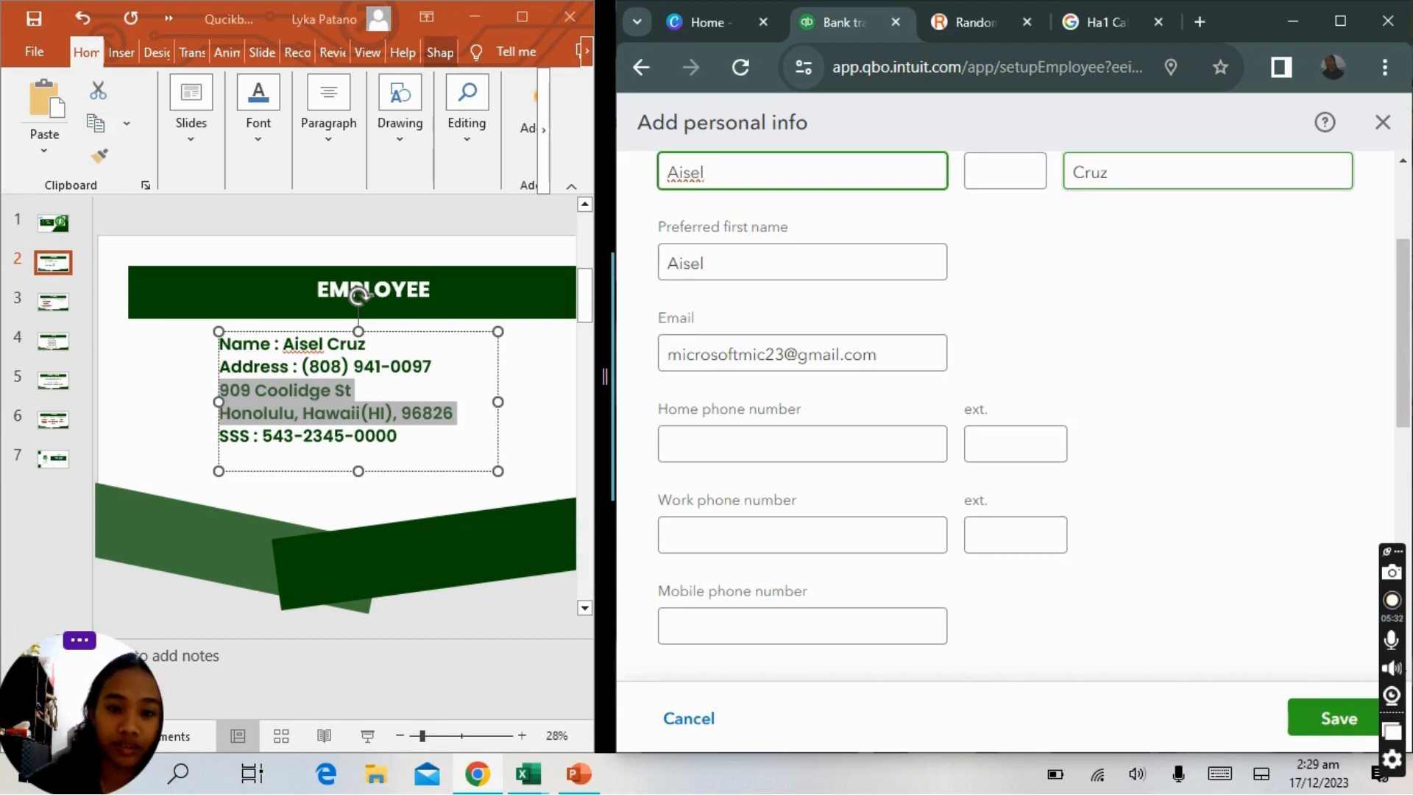
left_click(802, 444)
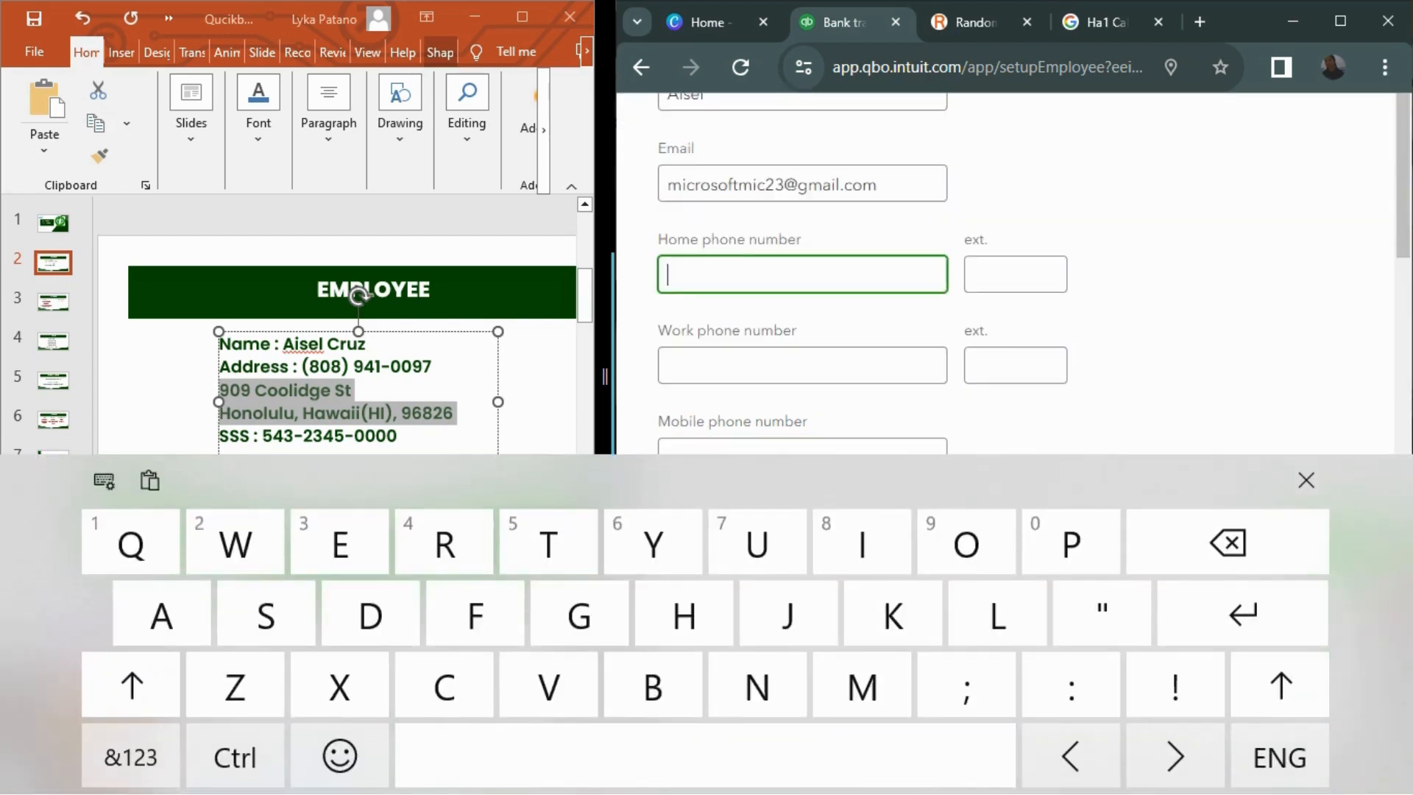
left_click(1307, 480)
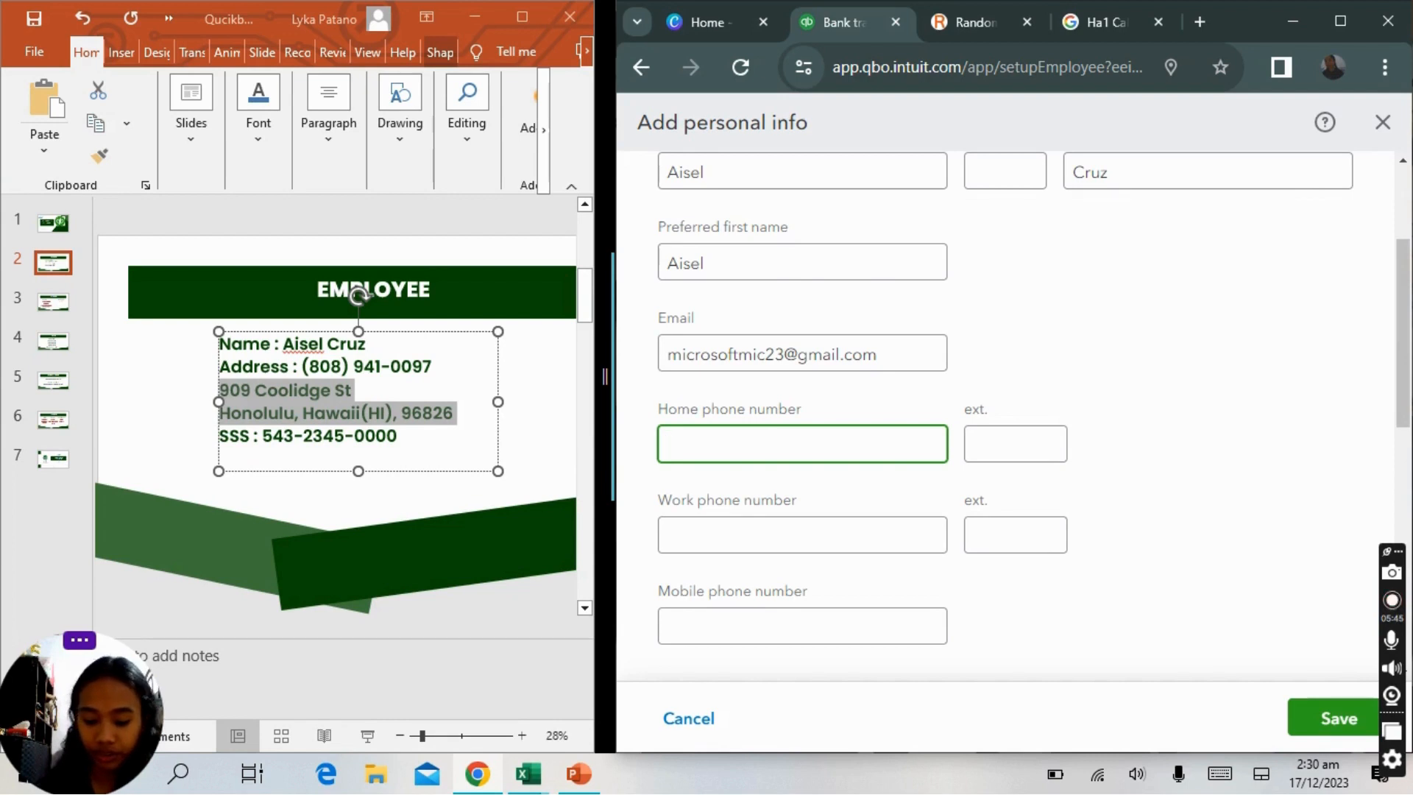
type("9")
key("BackSpace")
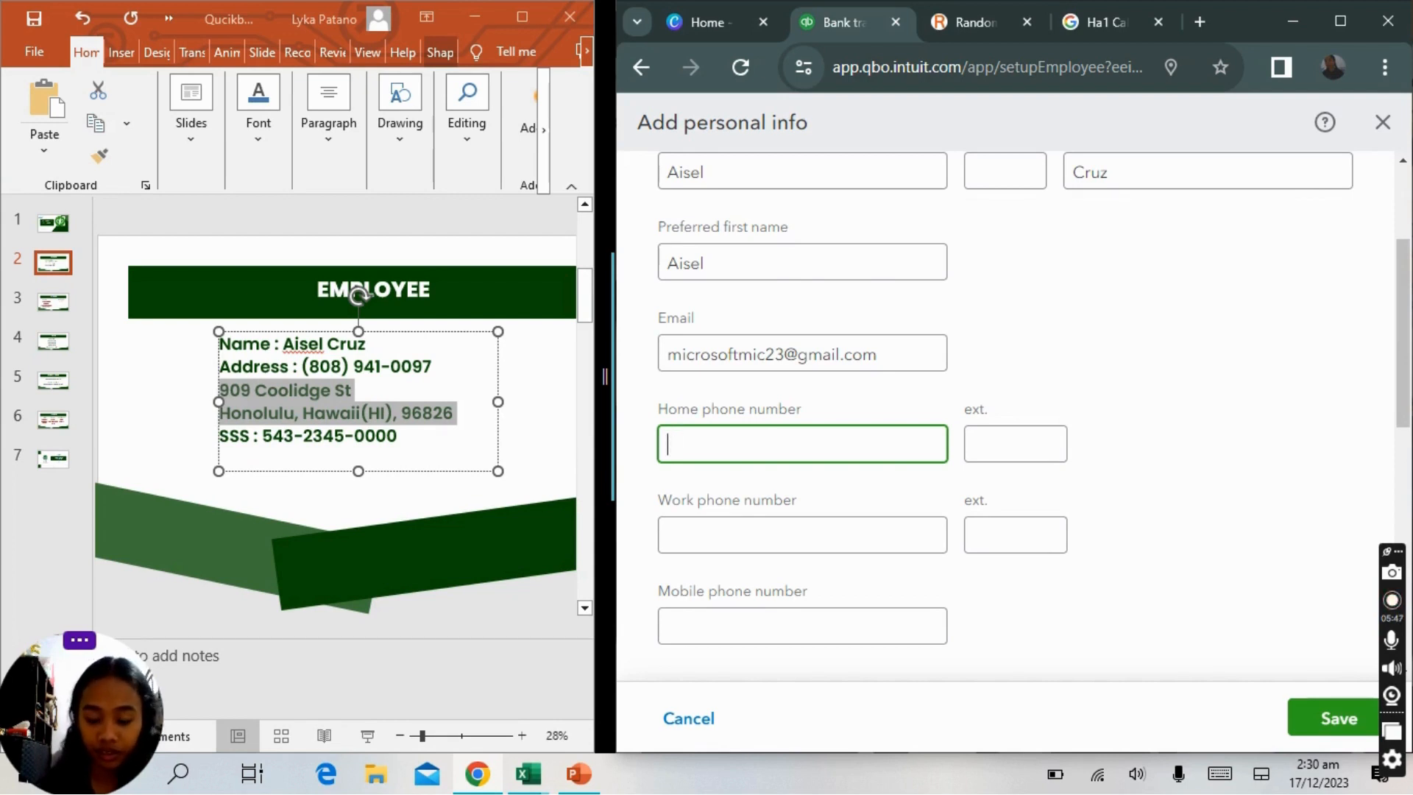
type("9")
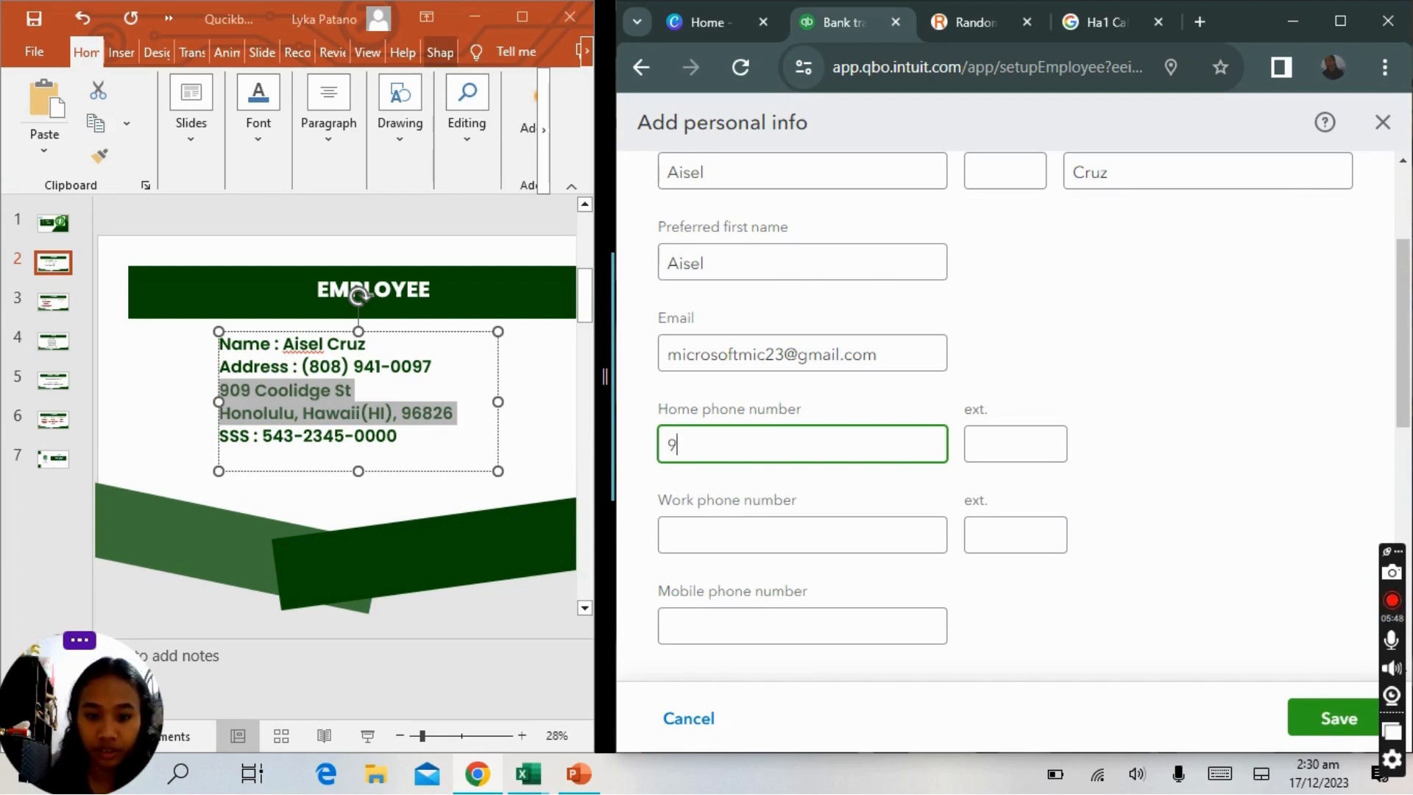
key("BackSpace")
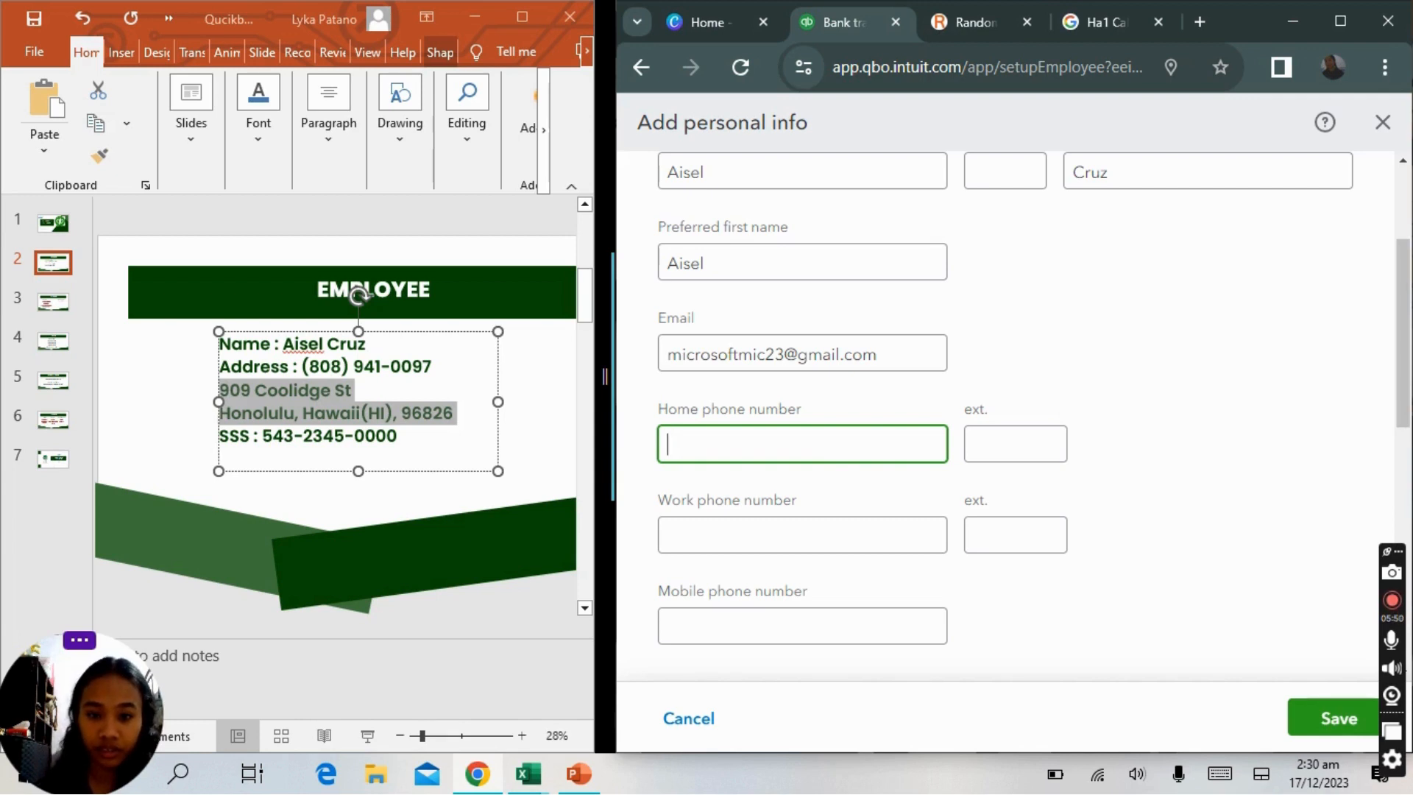
type("808")
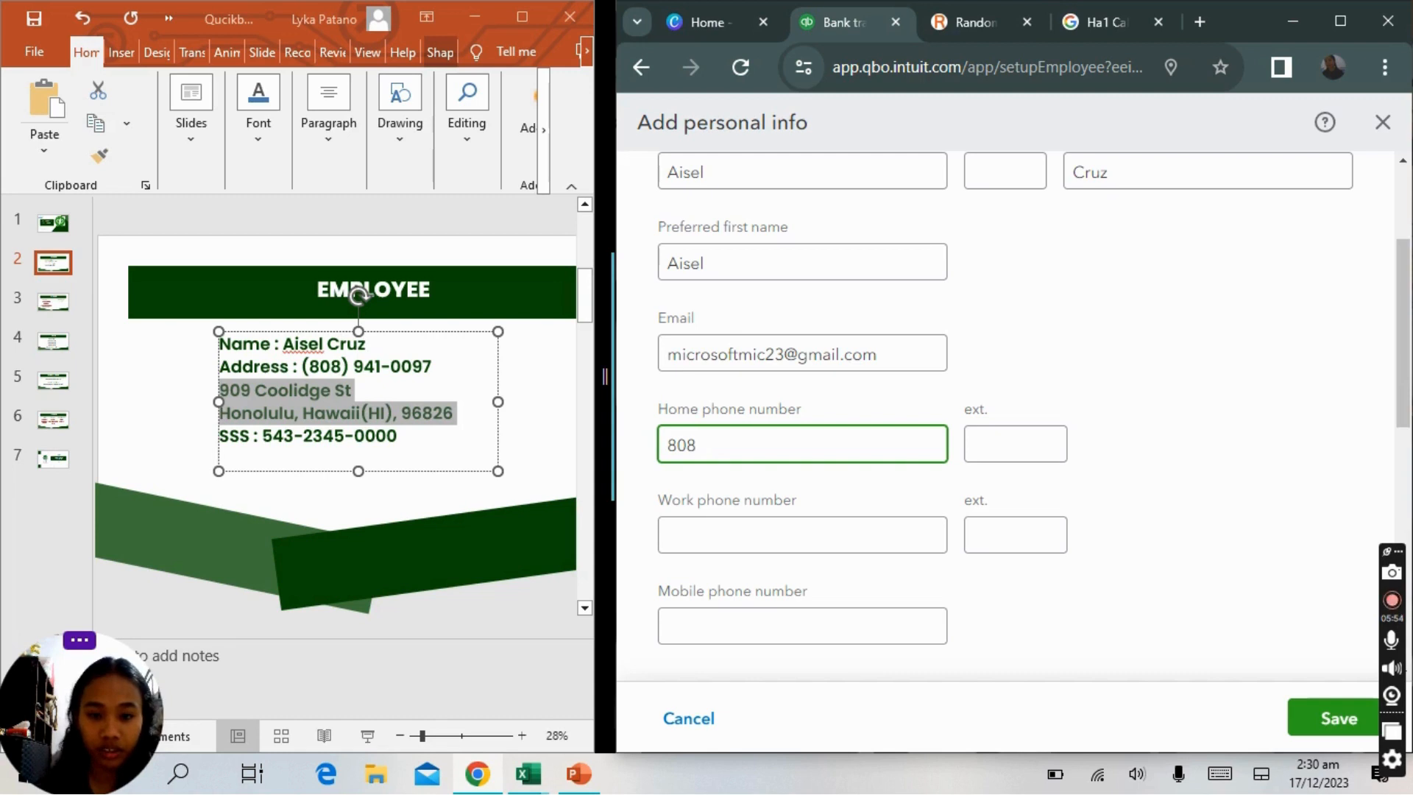
key("BackSpace")
key("BackSpace")
key("BackSpace")
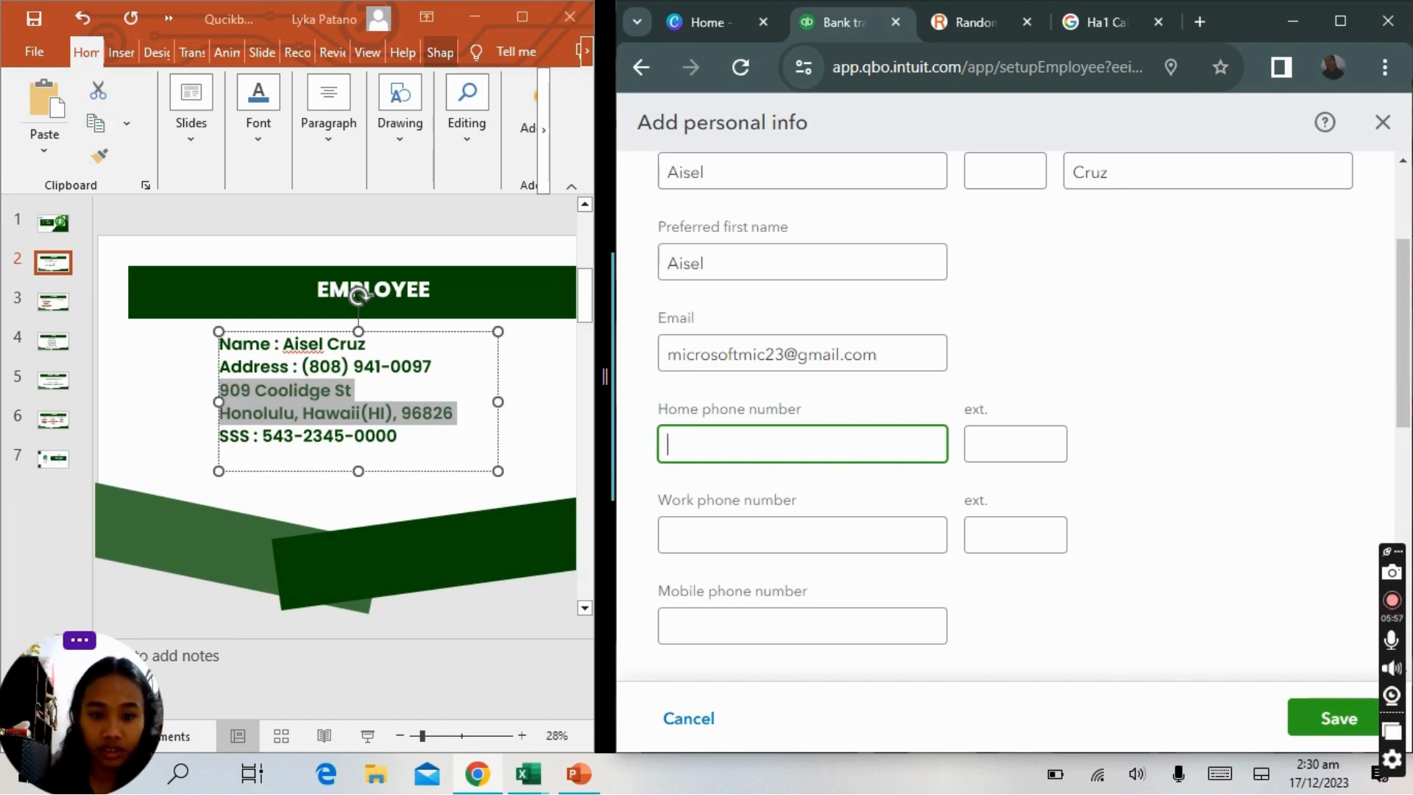
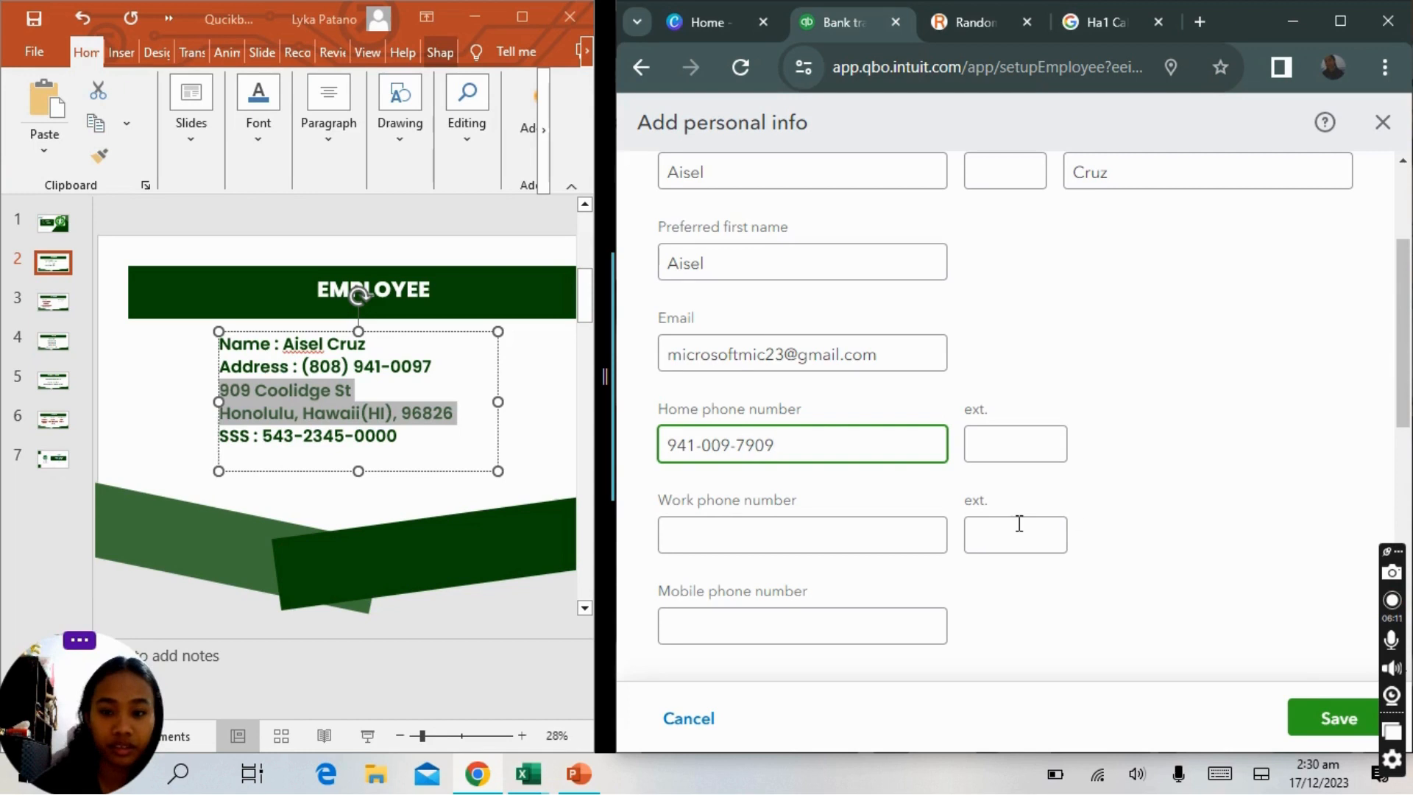
left_click(1087, 507)
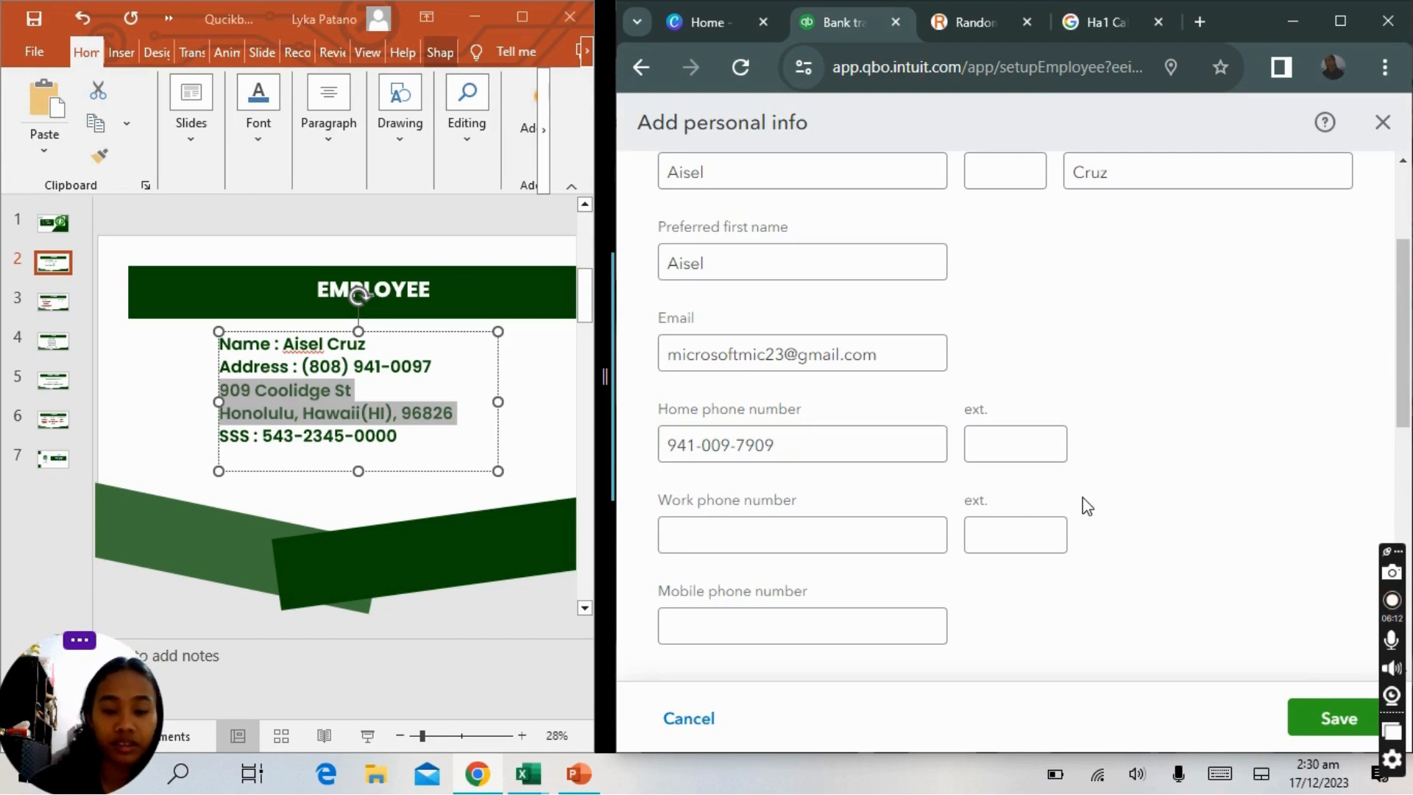
scroll(1087, 506, "down", 2)
scroll(1088, 506, "down", 1)
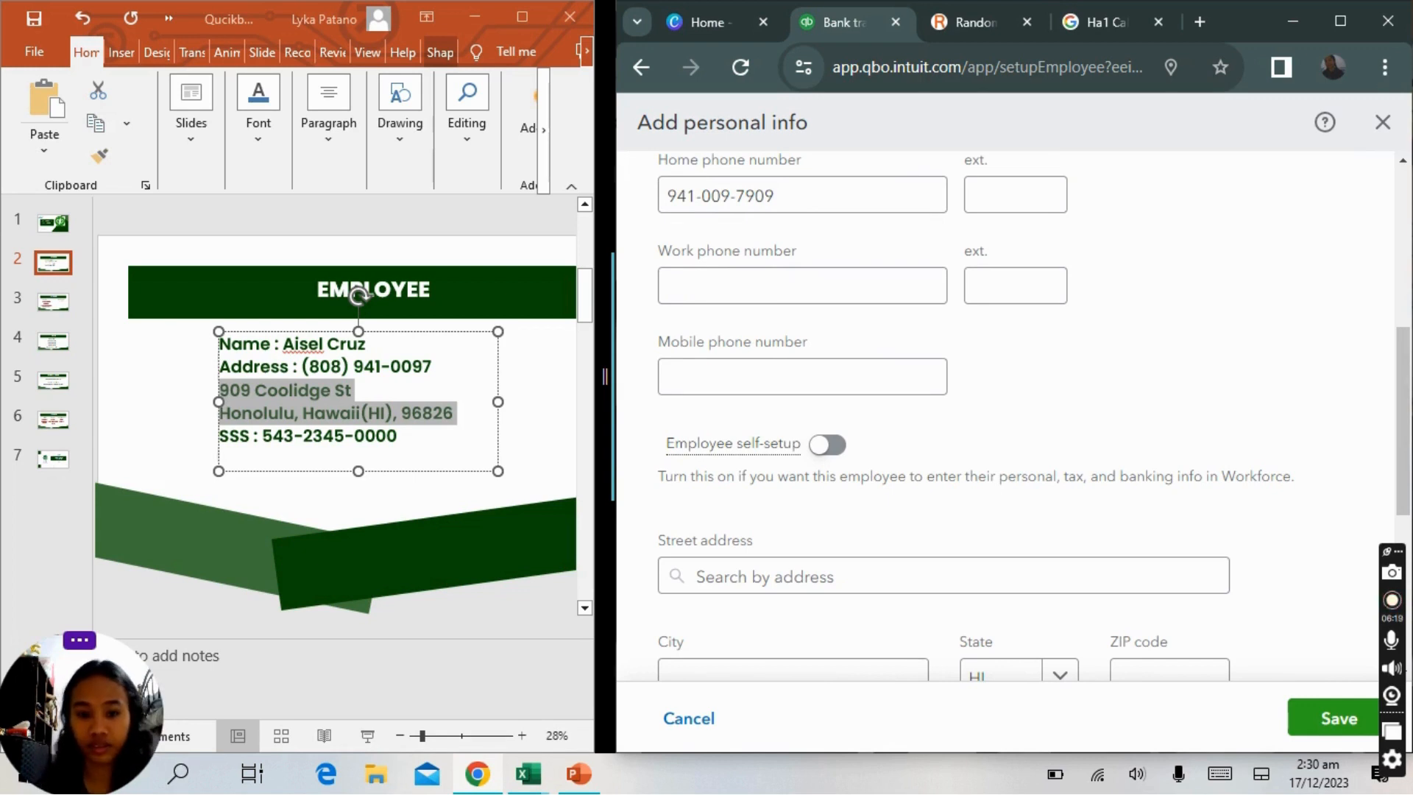
scroll(1005, 416, "down", 2)
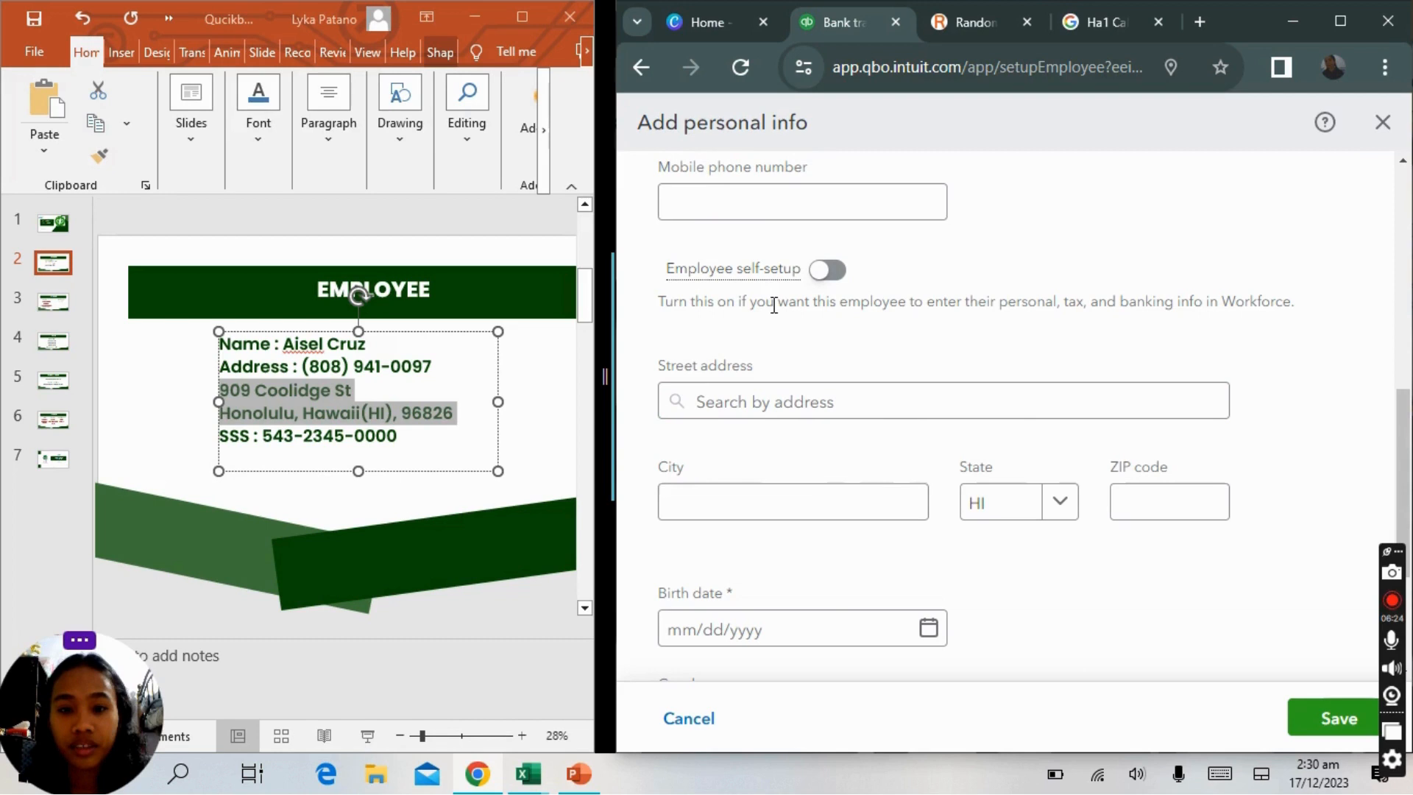
left_click(821, 270)
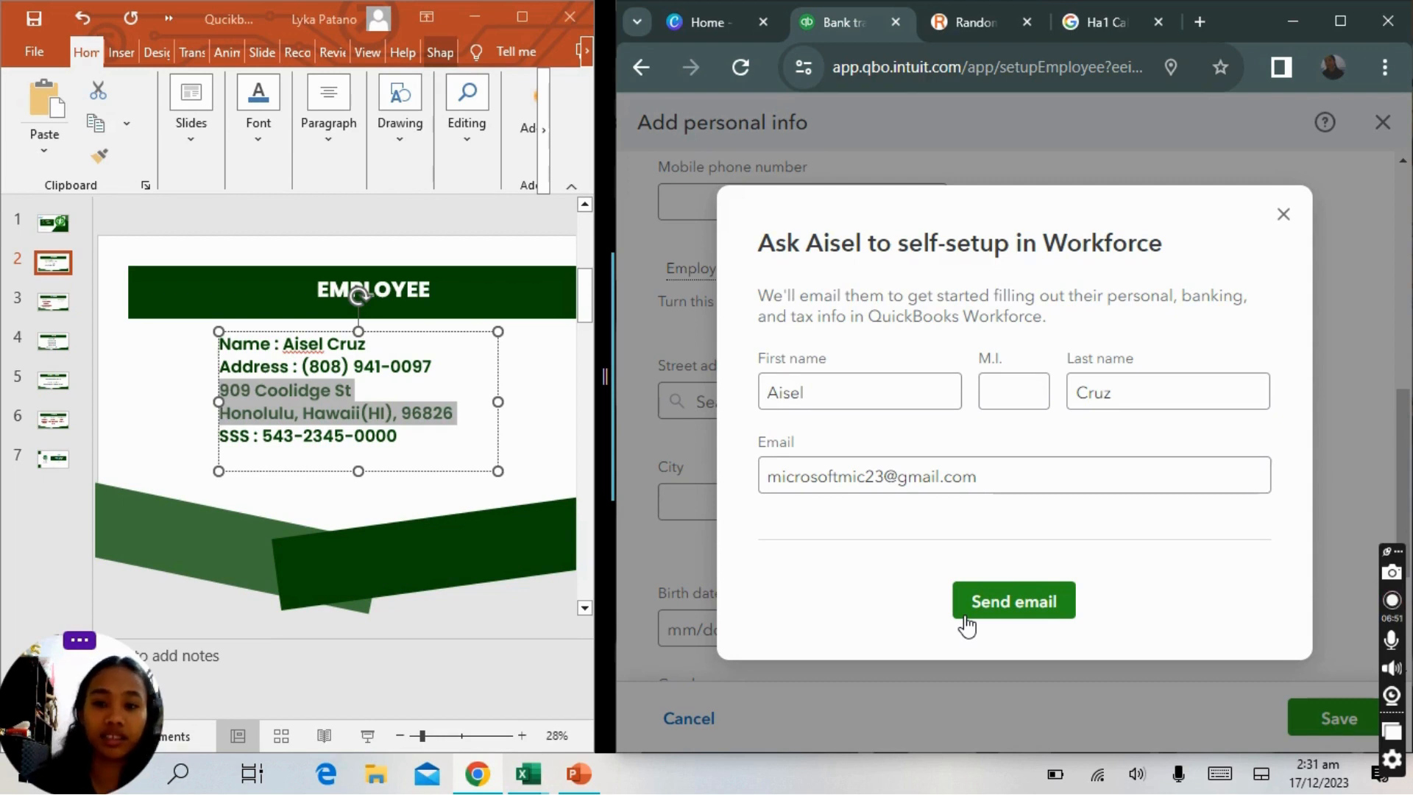
key("Escape")
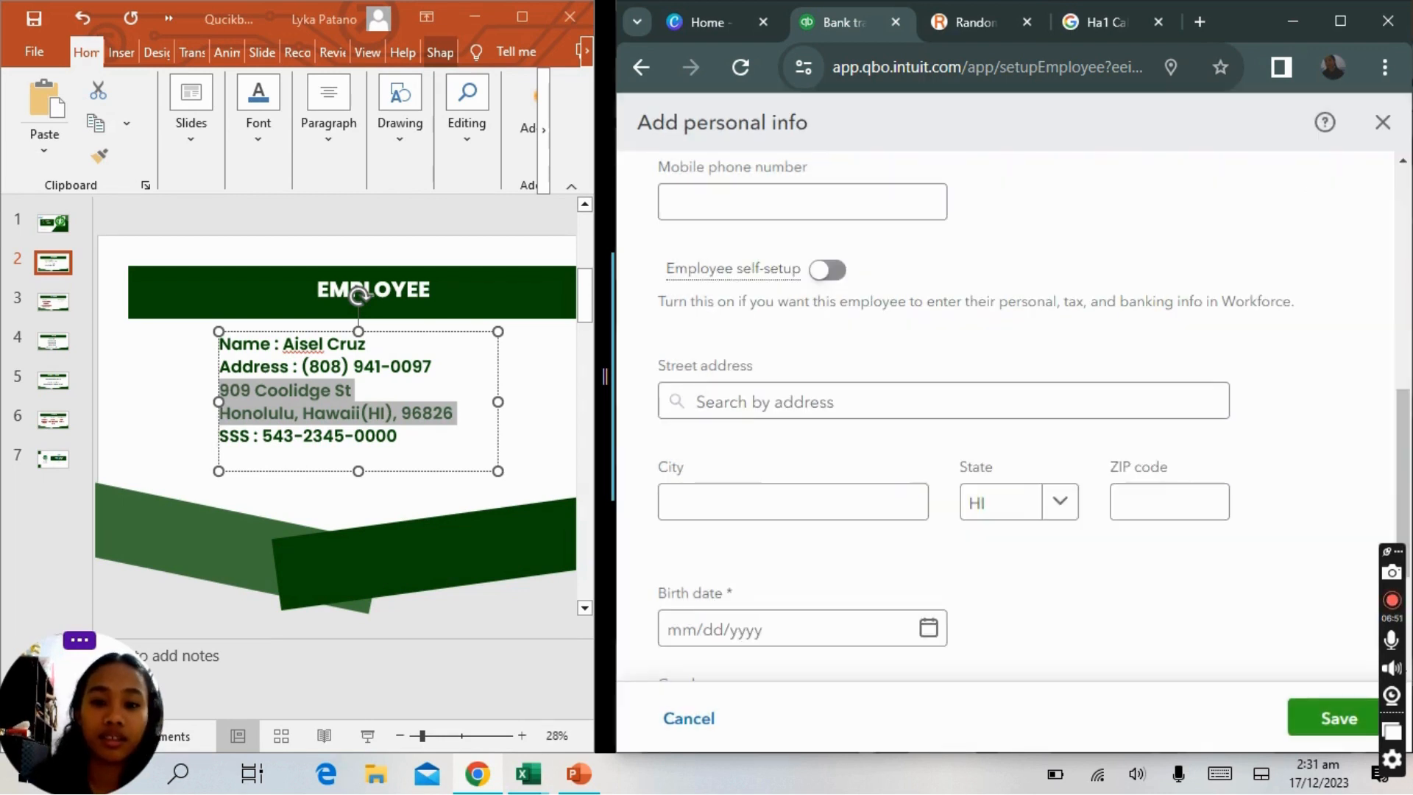
Copy the employee's street address from the slide into the street address field and remove its symbols.
left_click(823, 410)
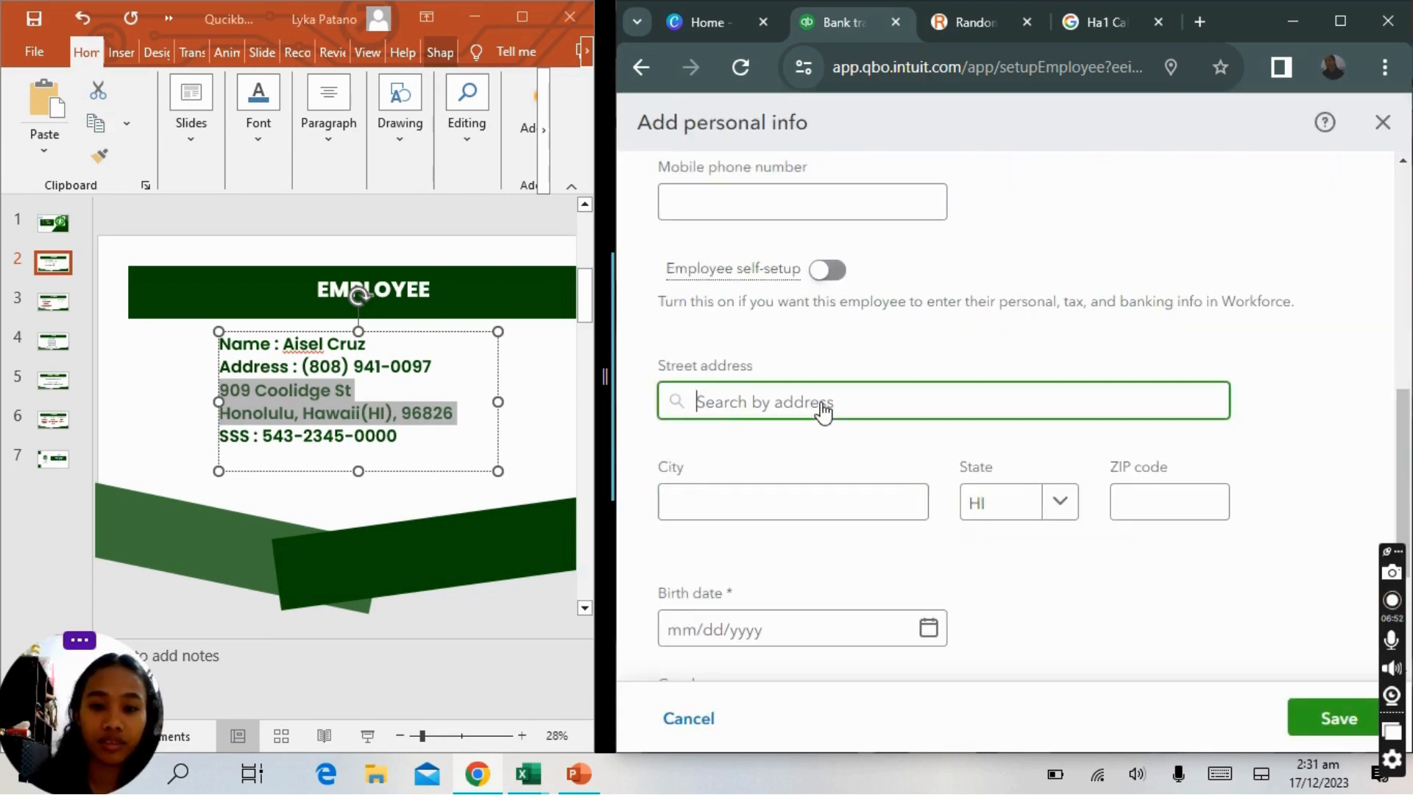
left_click_drag(256, 383, 458, 416)
left_click(262, 390)
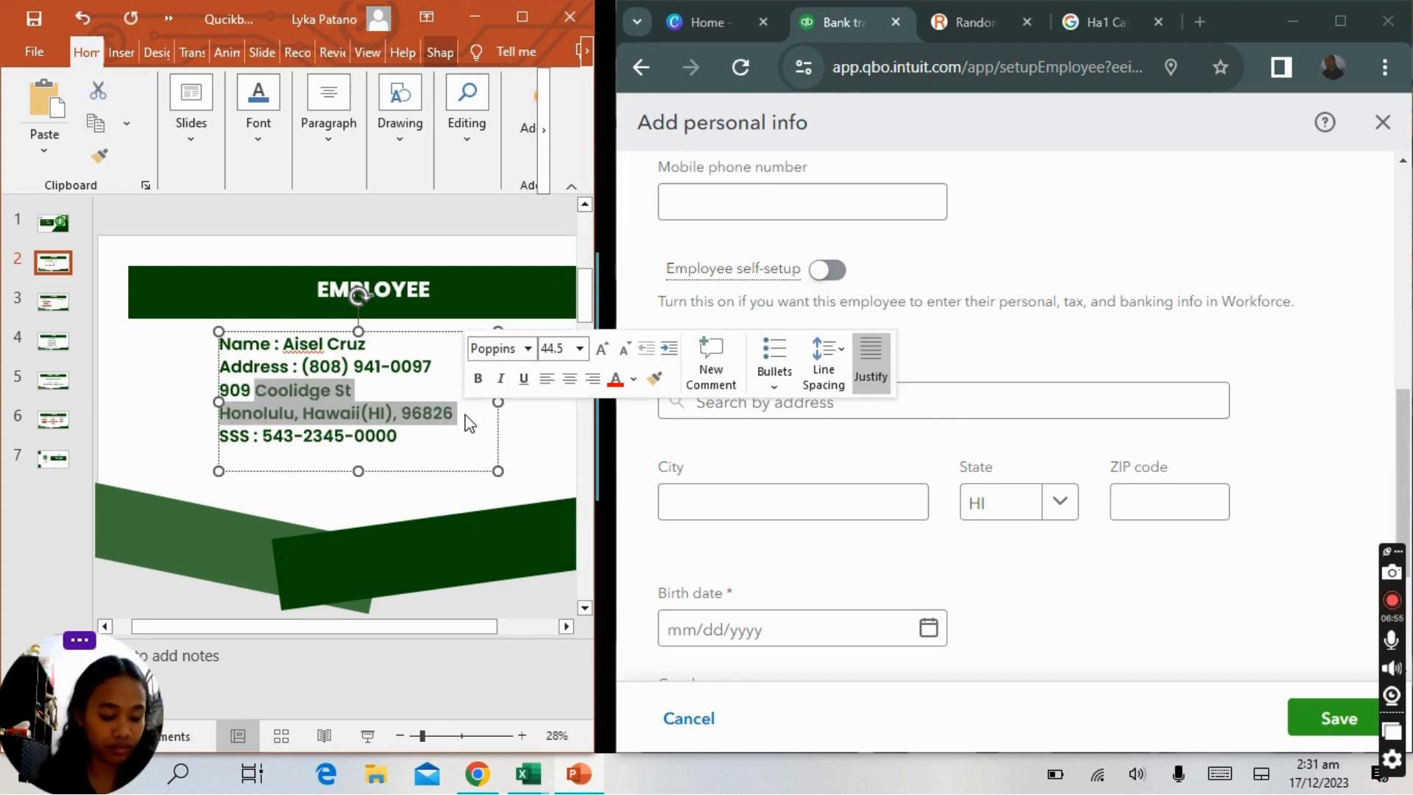
left_click(720, 403)
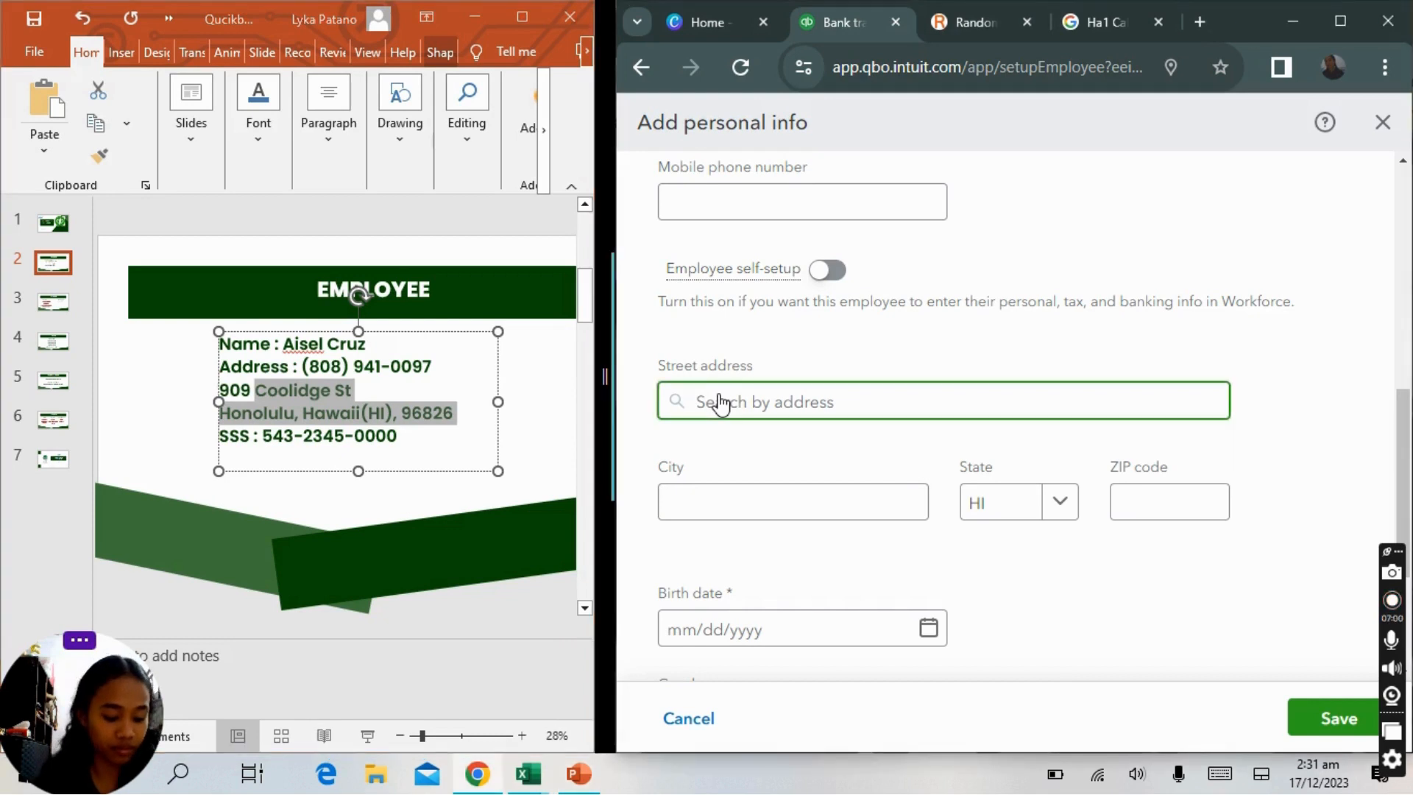
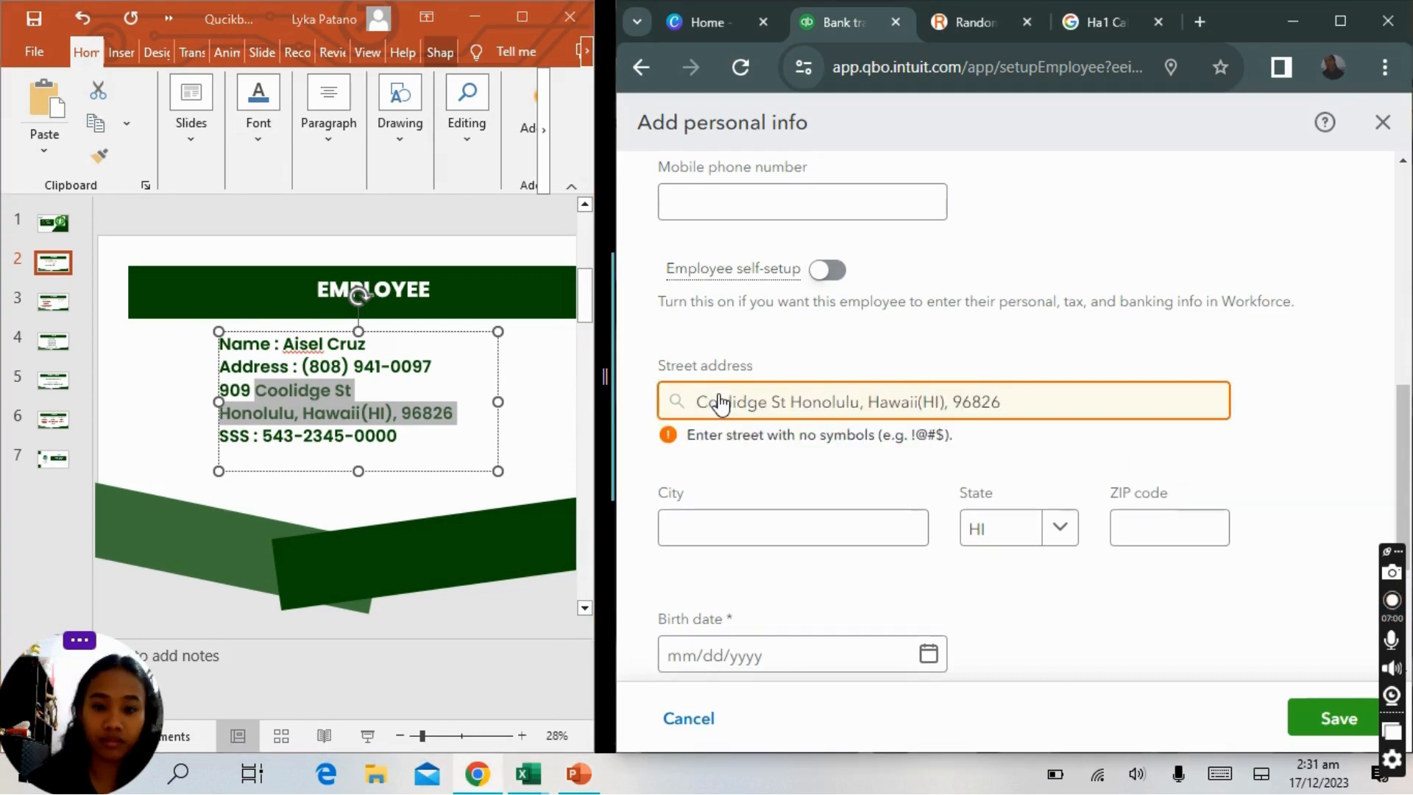
left_click(959, 404)
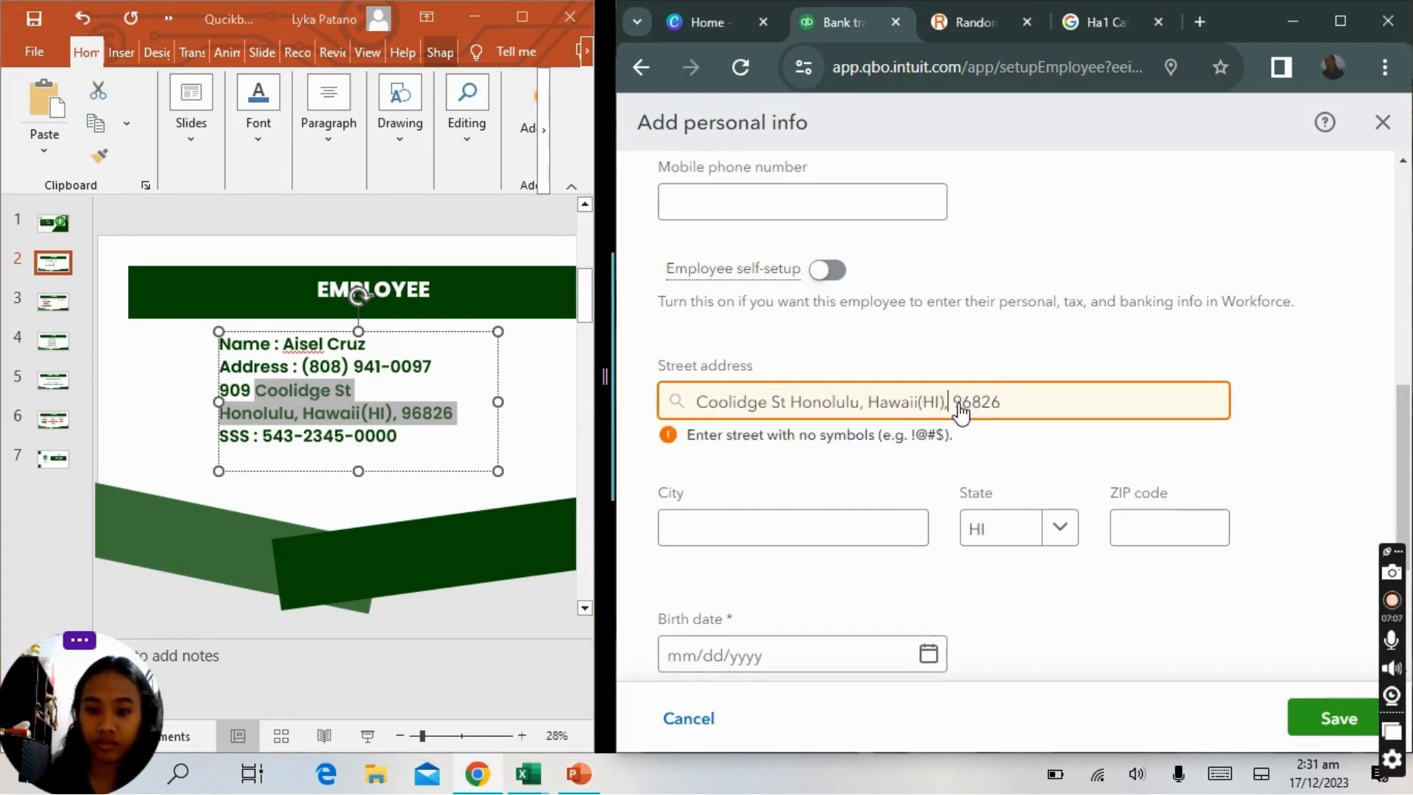
key("BackSpace")
key("BackSpace")
key("BackSpace")
key("BackSpace")
key("BackSpace")
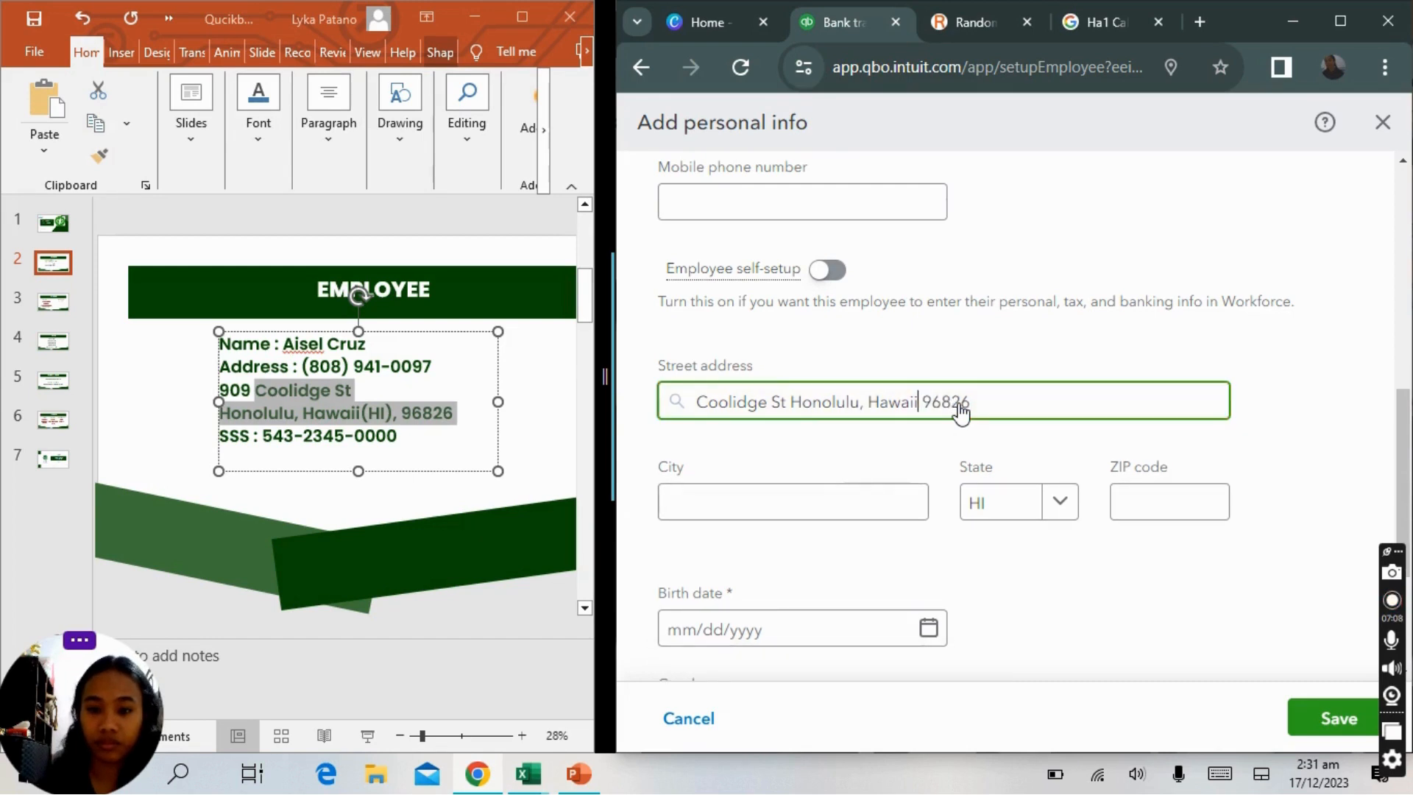
Pick the employee's city and ZIP code from the suggested values.
left_click(880, 504)
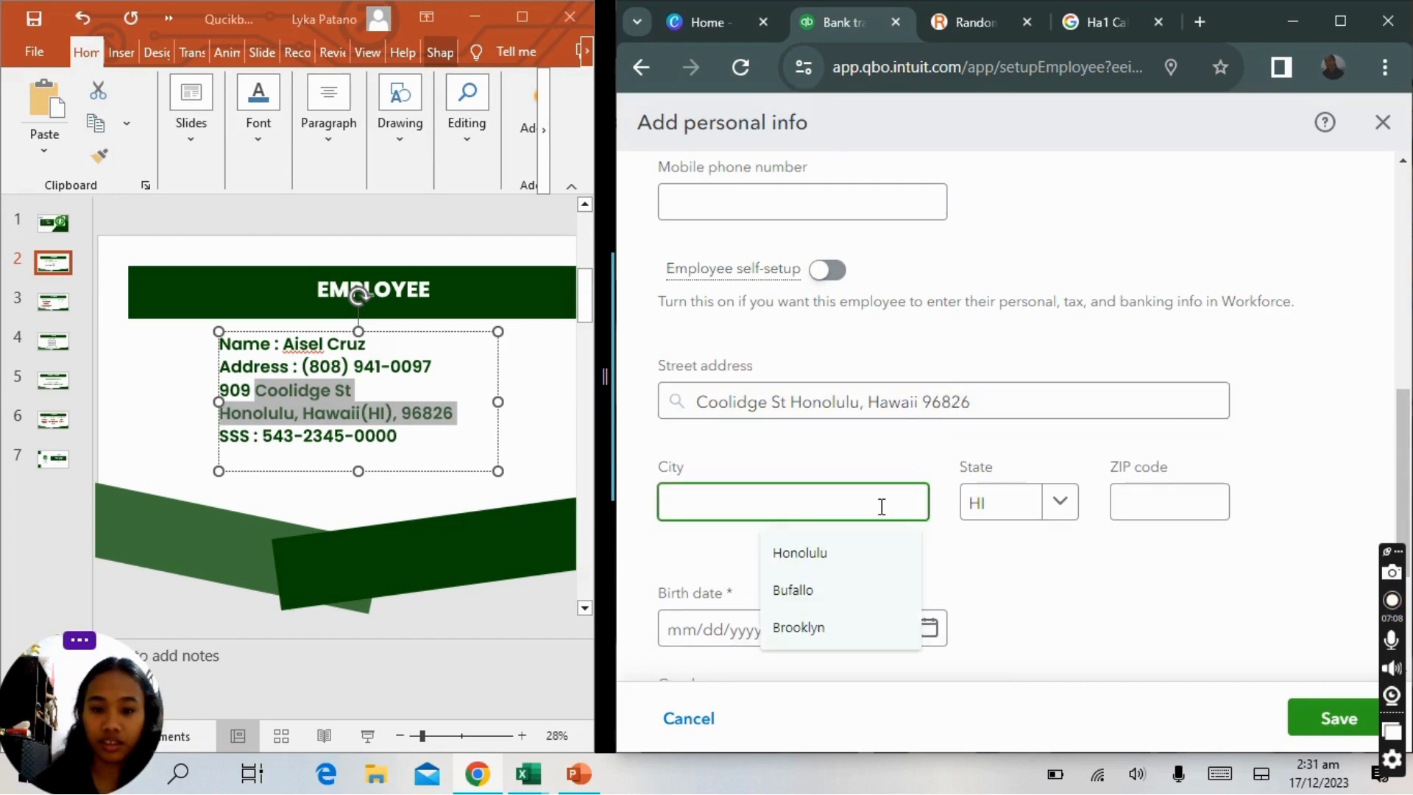
left_click(813, 558)
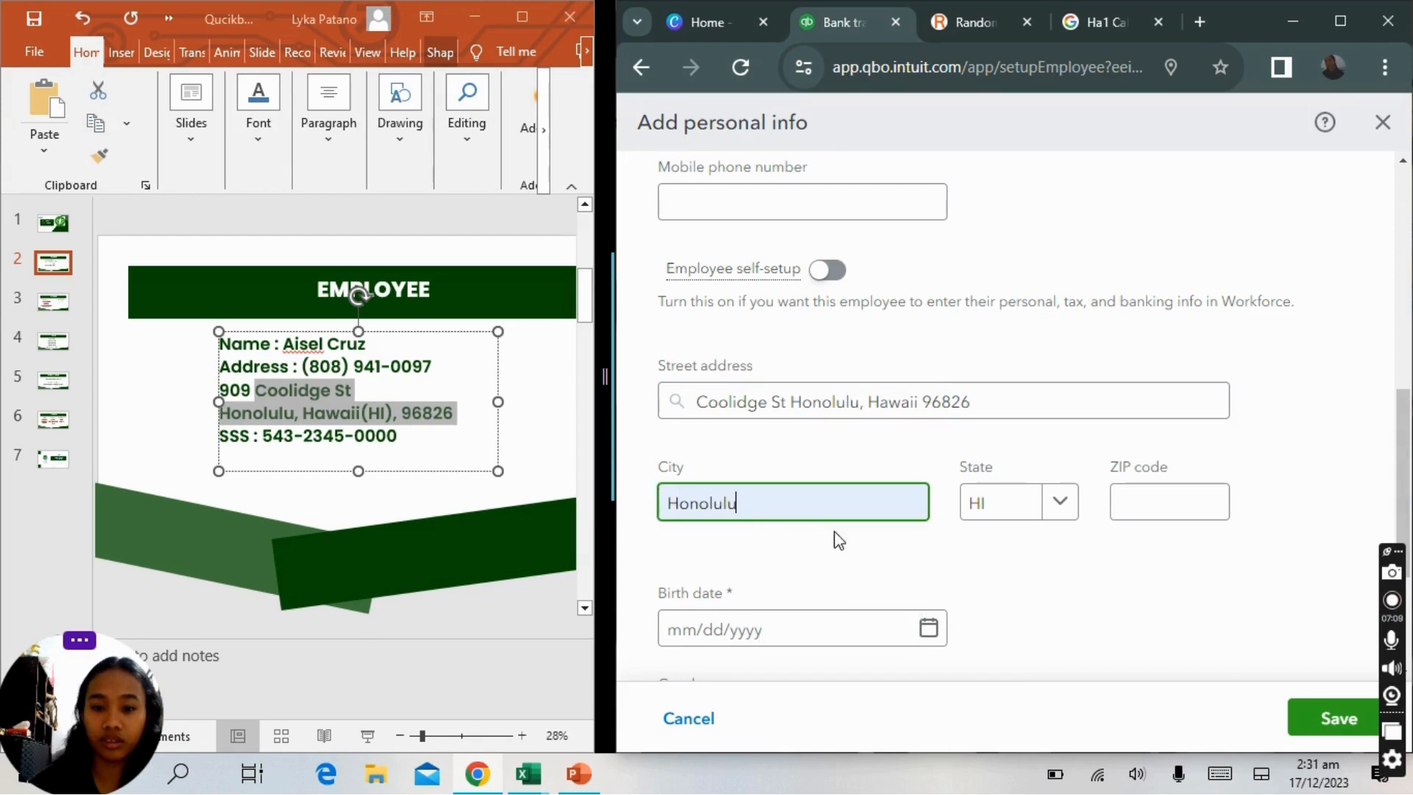
left_click(1154, 500)
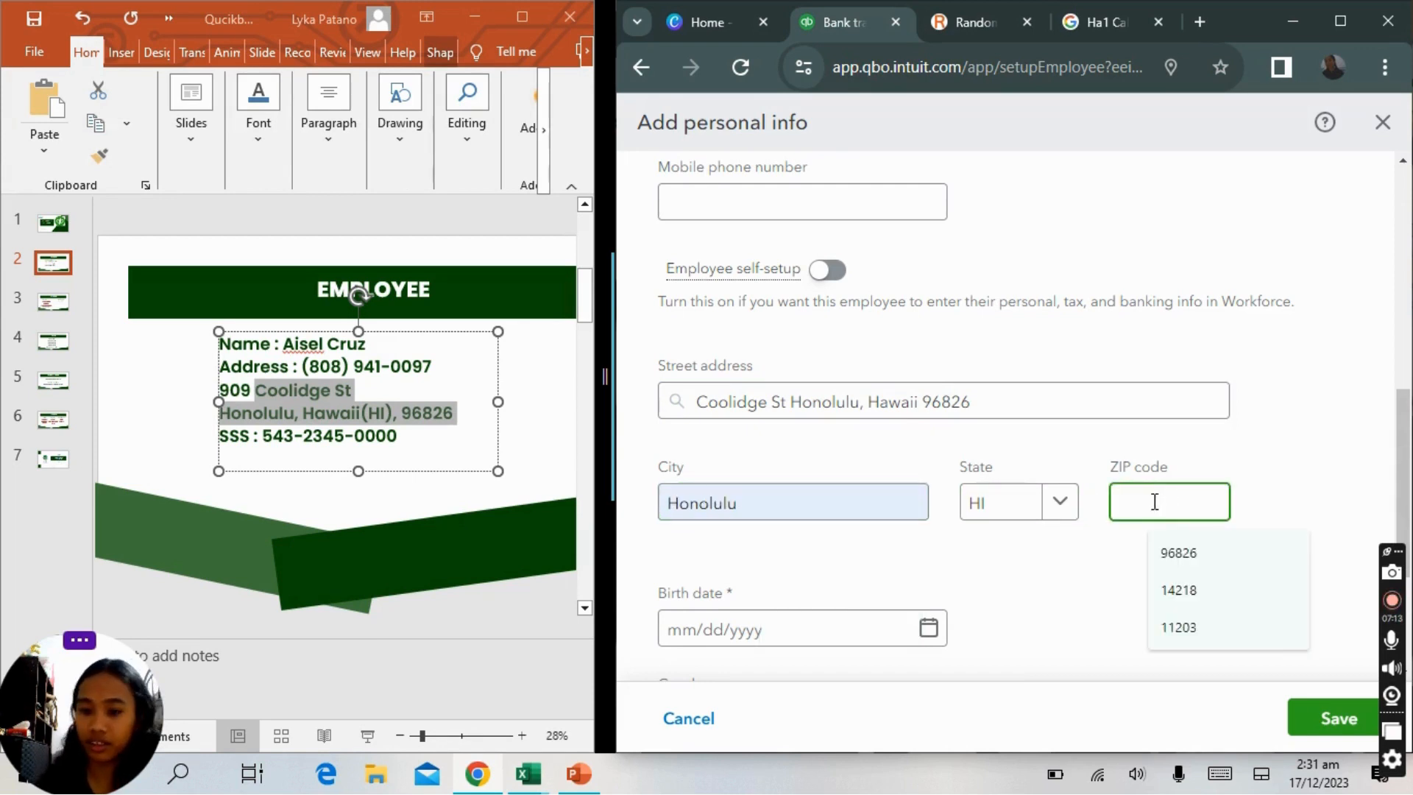
left_click(1189, 560)
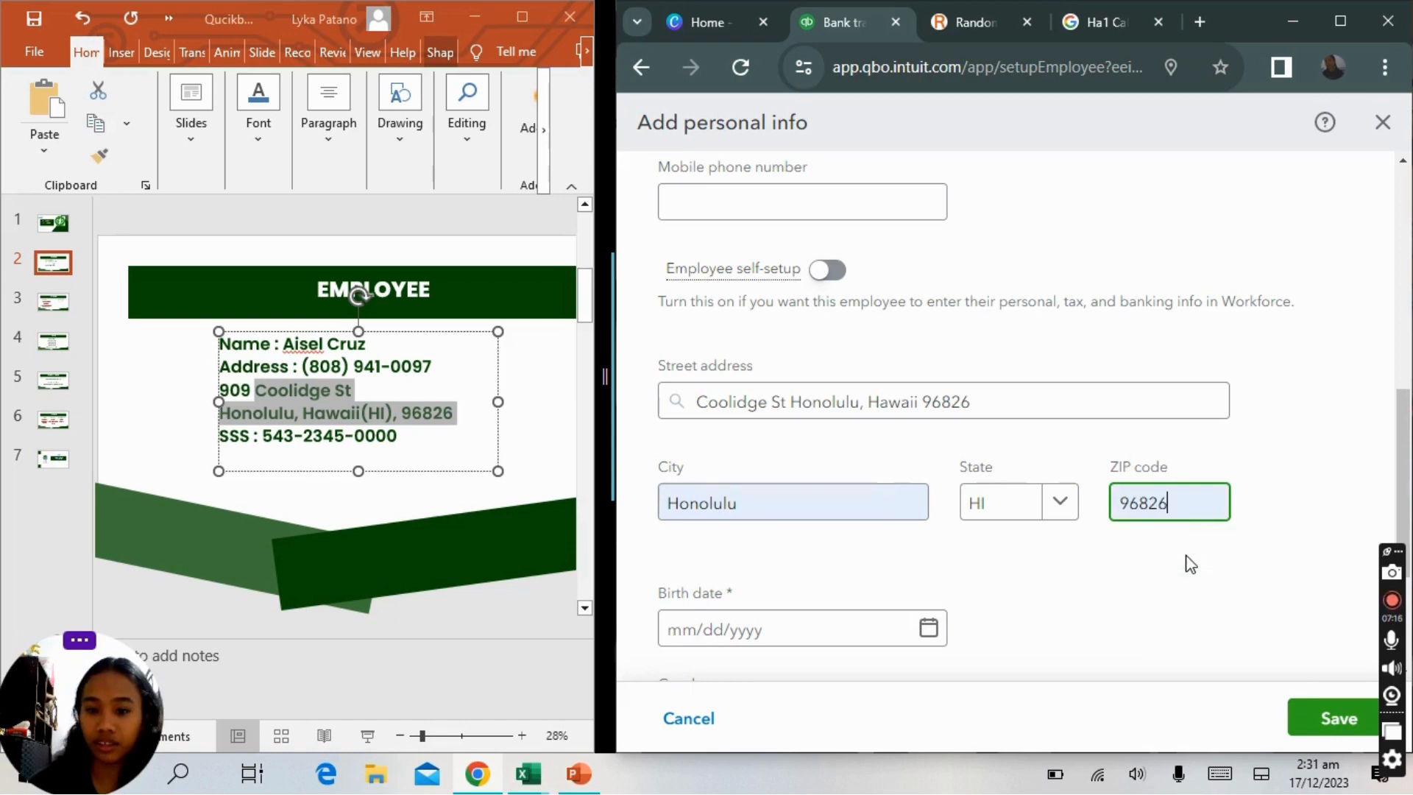
Set the employee's birth date using the calendar picker.
scroll(1189, 563, "down", 3)
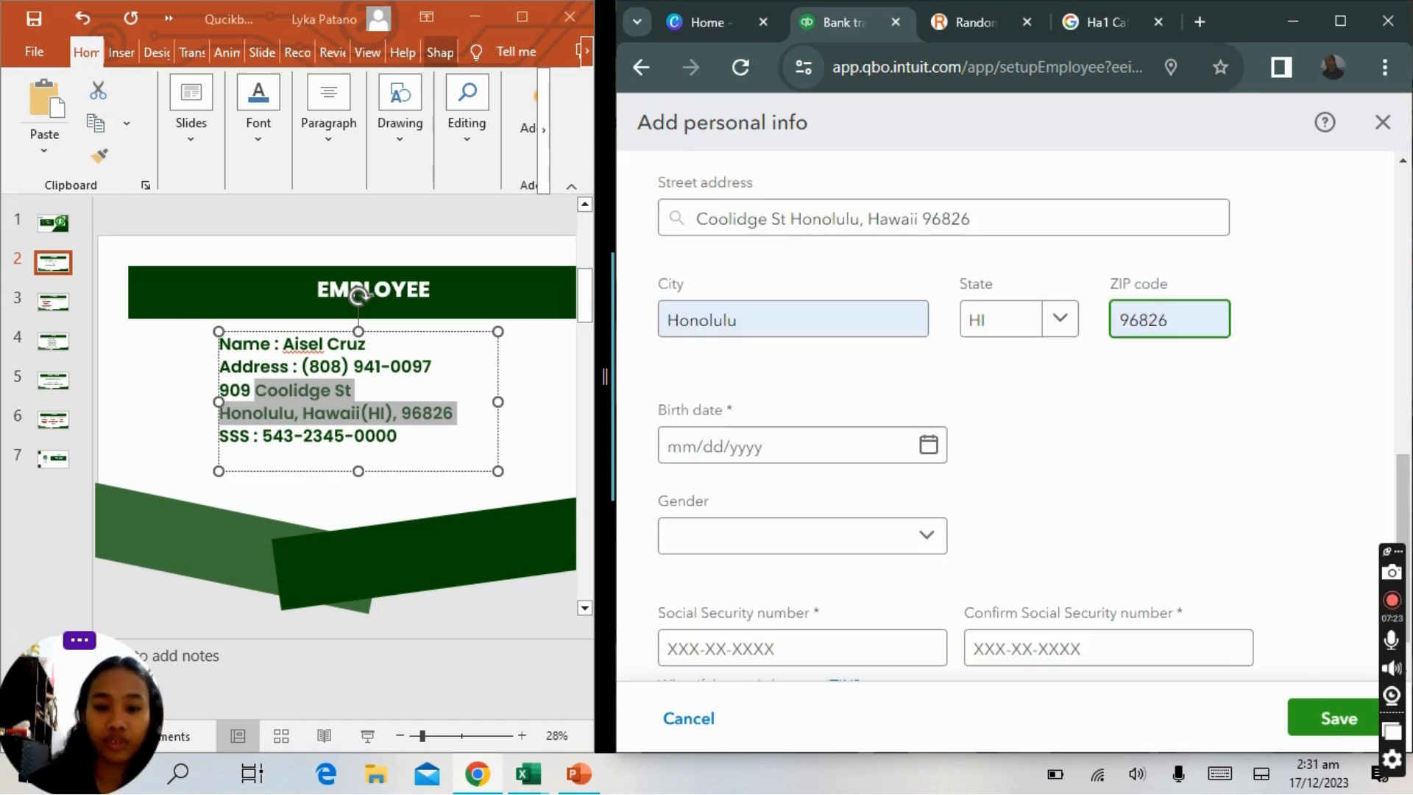
left_click(927, 447)
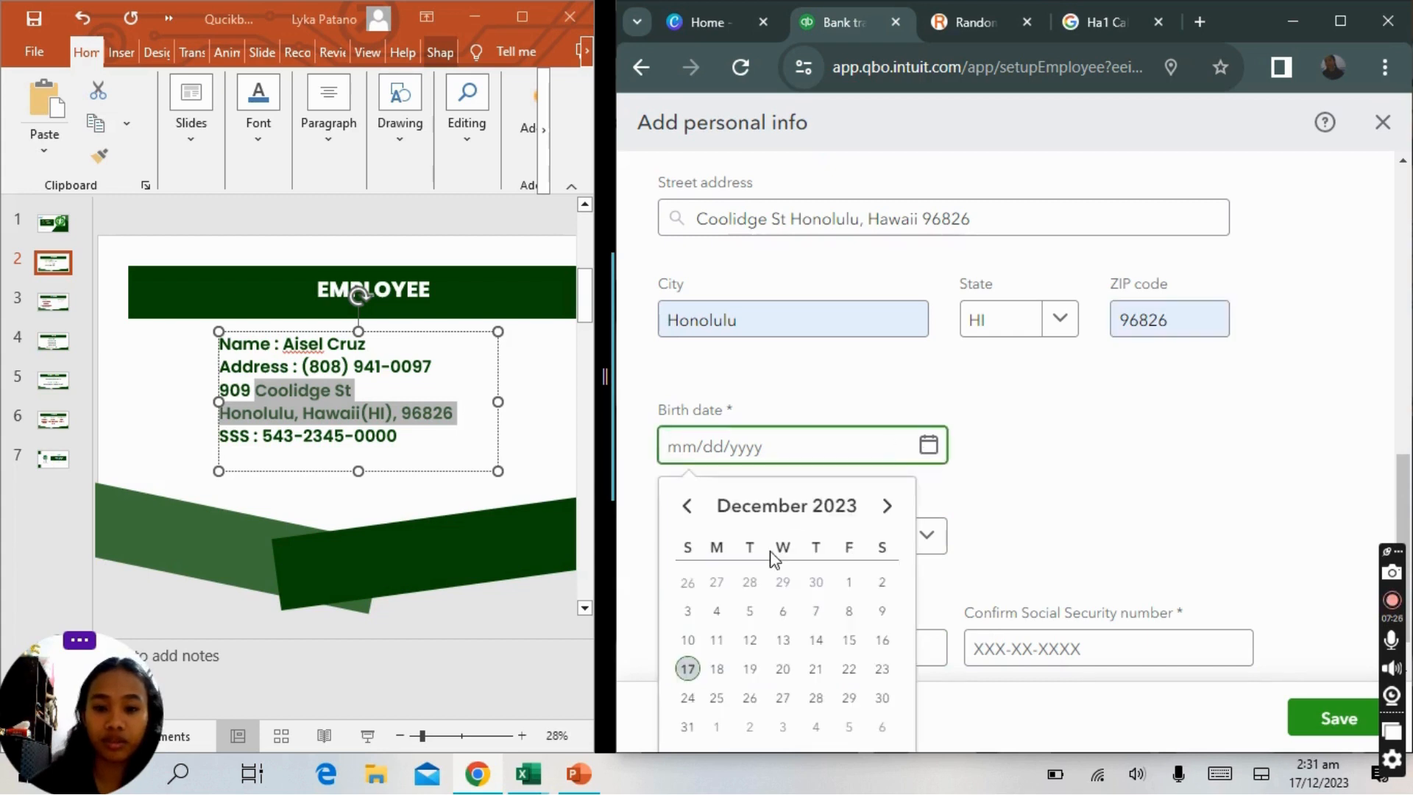
left_click(694, 515)
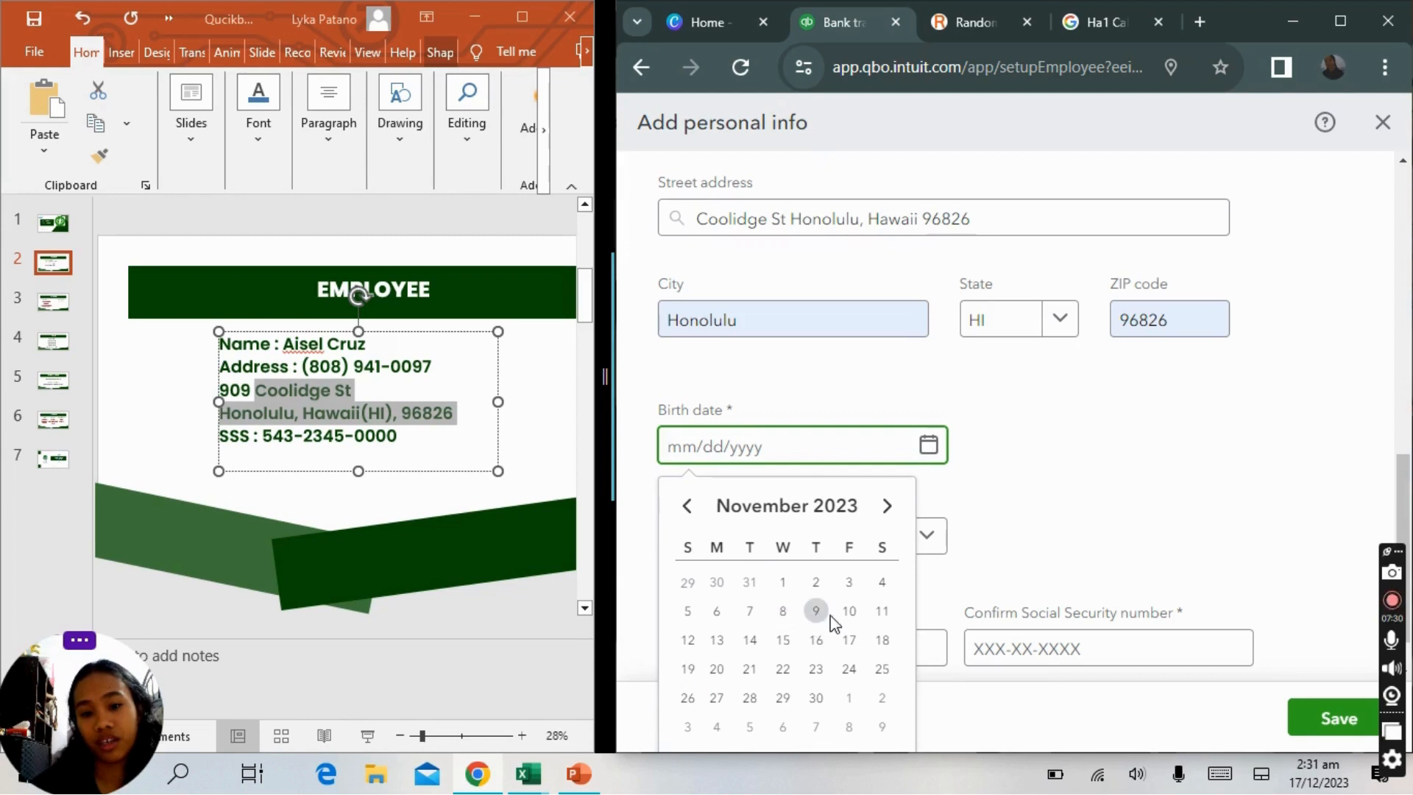
left_click(783, 612)
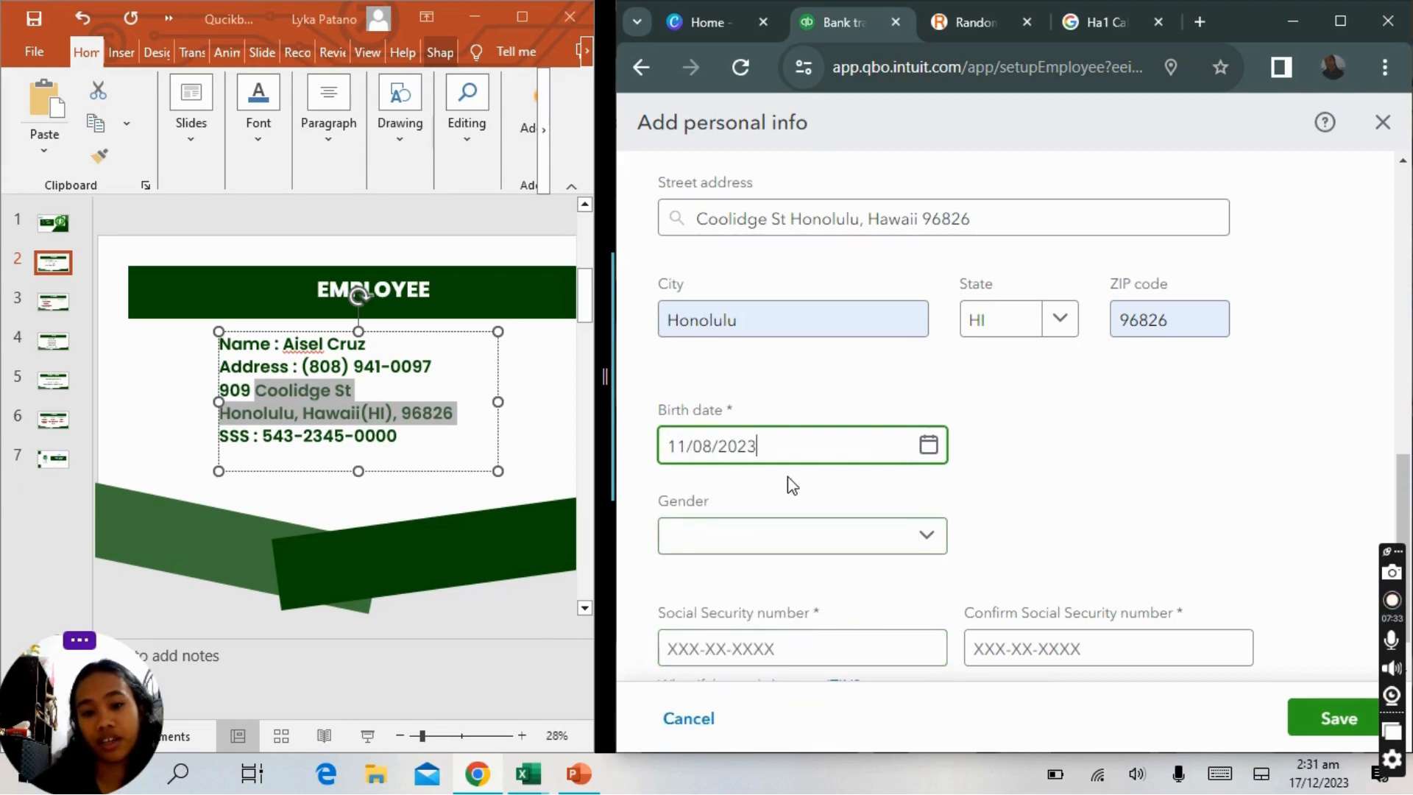
Correct the birth date's year to 2001 and set the employee's gender to Female.
key("BackSpace")
key("BackSpace")
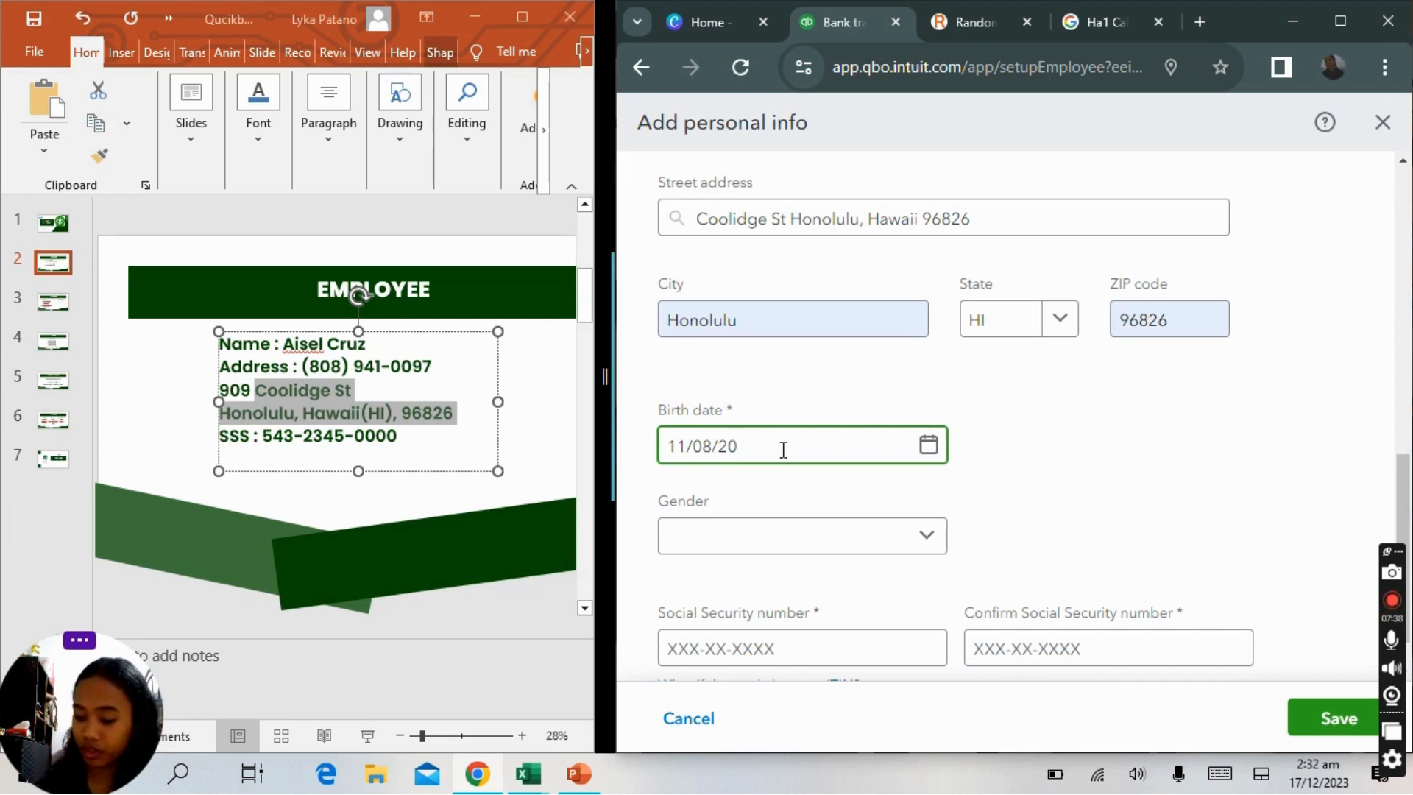
type("01")
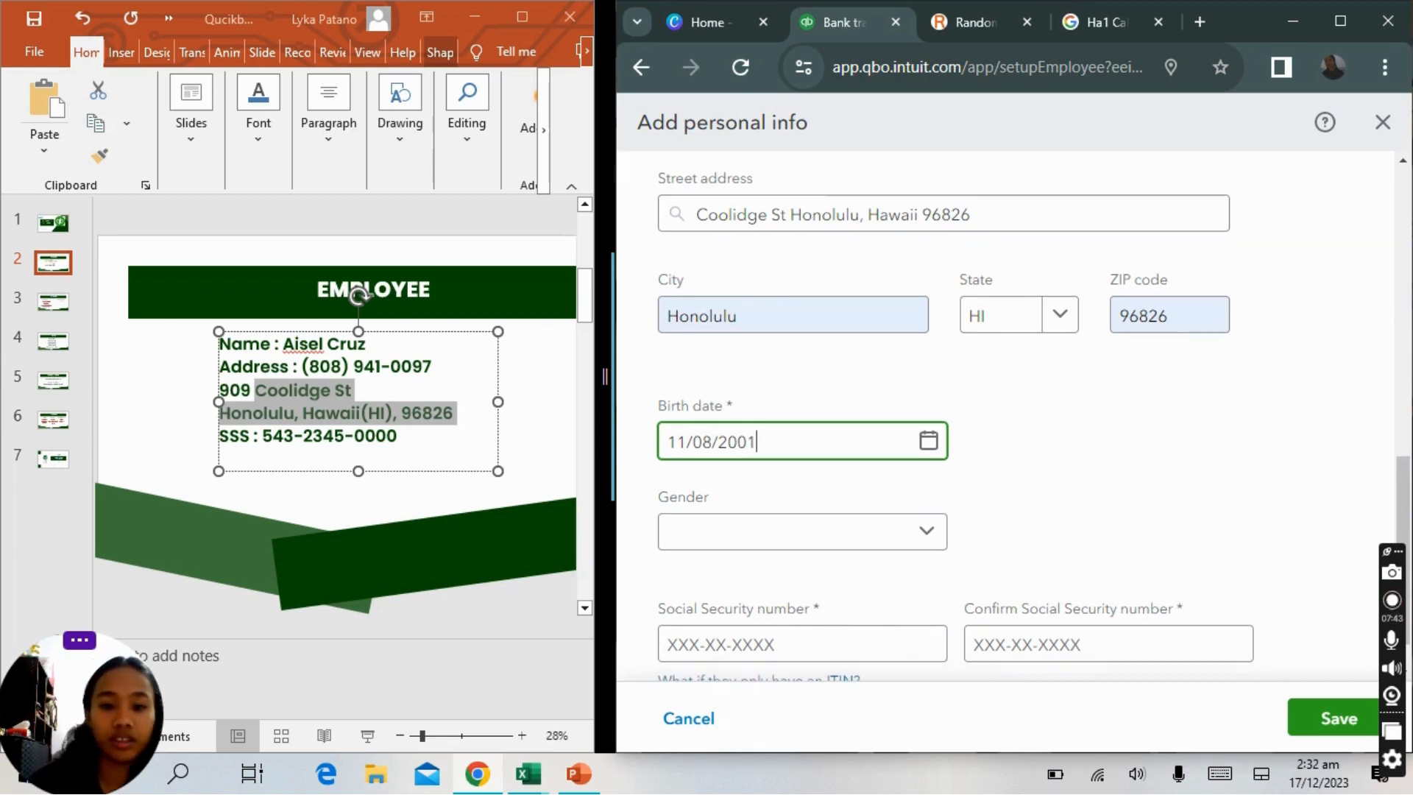
left_click(911, 535)
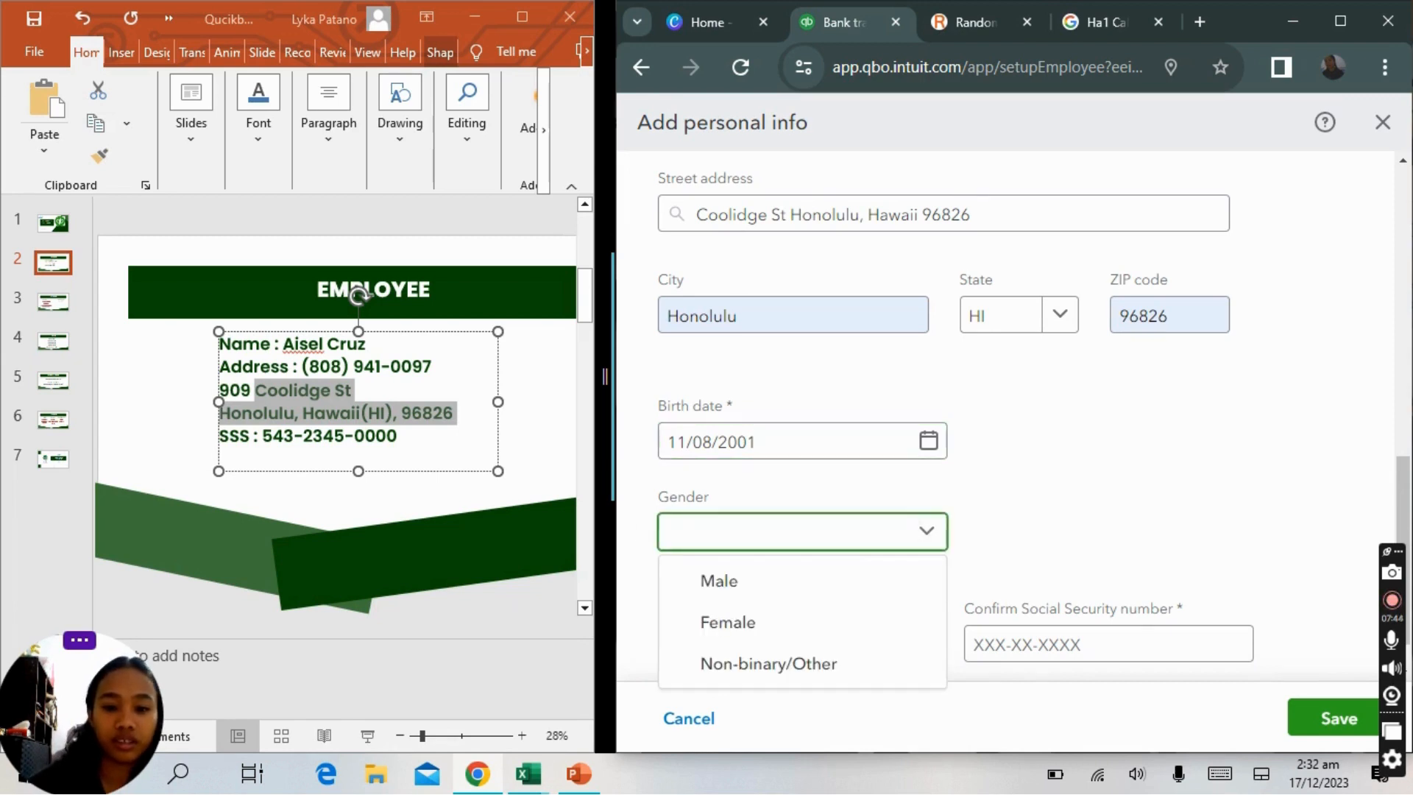
left_click(688, 622)
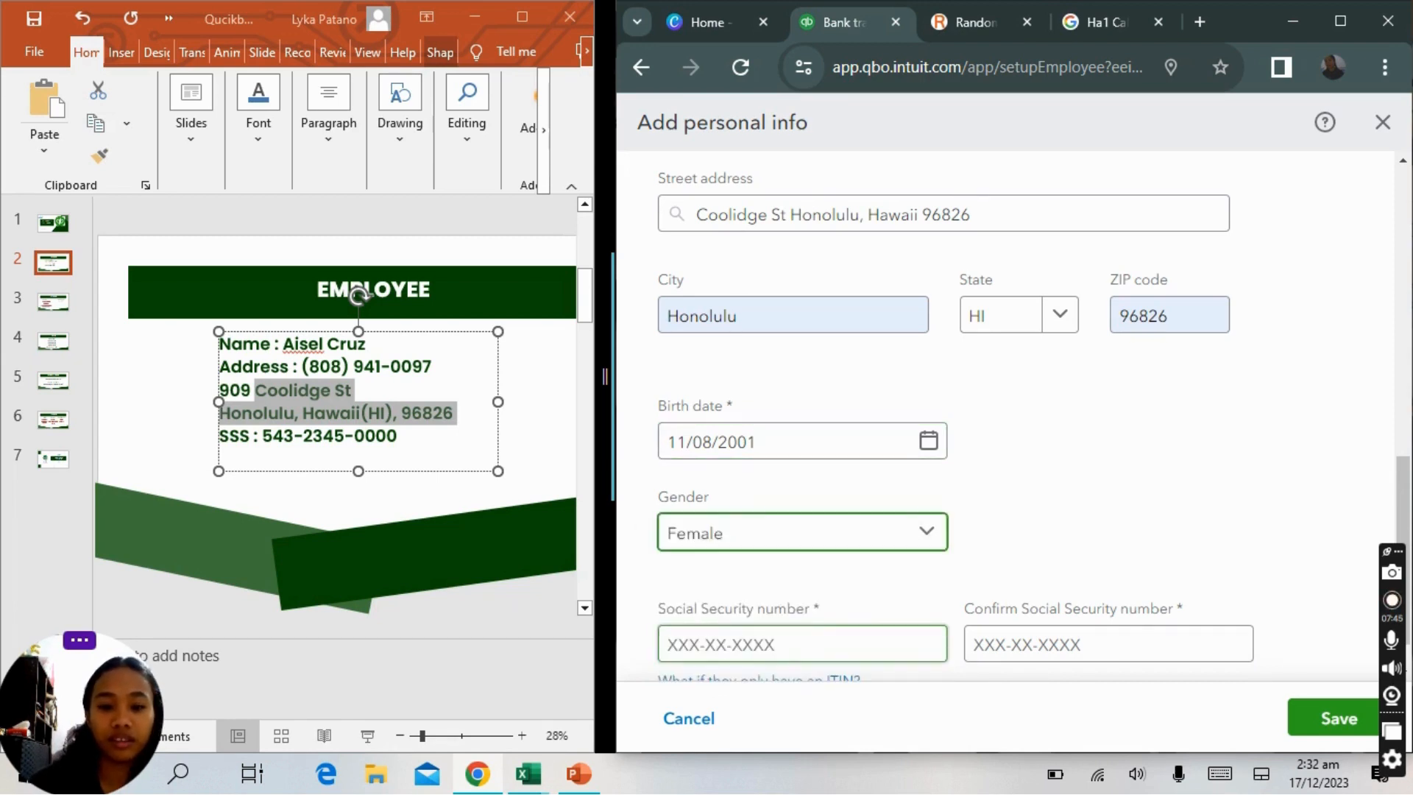
Enter the employee's Social Security number from the slide in the Social Security number field.
scroll(689, 629, "down", 1)
left_click(802, 591)
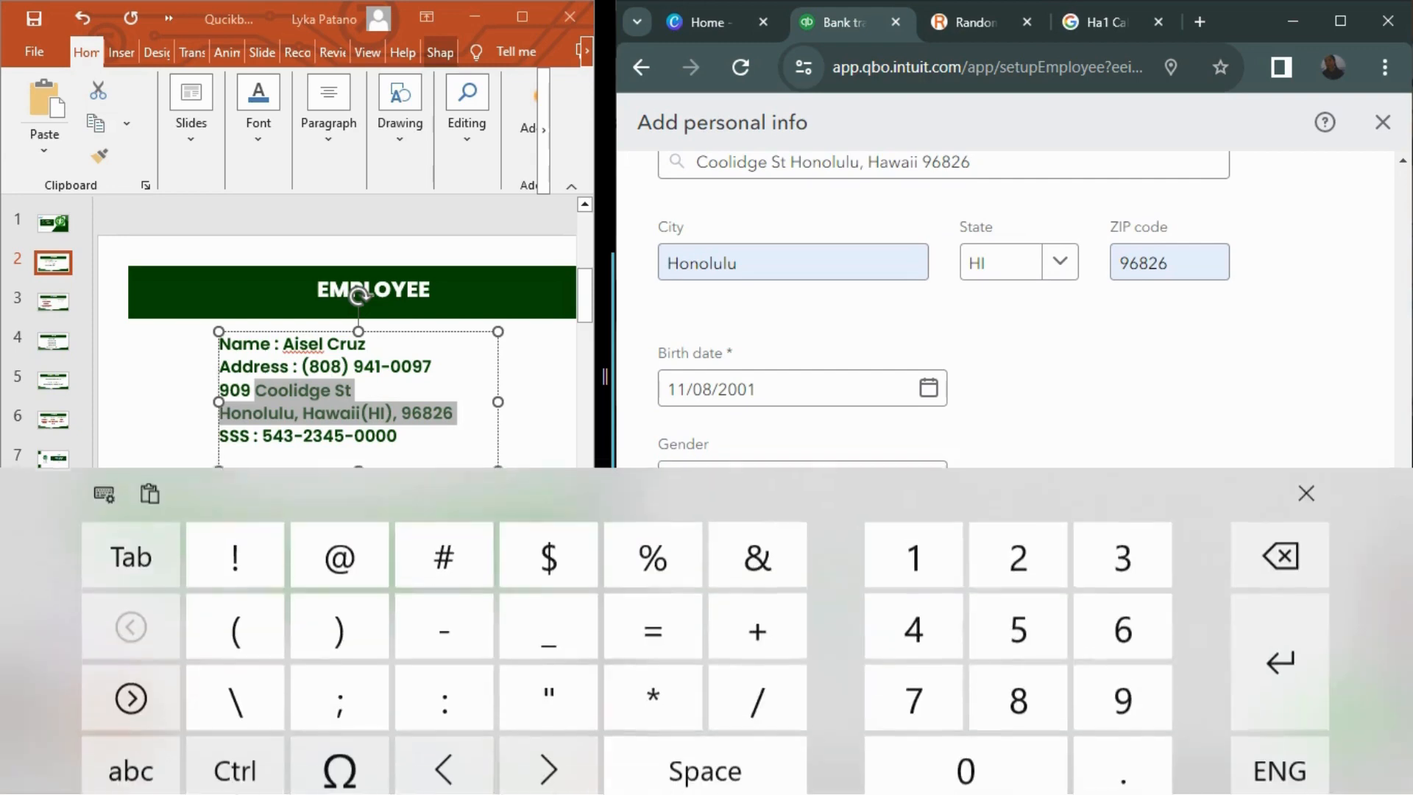
left_click(1306, 480)
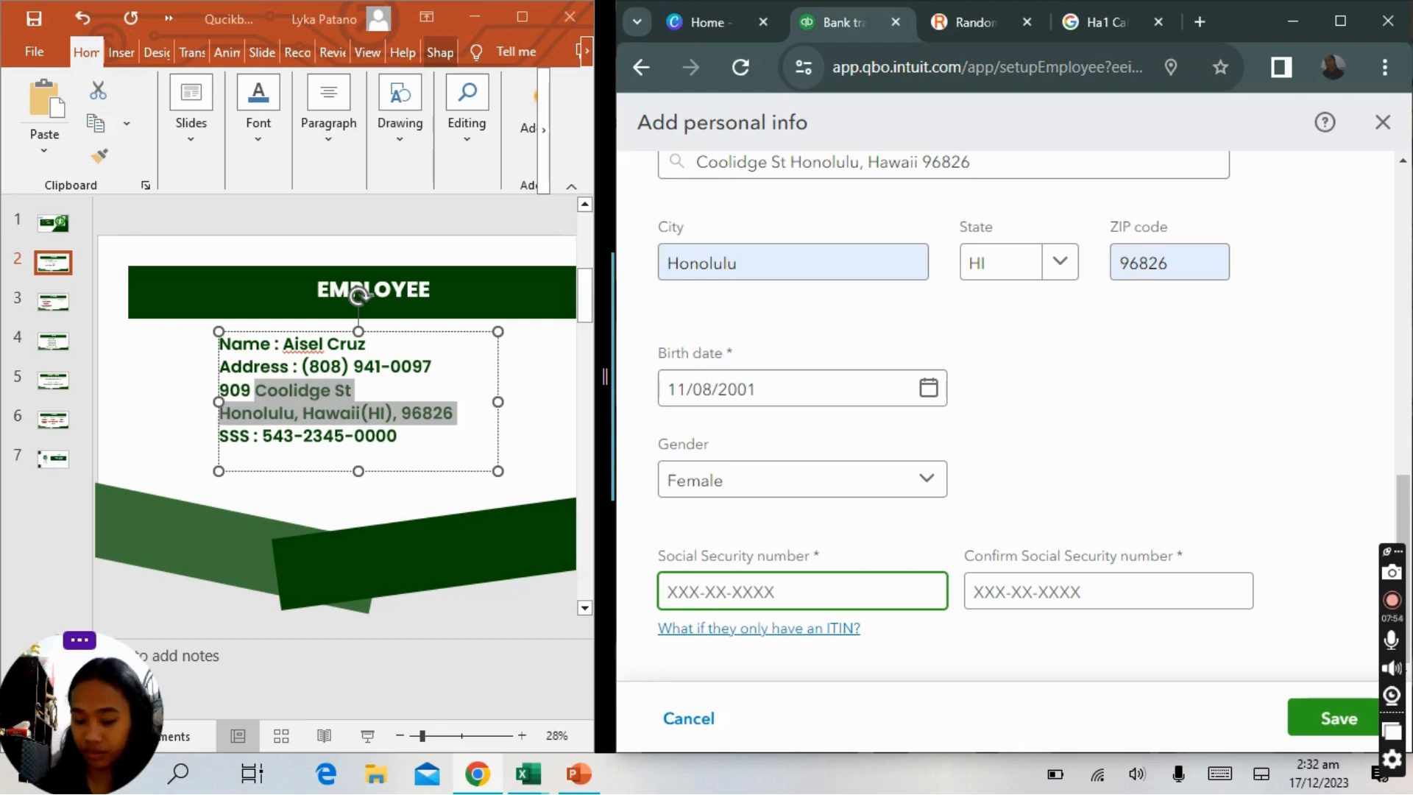
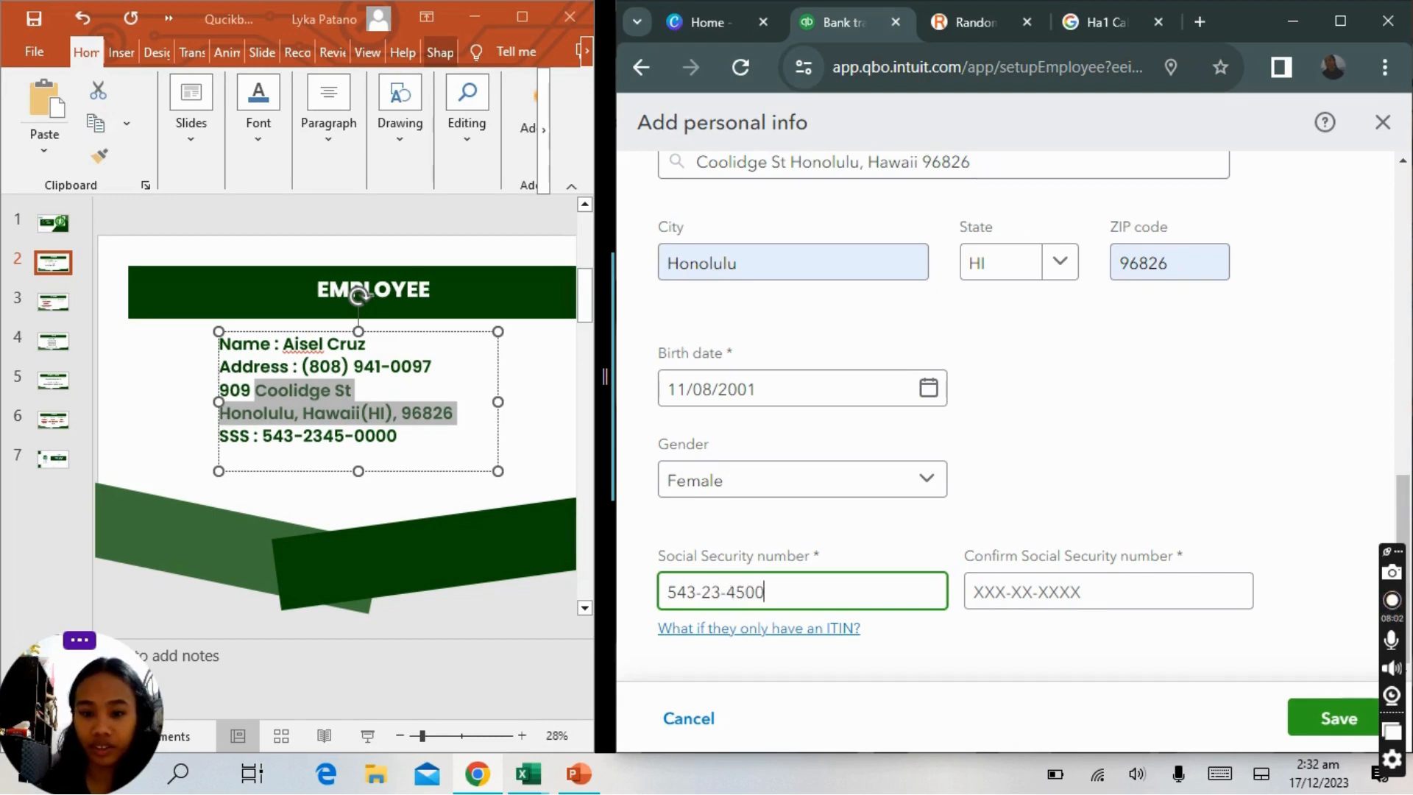
Re-enter the same Social Security number in the confirmation field and save the personal info.
left_click(1041, 592)
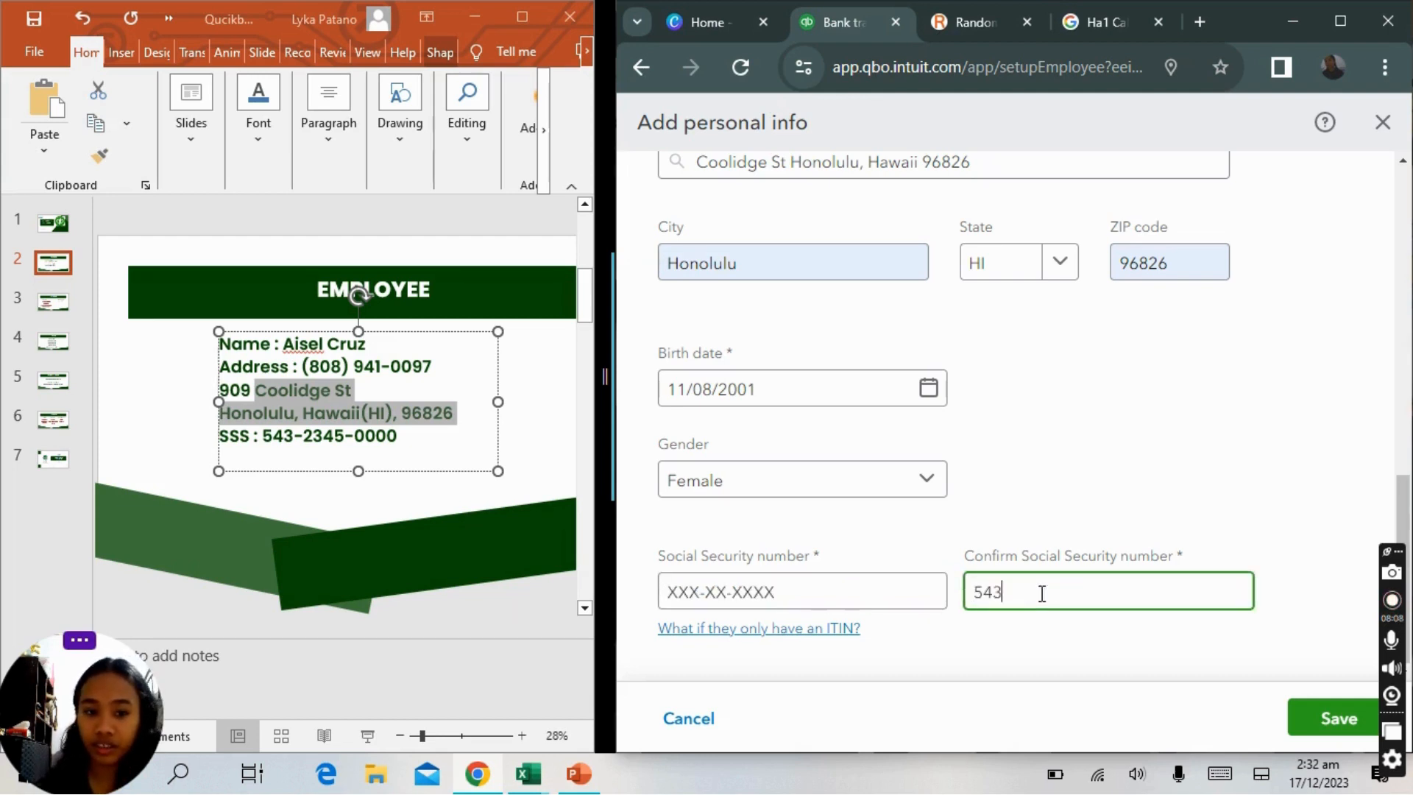
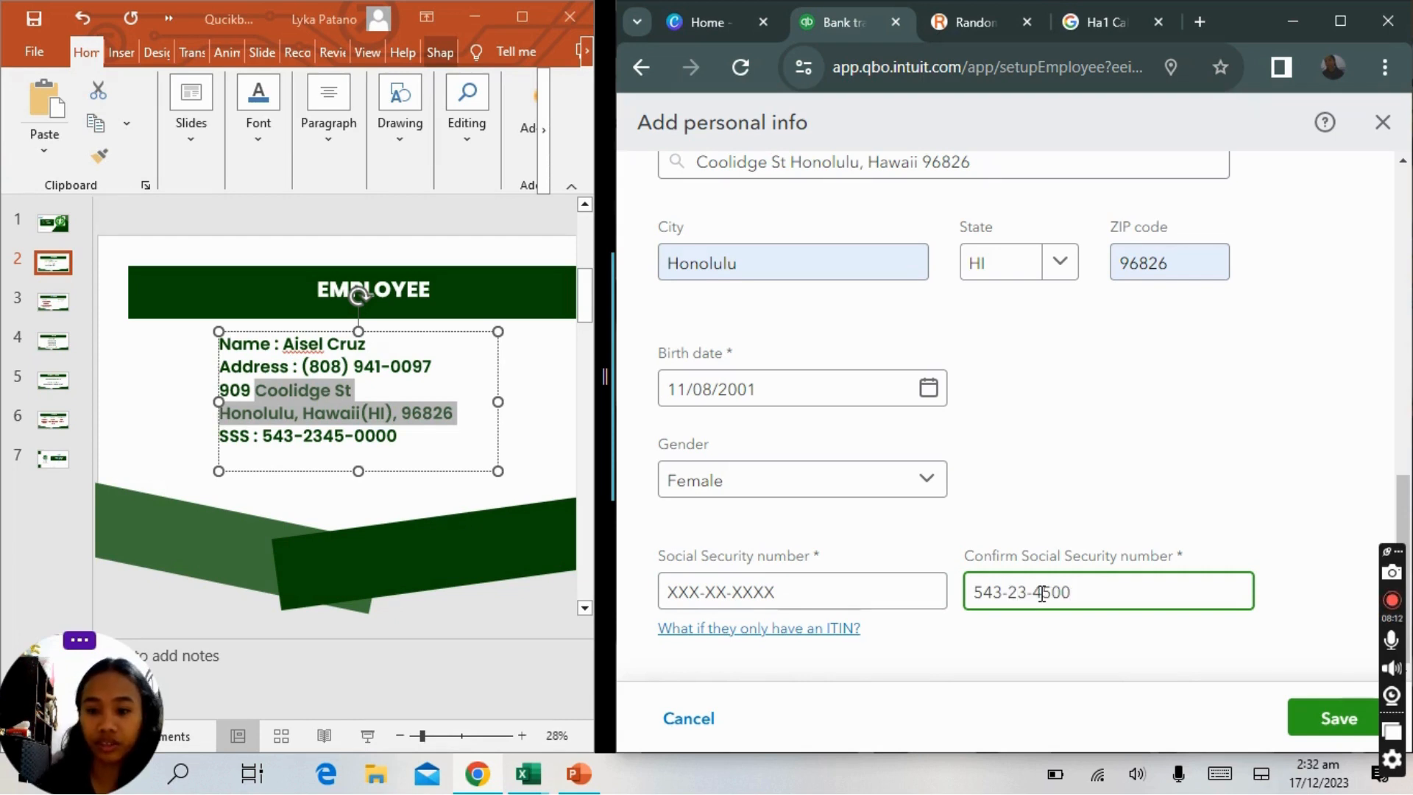
left_click(1303, 719)
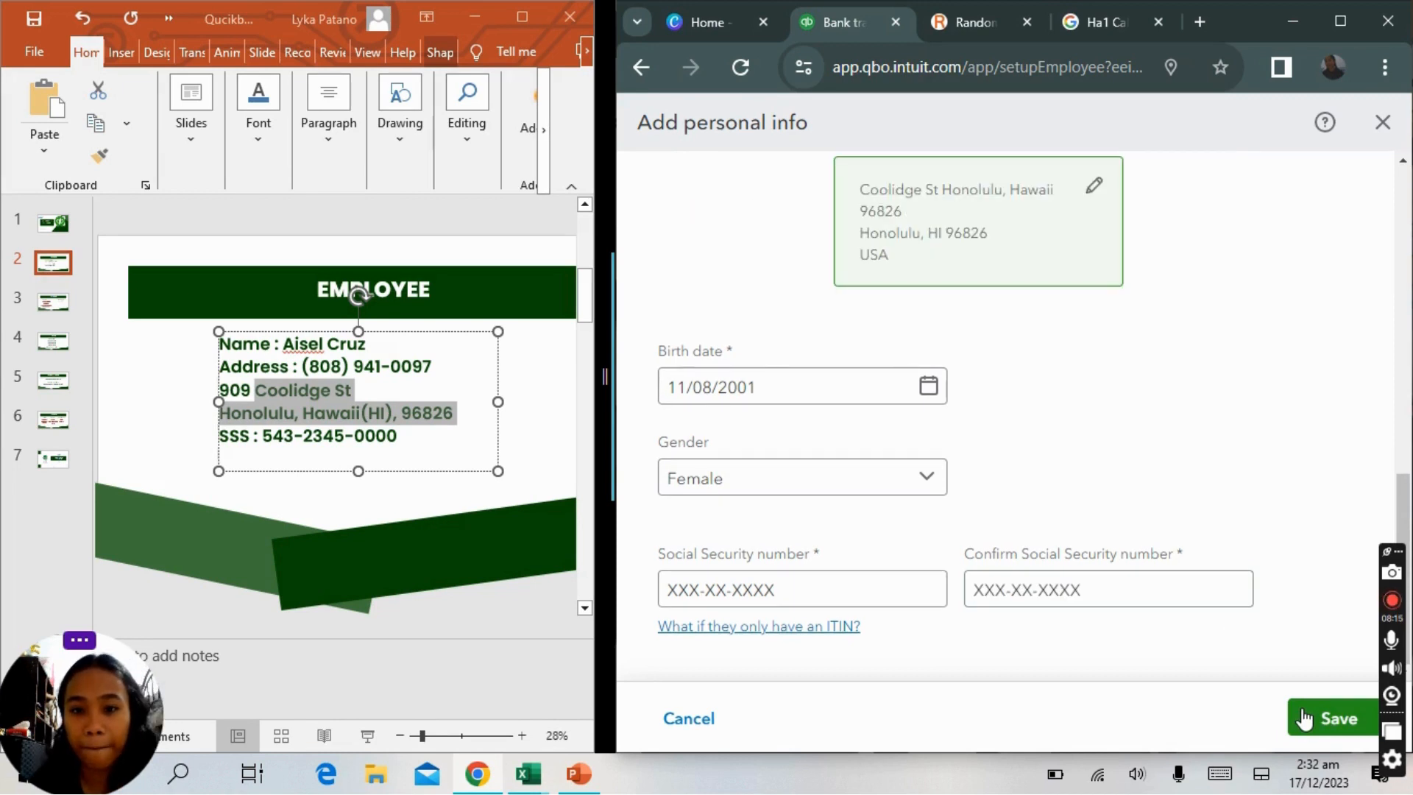
left_click(1303, 718)
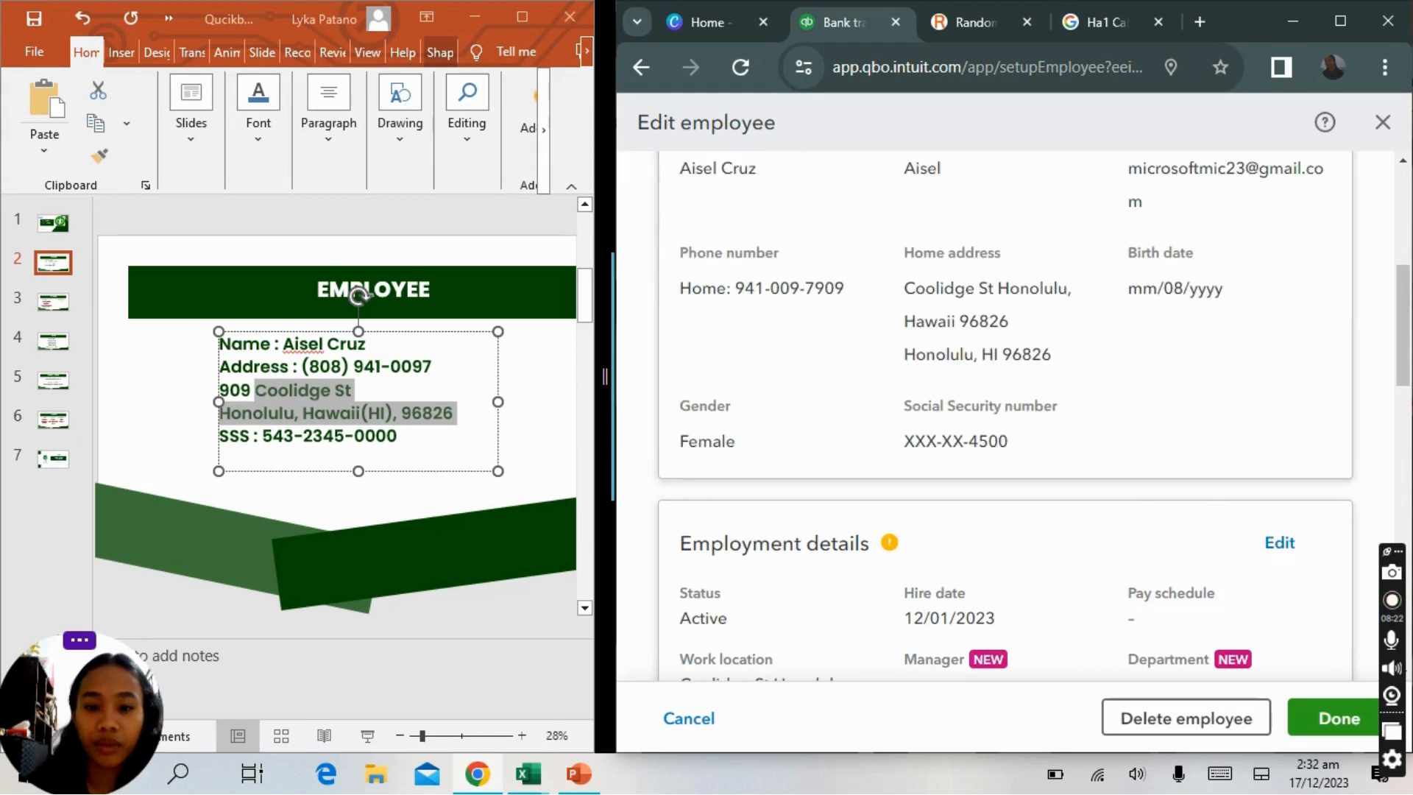
Open the employment details for editing and start adding a new pay schedule.
scroll(1378, 441, "down", 3)
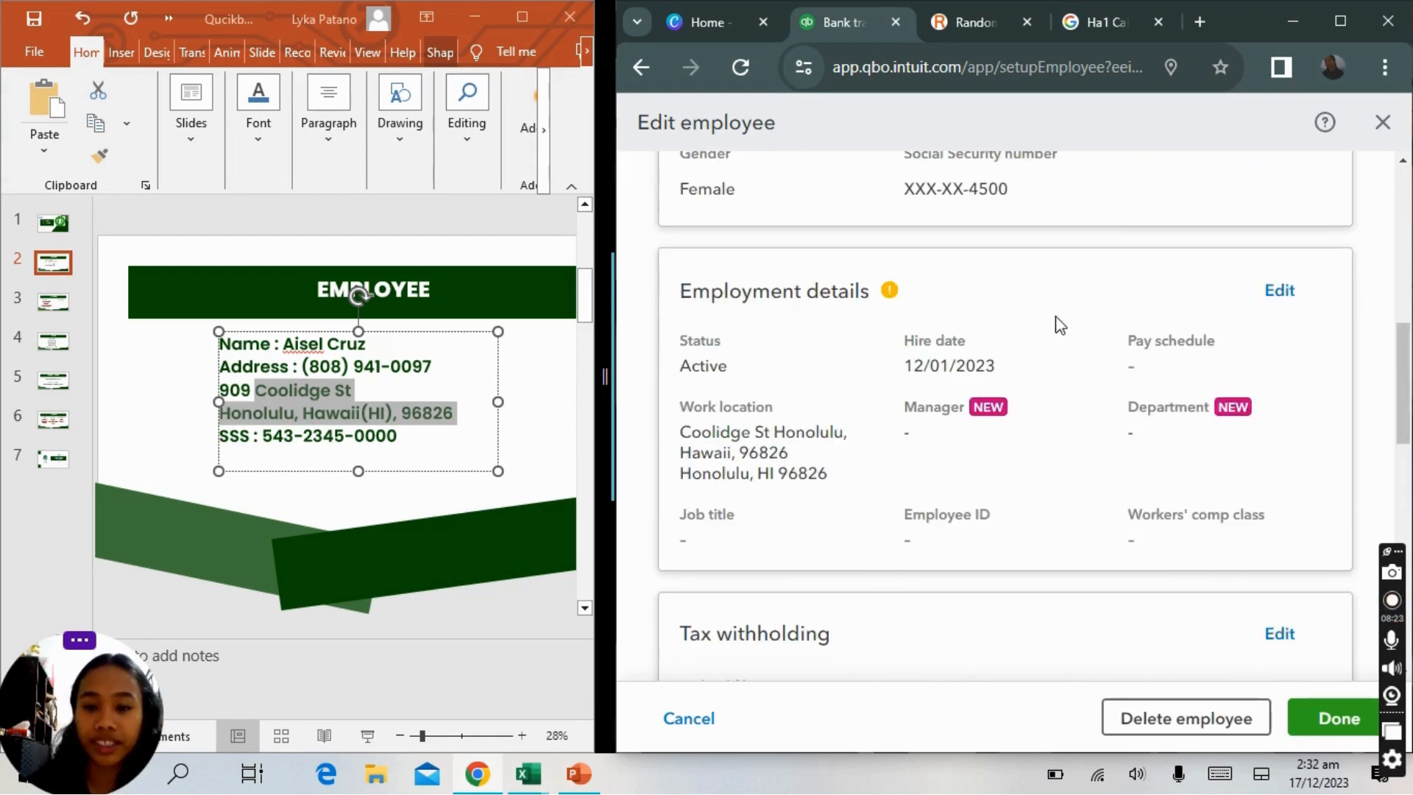
left_click(1279, 292)
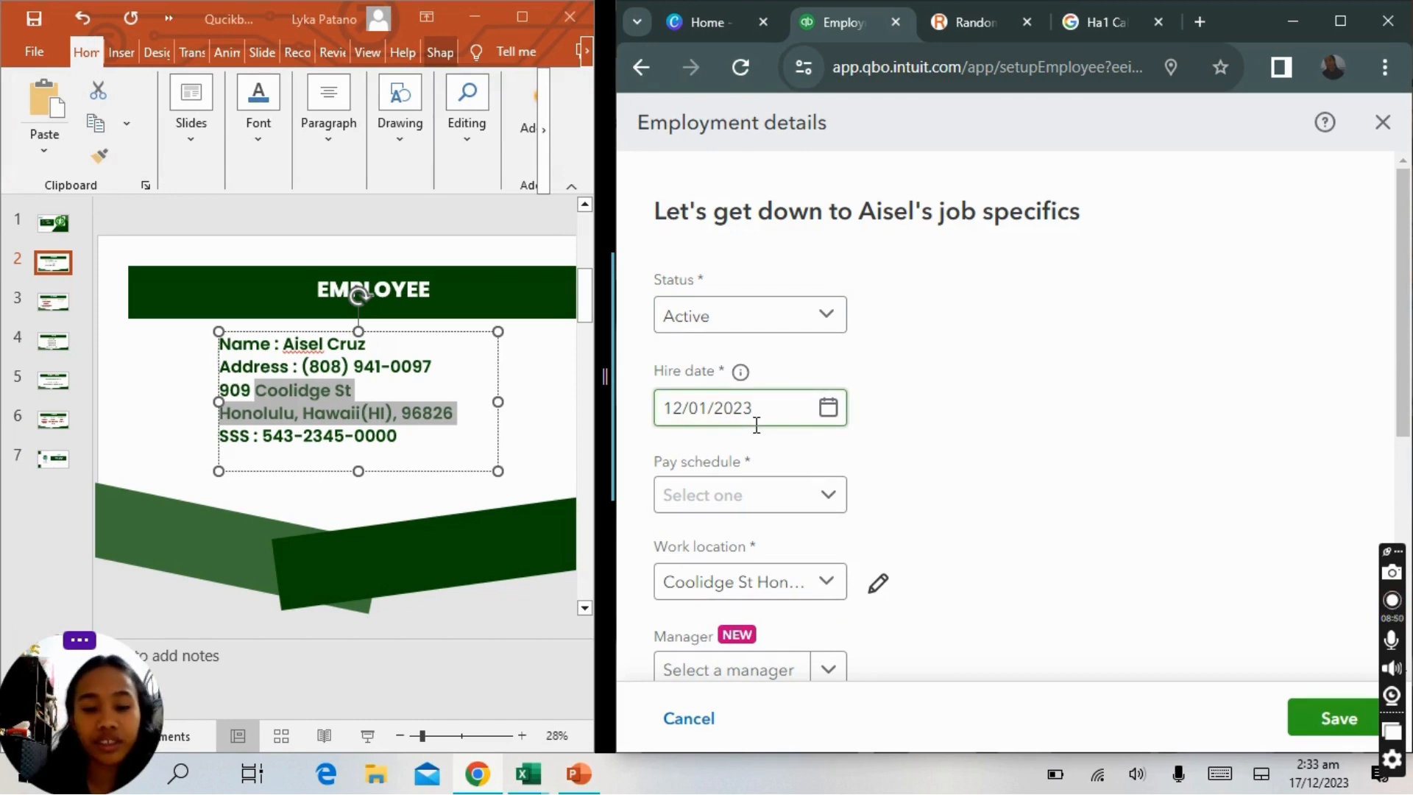
left_click(785, 506)
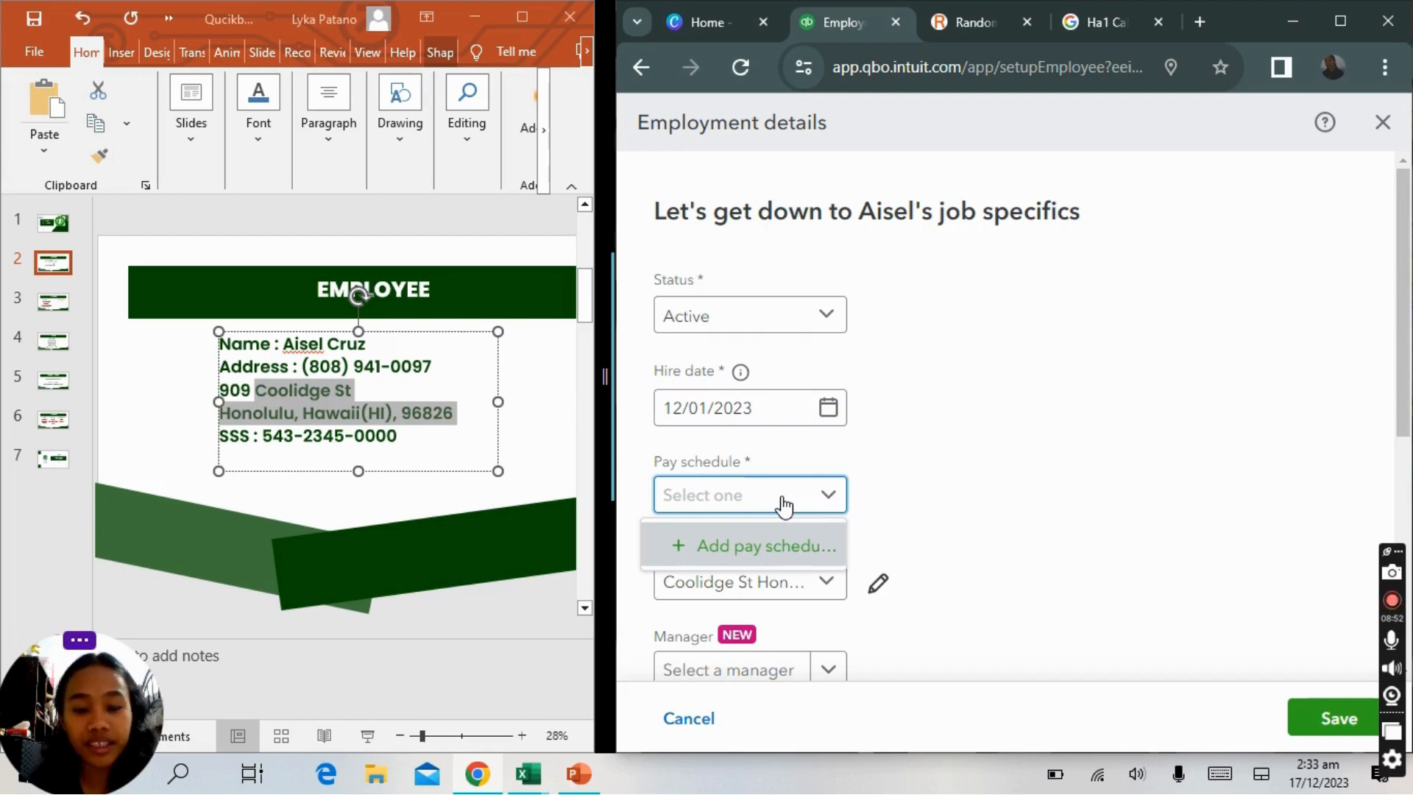
left_click(781, 557)
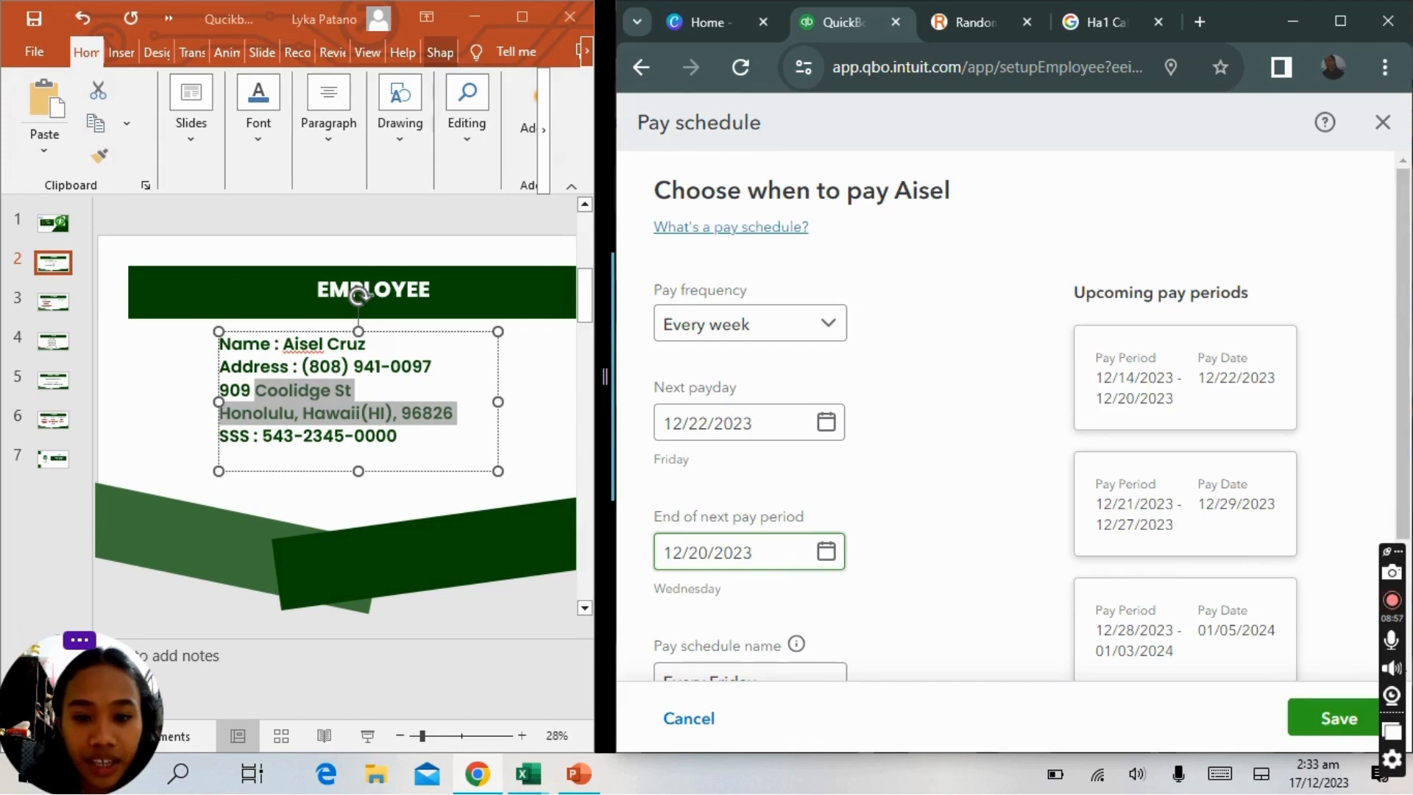
Set both the next payday and the end of the next pay period to 12/30/2023.
scroll(987, 357, "down", 2)
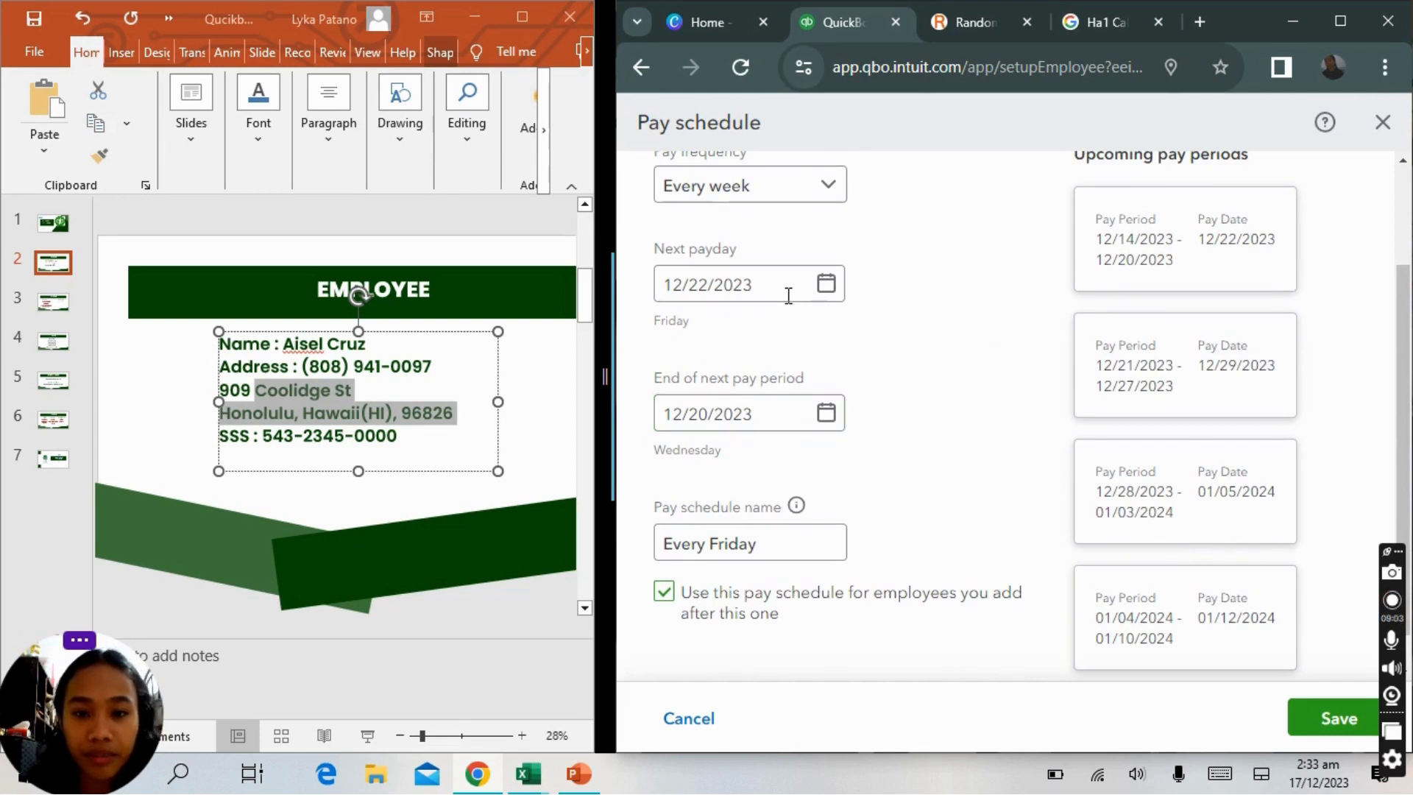
left_click(826, 284)
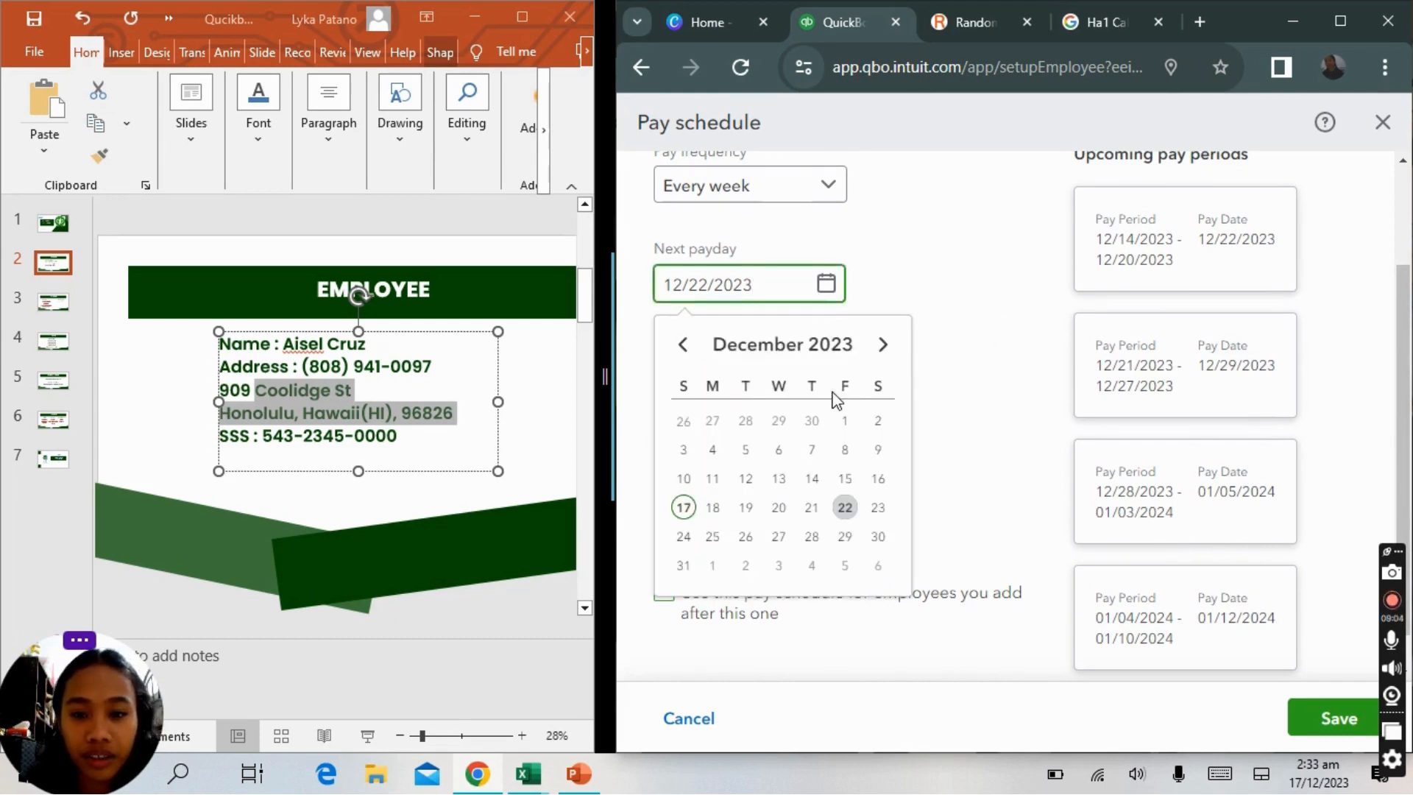
left_click(879, 537)
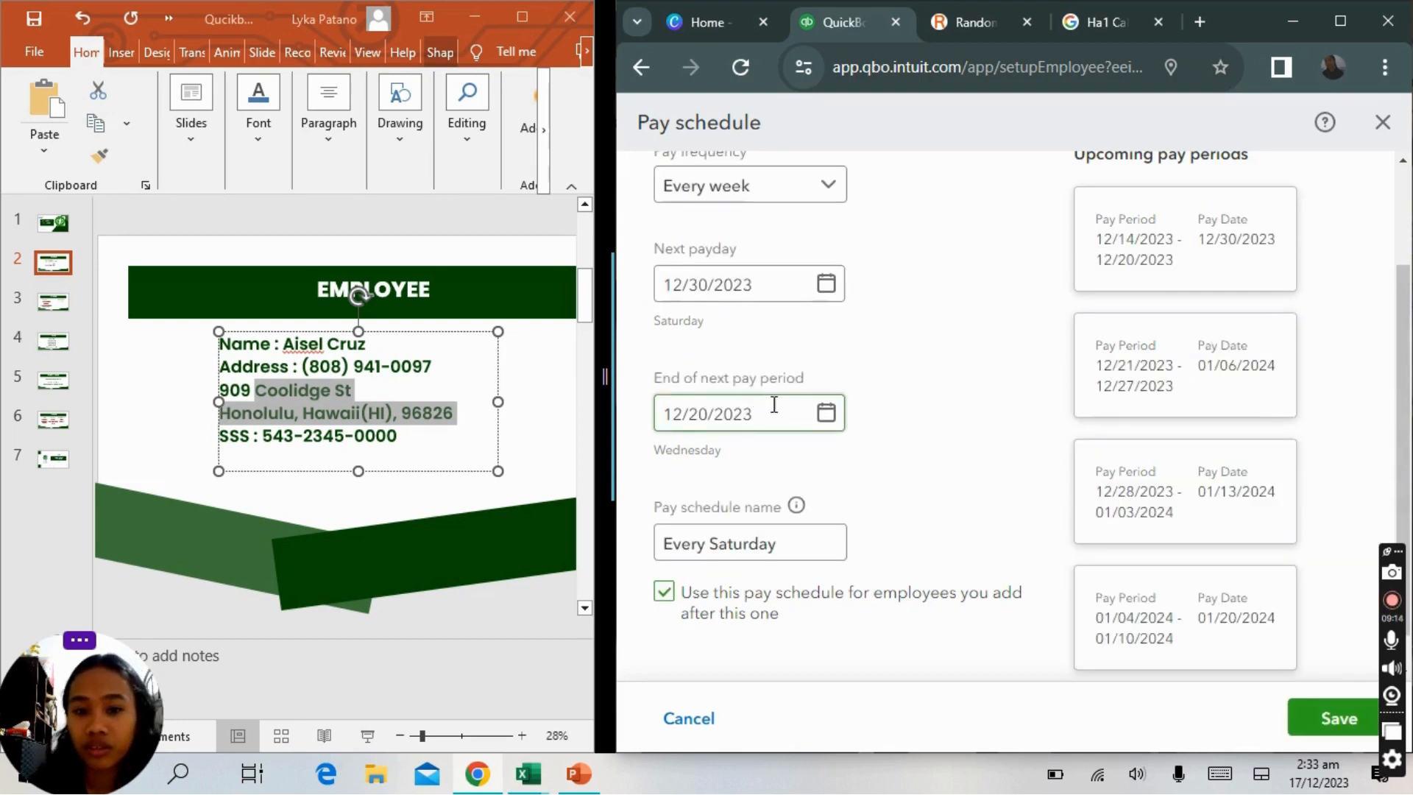
left_click(823, 414)
left_click(884, 667)
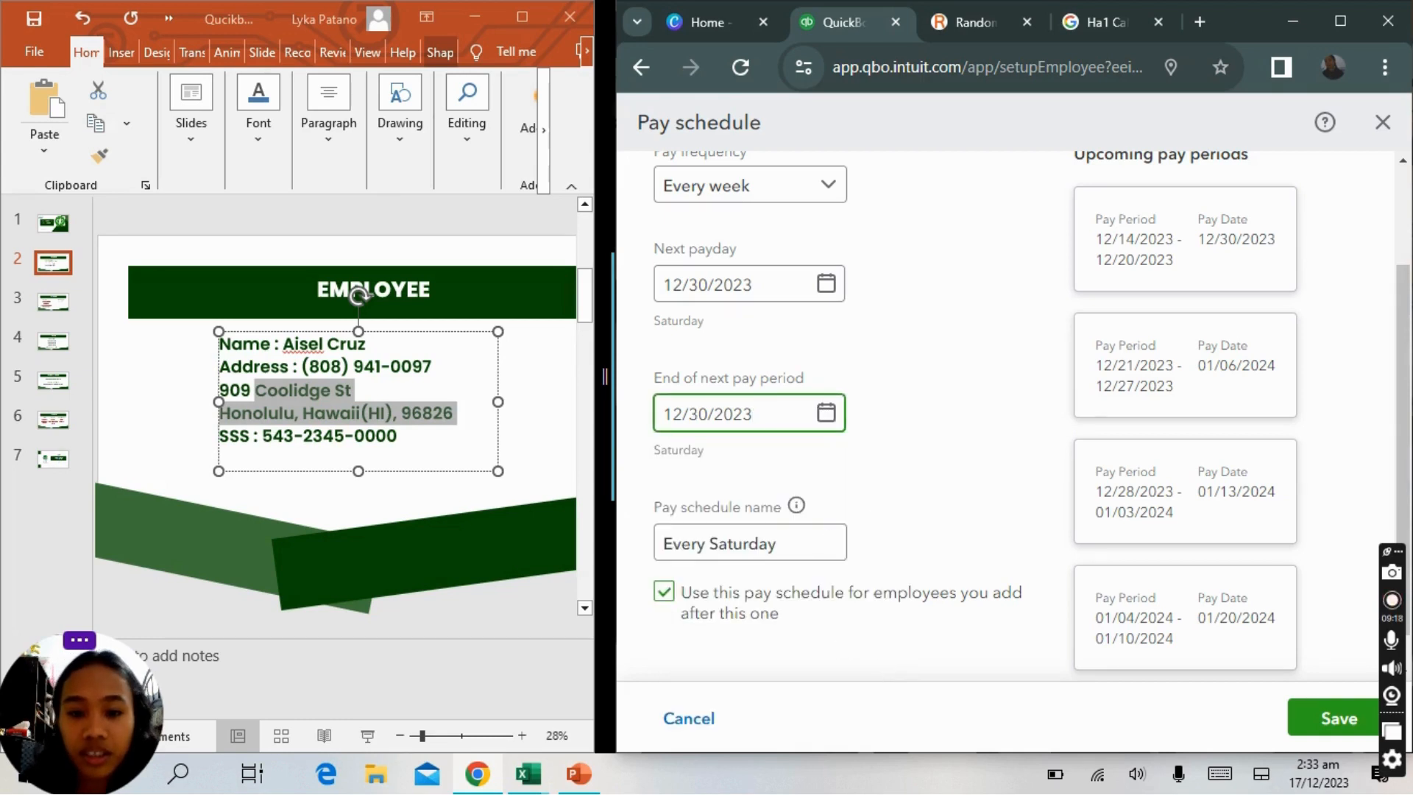
Change the pay frequency to Twice a month and save the pay schedule.
scroll(874, 494, "down", 1)
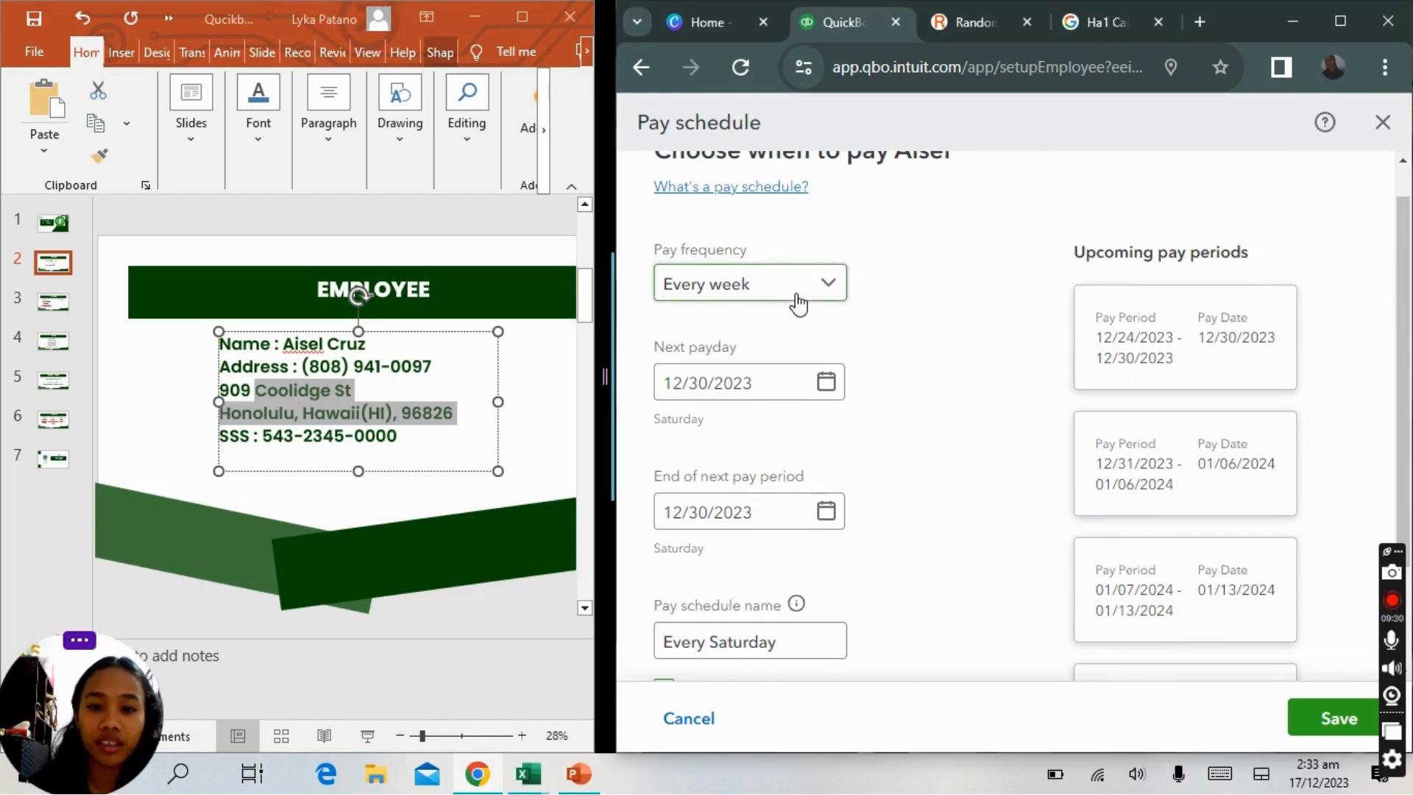
left_click(821, 290)
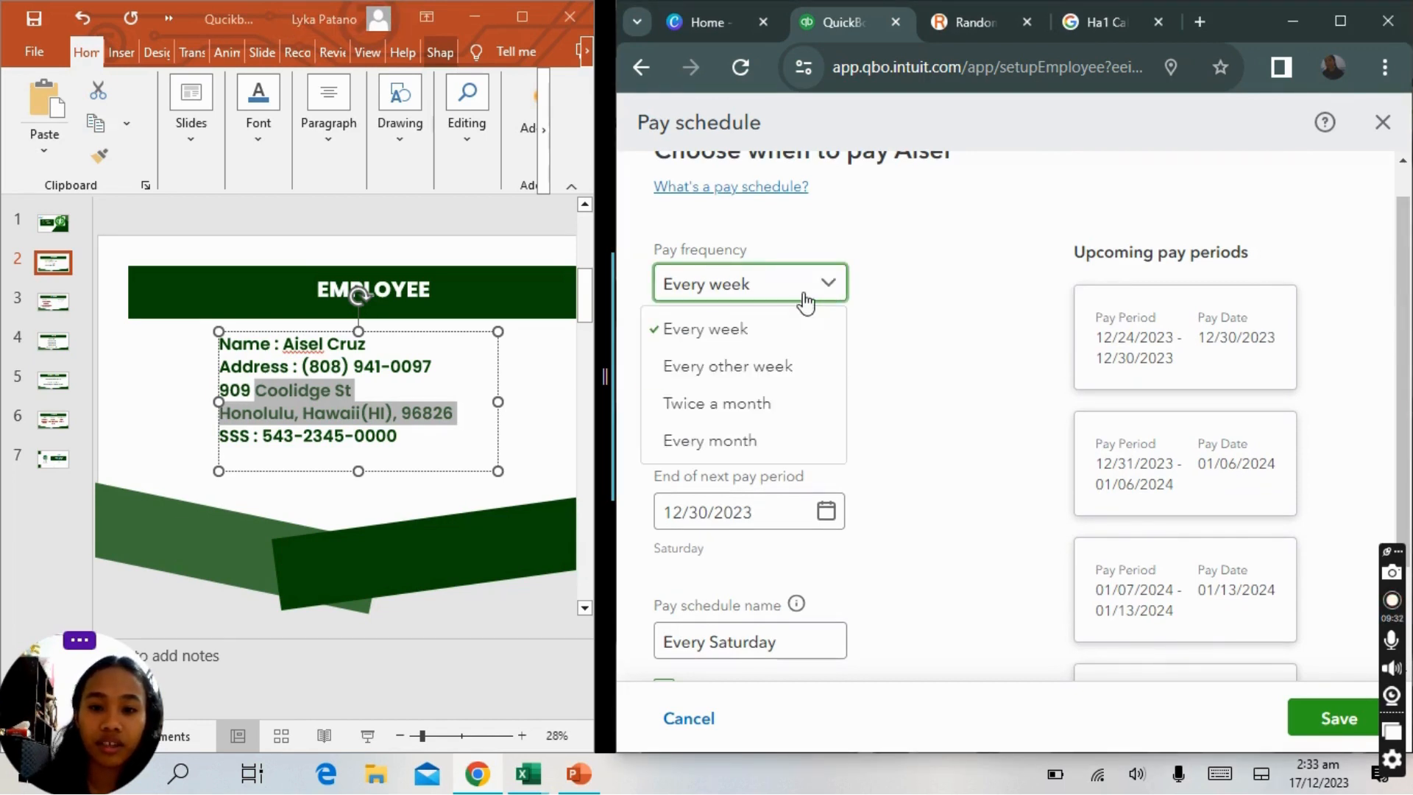
left_click(751, 418)
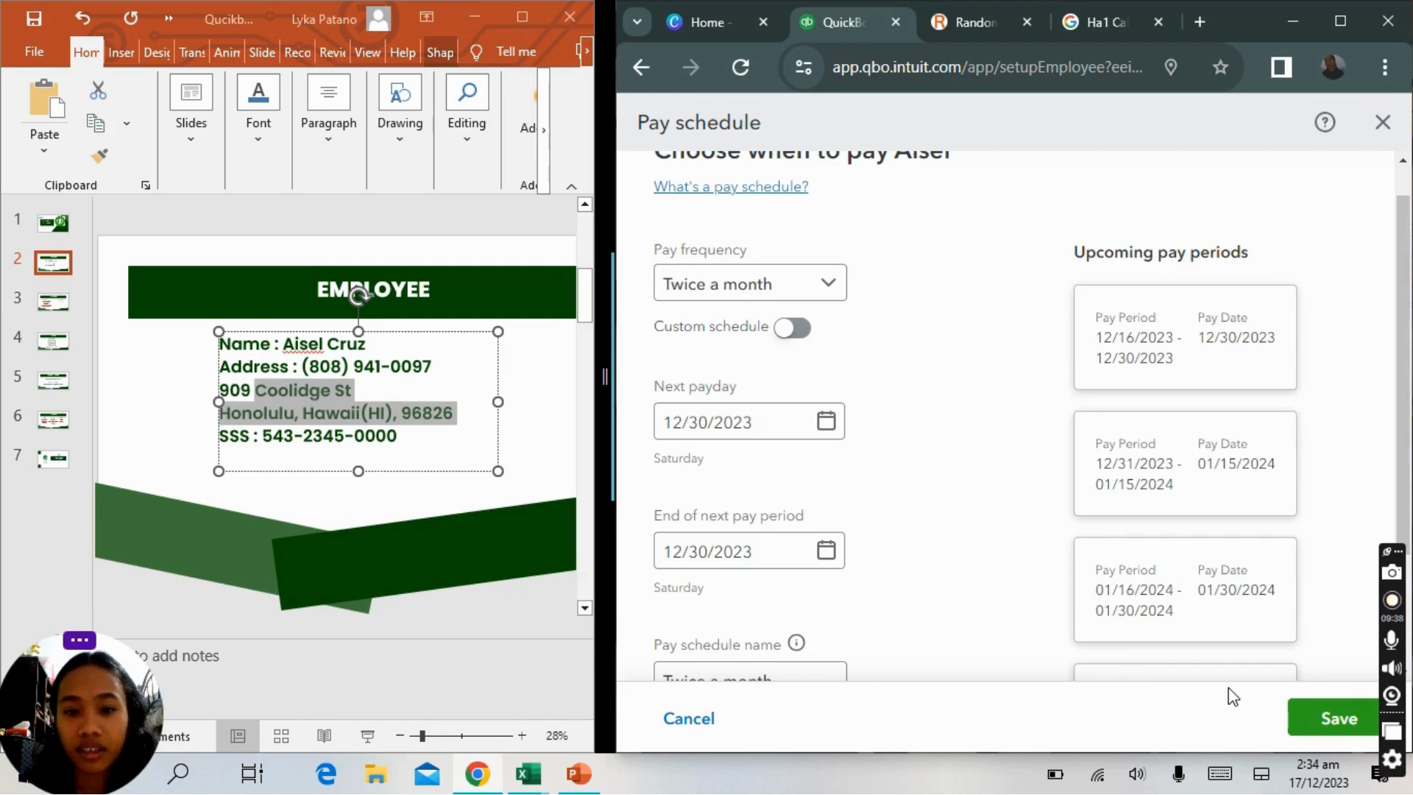
left_click(1323, 723)
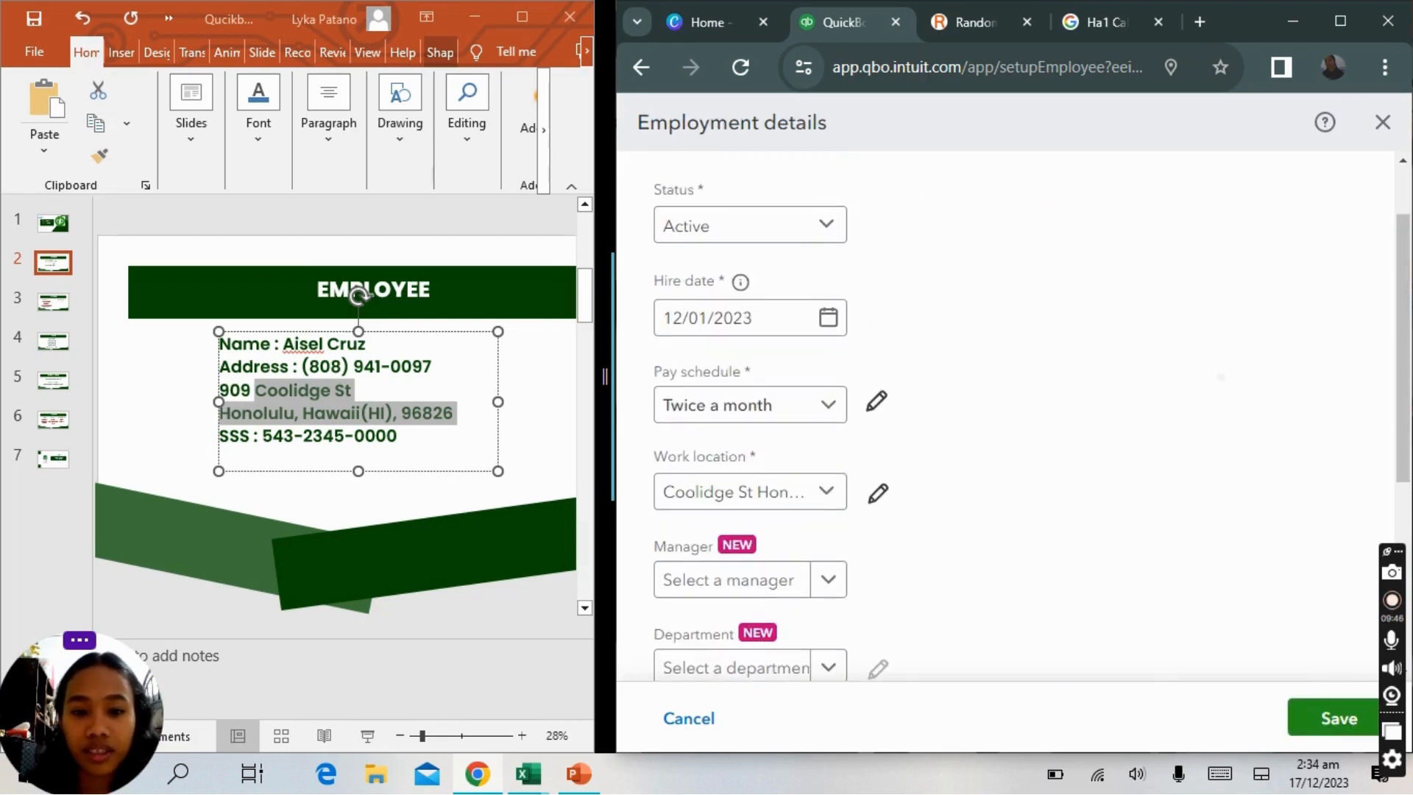
Review the remaining employment details fields and save the employment details.
scroll(1104, 441, "down", 4)
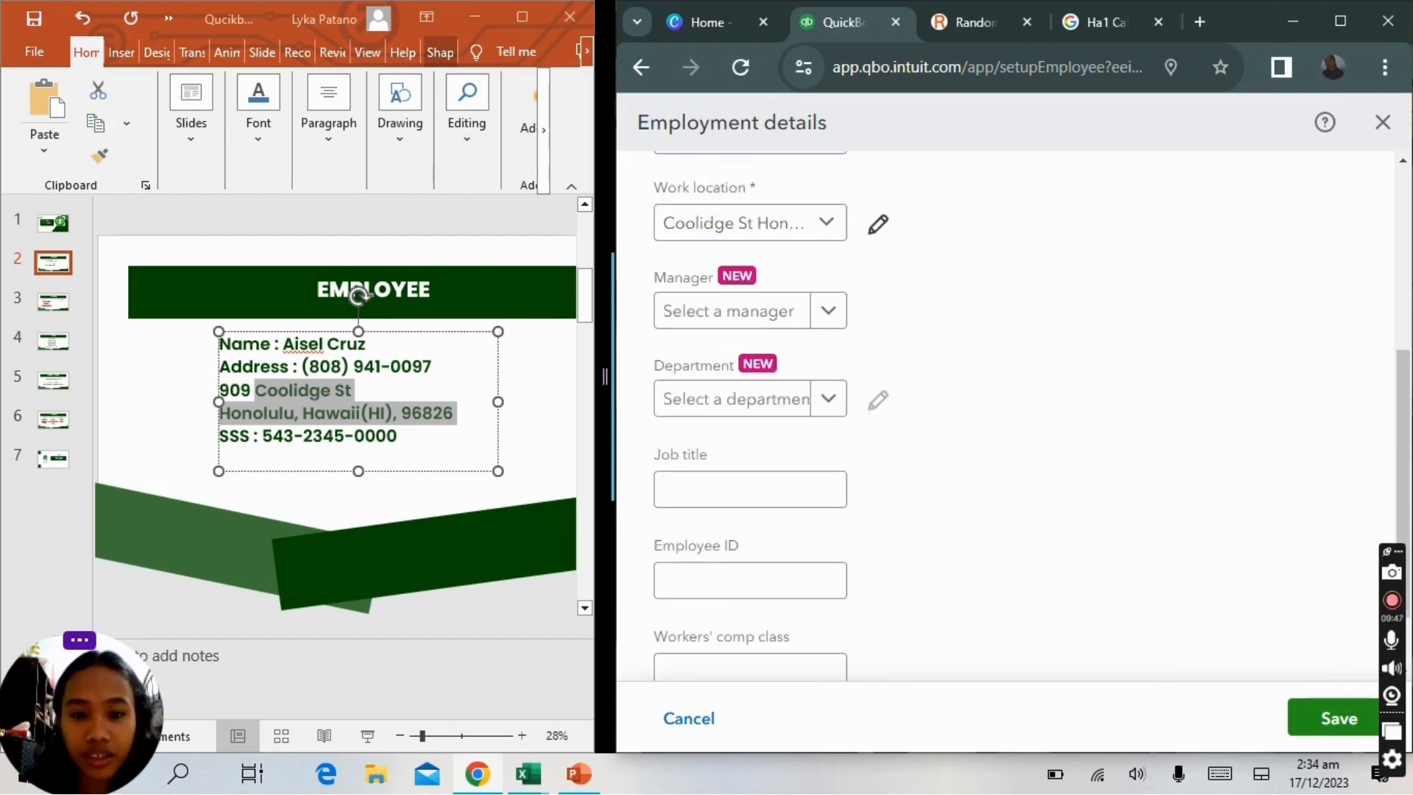
scroll(1104, 442, "down", 2)
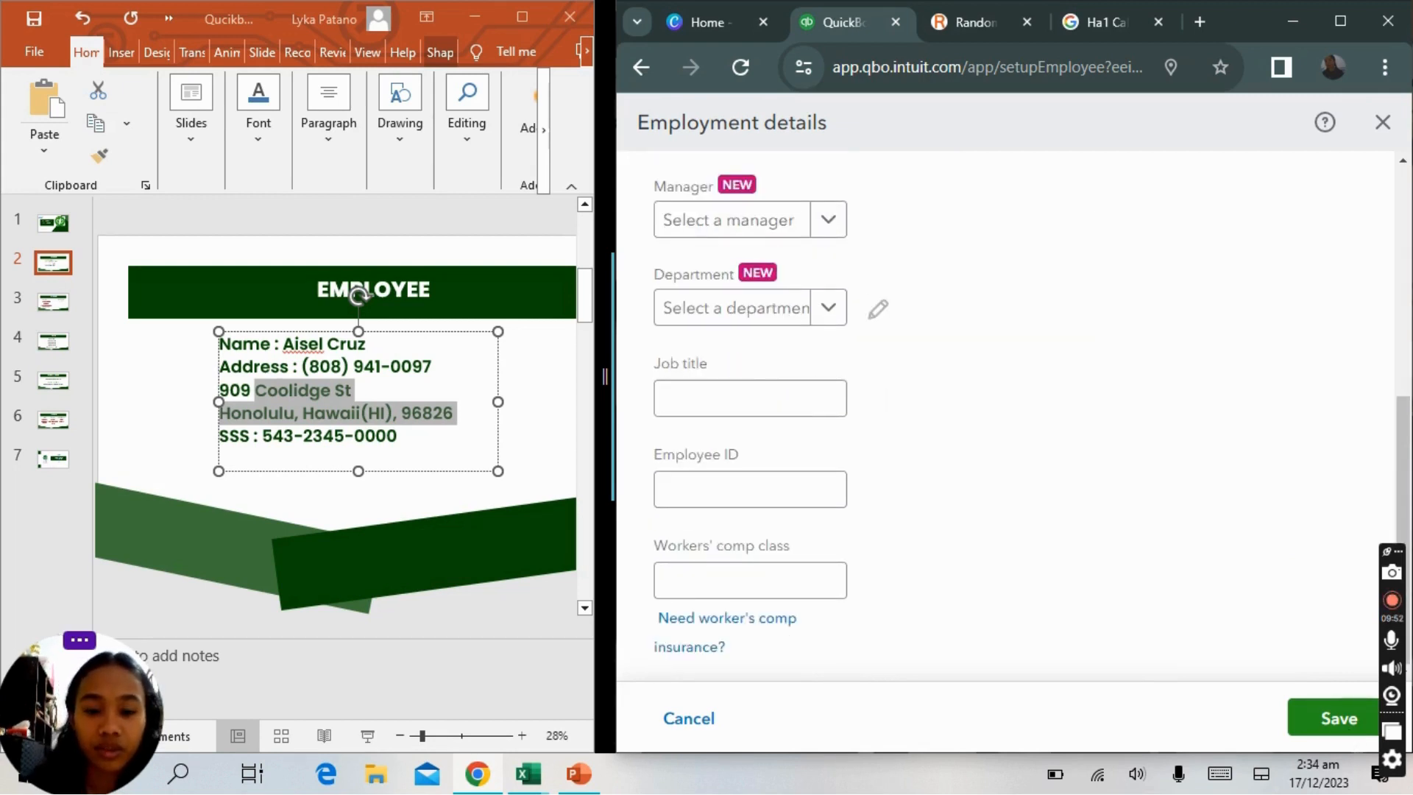
scroll(1104, 442, "up", 2)
scroll(1104, 441, "down", 2)
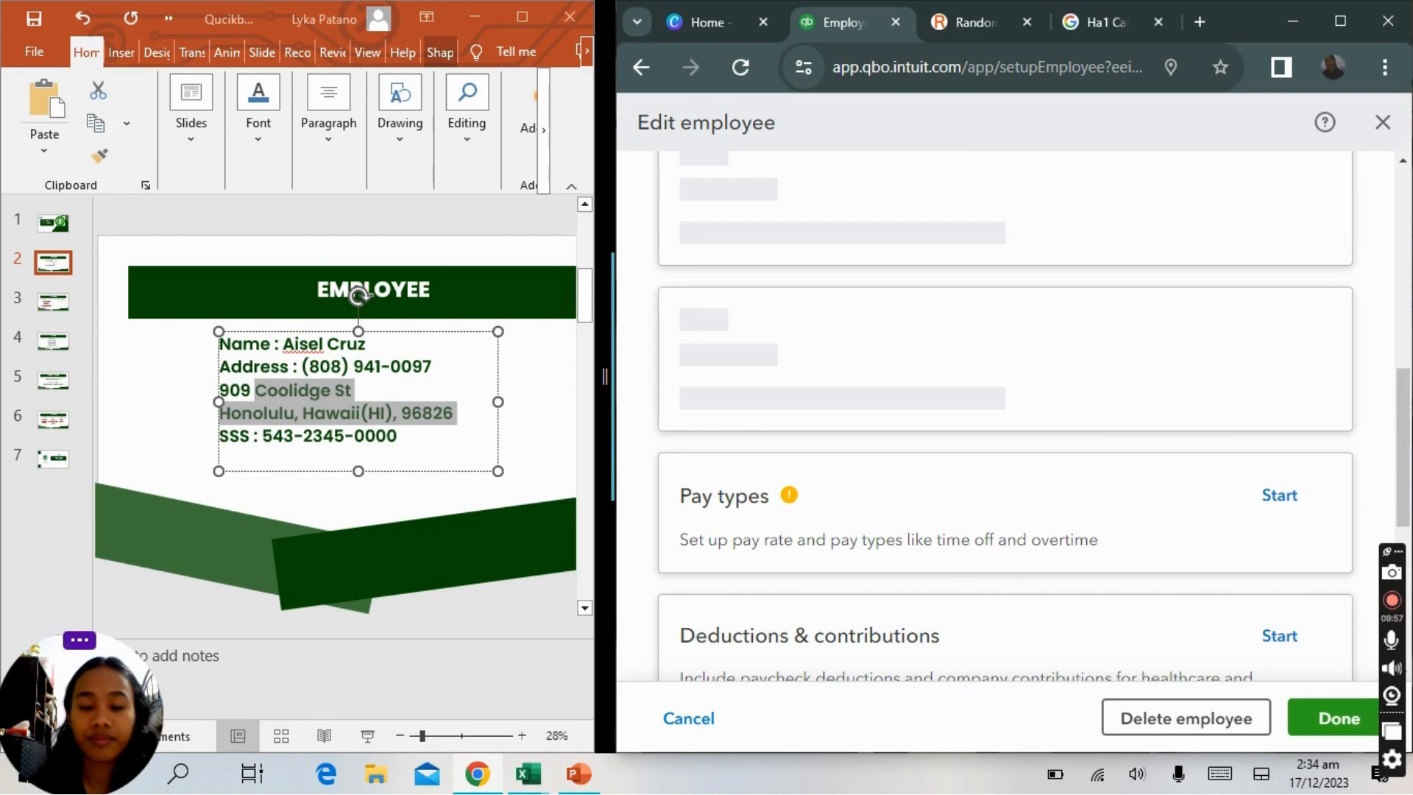
Start setting up the employee's payment method.
scroll(1405, 346, "down", 1)
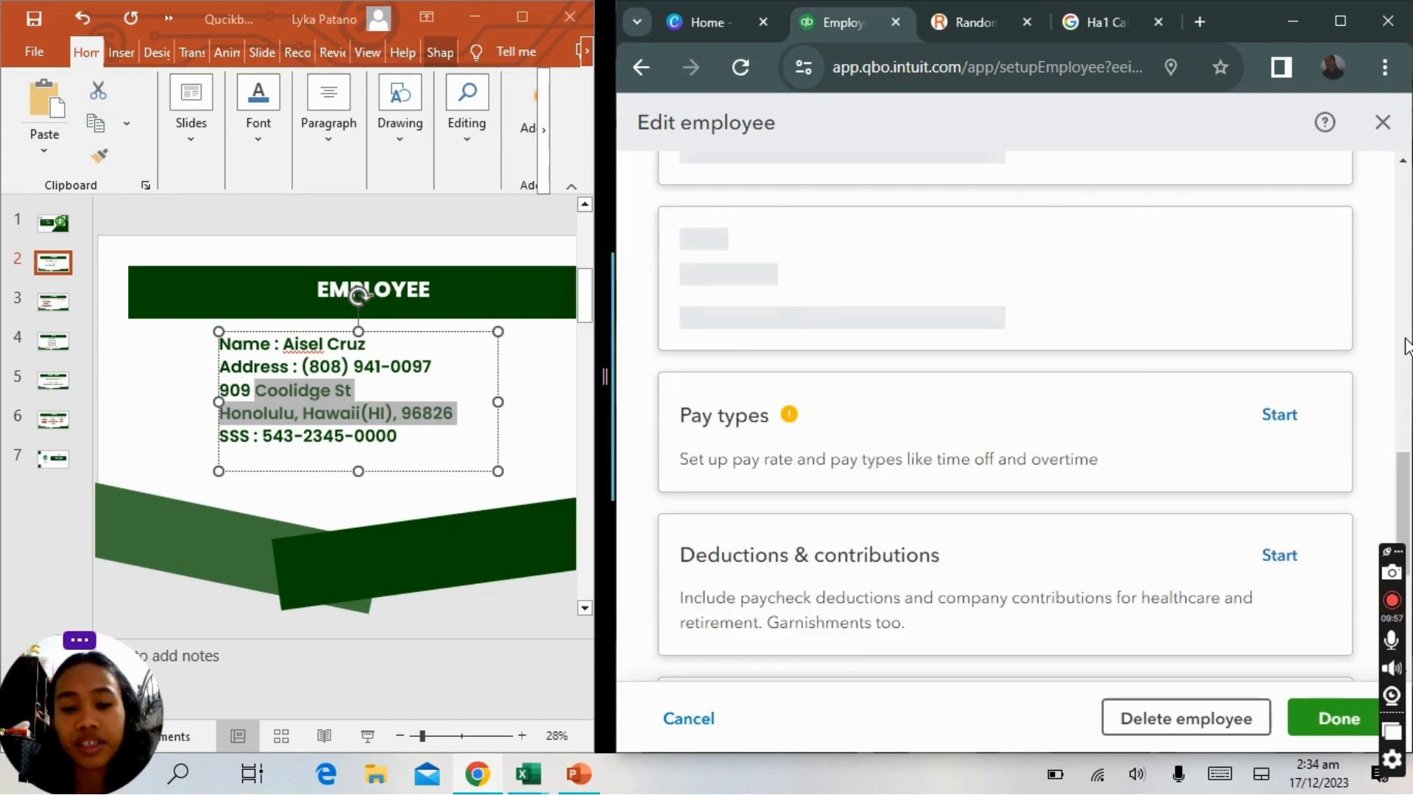
scroll(1004, 416, "up", 6)
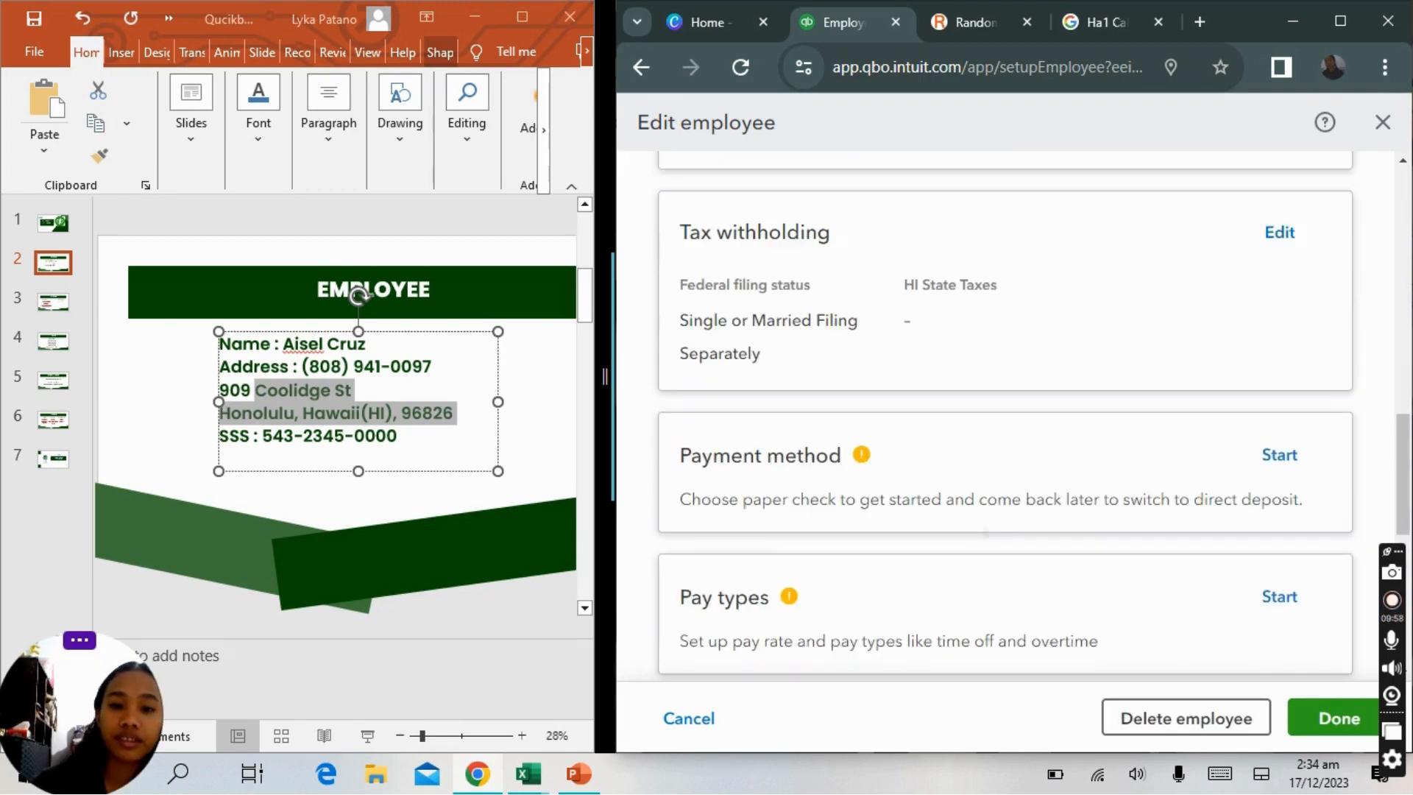
scroll(1004, 416, "down", 3)
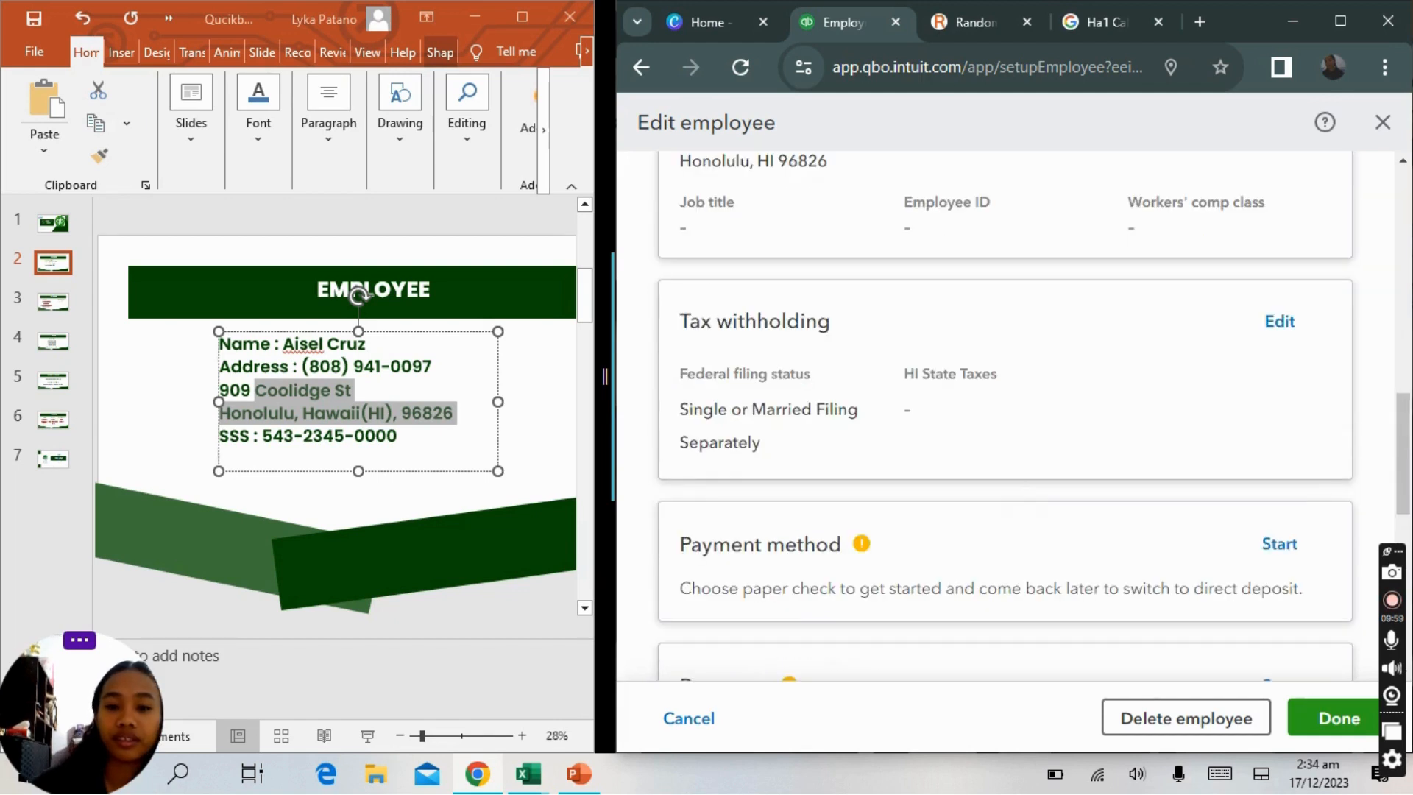
scroll(1242, 315, "down", 2)
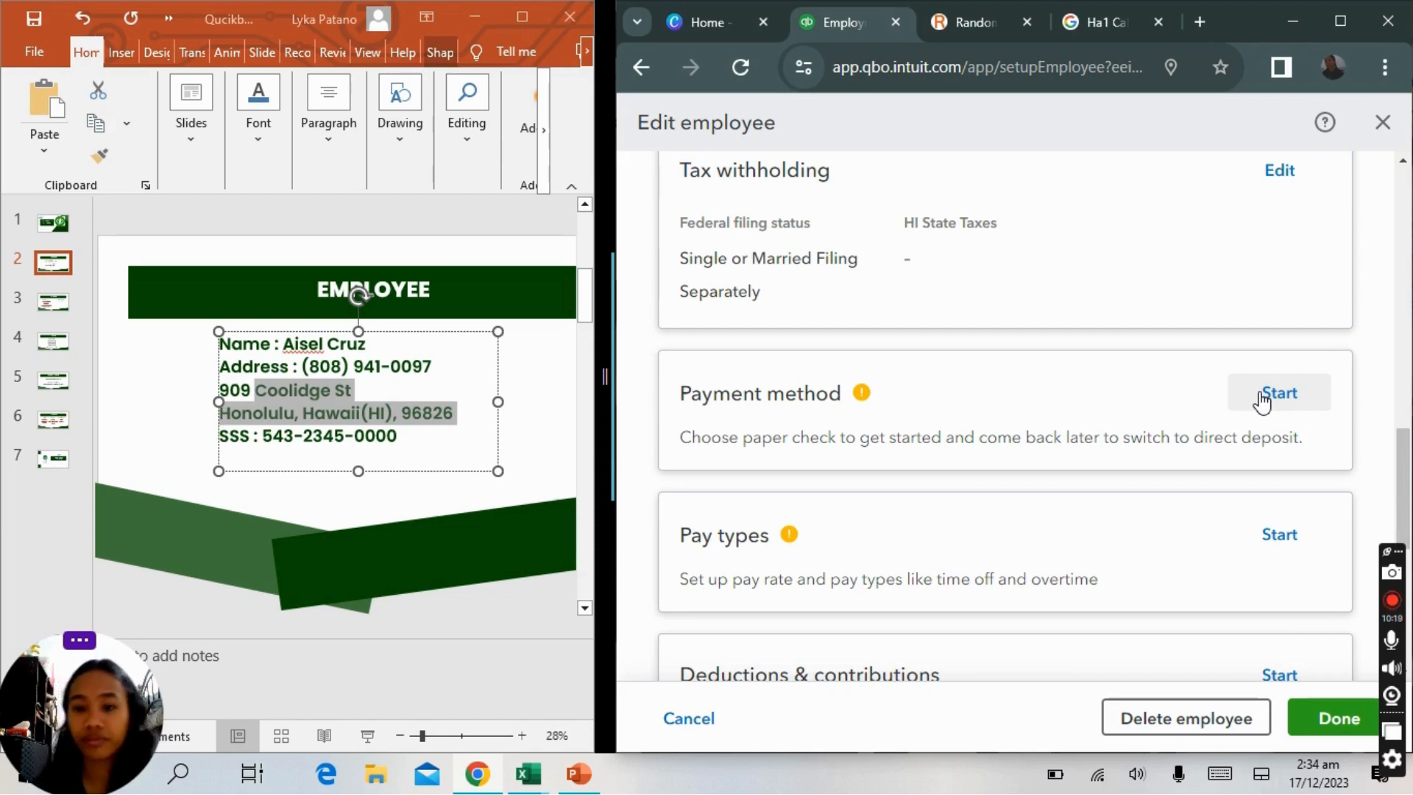
left_click(1305, 405)
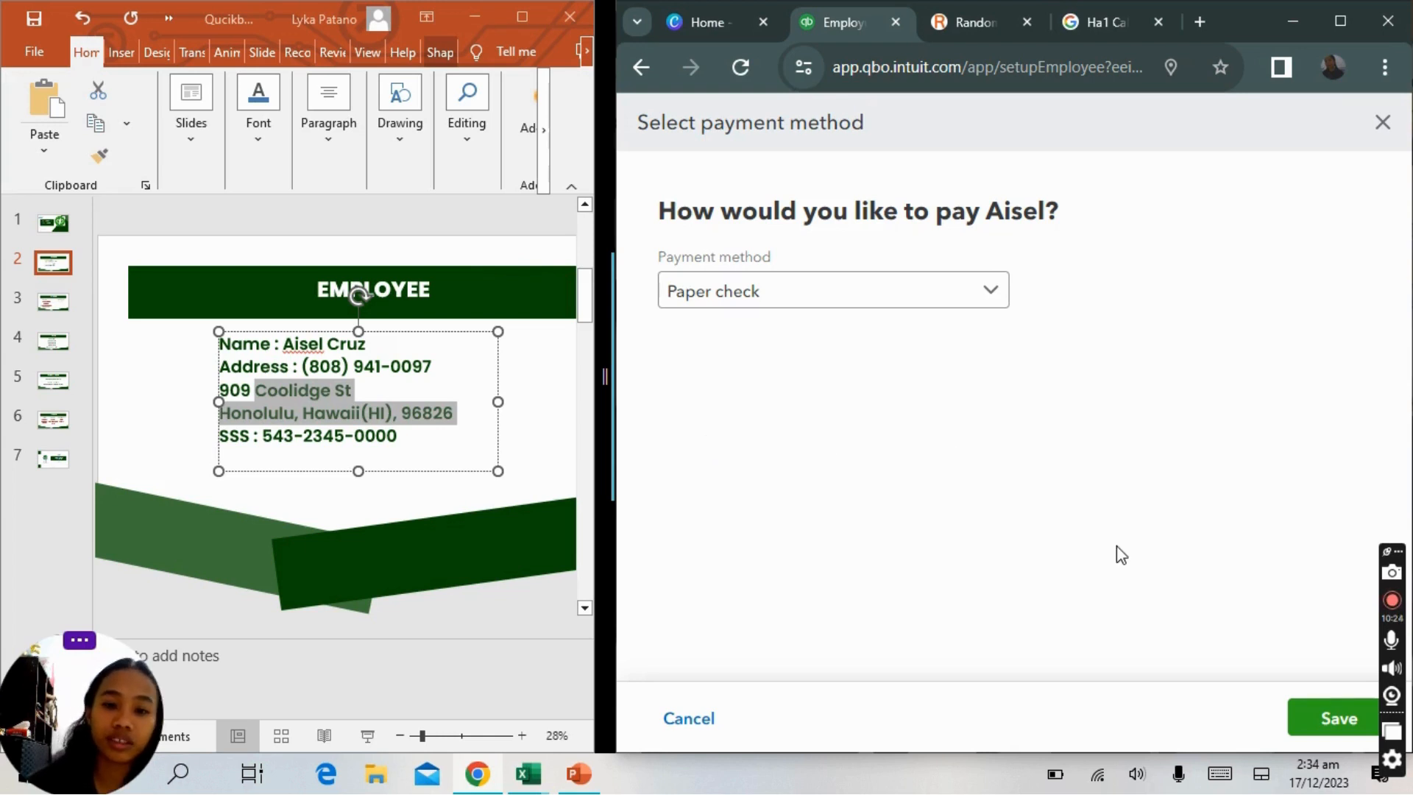
Keep Paper check as the employee's payment method and open the pay types setup.
left_click(1310, 715)
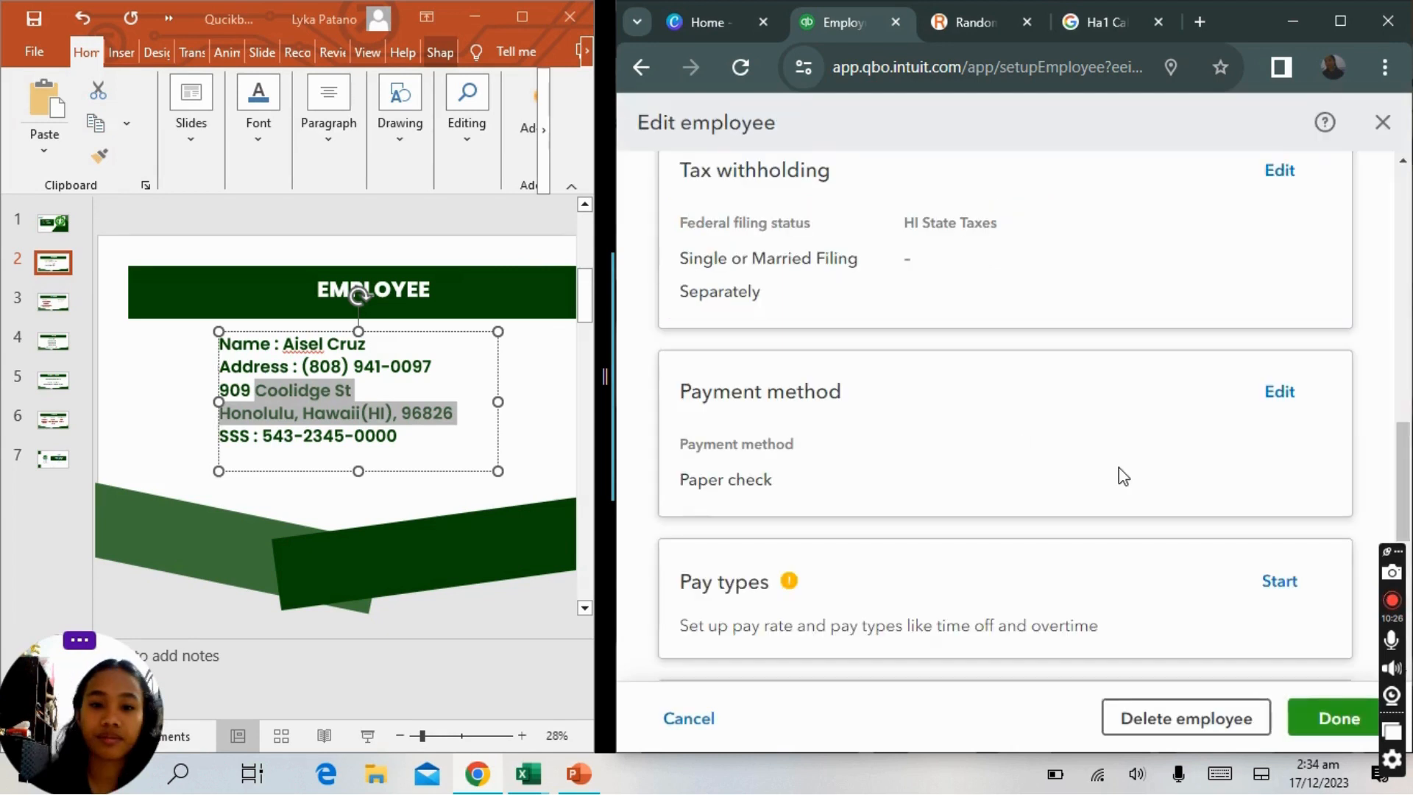
left_click(1280, 580)
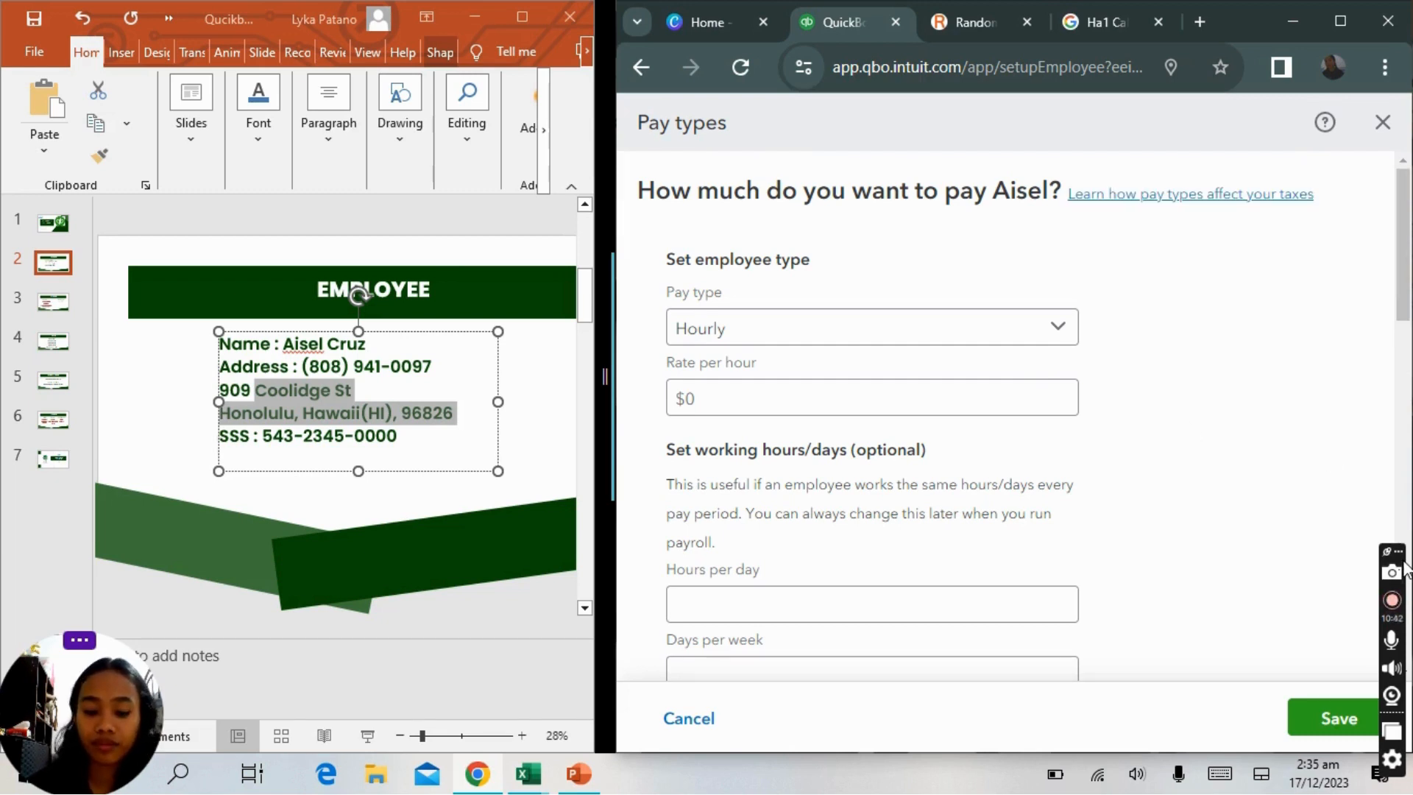
left_click_drag(1398, 552, 9, 780)
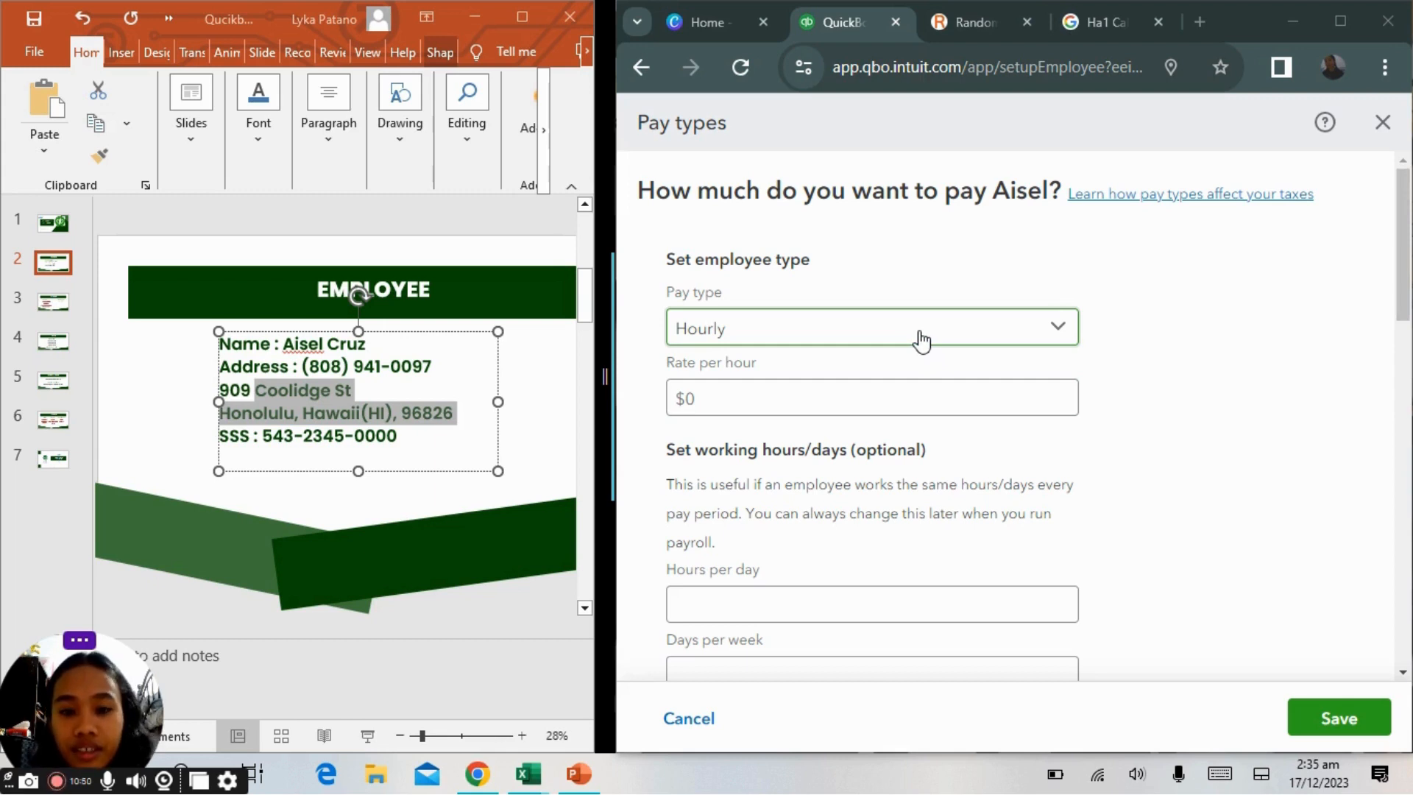
Set an hourly rate of $20 with 8 hours per day and 5 days per week.
left_click(960, 413)
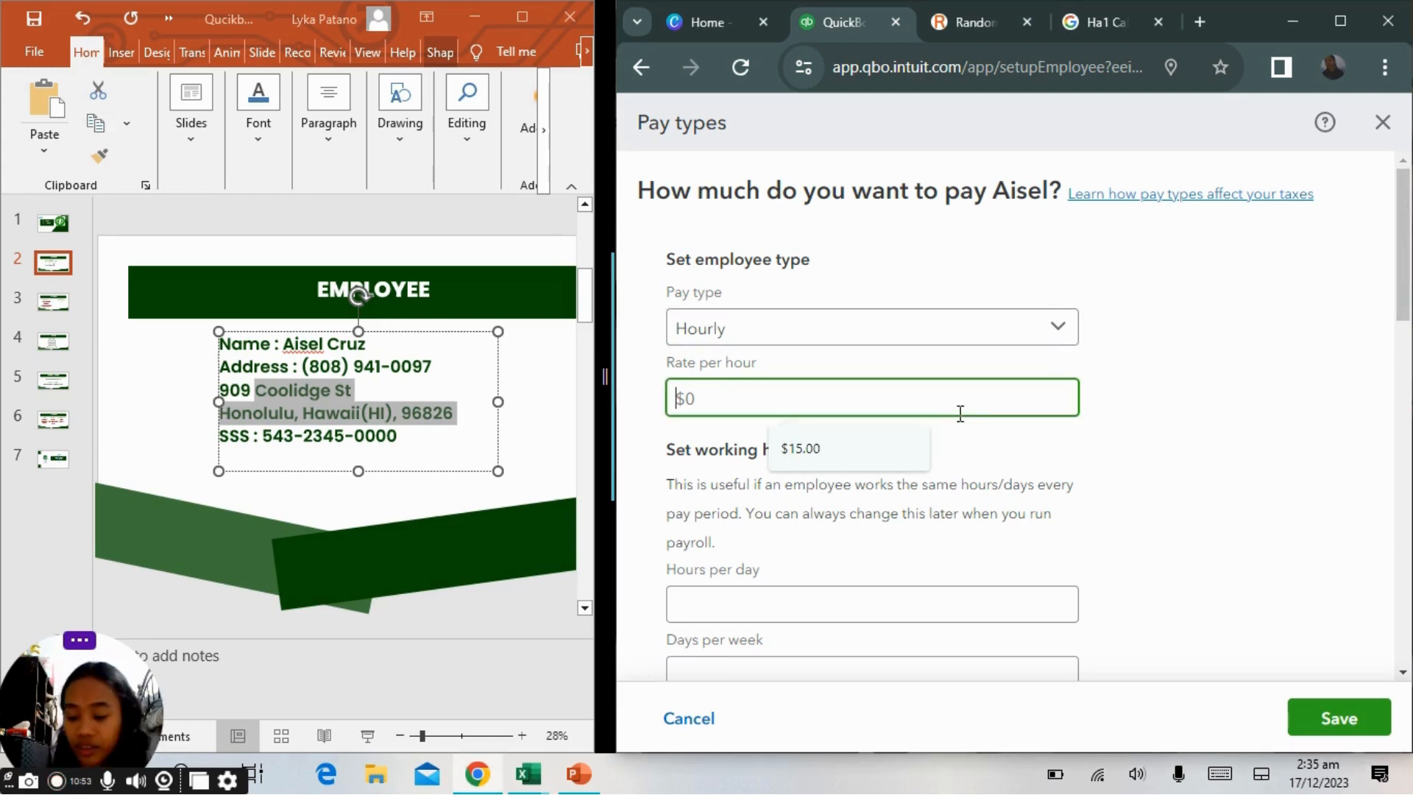
type("20")
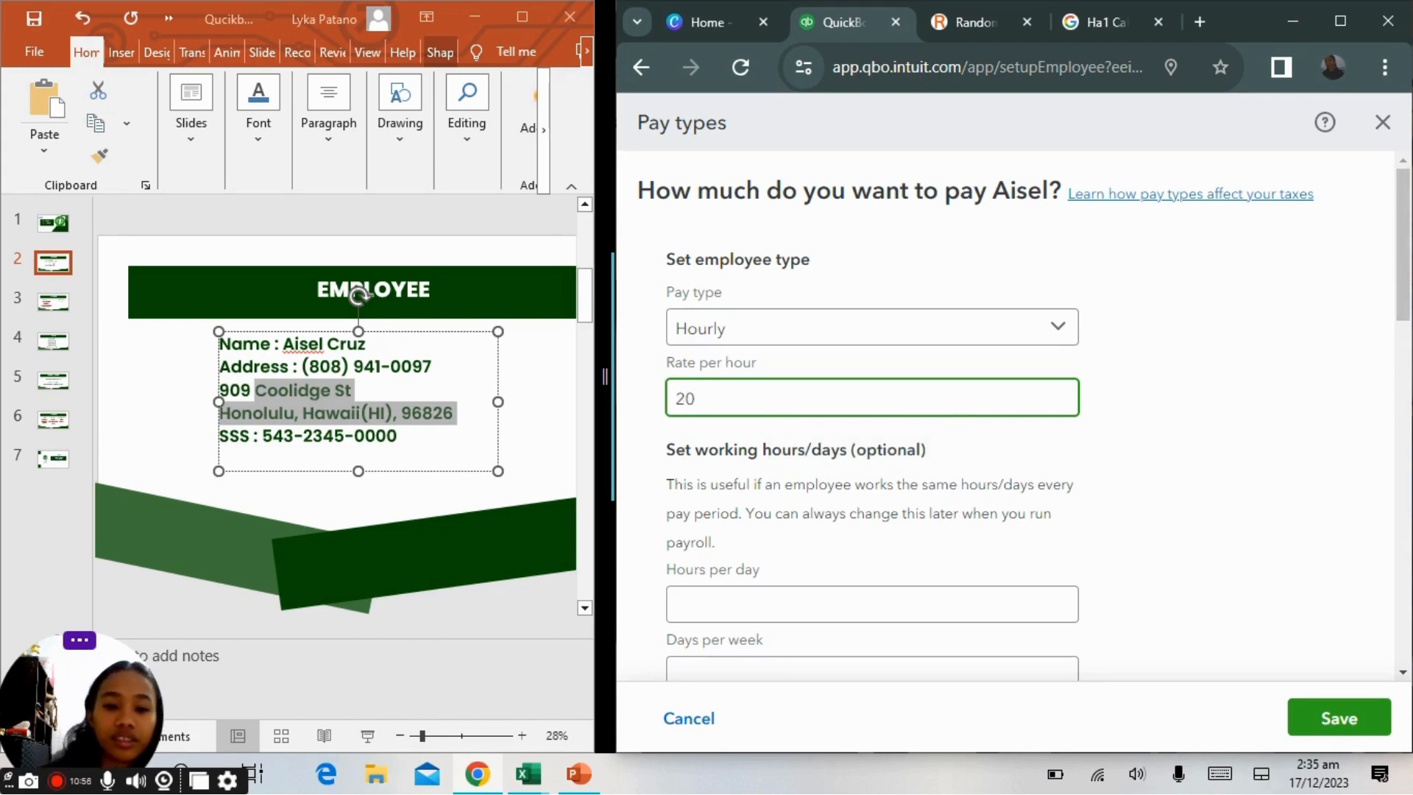
scroll(961, 413, "down", 2)
left_click(872, 463)
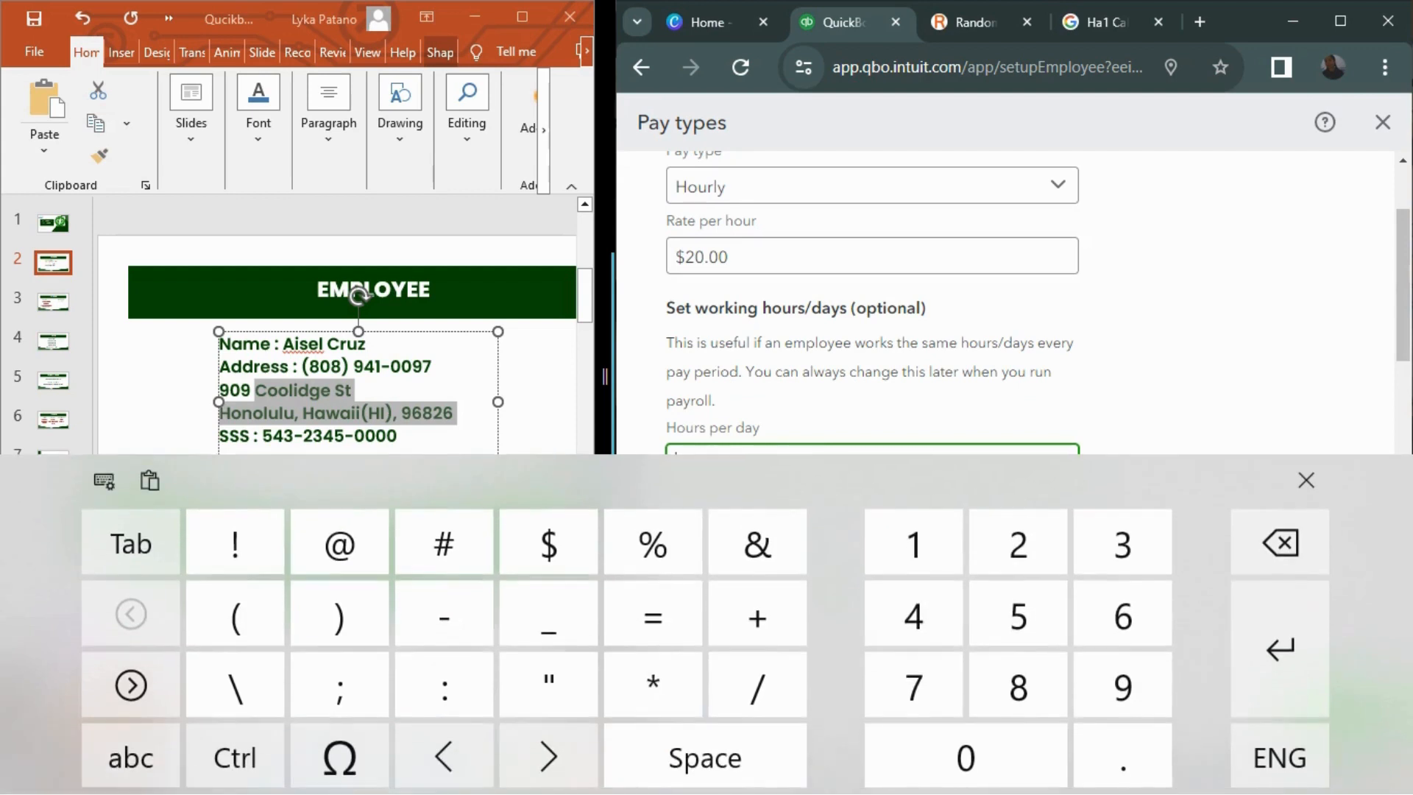
left_click(1307, 481)
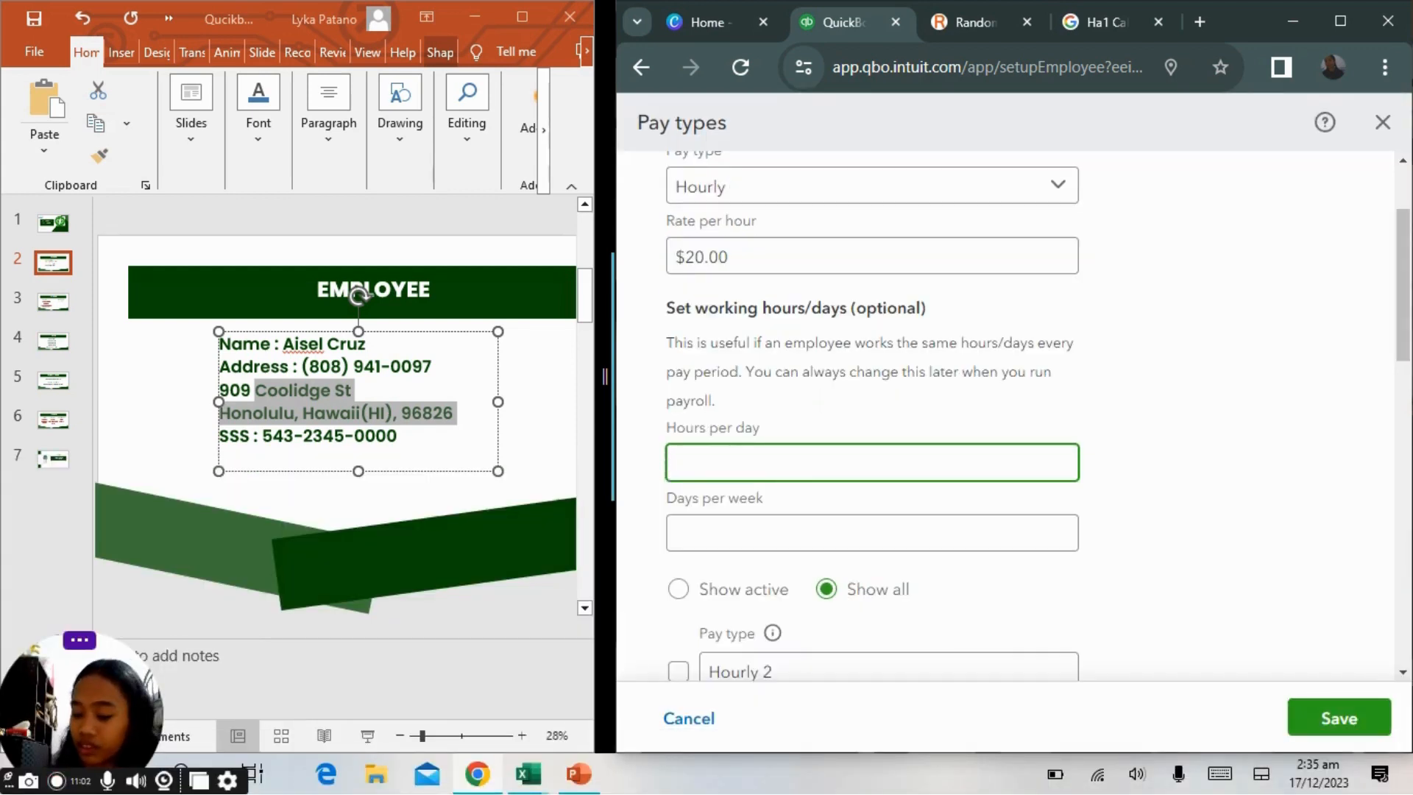
type("8")
left_click(895, 541)
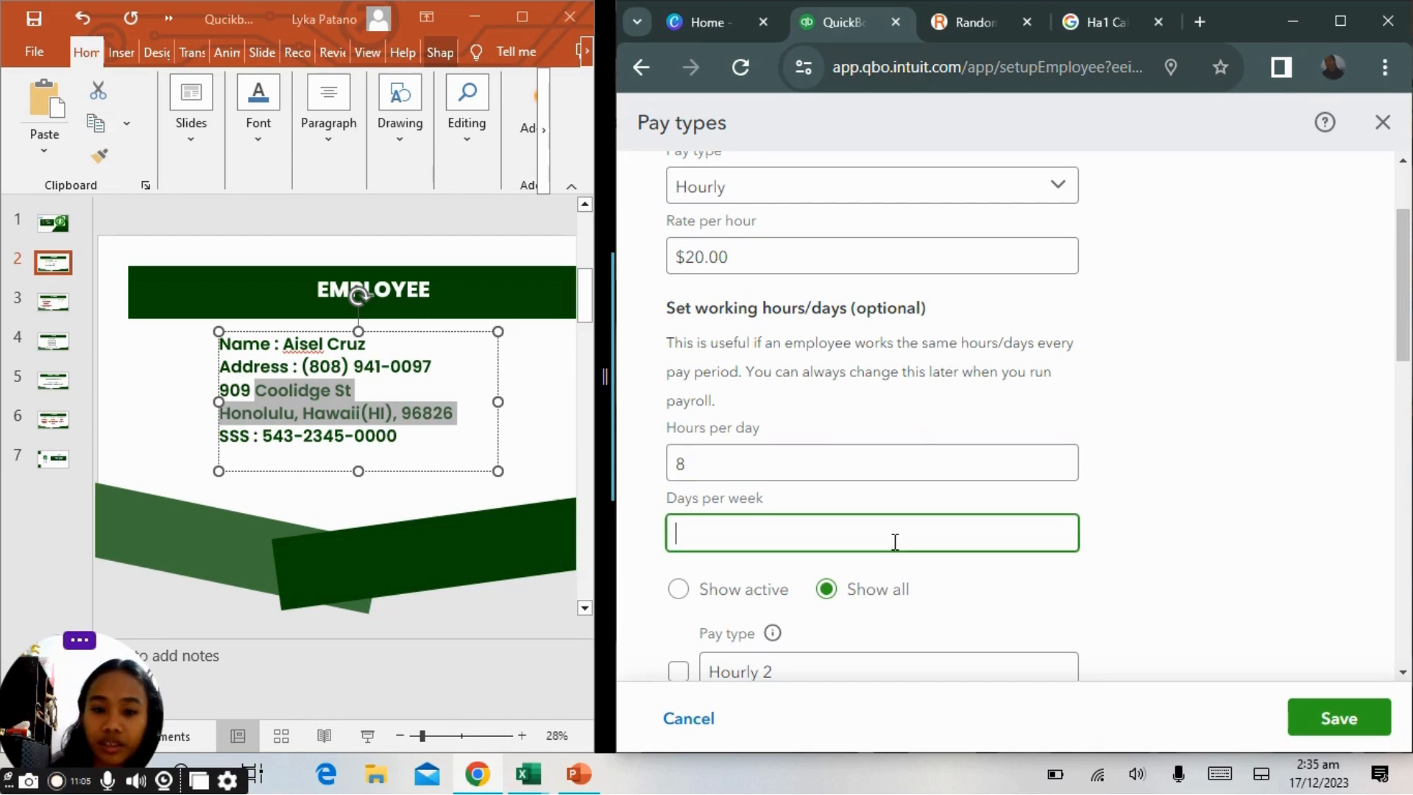
type("5")
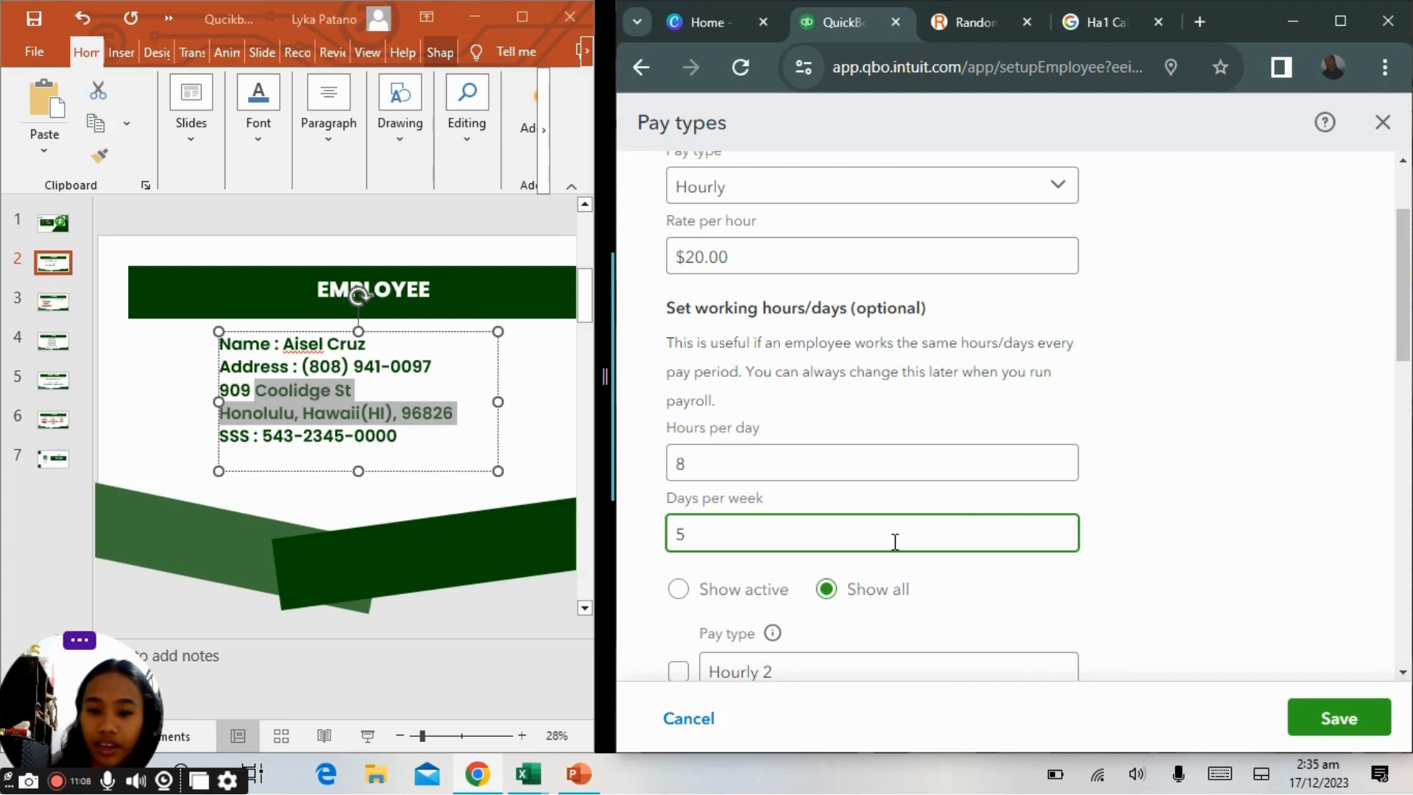
Add Overtime Pay from the common pay types.
scroll(736, 490, "down", 3)
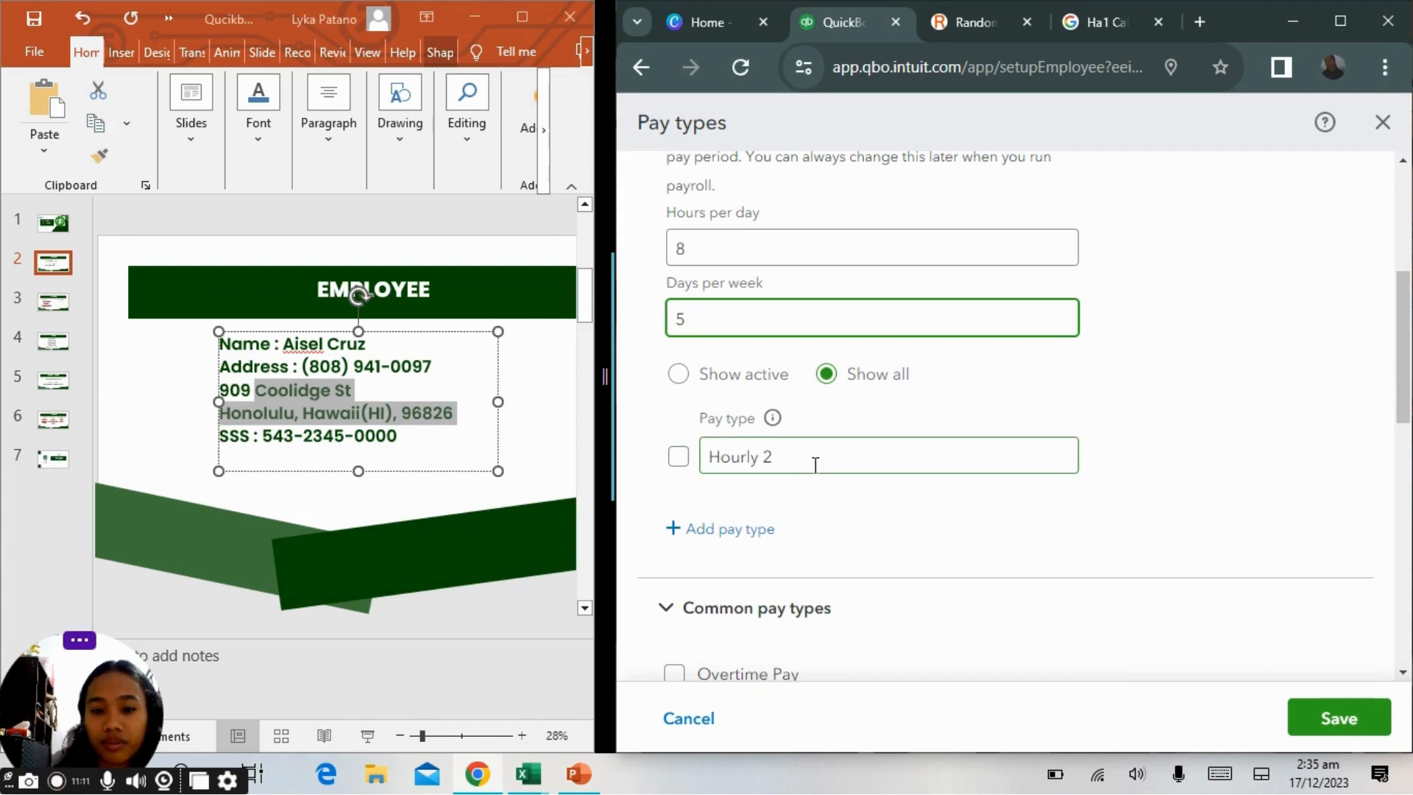
scroll(767, 543, "down", 2)
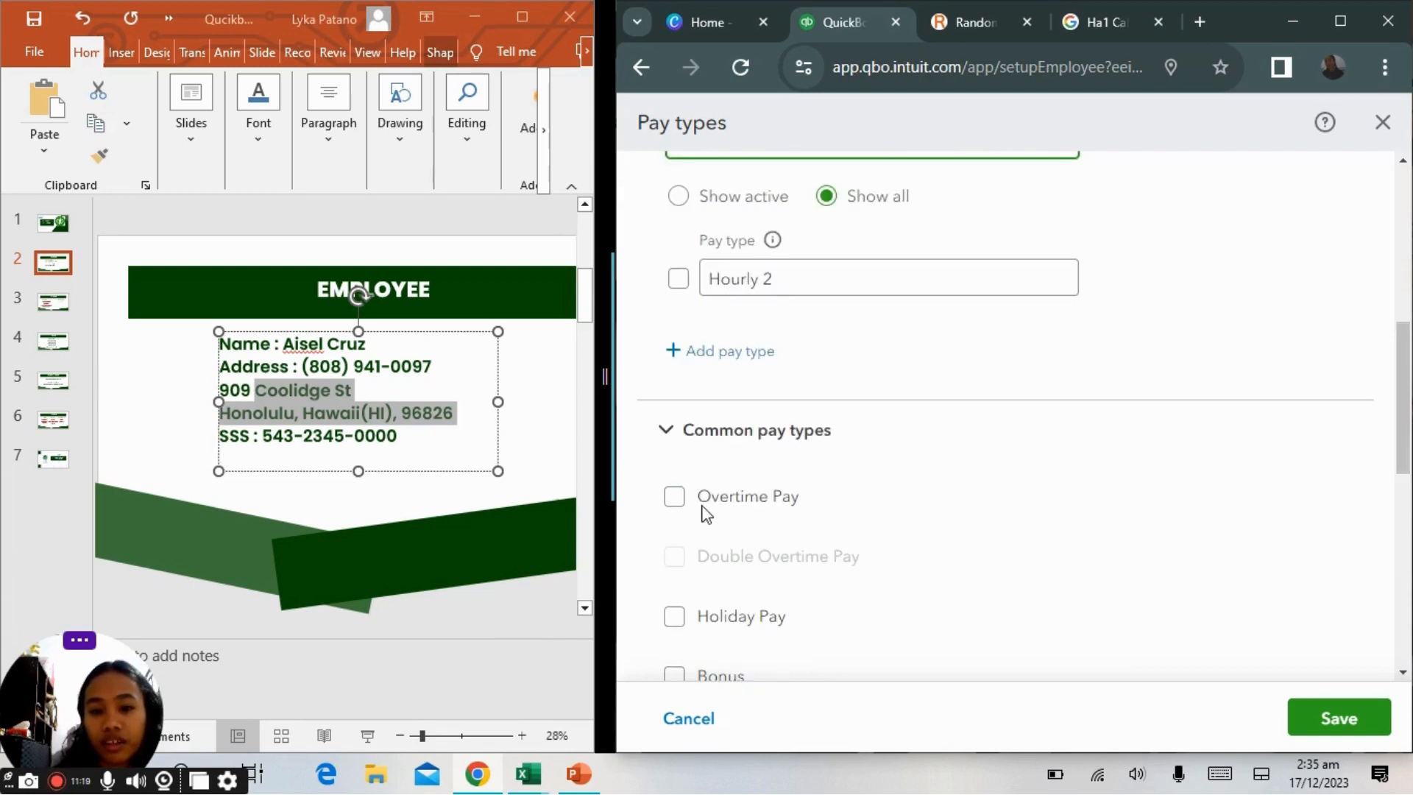
left_click(675, 497)
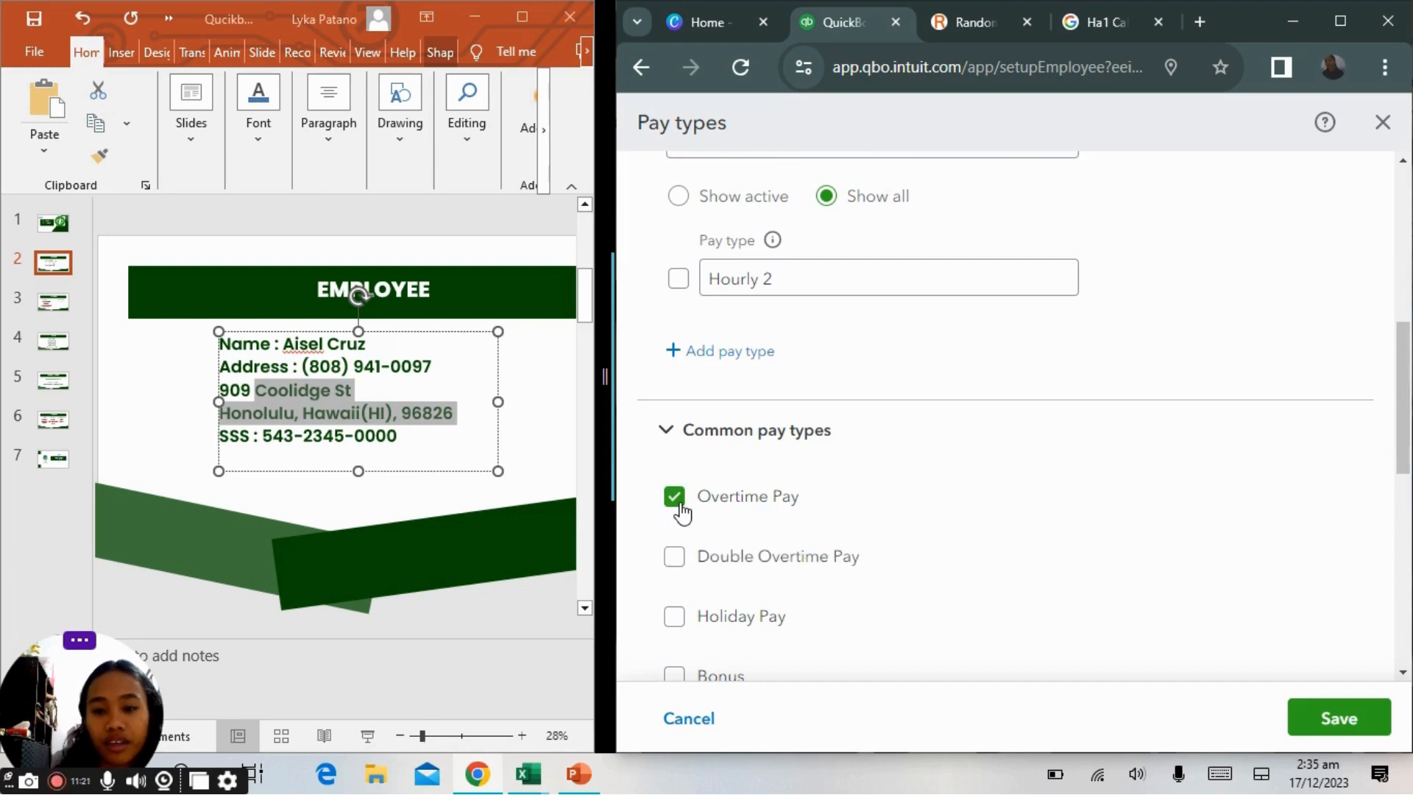
Enable the Hourly 2 pay type with a rate of $20 per hour.
scroll(1072, 587, "up", 2)
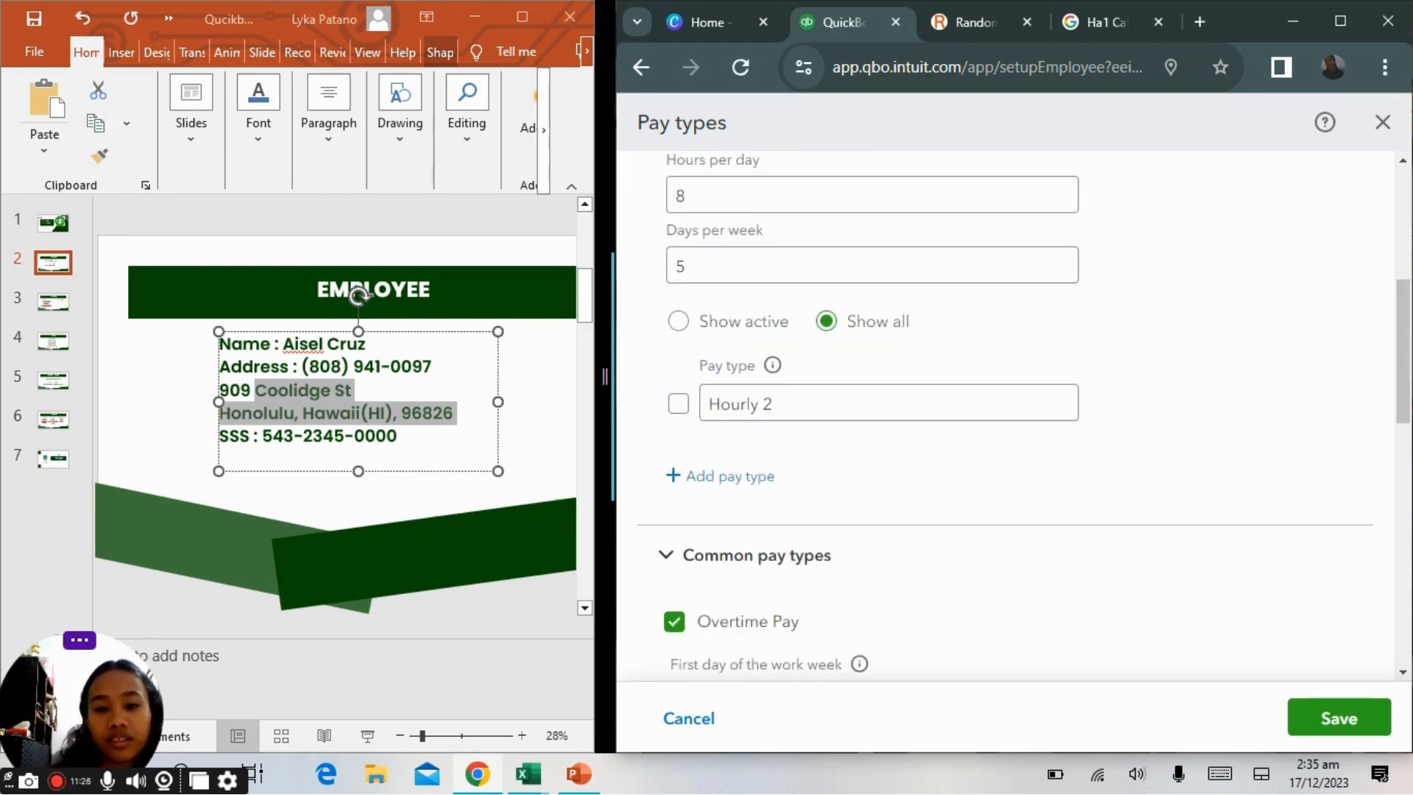
left_click(678, 403)
scroll(1005, 416, "down", 1)
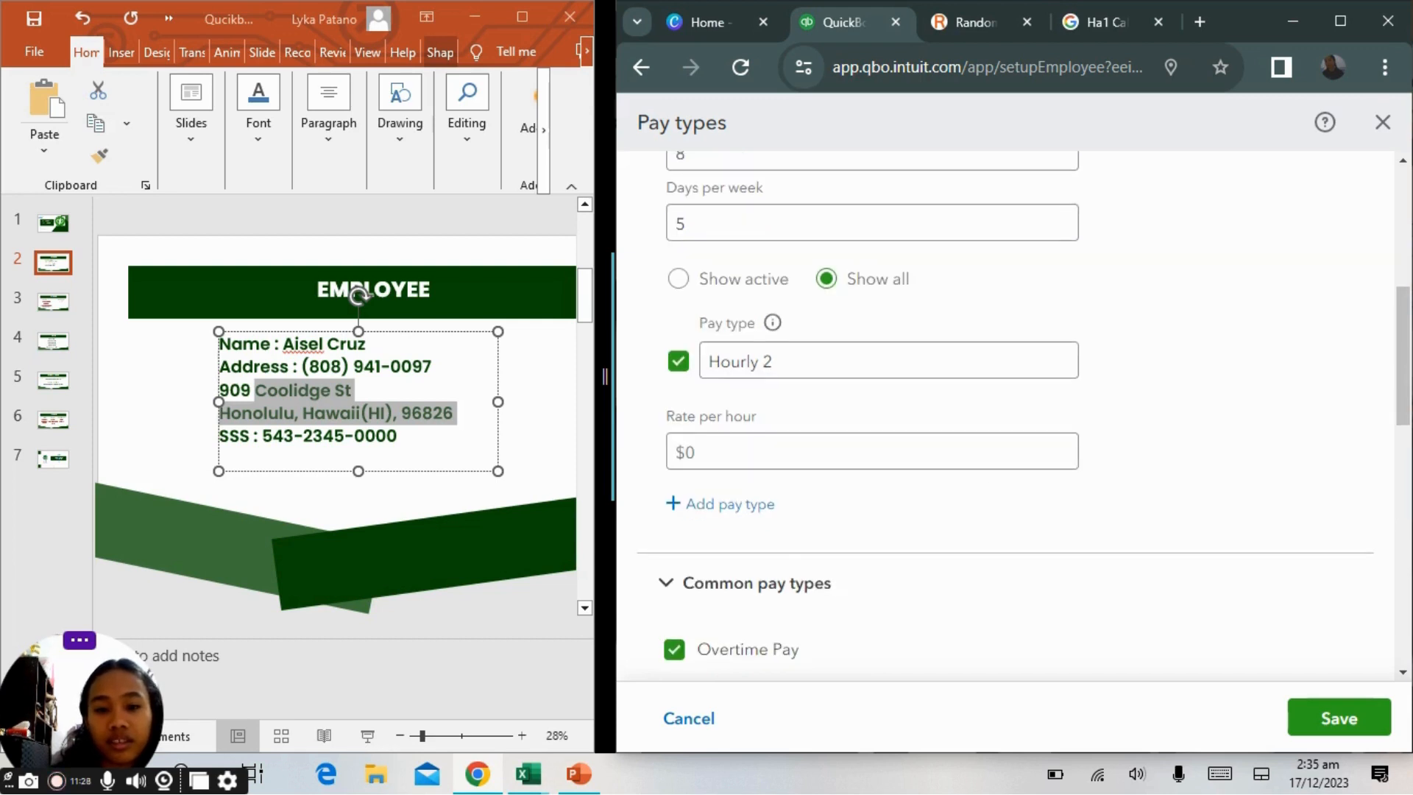
left_click(872, 451)
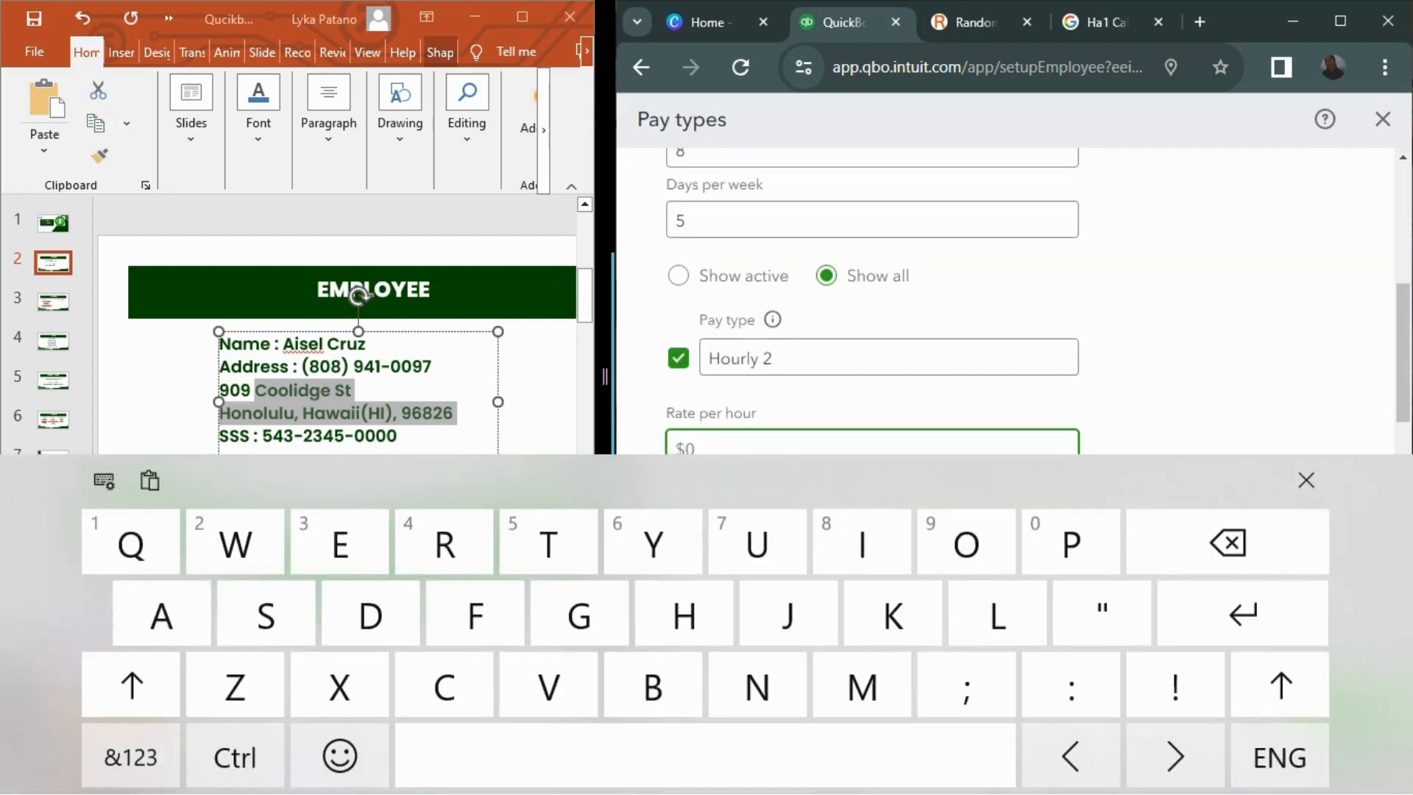
left_click(1306, 480)
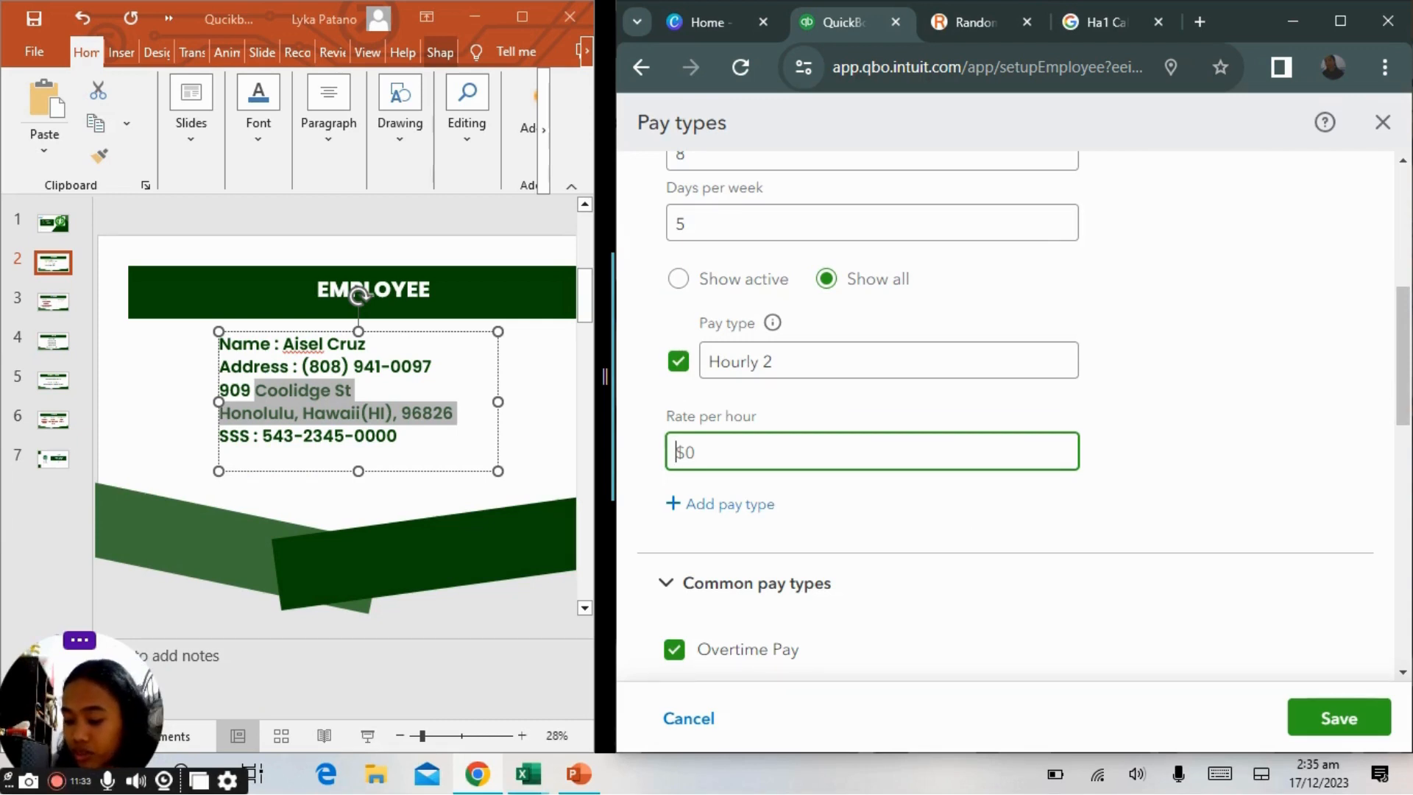
type("20")
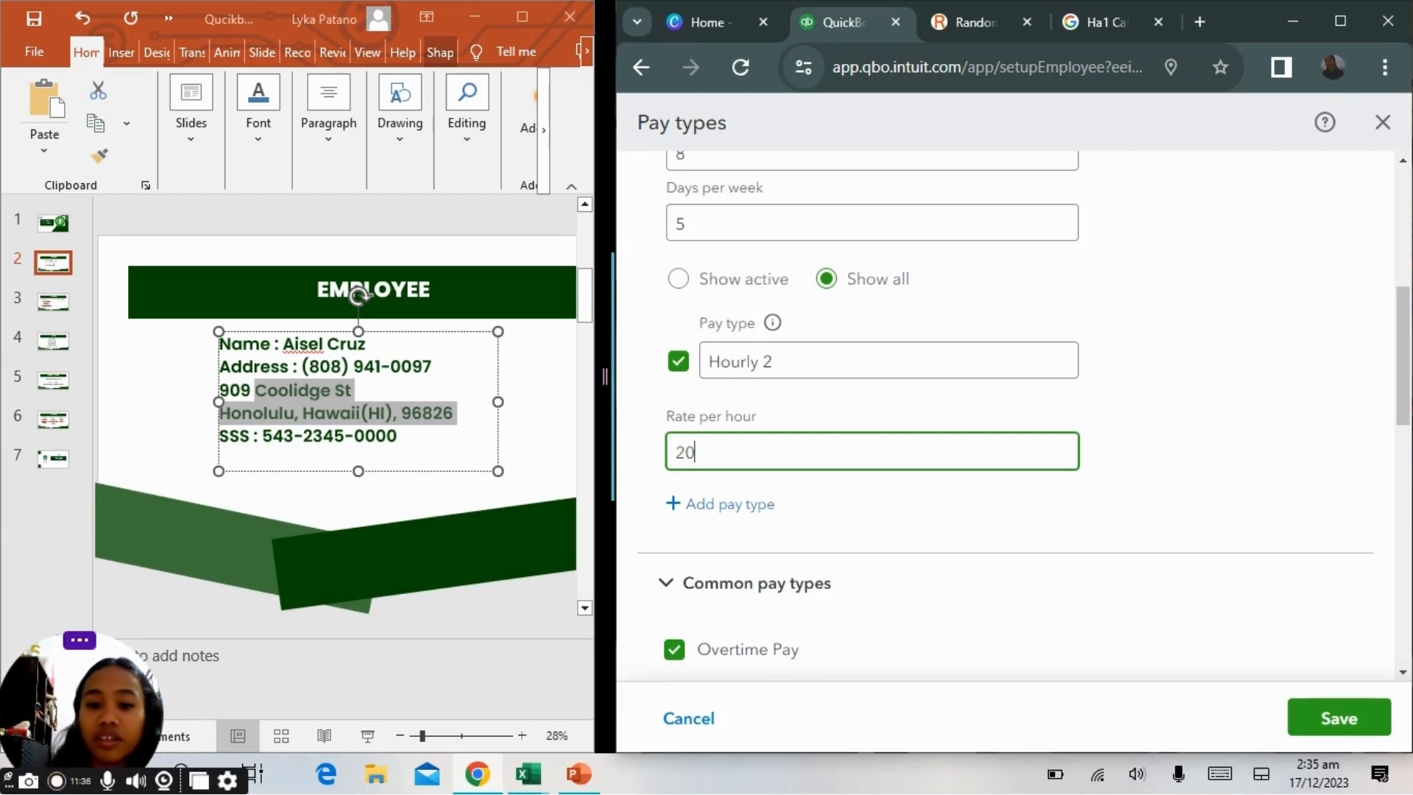
Review the time off pay policies and save the pay types.
scroll(1016, 412, "down", 6)
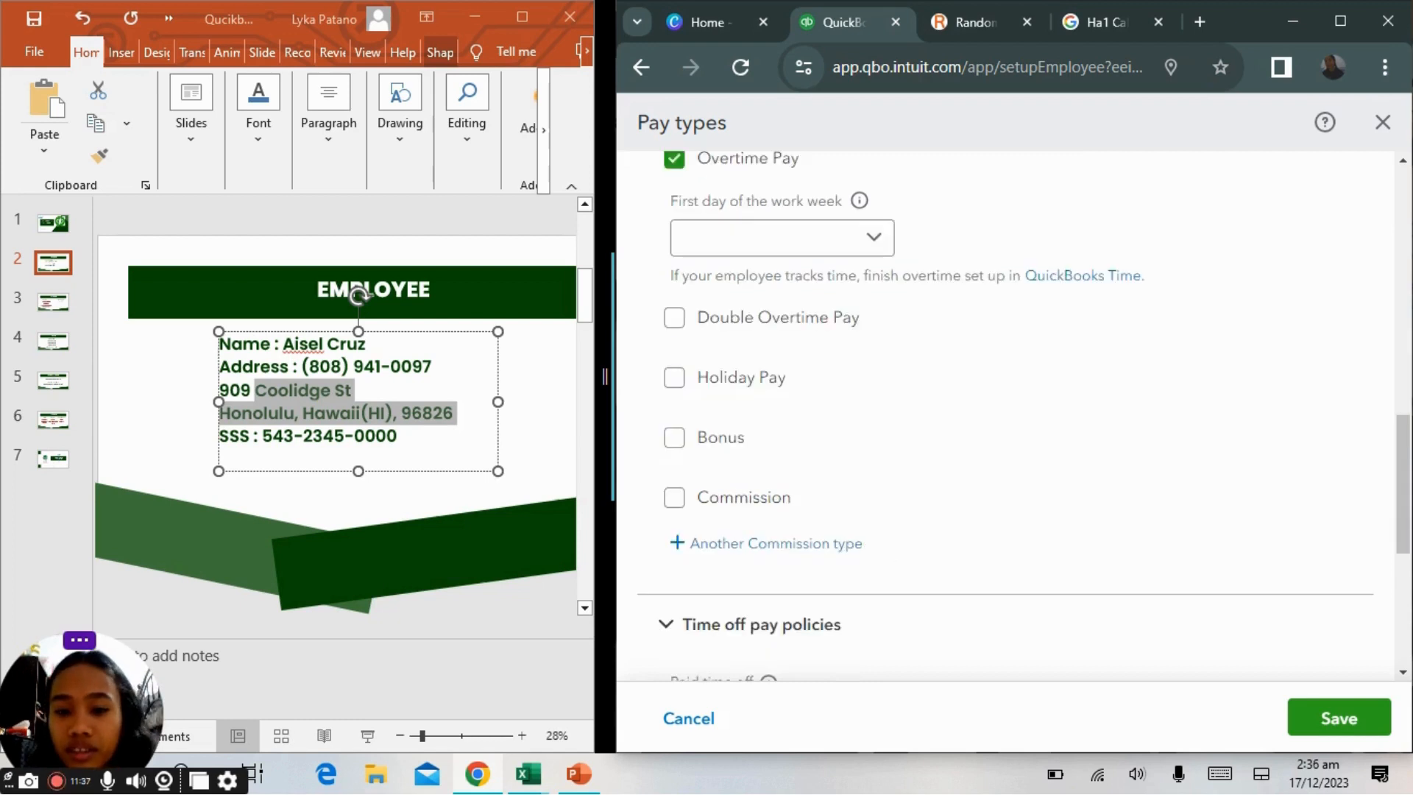
scroll(1016, 412, "down", 5)
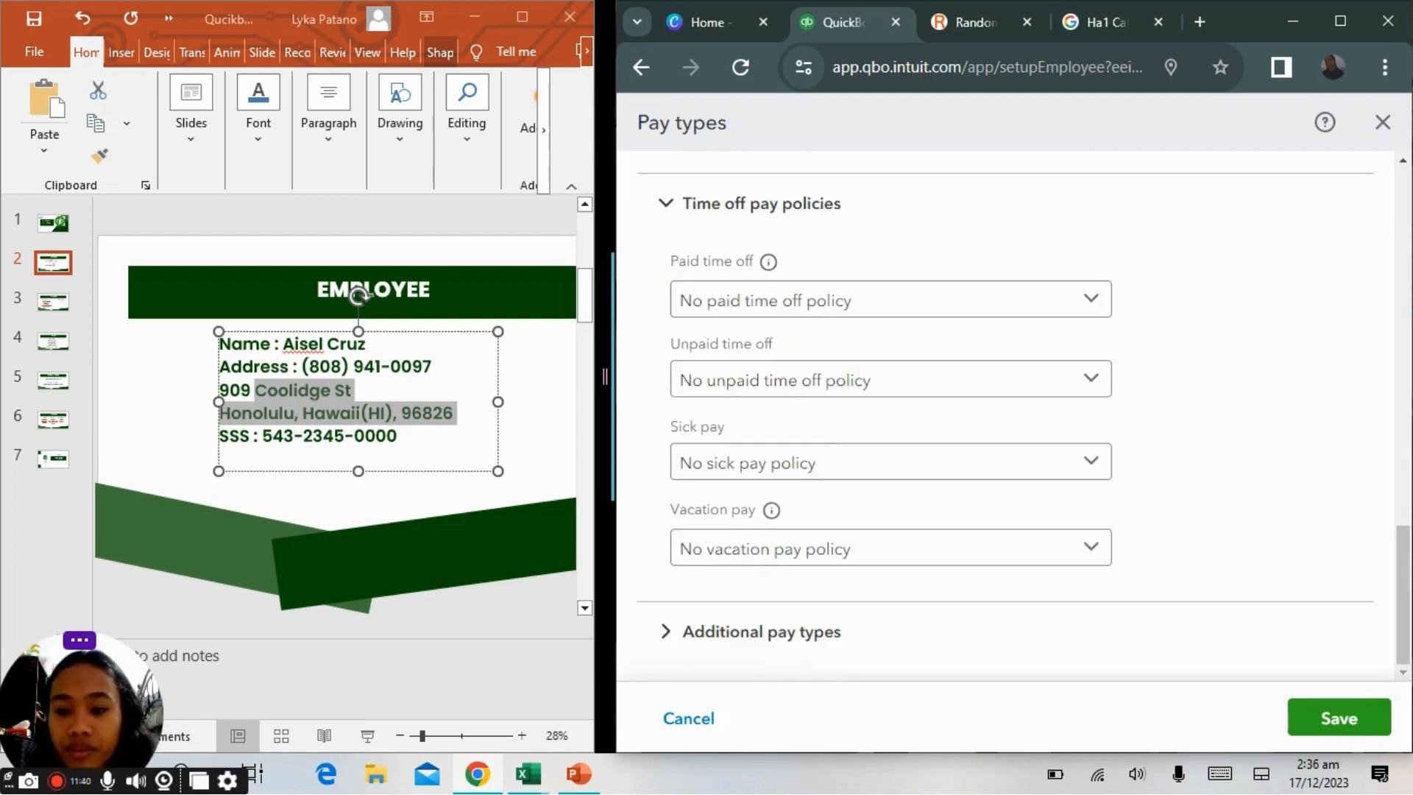
left_click(1339, 718)
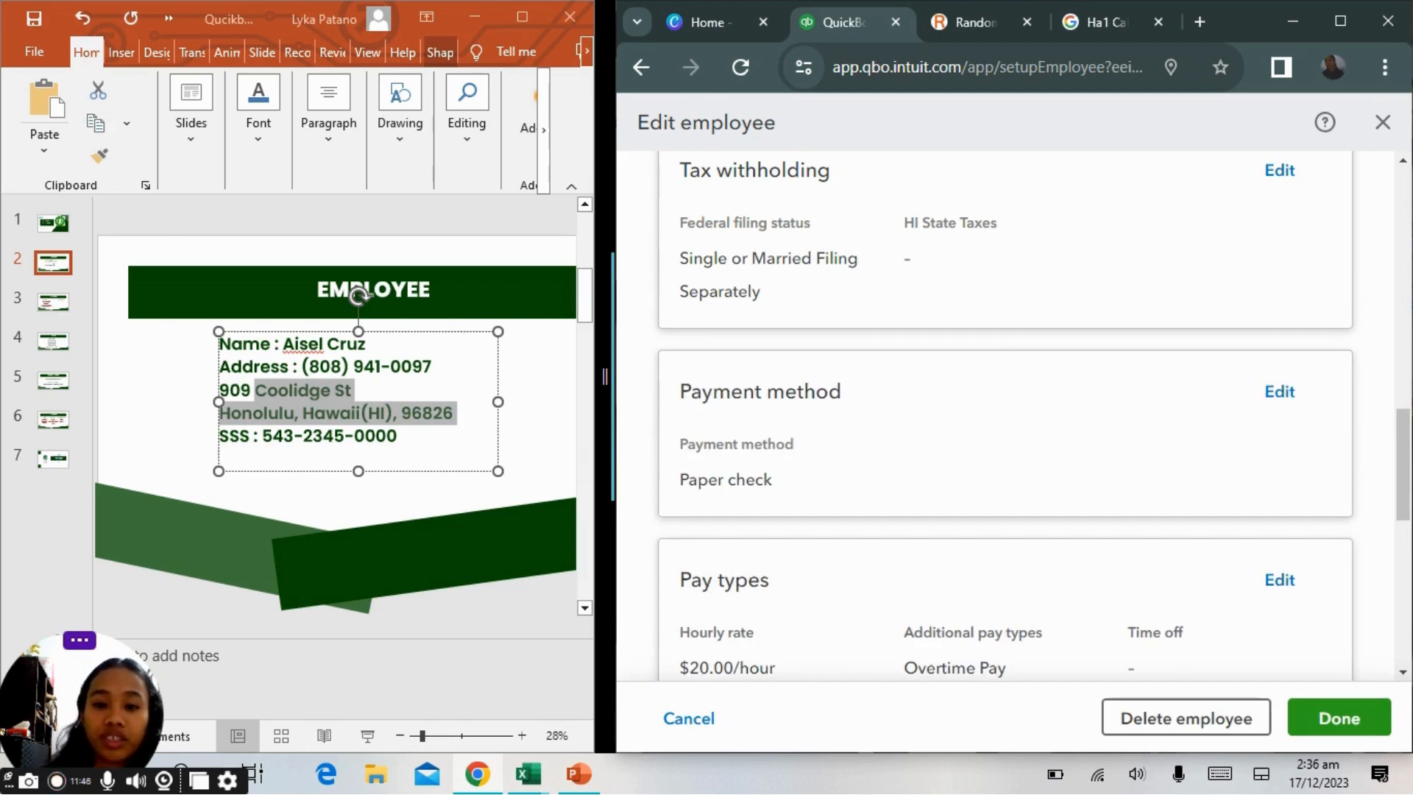
Start adding a deduction or contribution for the employee.
scroll(1258, 234, "down", 10)
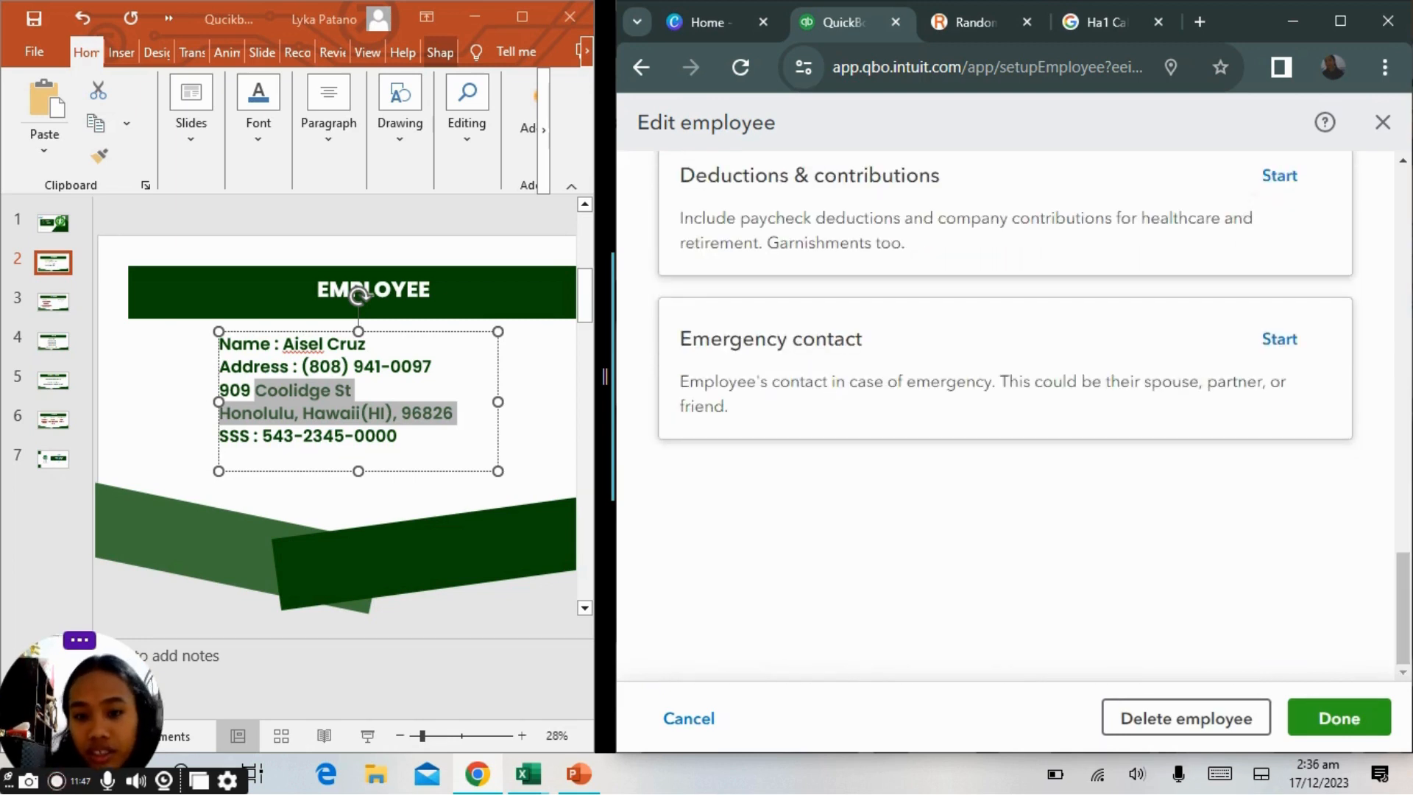
scroll(1258, 234, "up", 1)
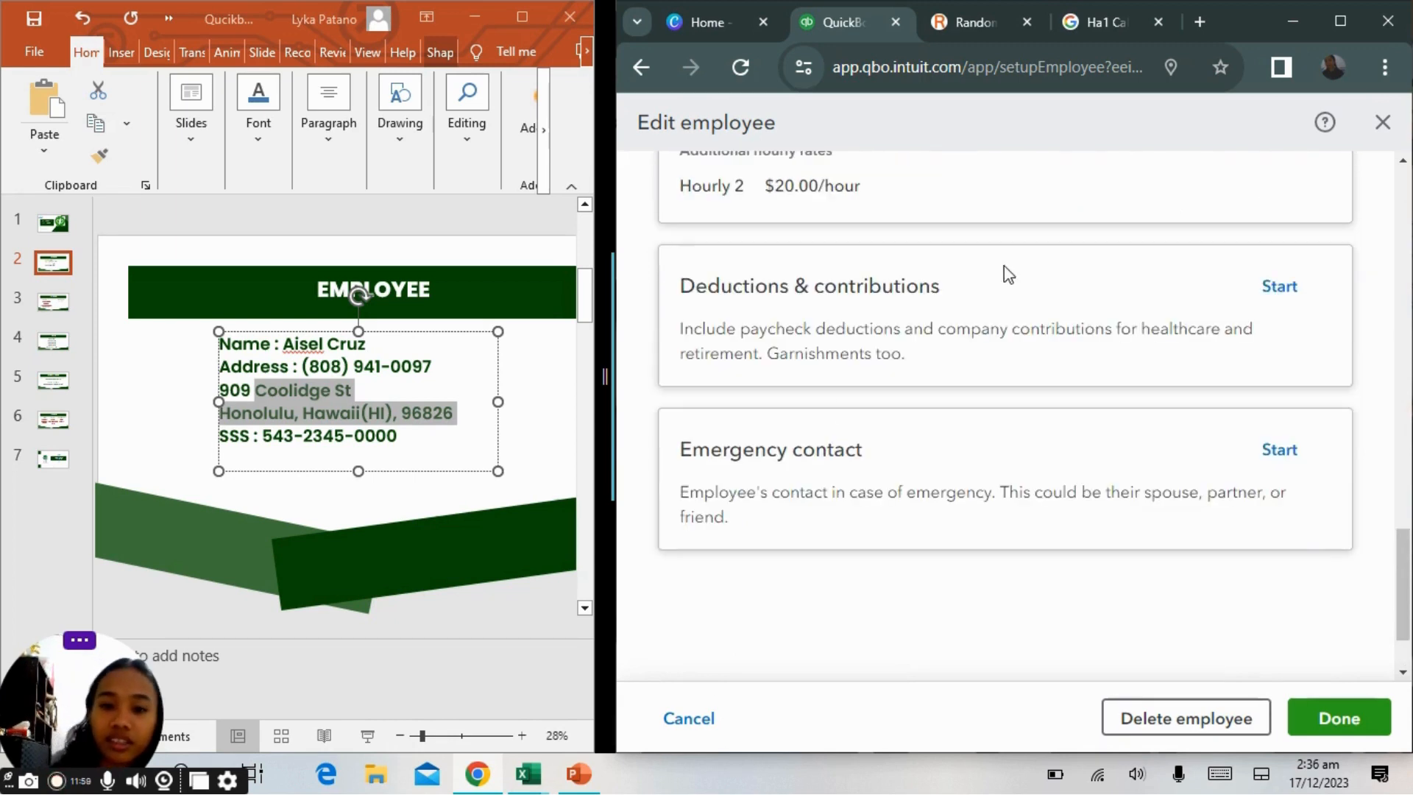
left_click(1269, 298)
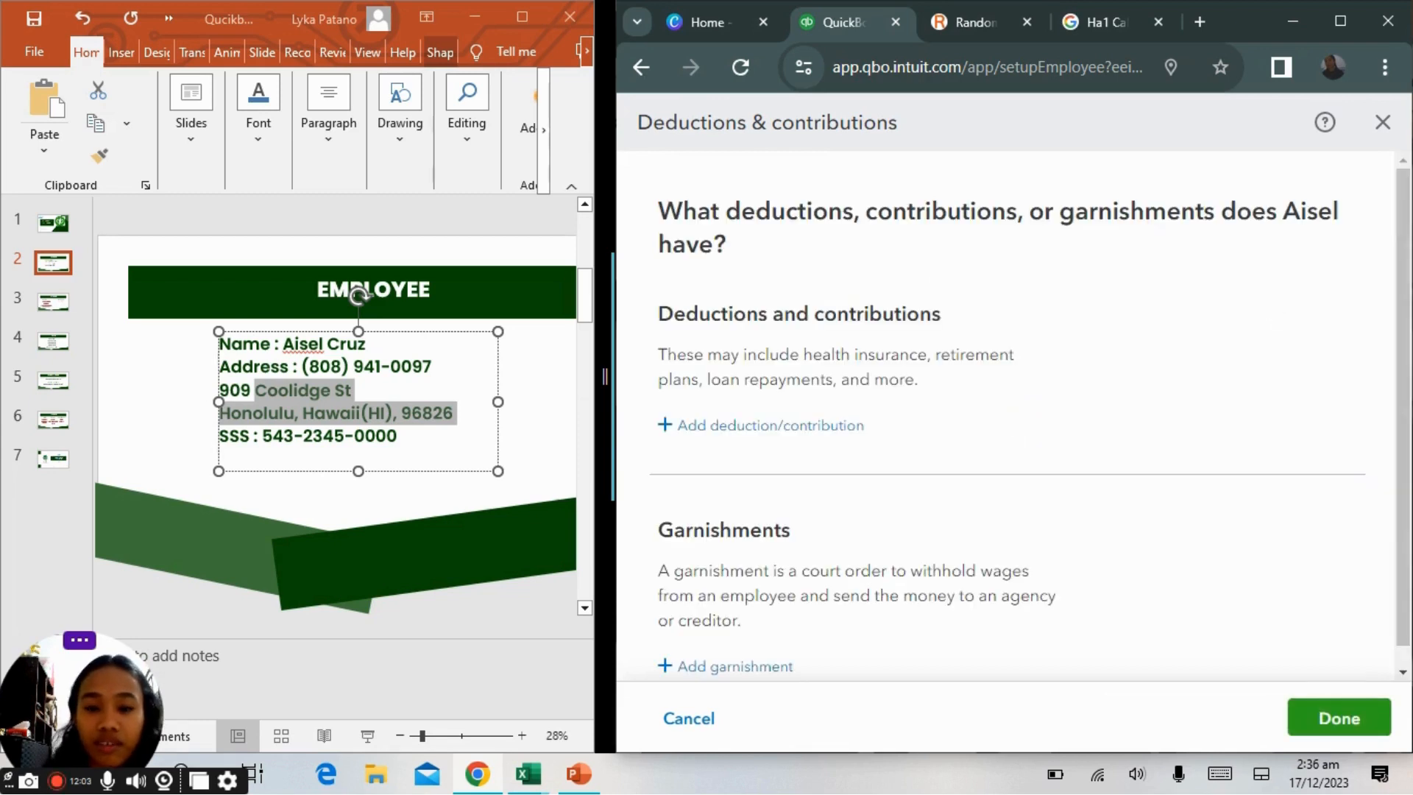
scroll(1207, 287, "down", 1)
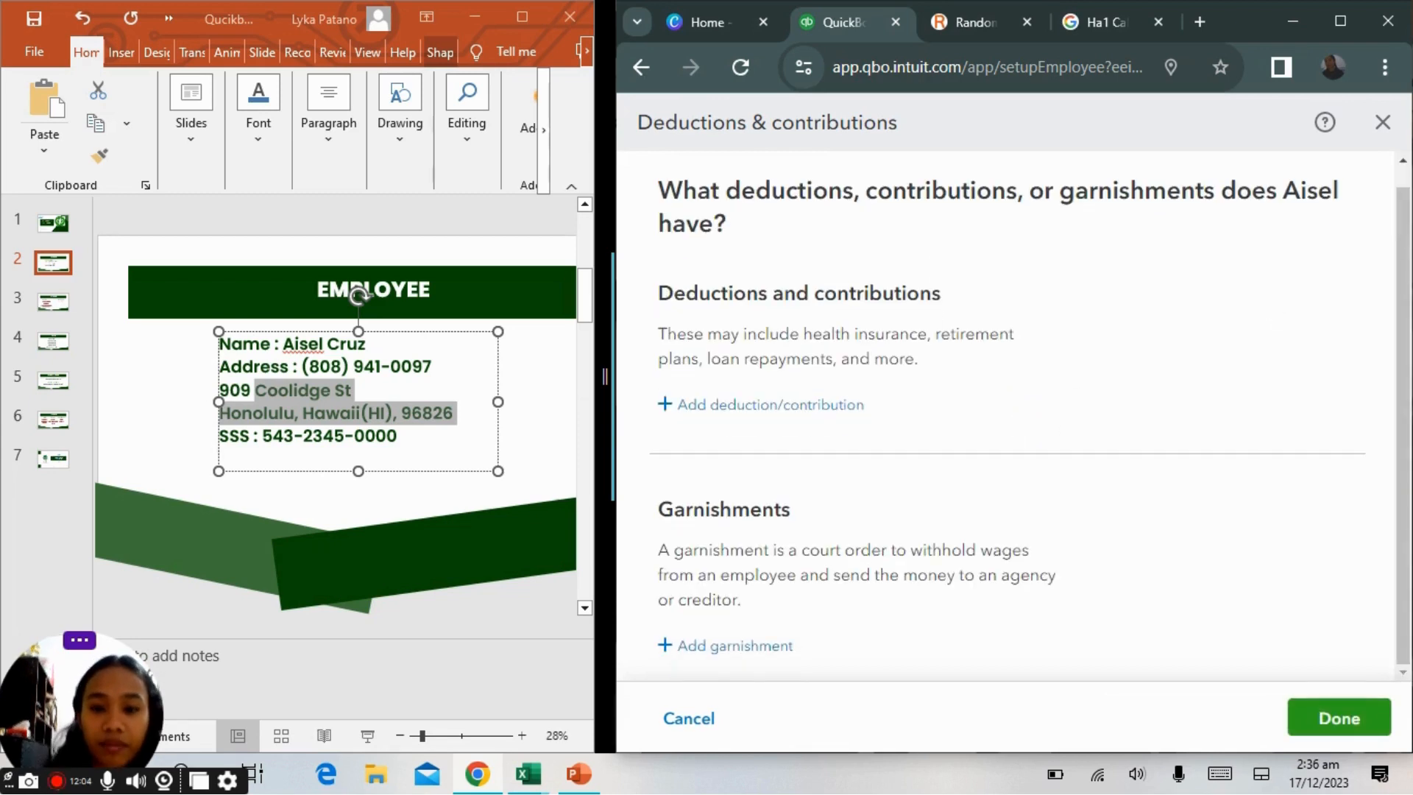
left_click(774, 411)
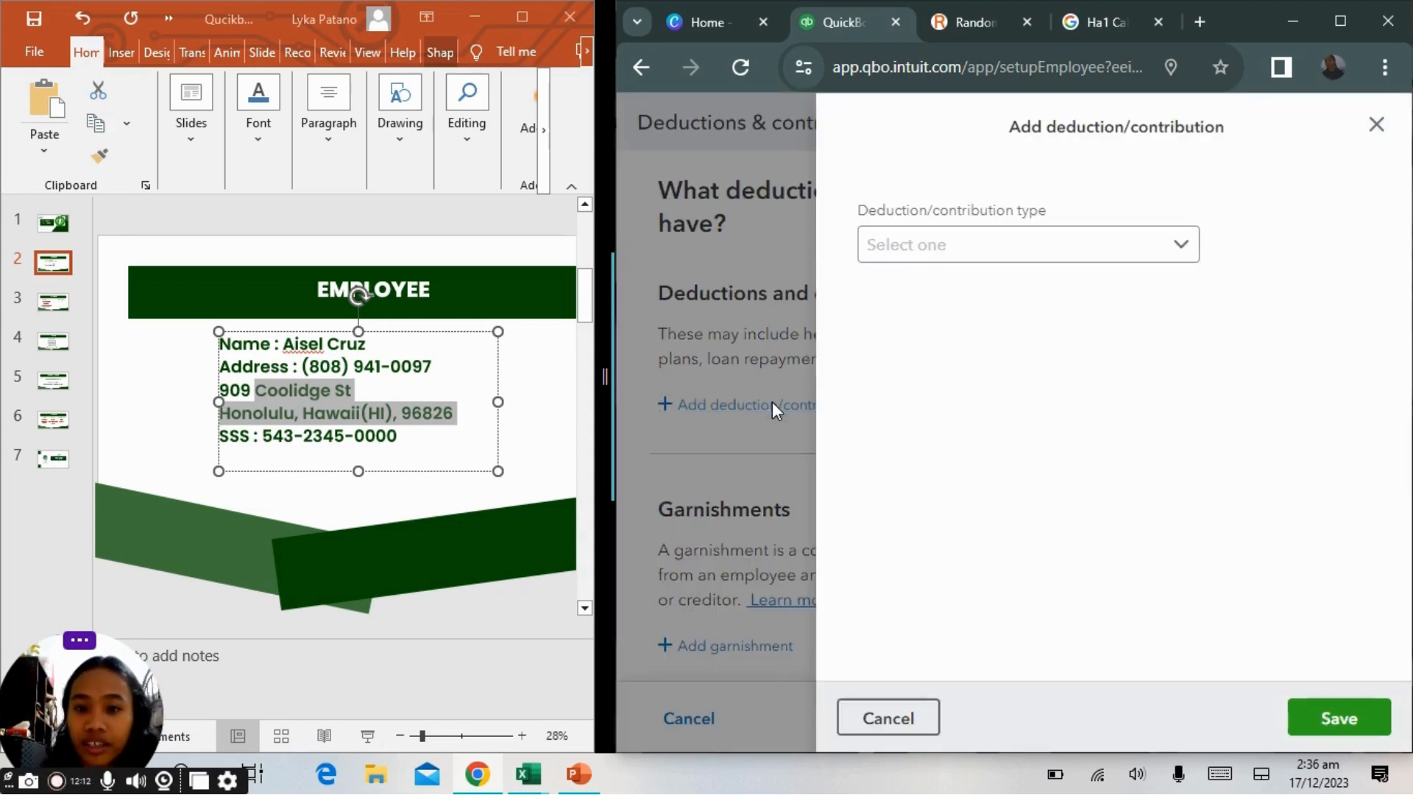
Choose Health insurance as the deduction type with Medical Insurance as its type.
left_click(1018, 259)
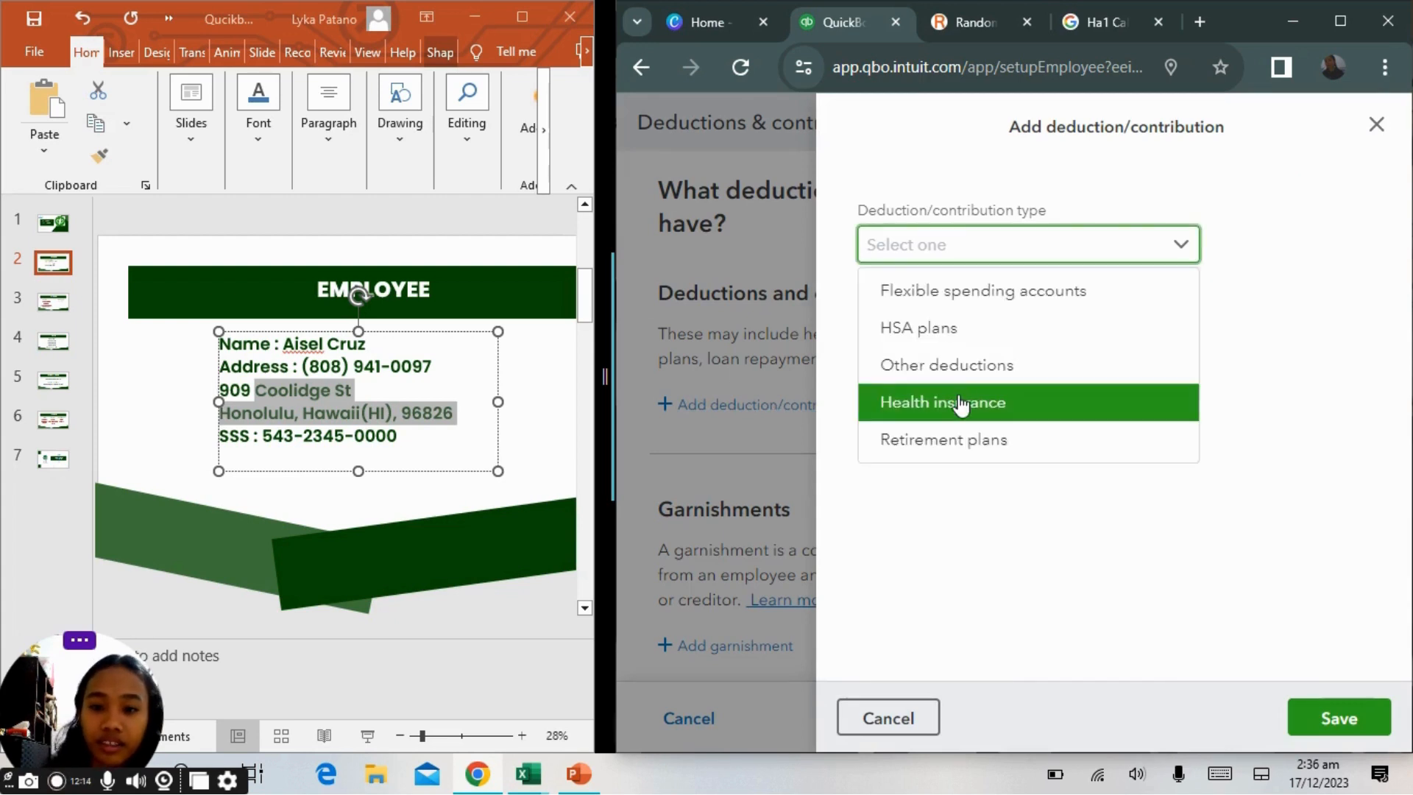
left_click(957, 401)
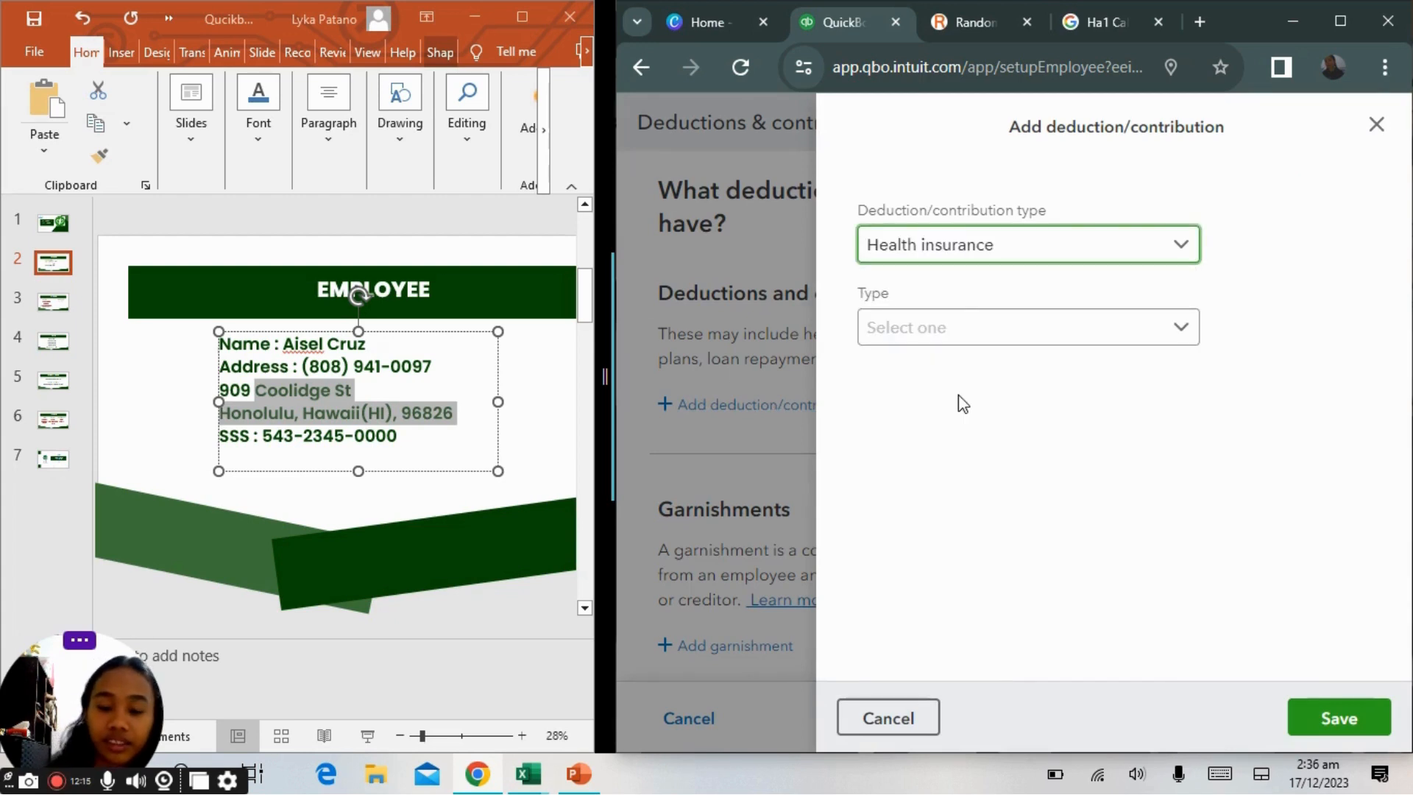
left_click(957, 330)
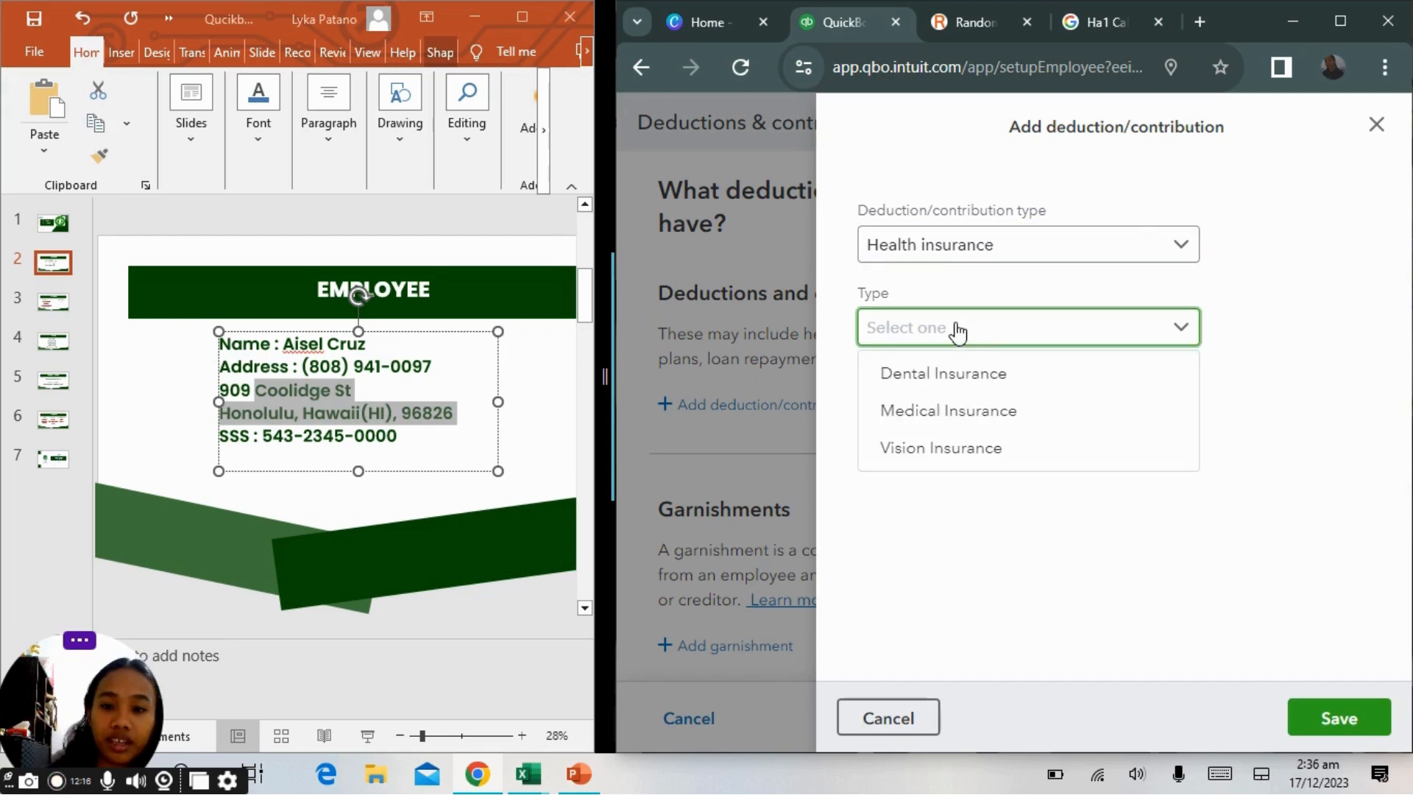
left_click(953, 416)
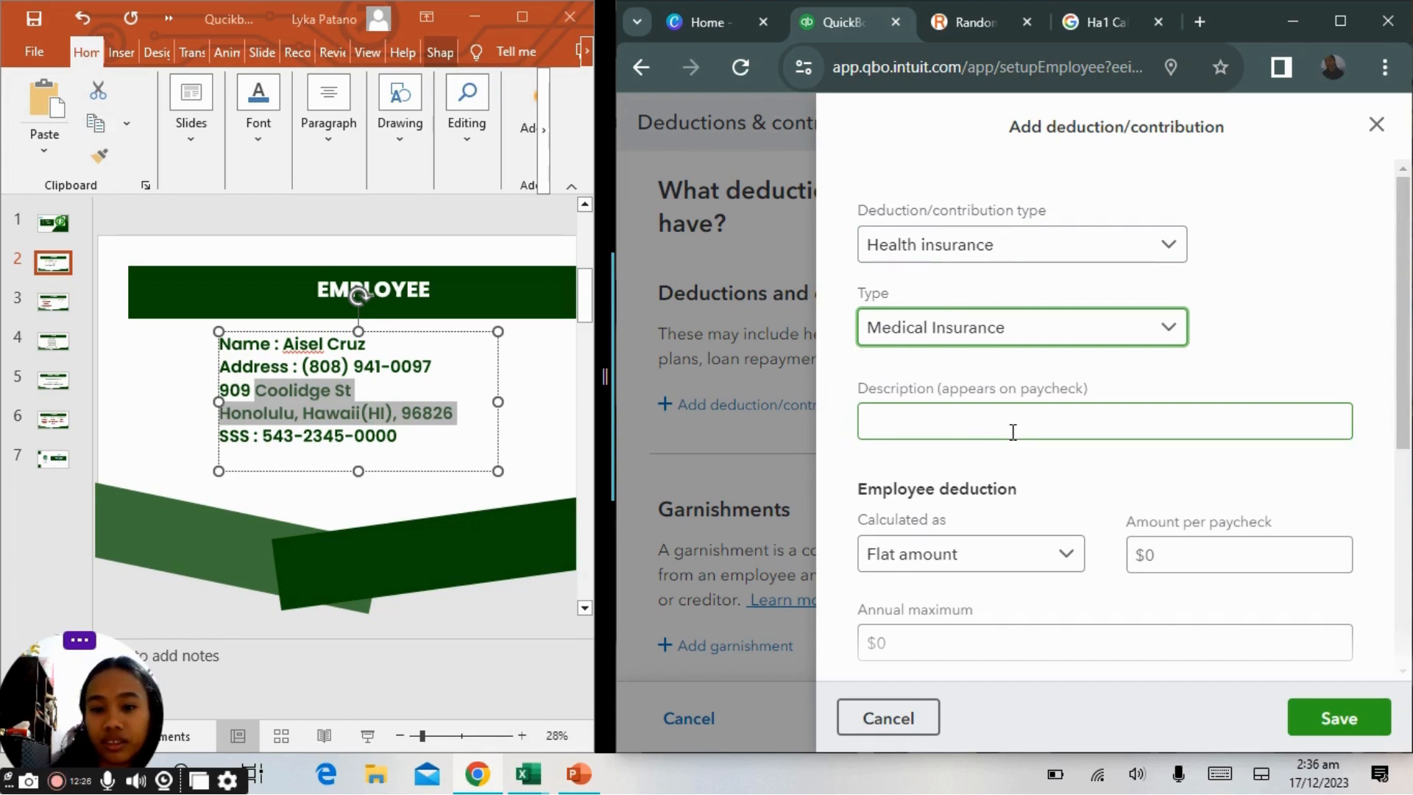
Set the employee deduction to a flat $20 per paycheck with a $25 annual maximum.
scroll(1104, 420, "down", 3)
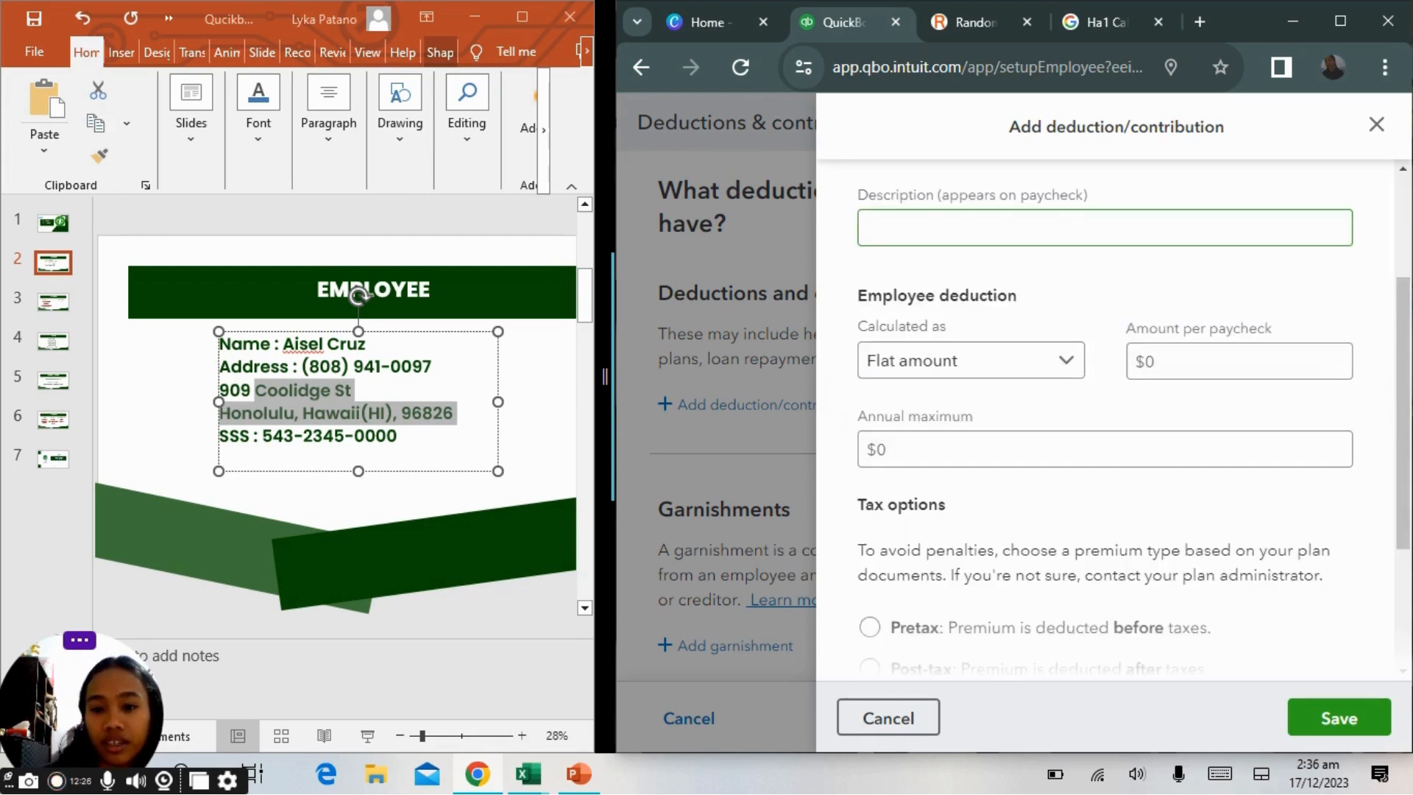
left_click(1238, 361)
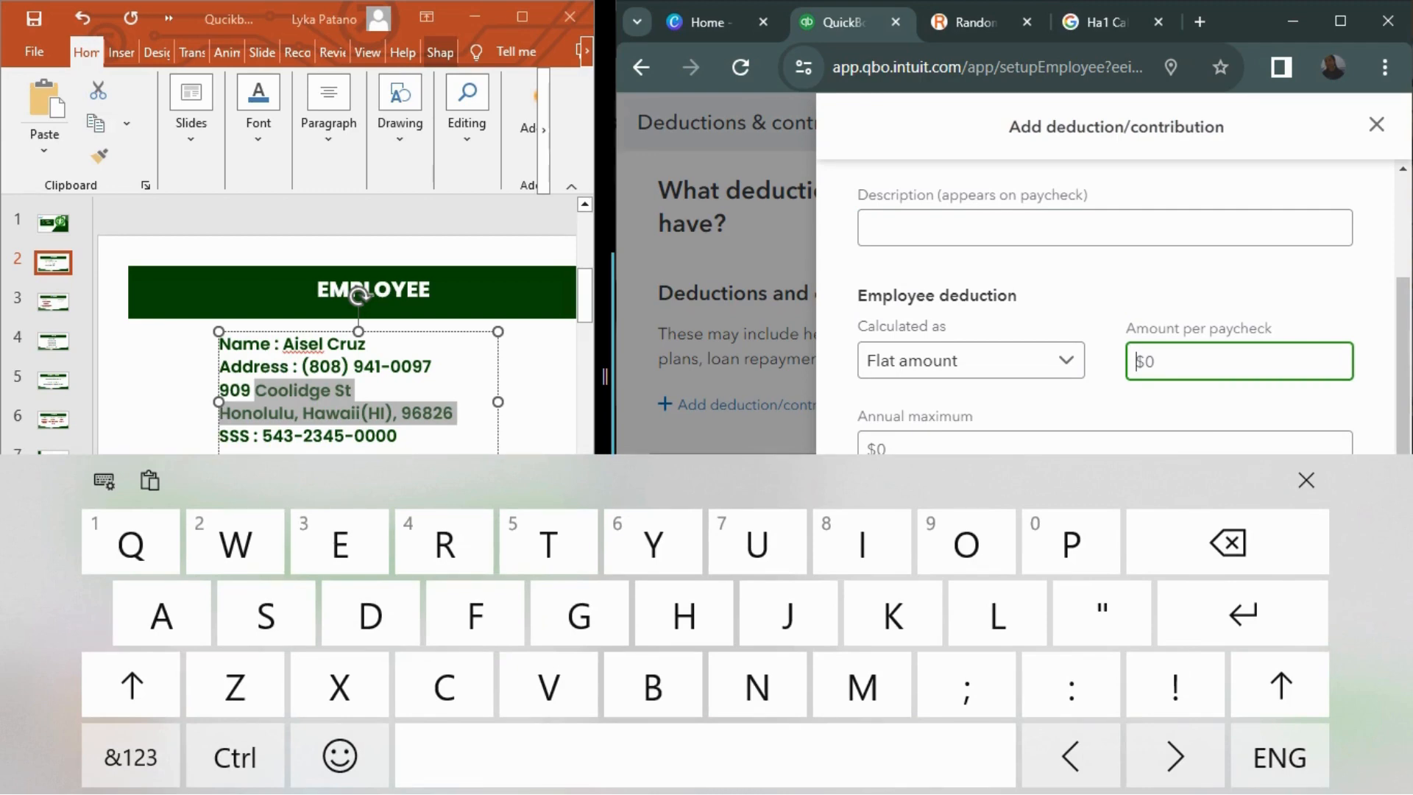
type("20")
left_click(1015, 444)
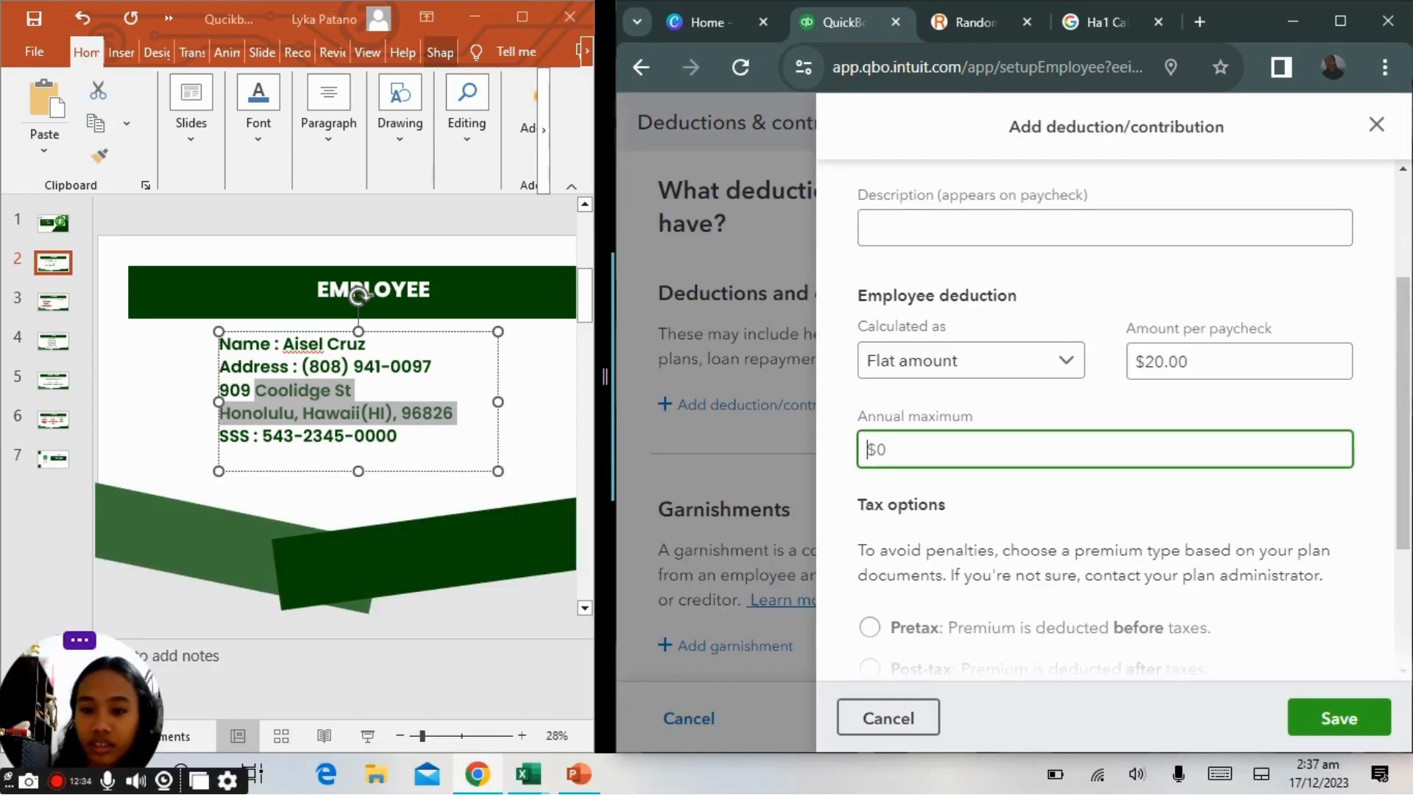
type("25")
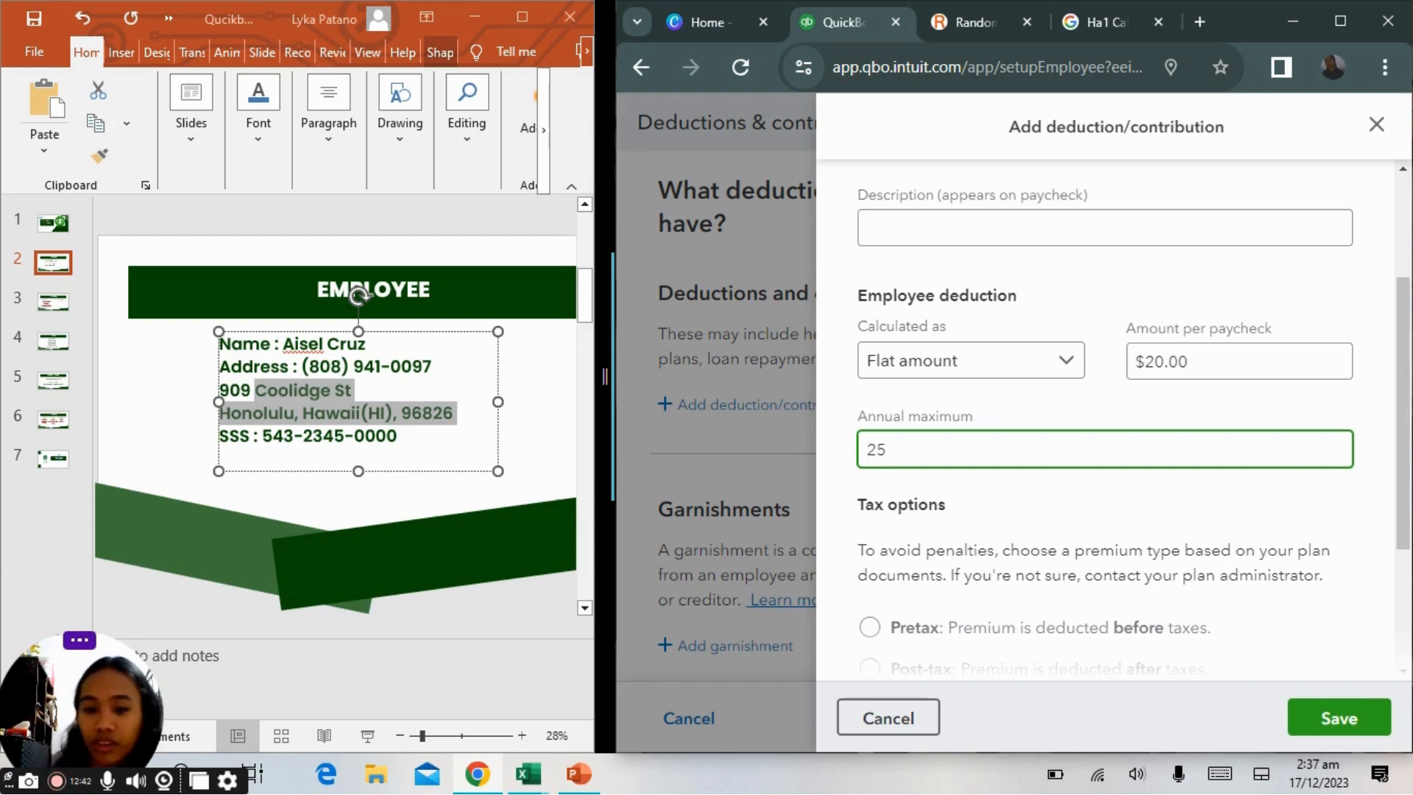
Select Pretax as the premium tax option for the deduction.
scroll(1106, 420, "down", 2)
left_click(870, 467)
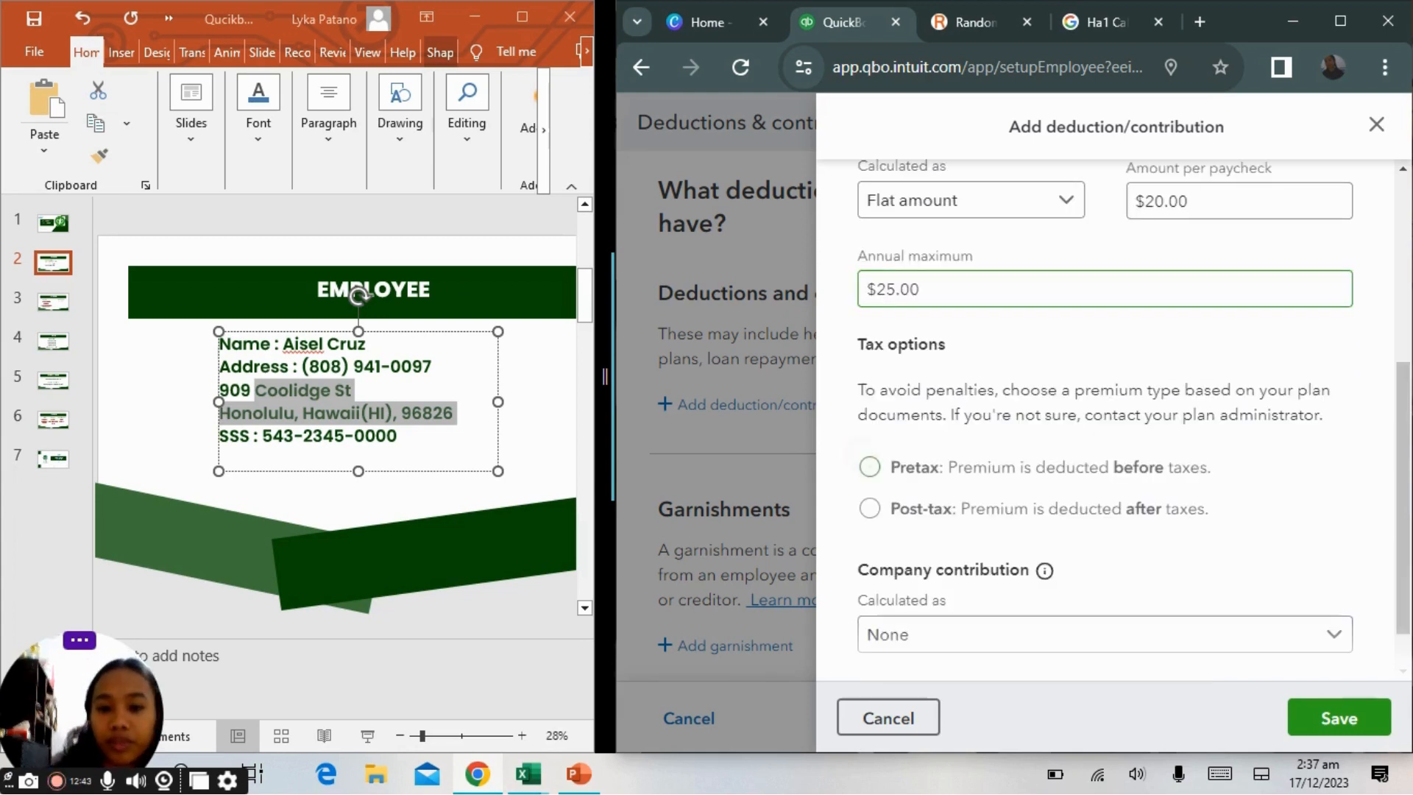
scroll(1106, 420, "down", 1)
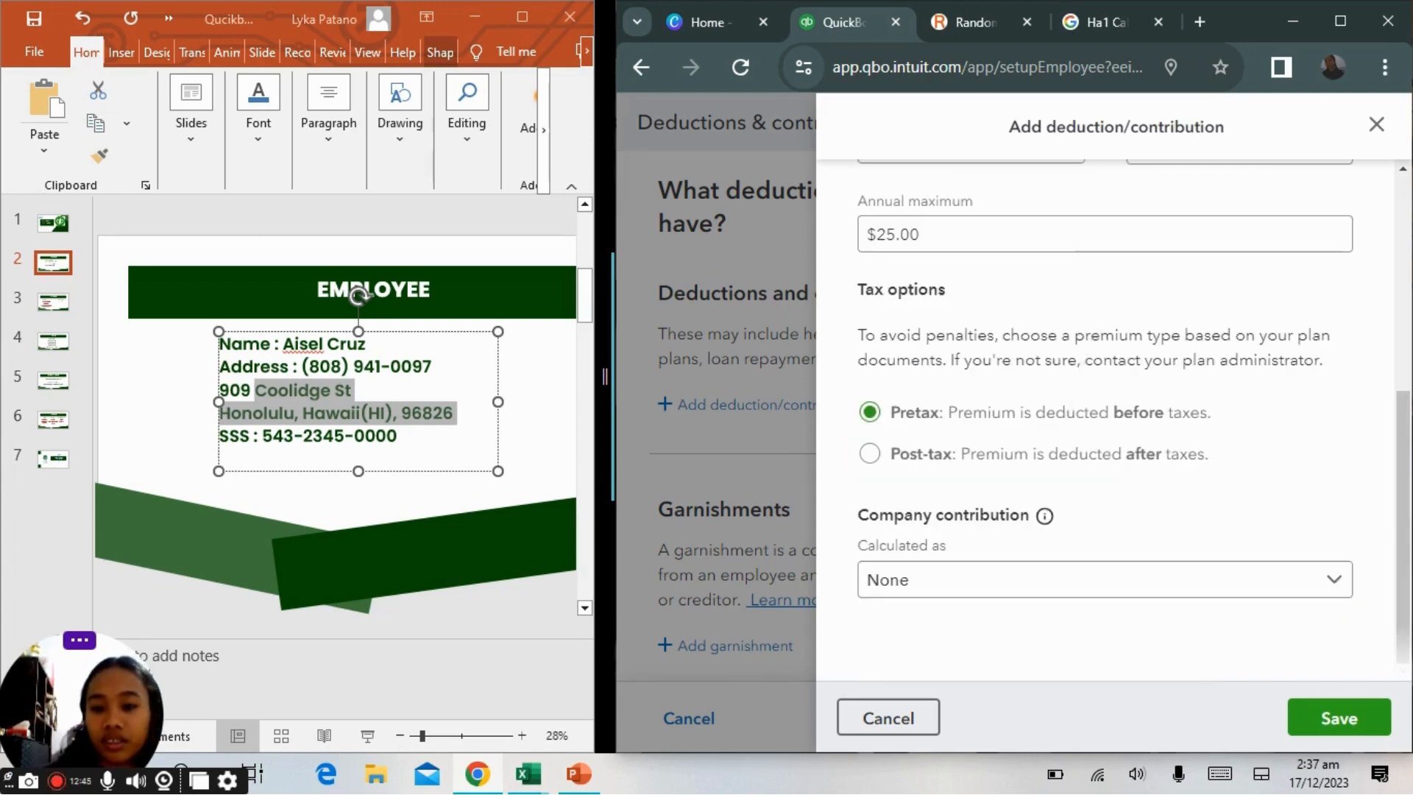
Set the company contribution to a flat $20 per paycheck with a $25 annual maximum.
left_click(905, 581)
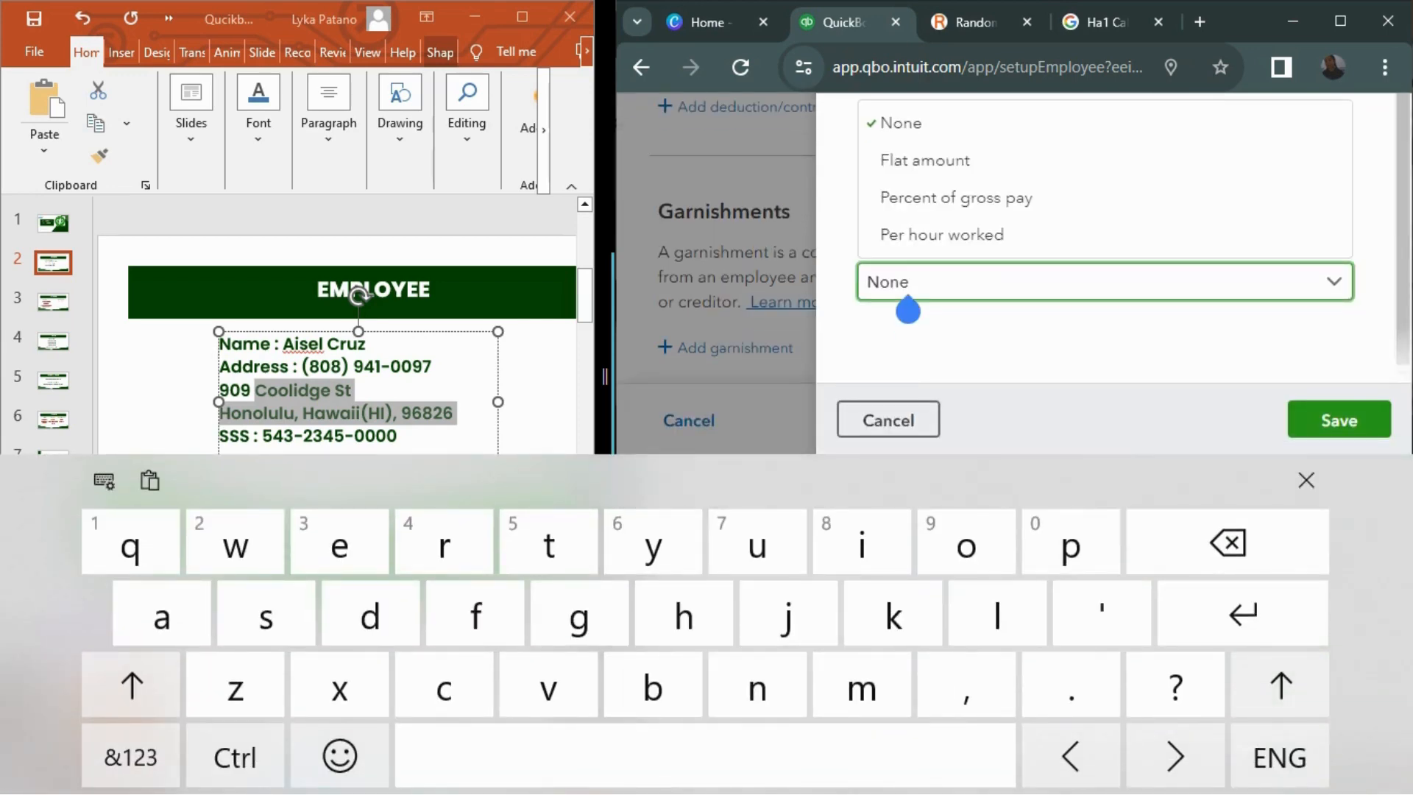
left_click(925, 160)
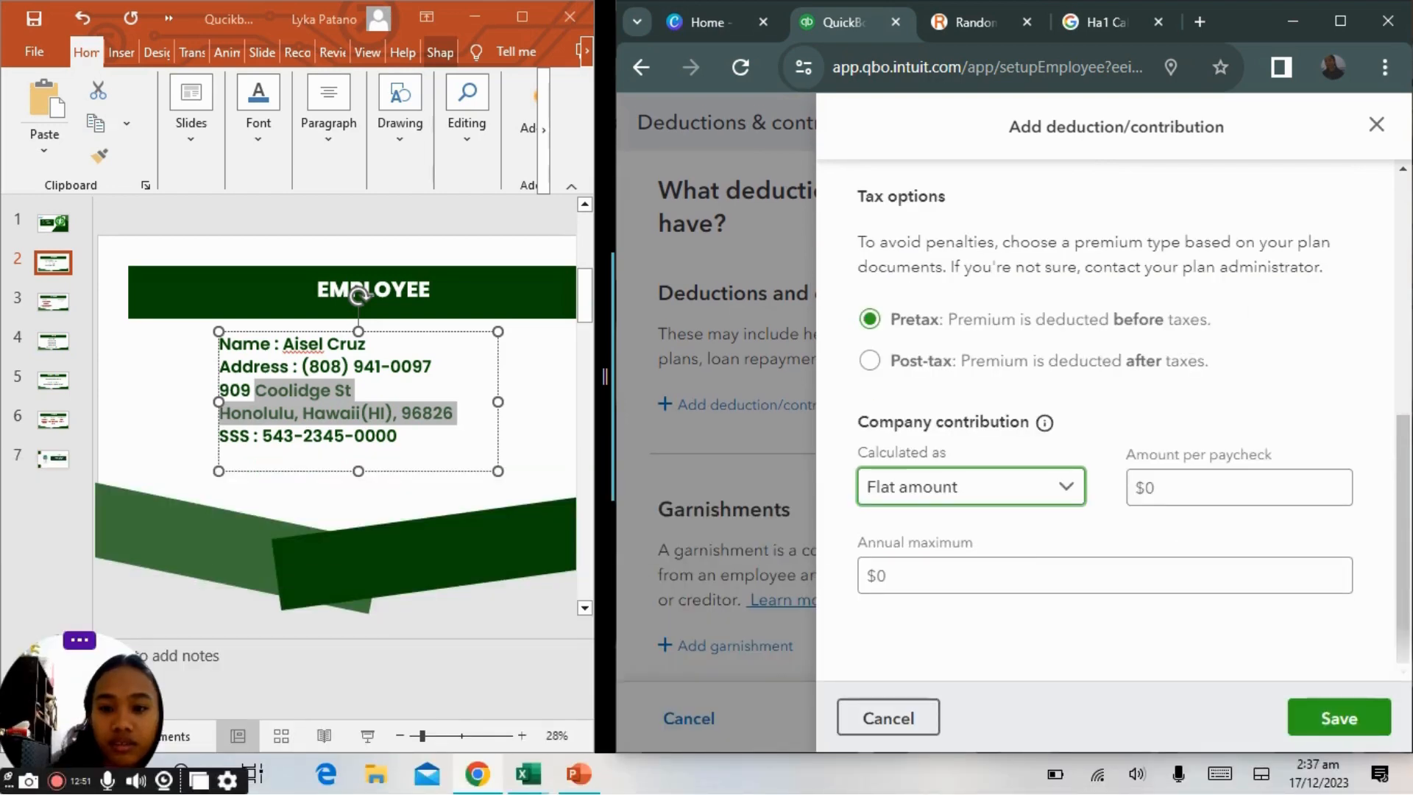
left_click(1239, 487)
type("20")
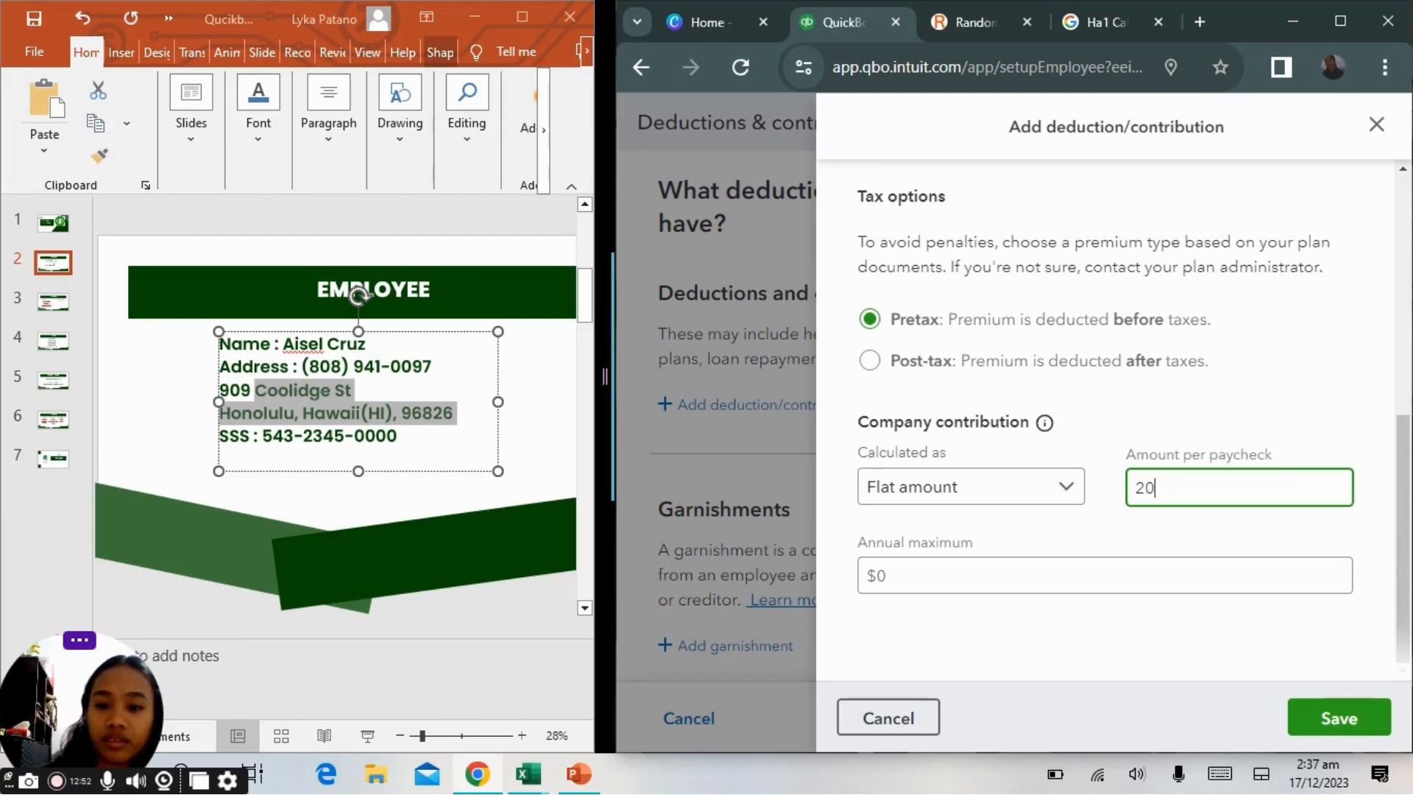
key("Tab")
type("25")
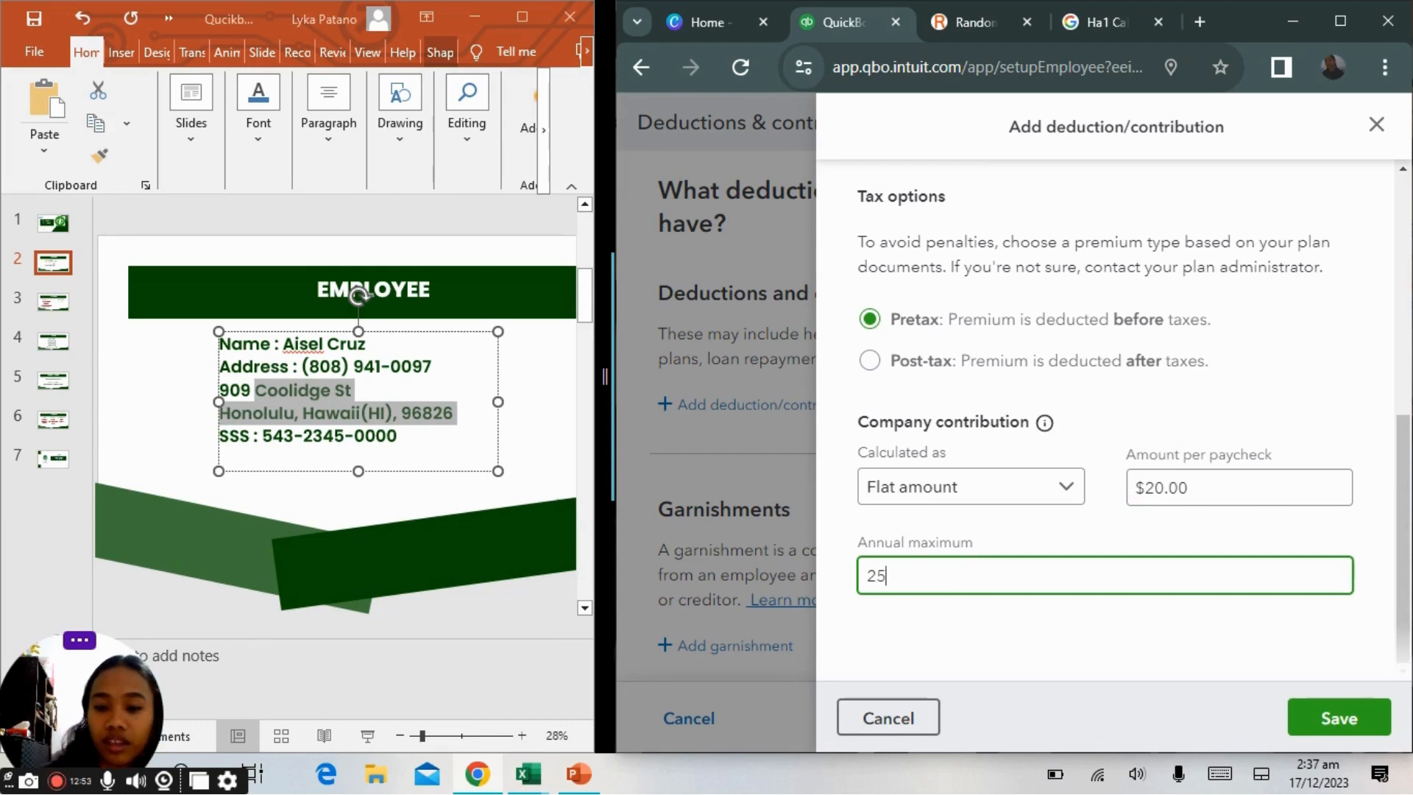
Save the health insurance deduction with RELEVANCE as its paycheck description.
left_click(1338, 717)
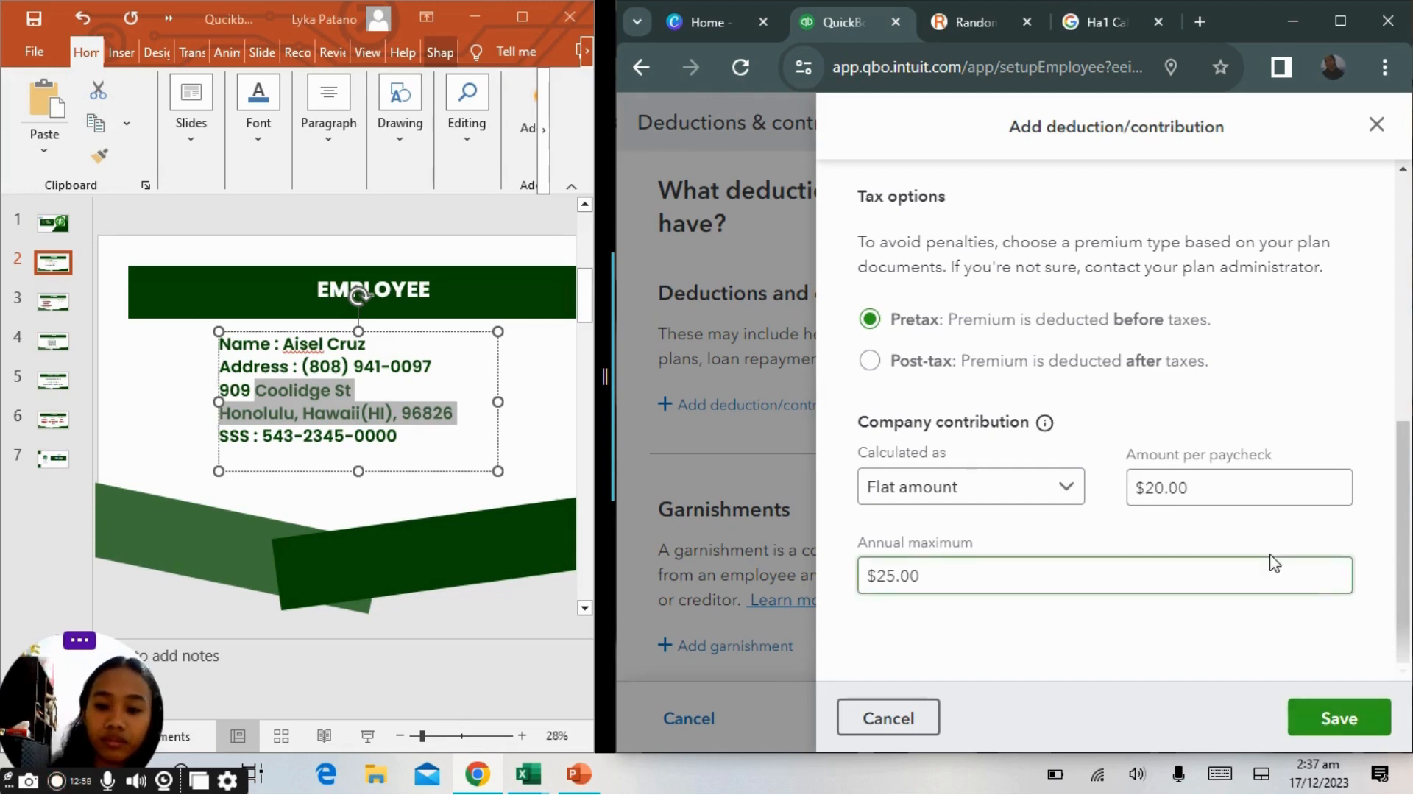
left_click(1335, 737)
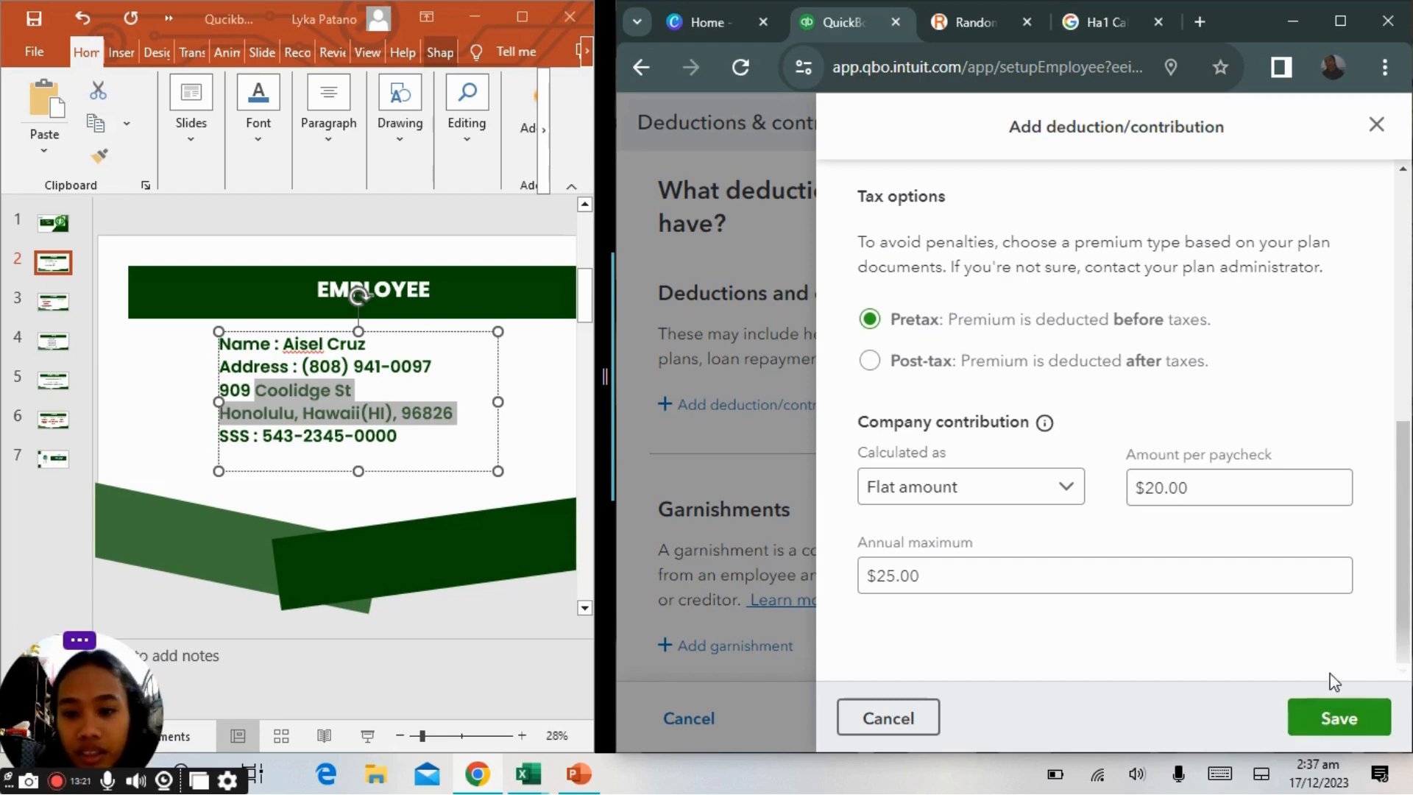
left_click(1366, 712)
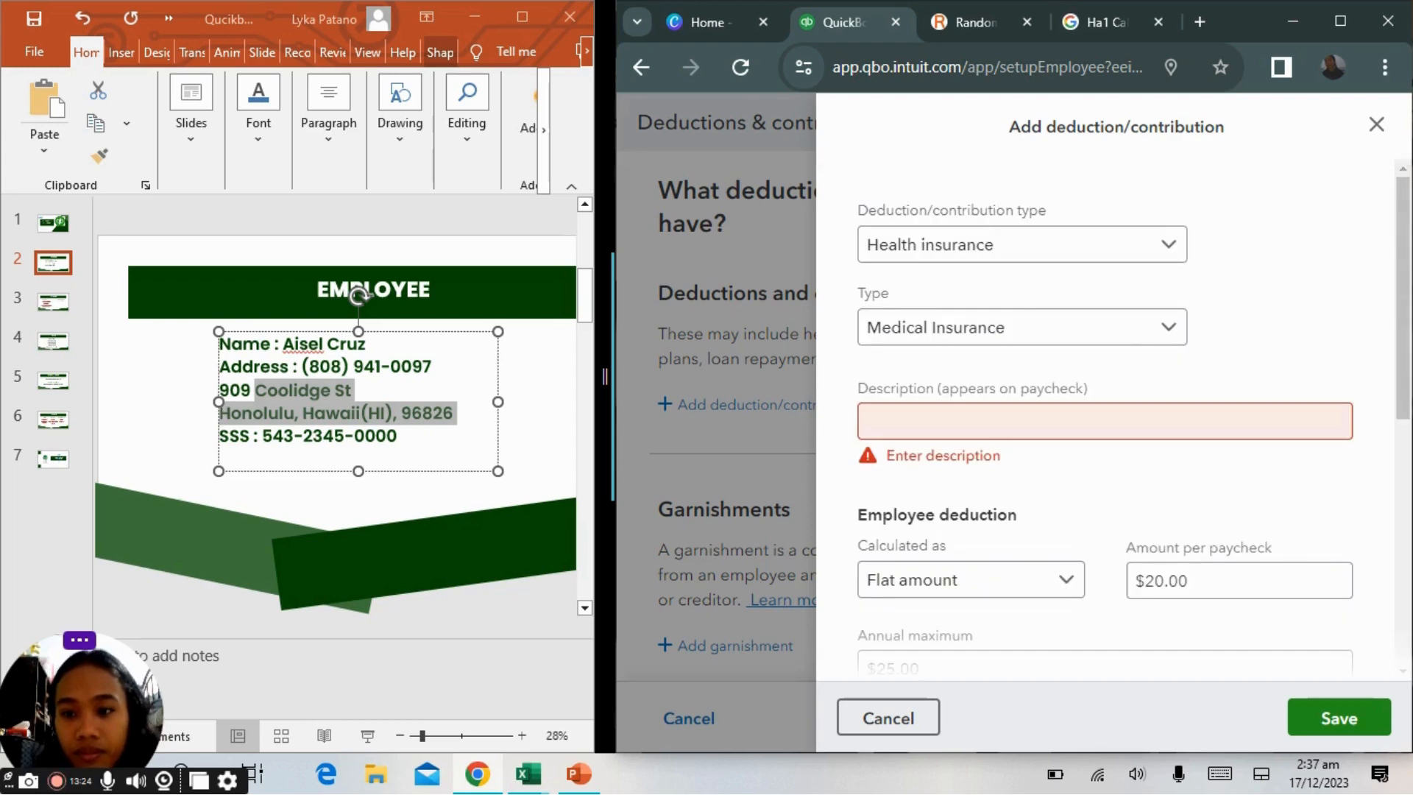
left_click(1104, 421)
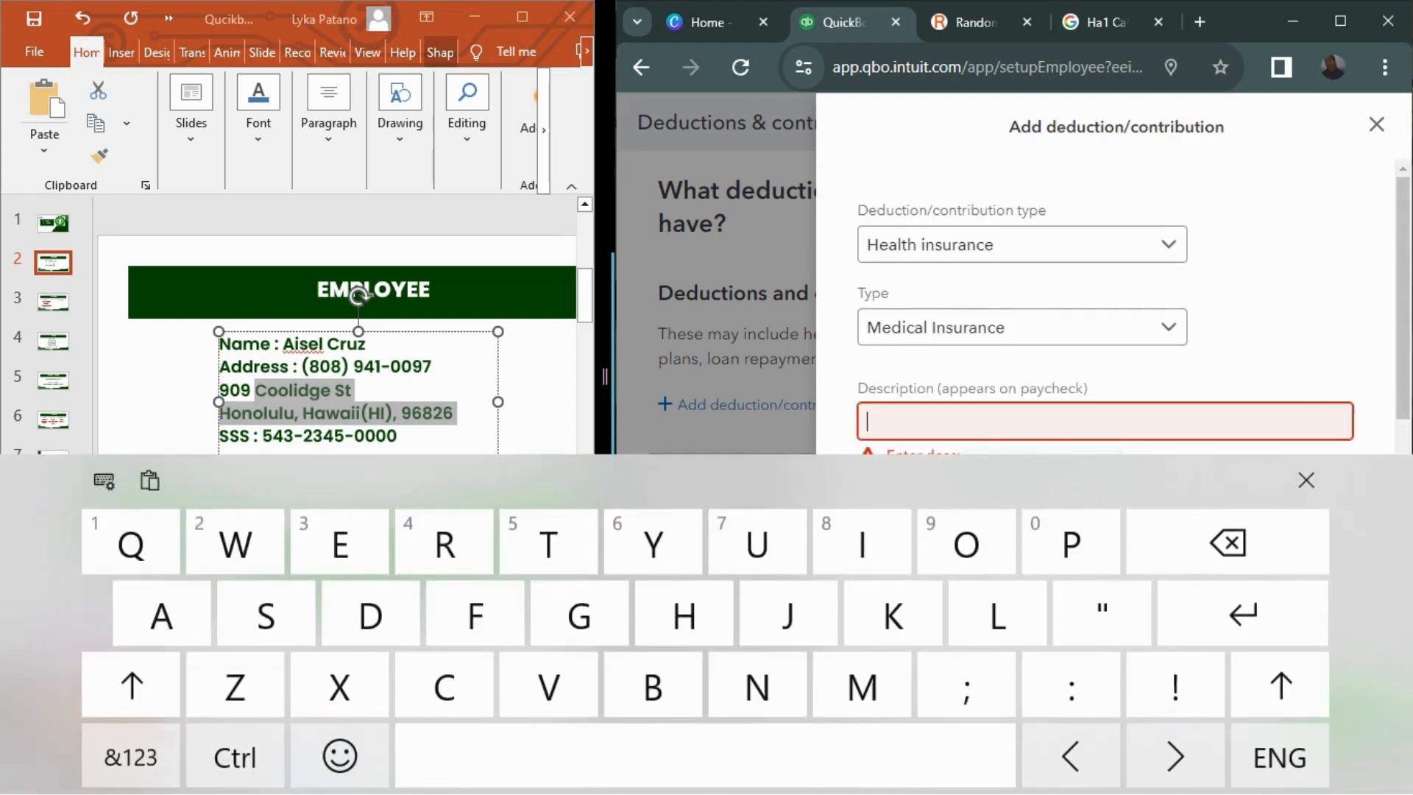
left_click(1307, 480)
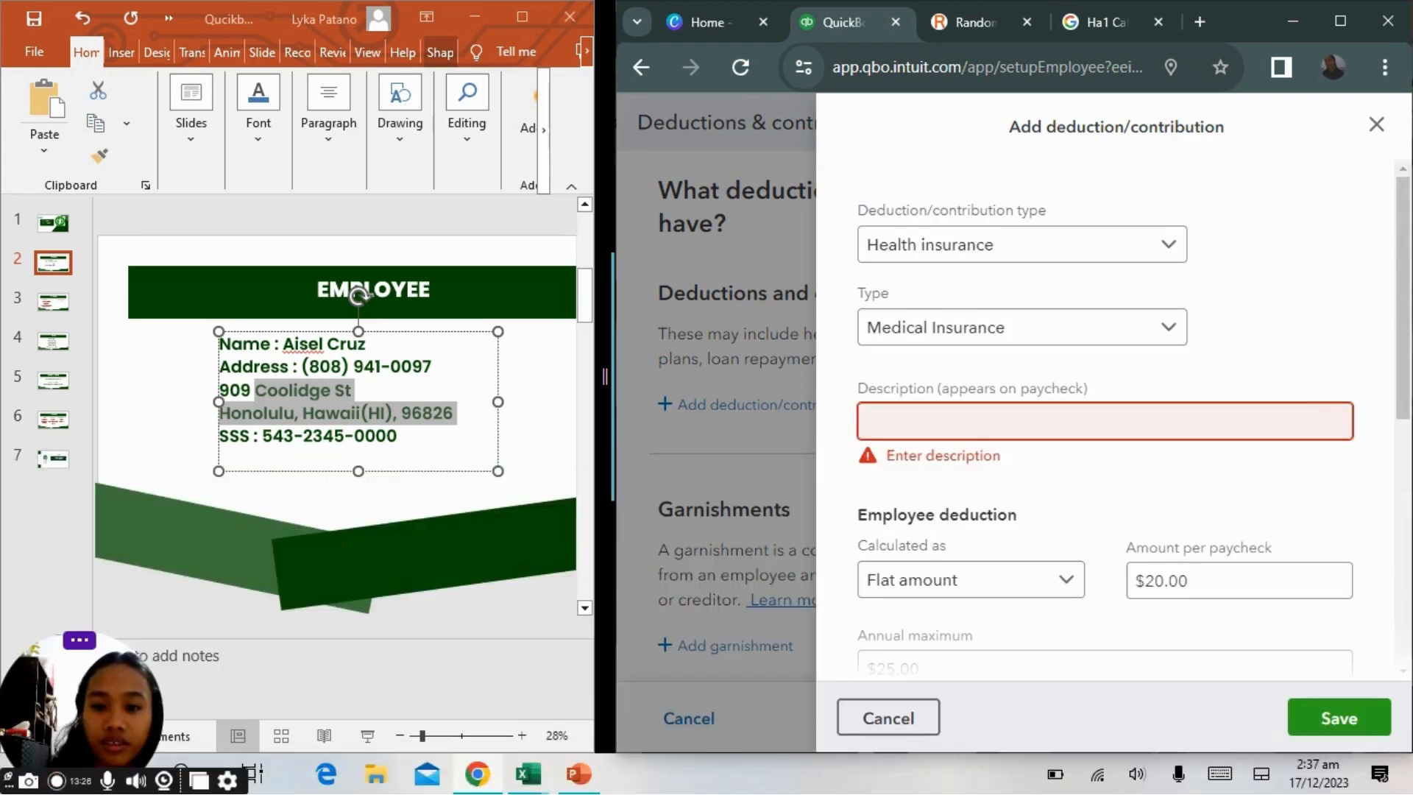
left_click(1104, 421)
left_click(1007, 472)
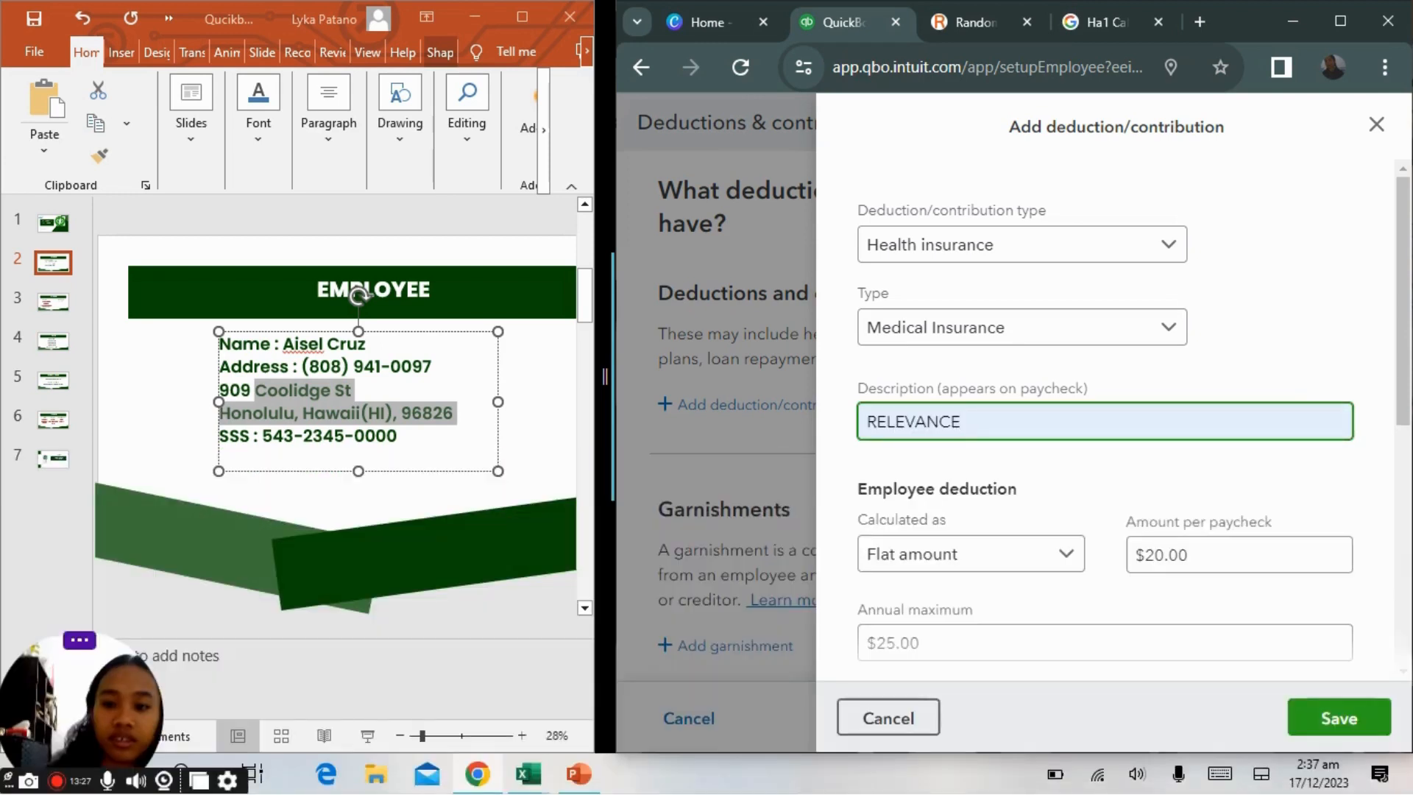
scroll(1104, 412, "down", 10)
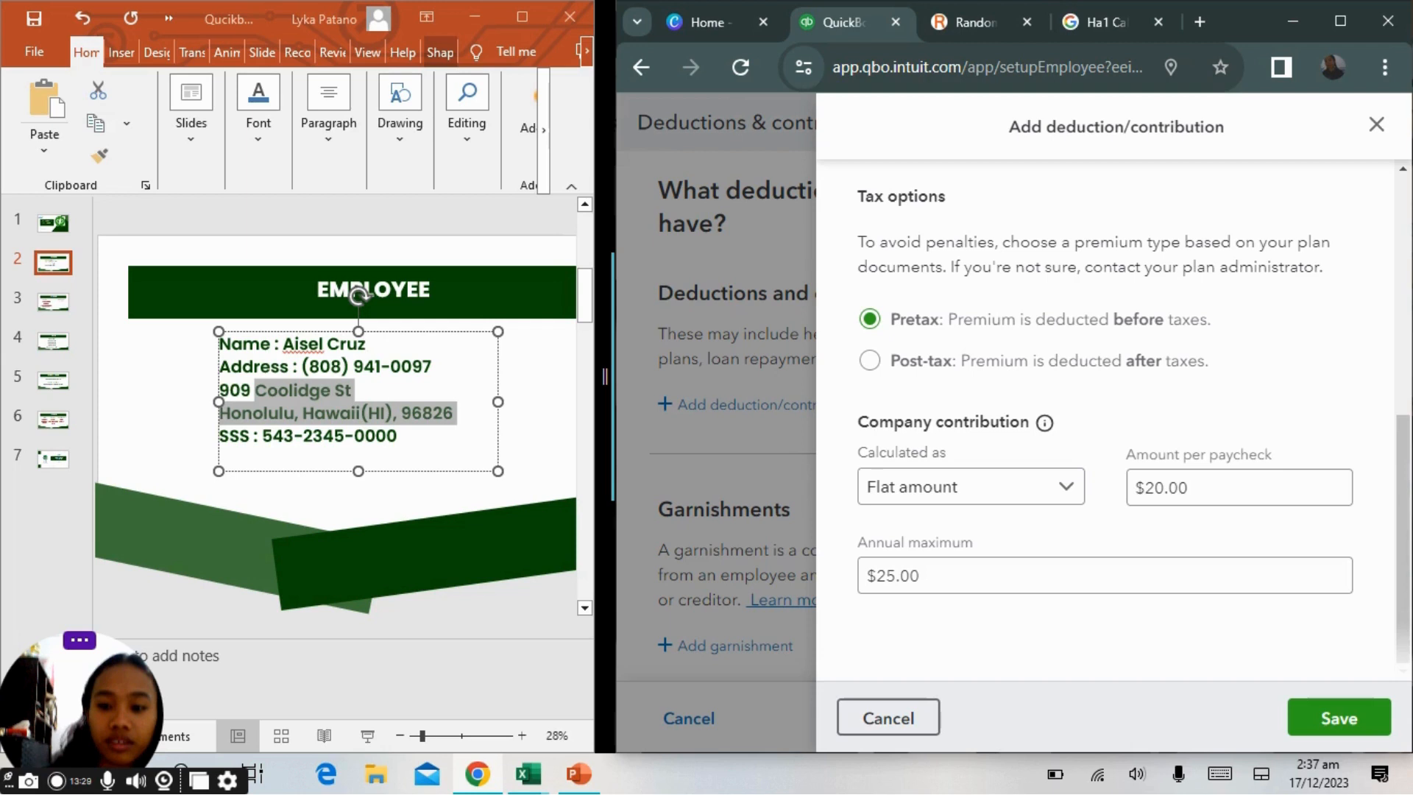
left_click(1339, 718)
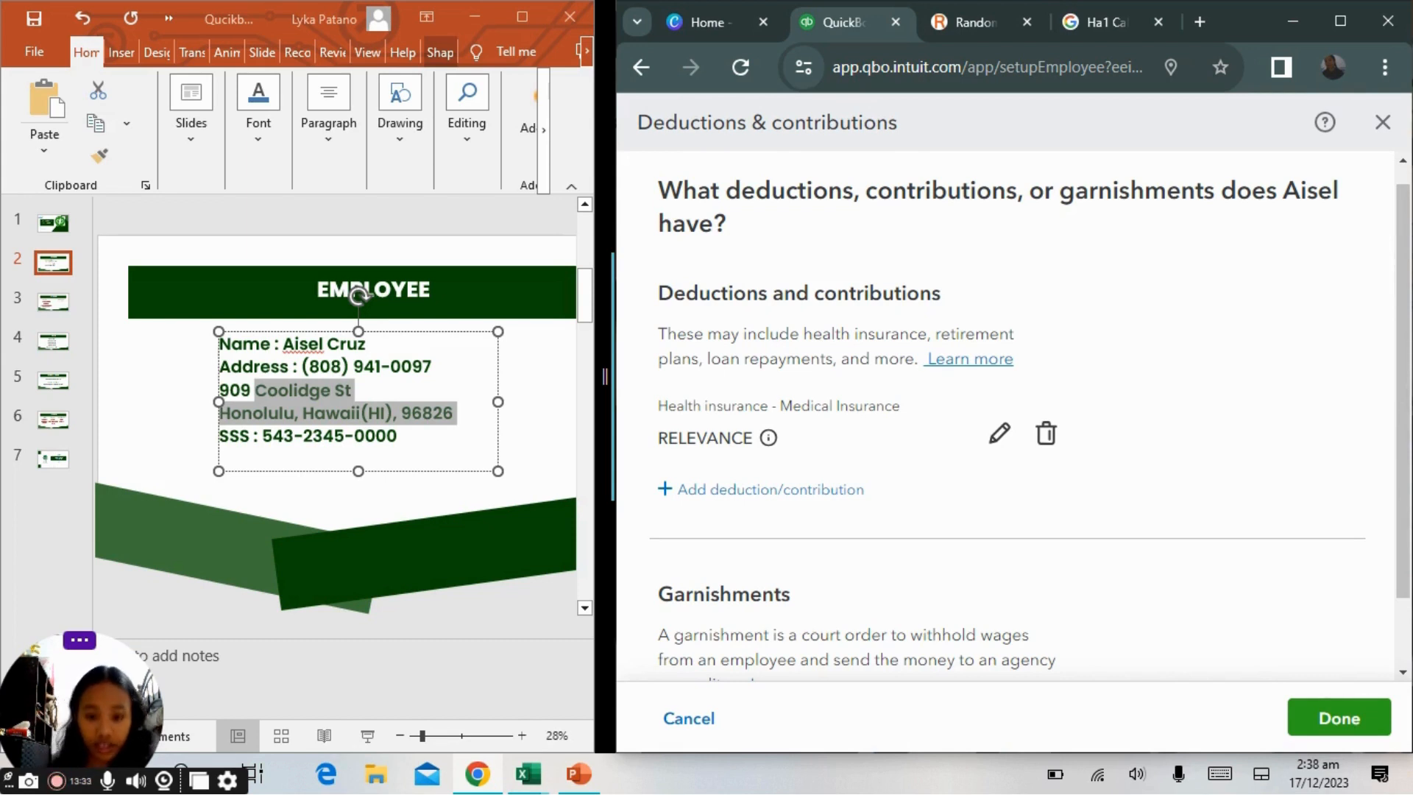
Finish editing the employee's profile.
scroll(1005, 416, "up", 1)
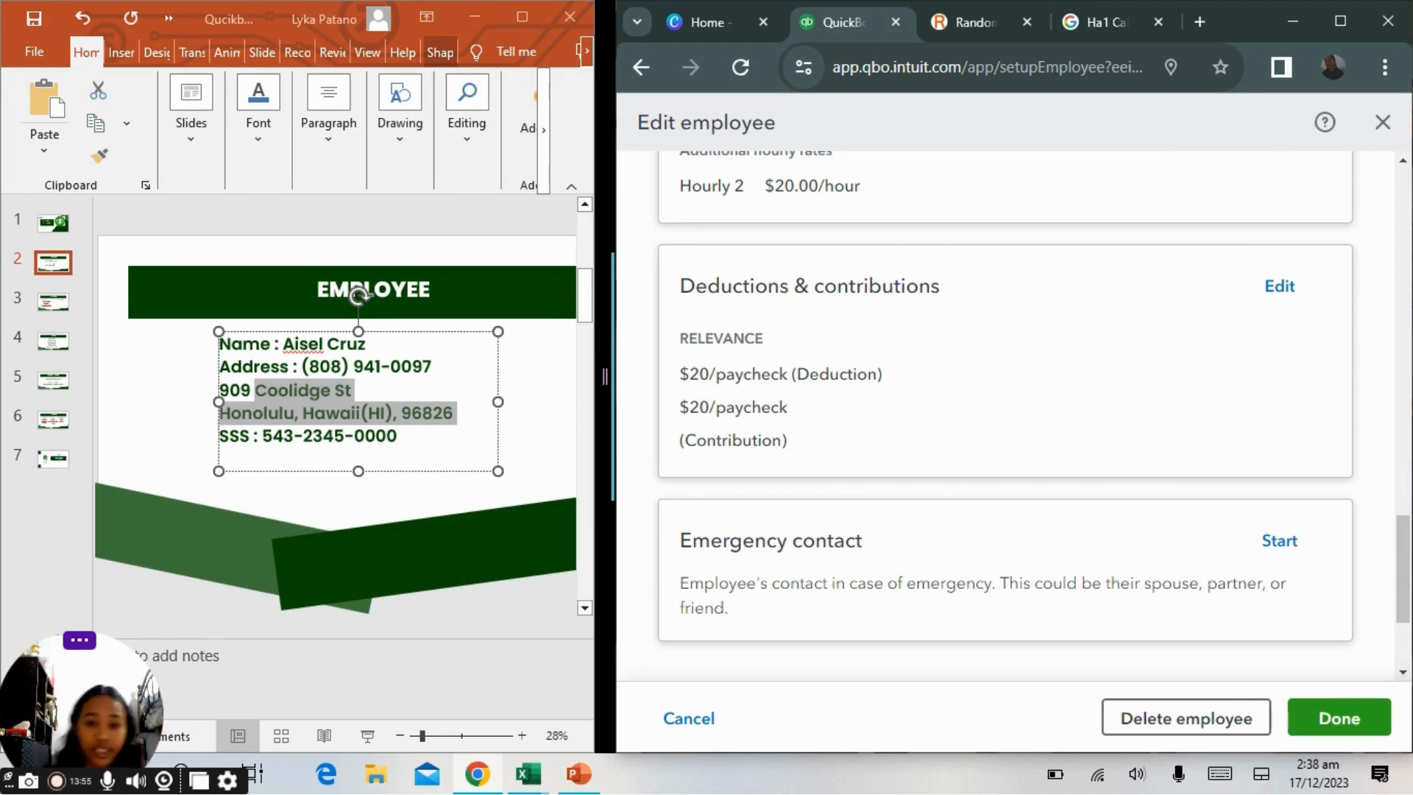
scroll(1399, 422, "up", 15)
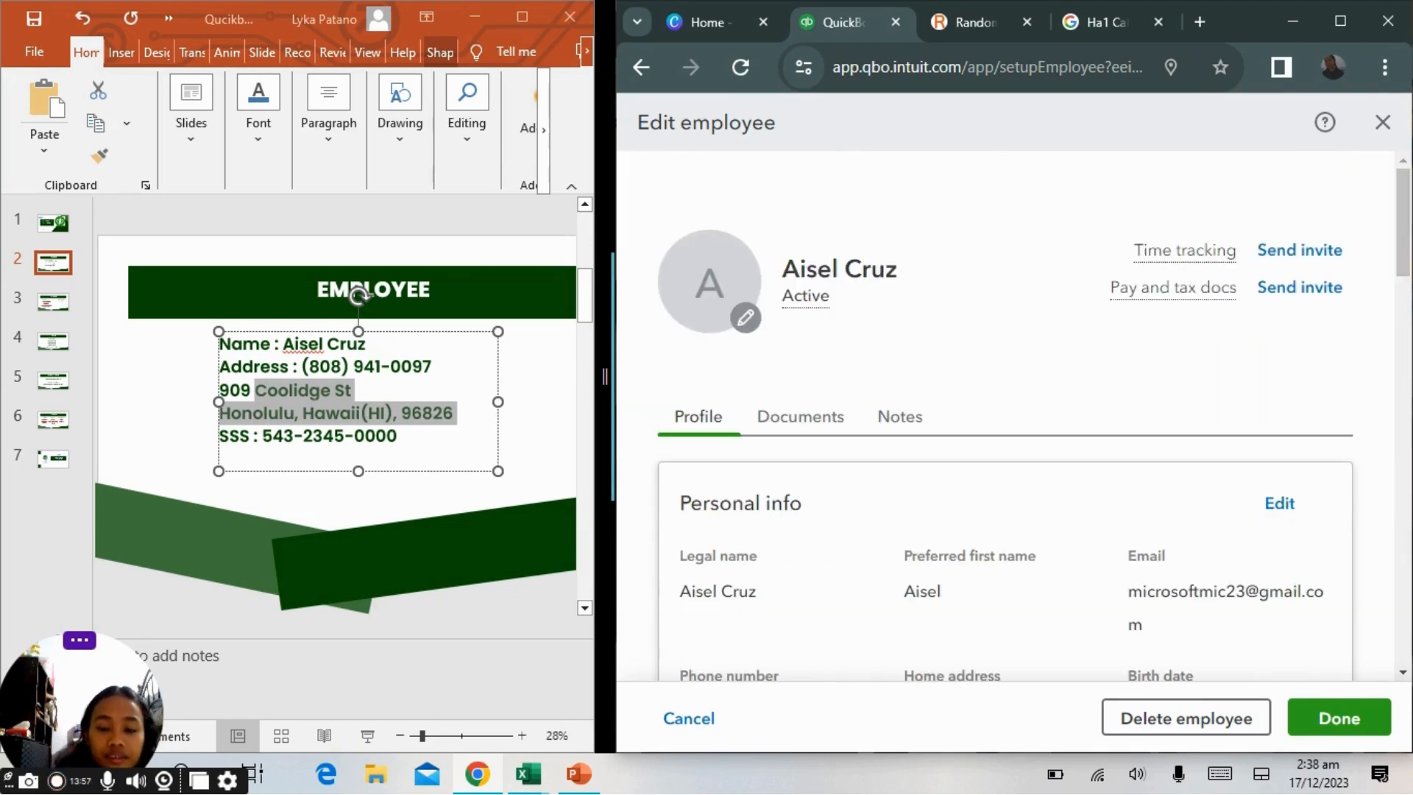
left_click(1340, 718)
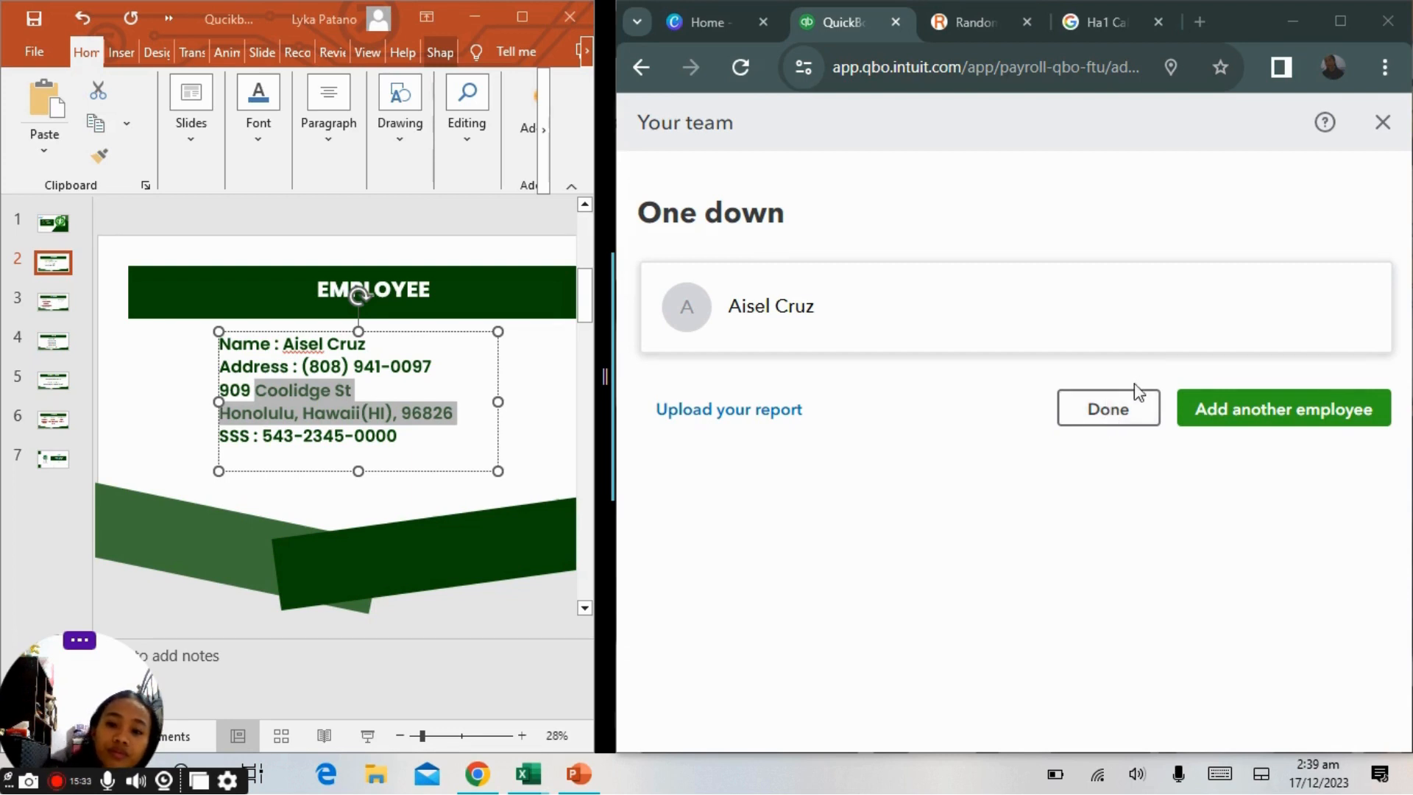
Finish the team setup, choose to pay the team, and preview the payroll.
left_click(1105, 418)
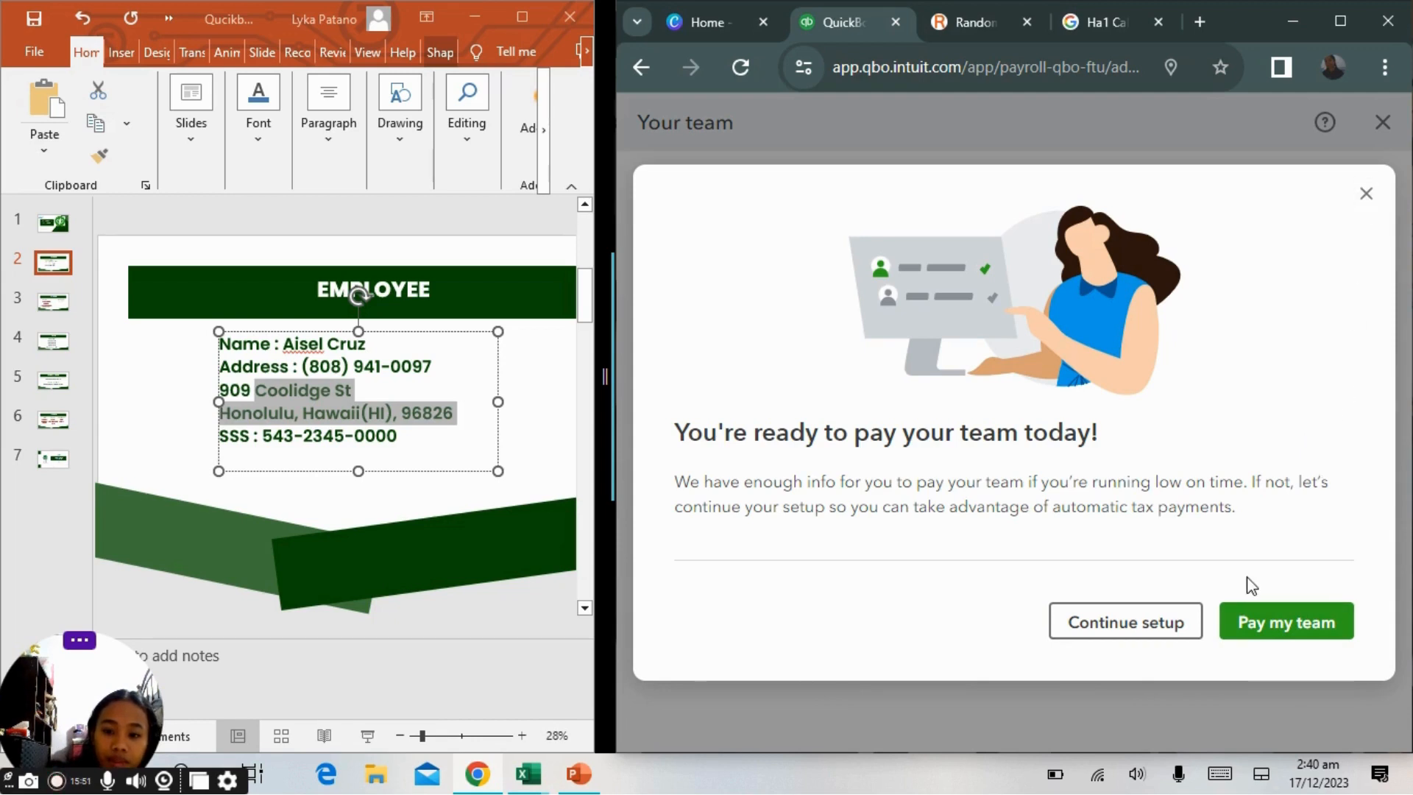
left_click(1260, 627)
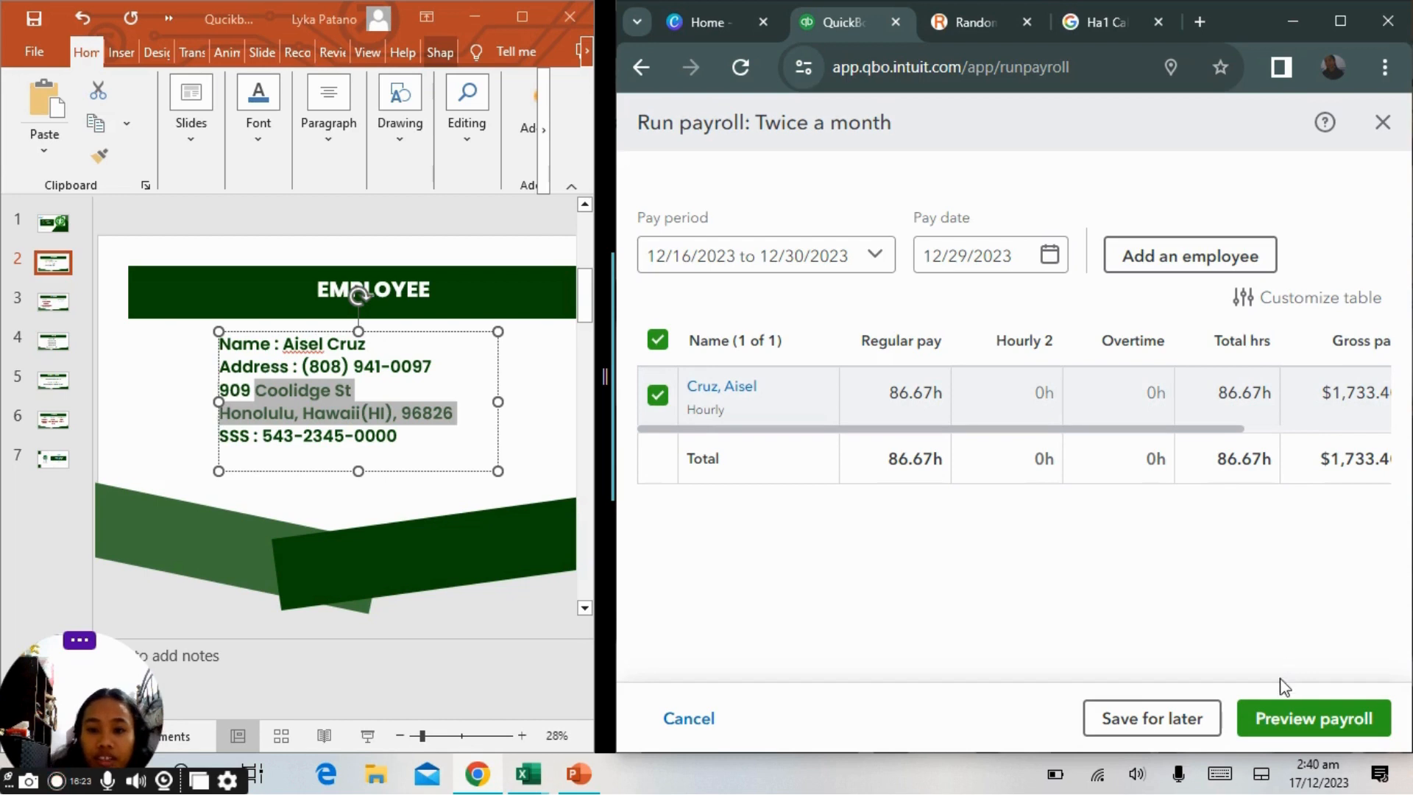
left_click(1266, 725)
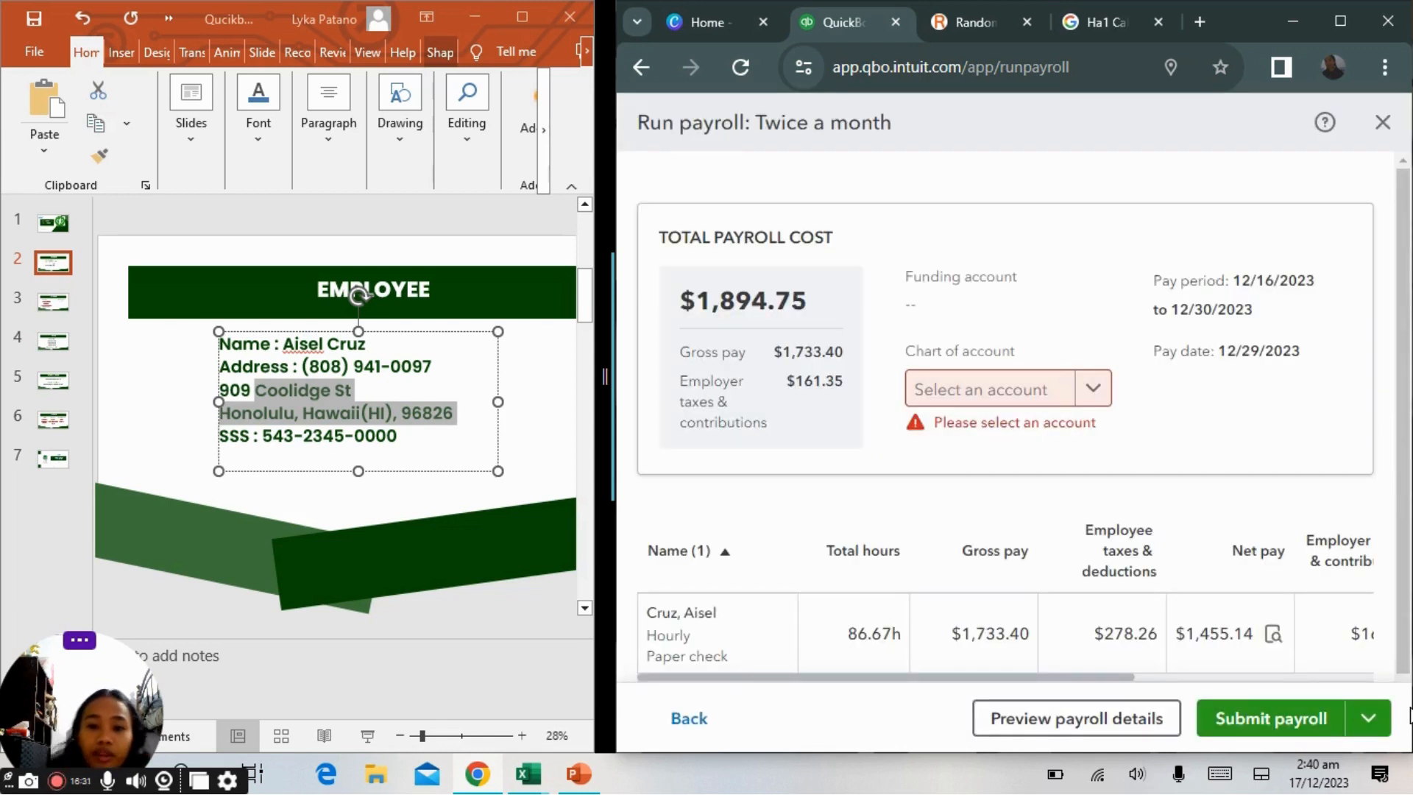
Select Bank of America as the payroll's chart of account and save the payroll for later.
left_click(1094, 399)
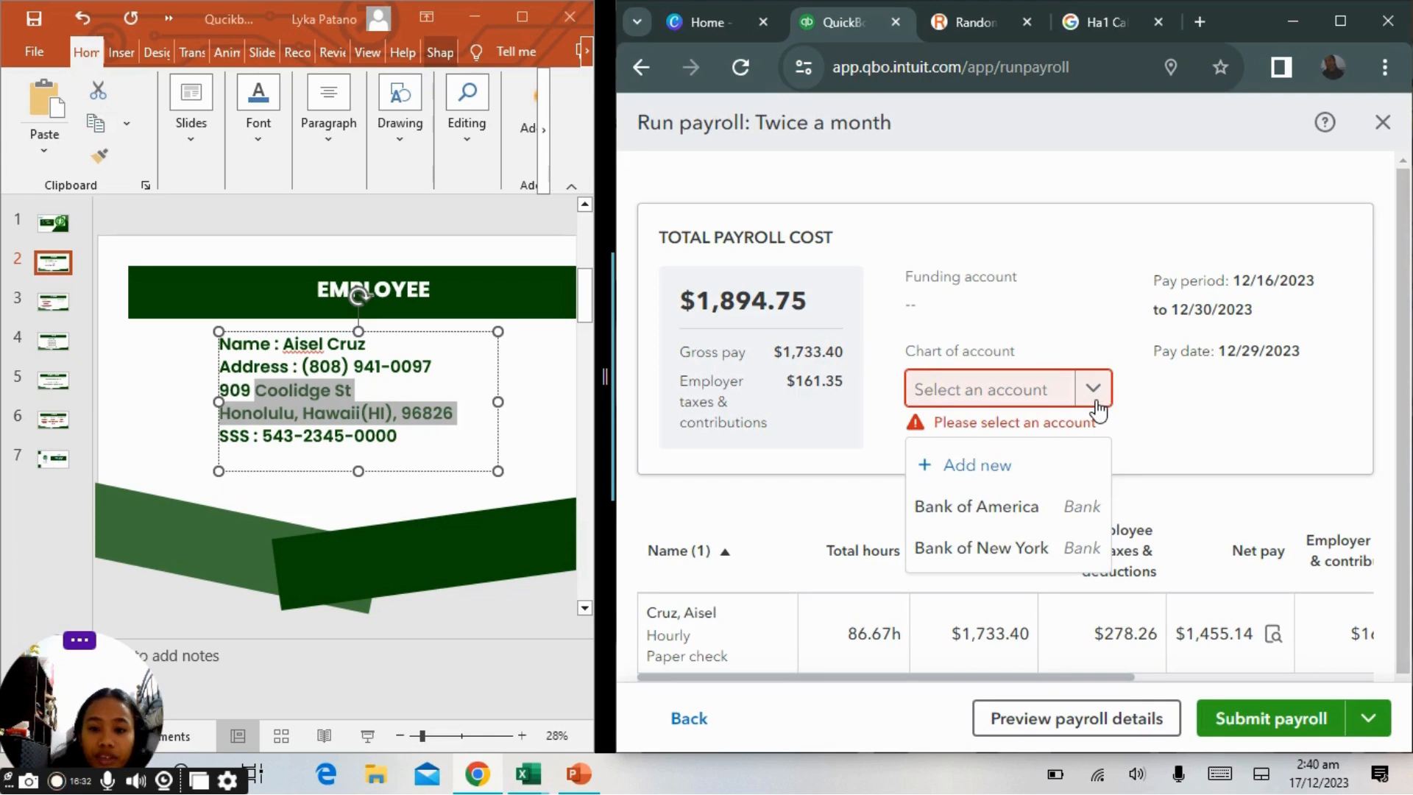
left_click(1009, 509)
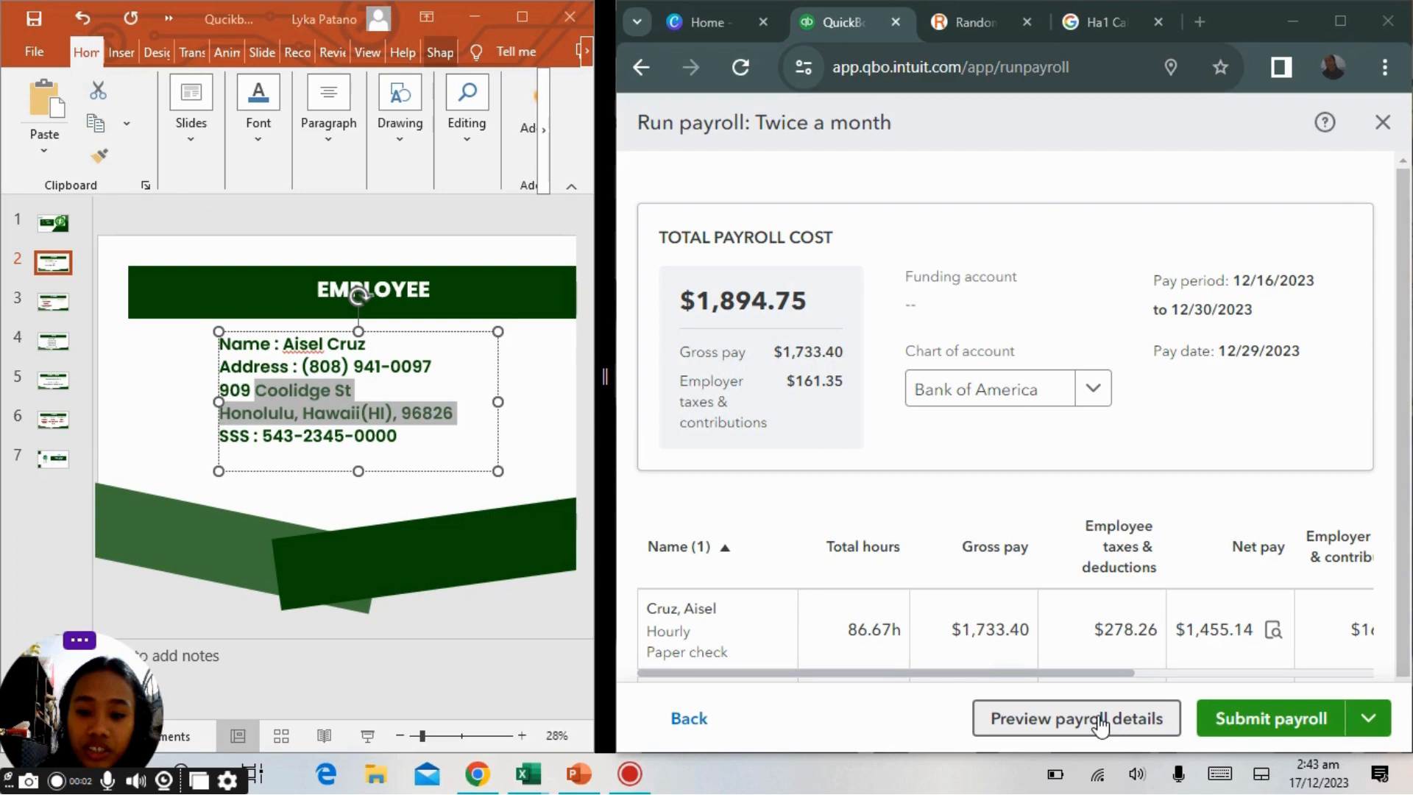
scroll(1101, 725, "down", 2)
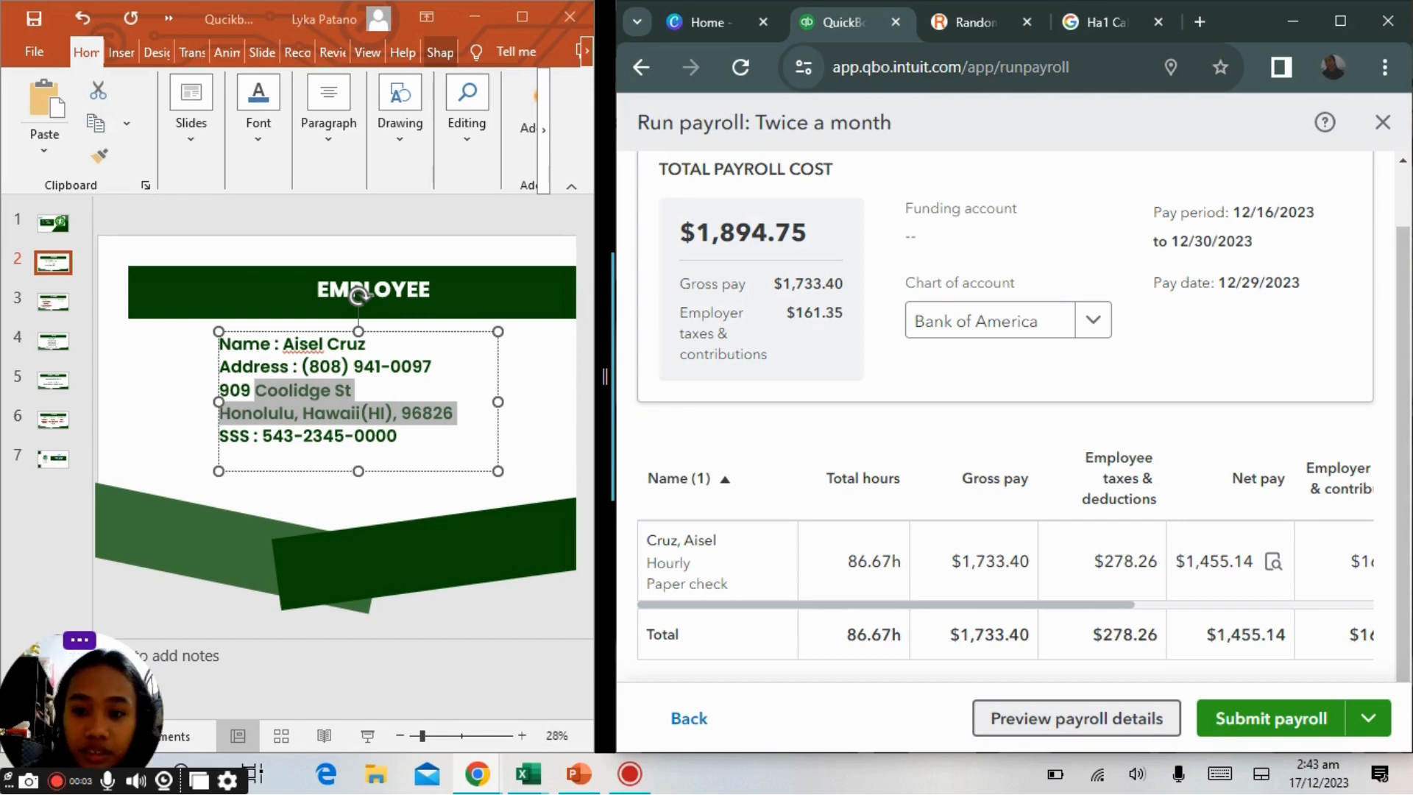
scroll(1004, 413, "up", 1)
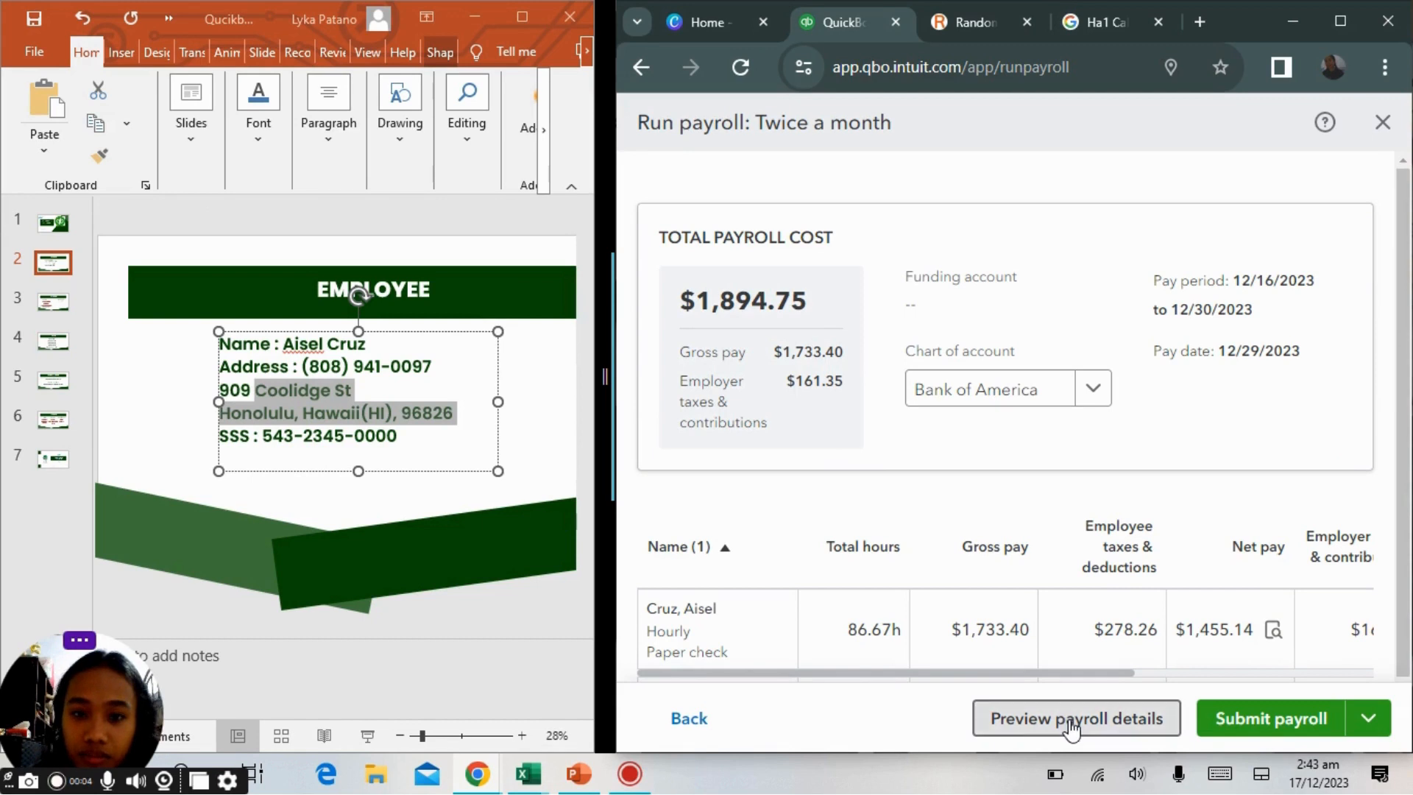
left_click(1375, 133)
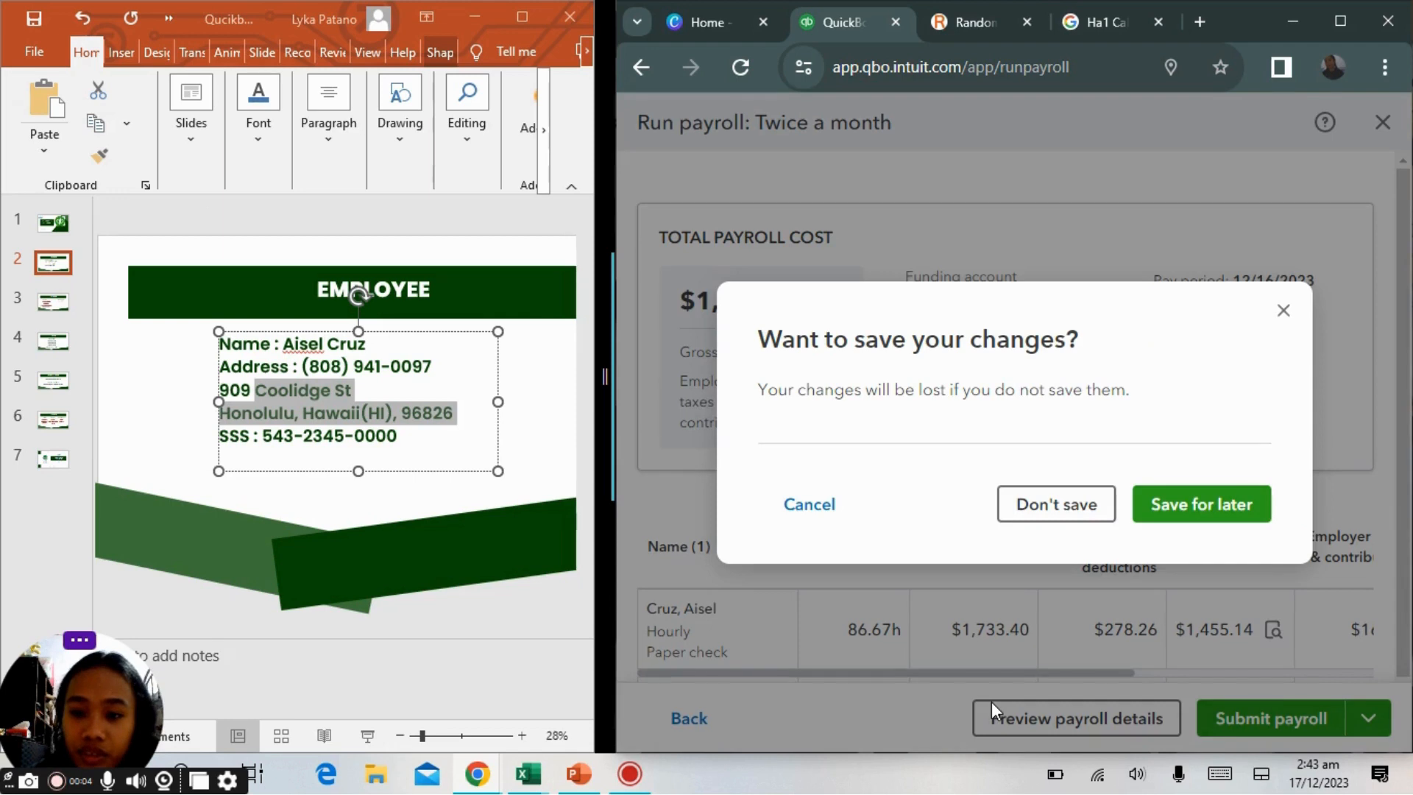
left_click(1174, 526)
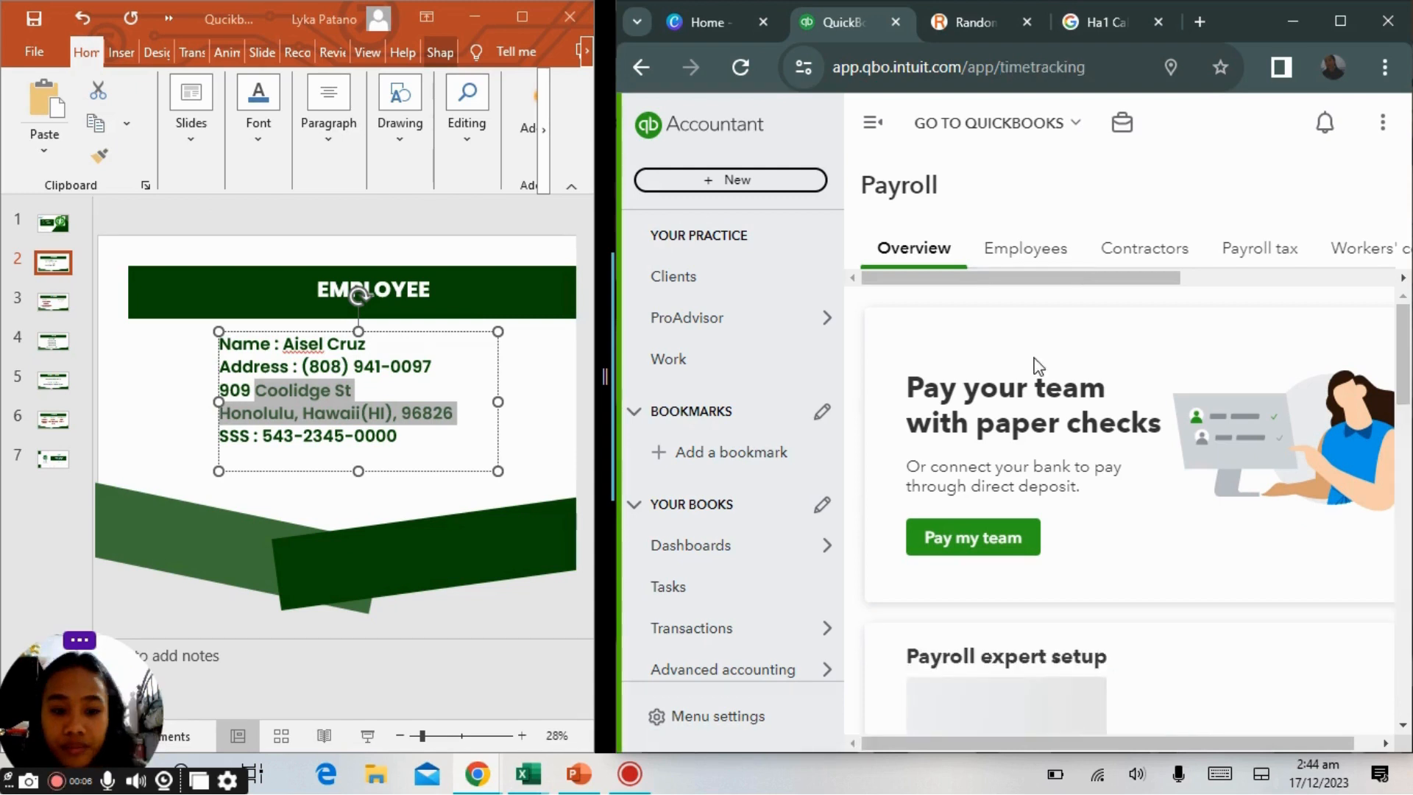
Open a weekly timesheet for the new employee for the week 12/17/2023 to 12/23/2023.
scroll(935, 559, "down", 2)
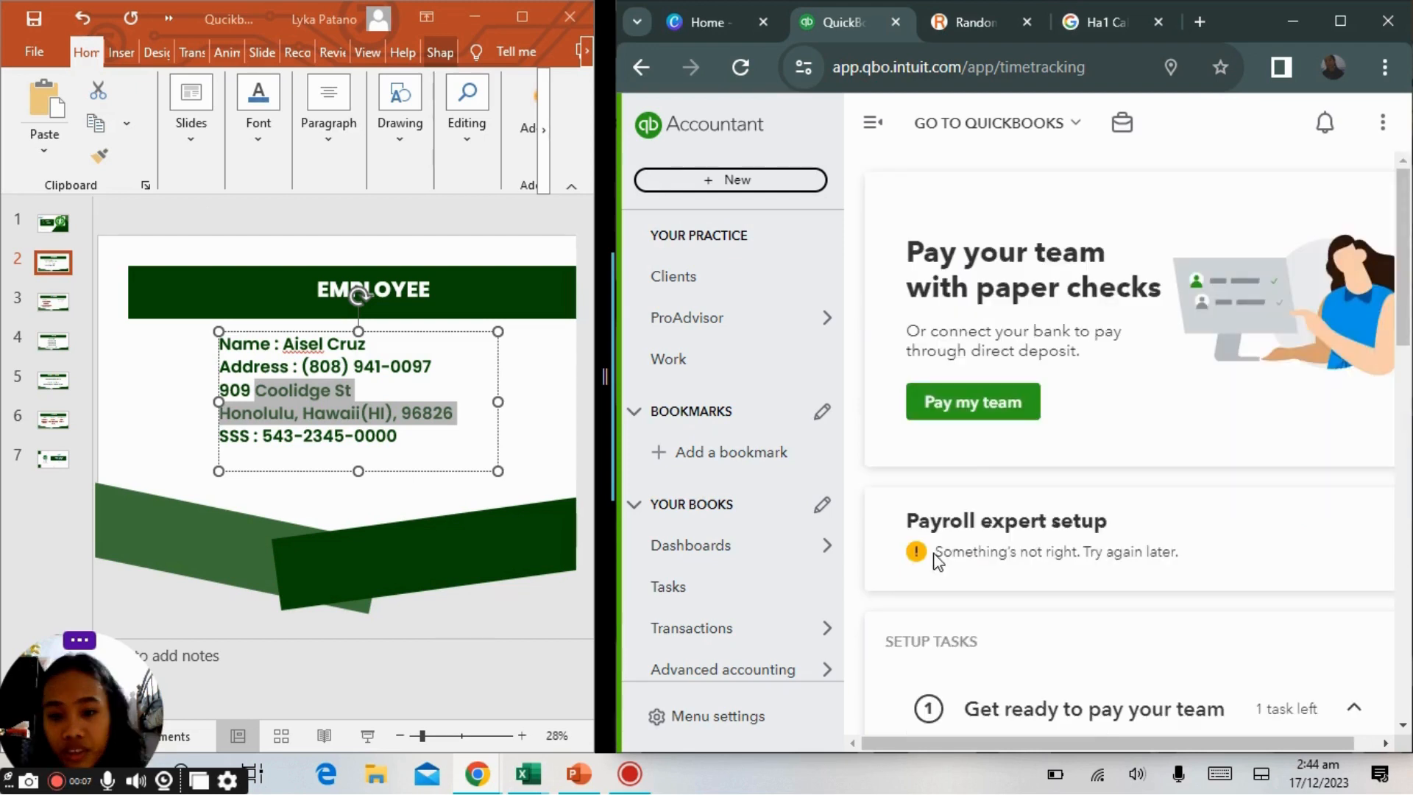
scroll(937, 561, "down", 6)
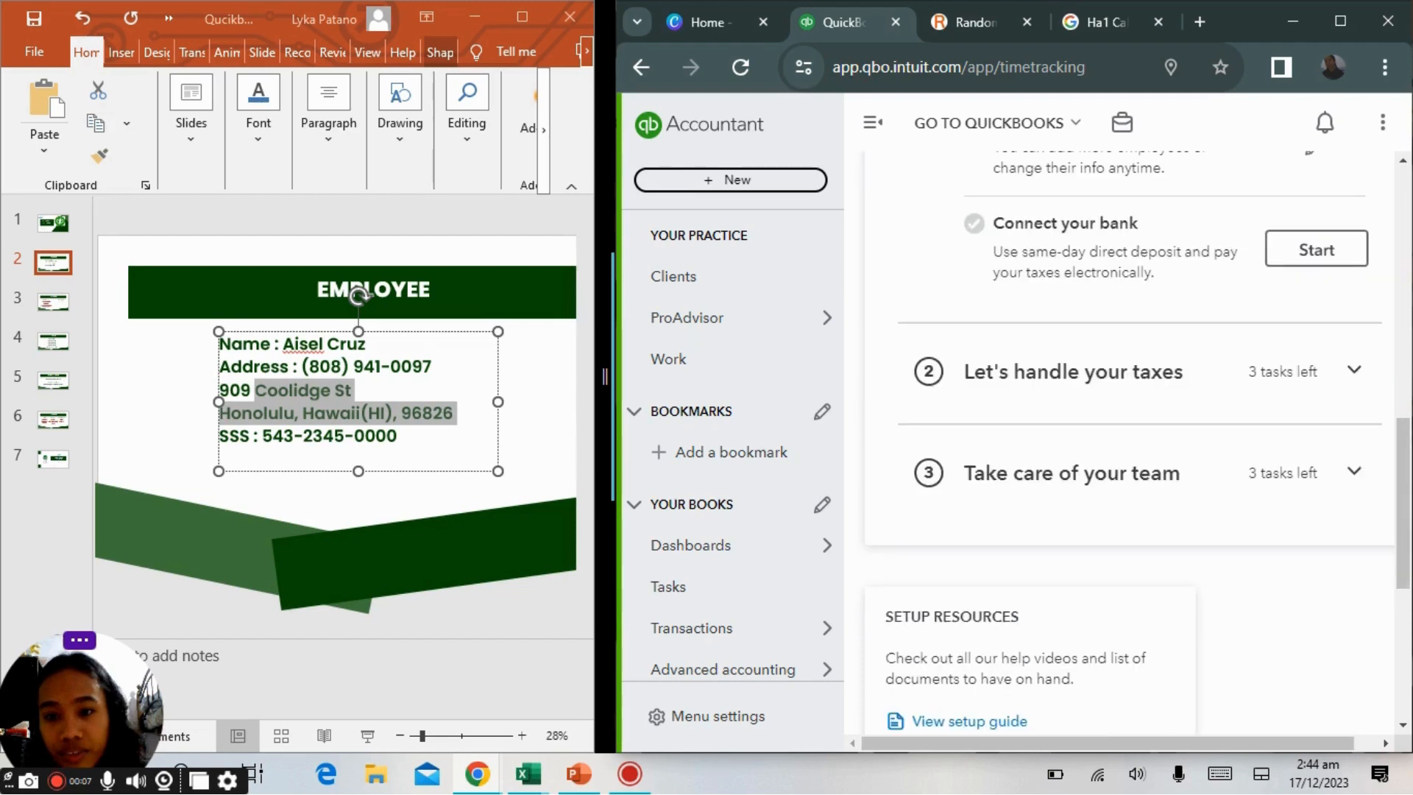
scroll(1119, 449, "down", 1)
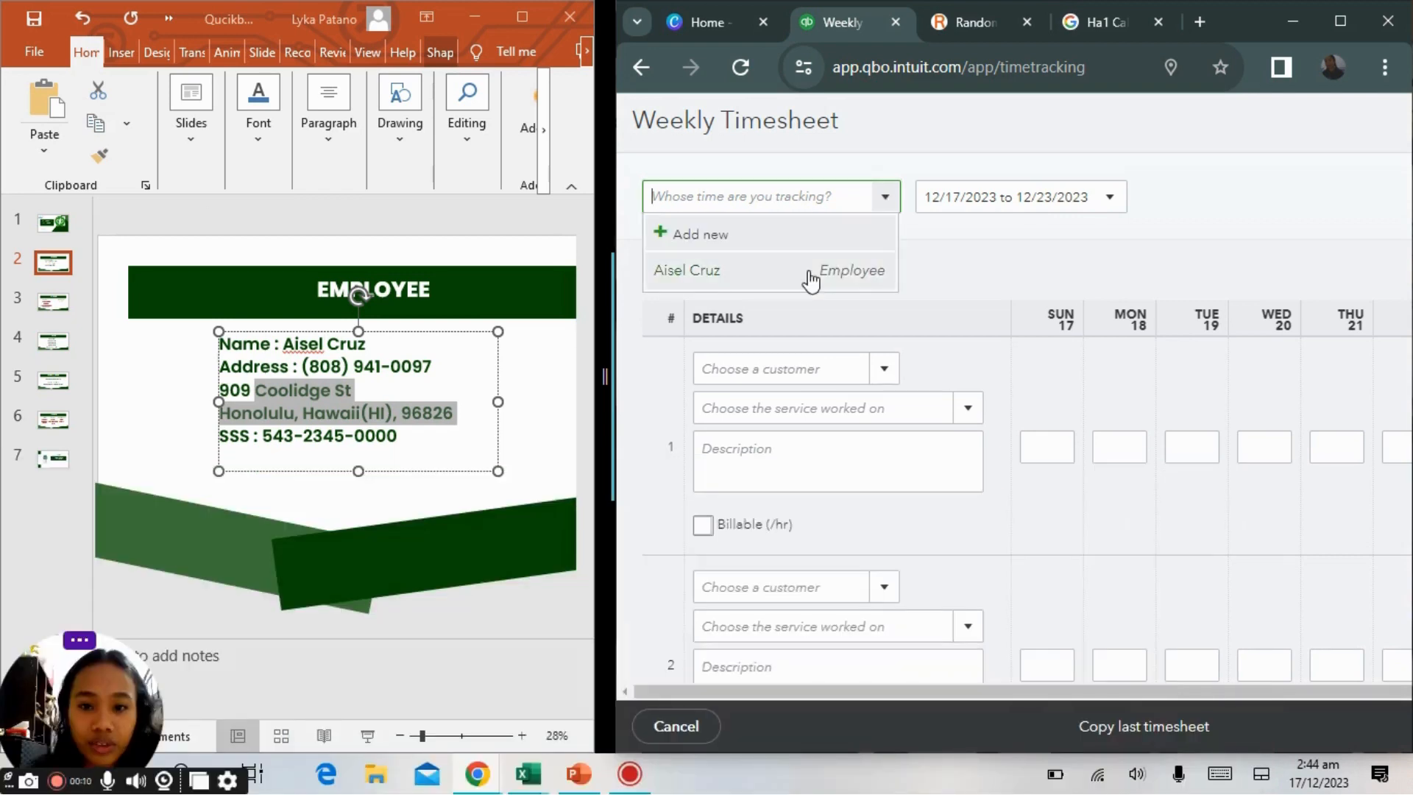
left_click(814, 283)
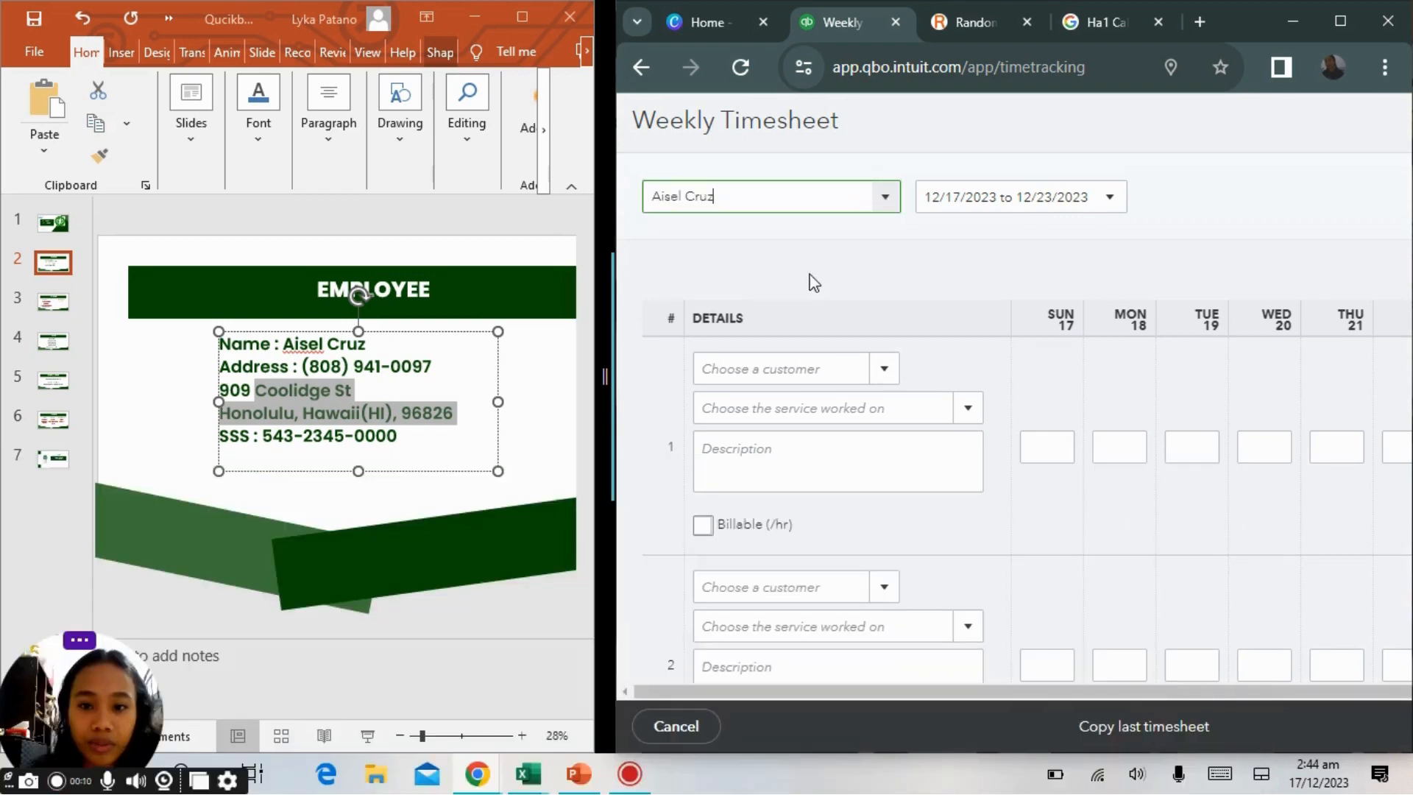
left_click(1048, 213)
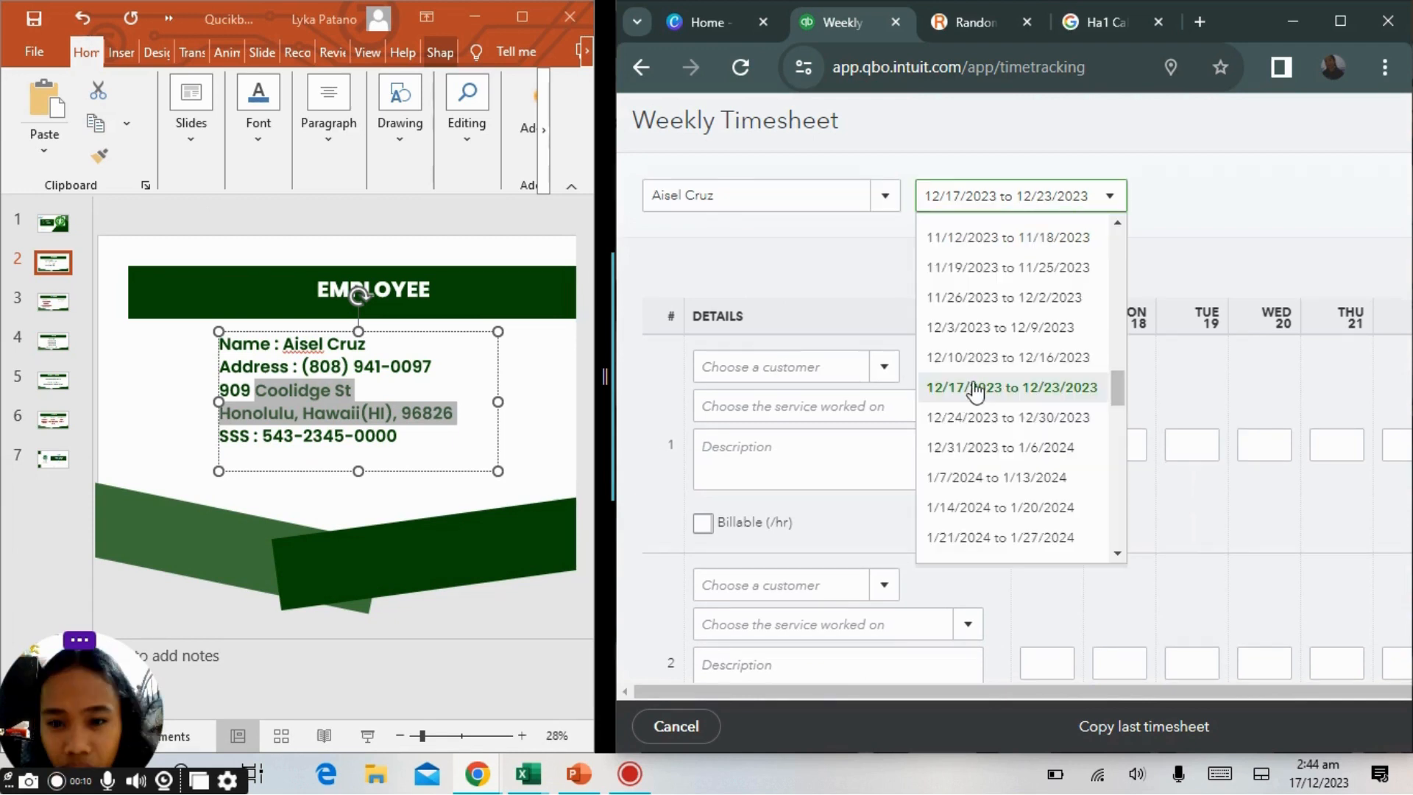
left_click(1018, 399)
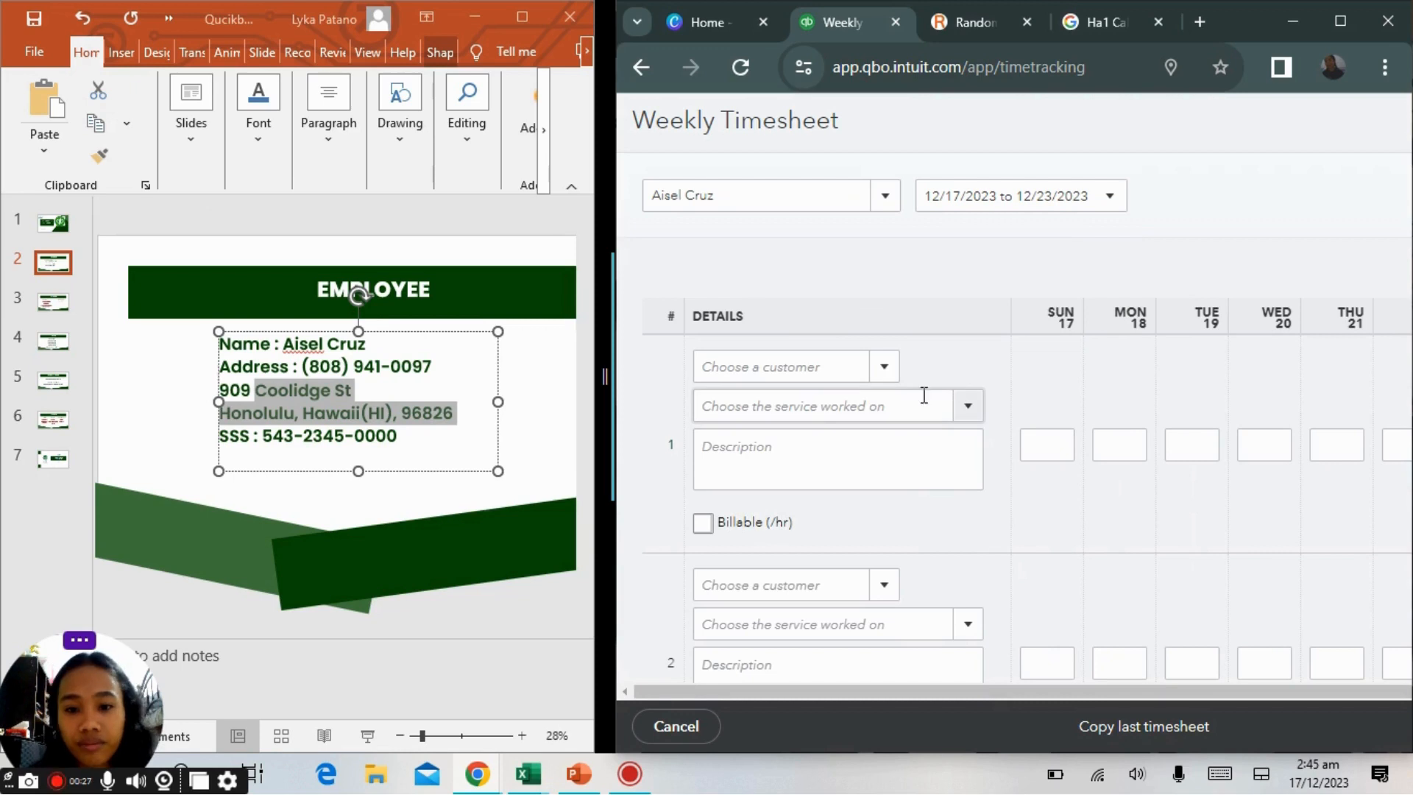
Set the first timesheet line's service to Hours.
left_click(884, 378)
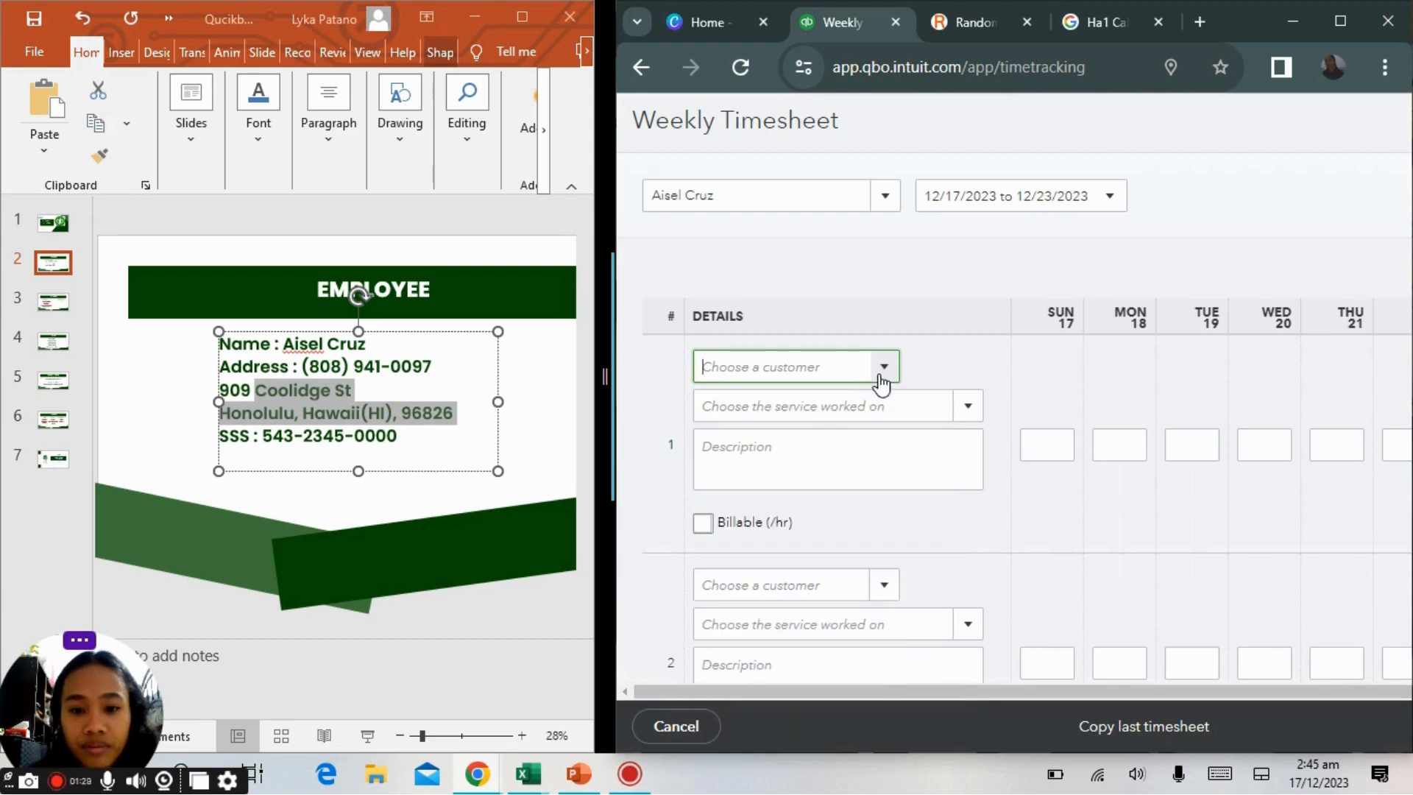
left_click(978, 425)
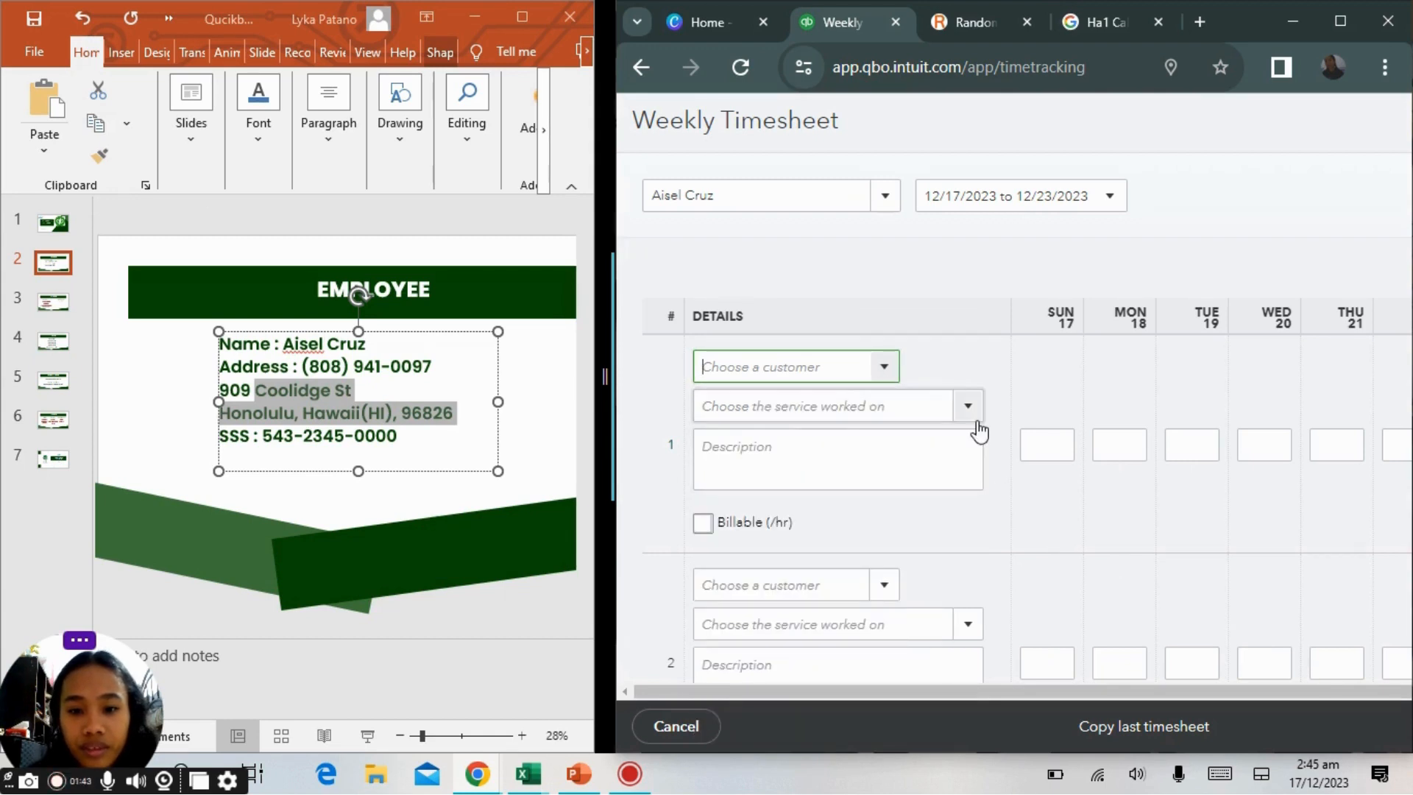
left_click(980, 424)
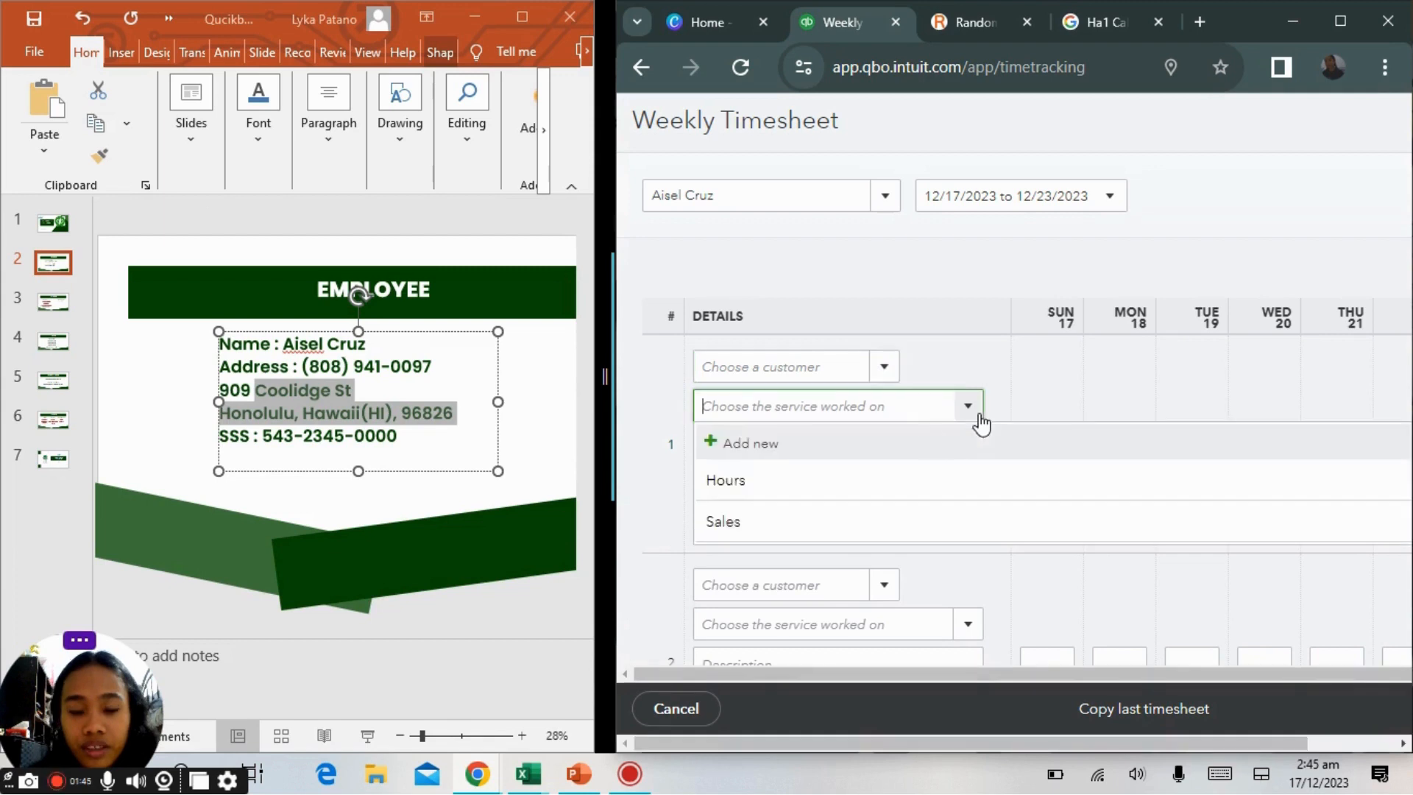
left_click(844, 494)
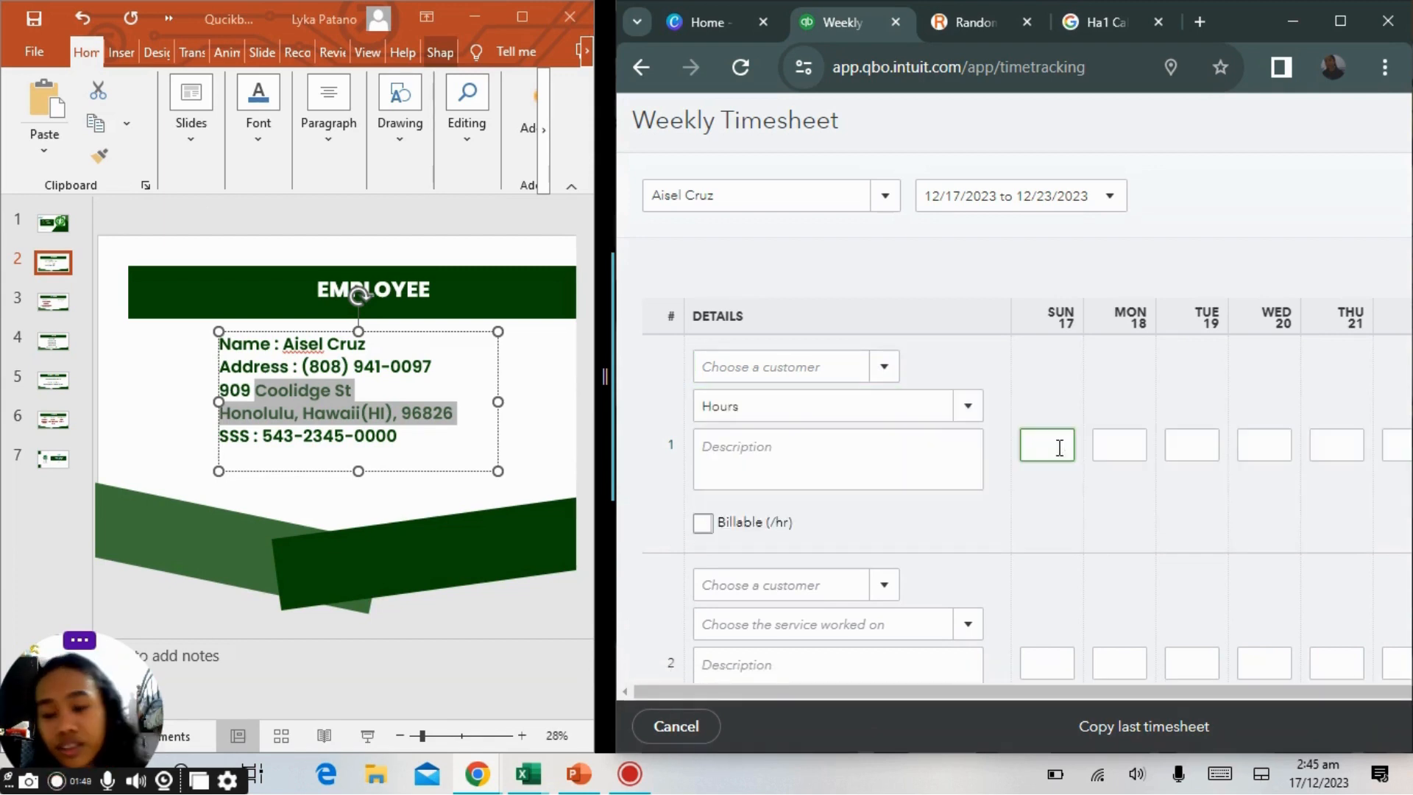
Enter 8 hours for each of Monday through Thursday on the first line.
left_click(1111, 460)
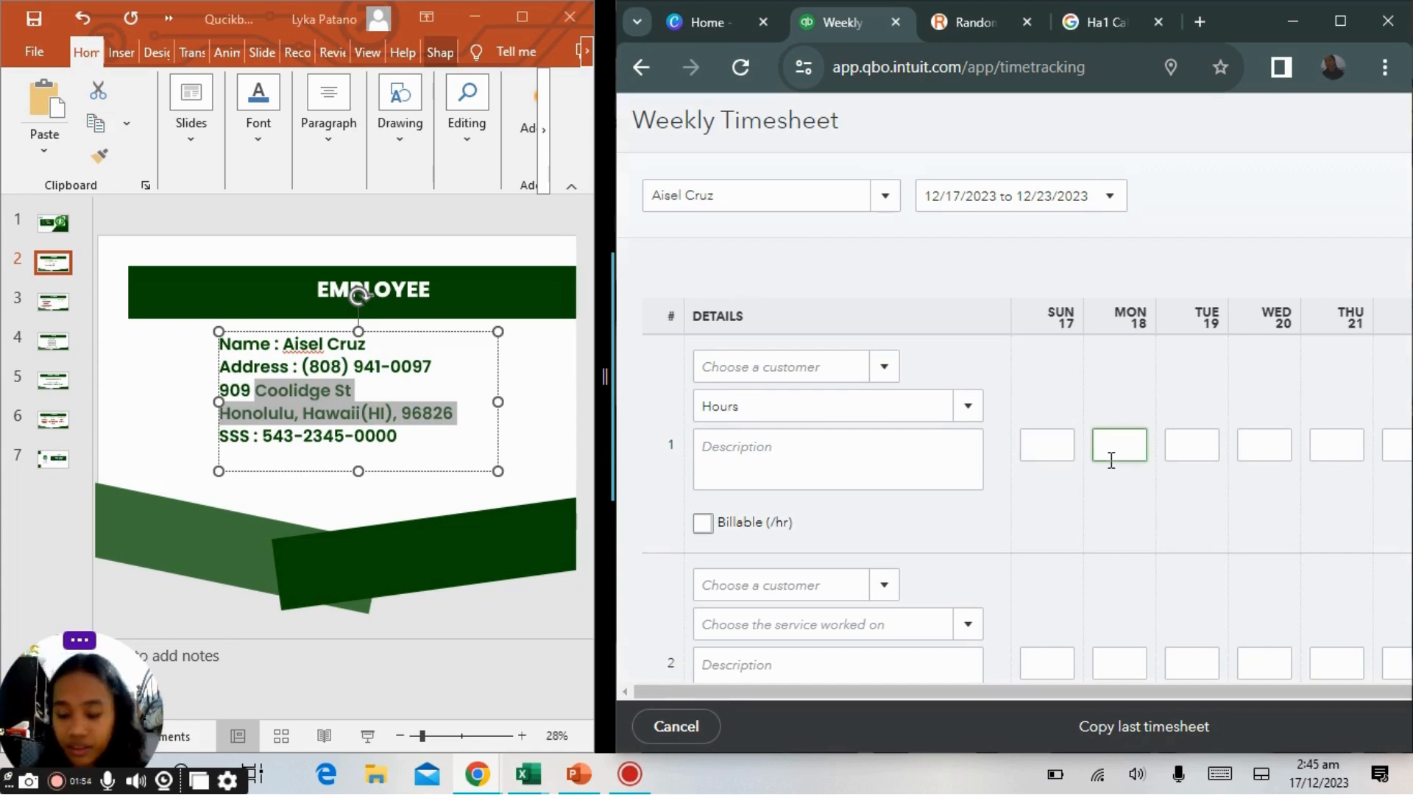
type("8")
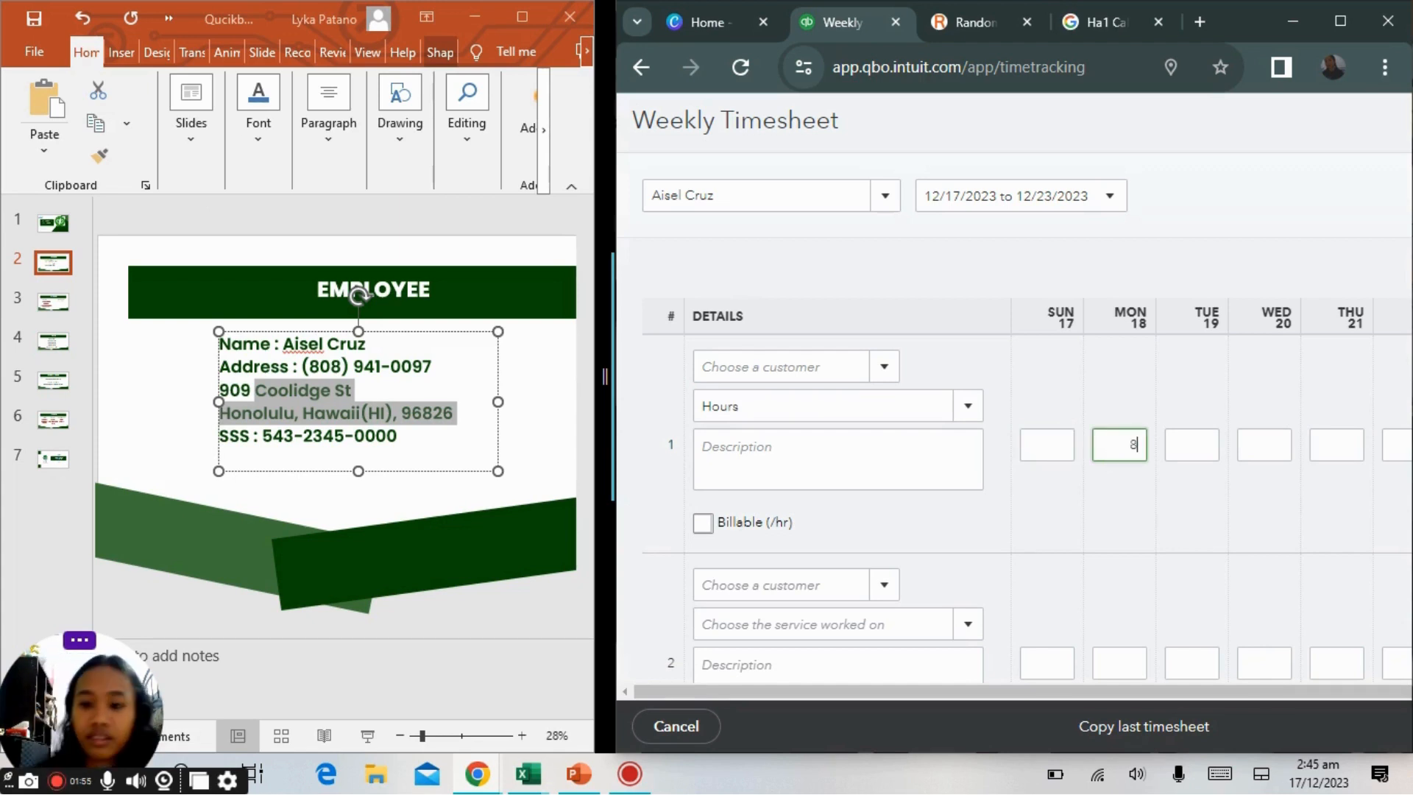
key("Tab")
type("8")
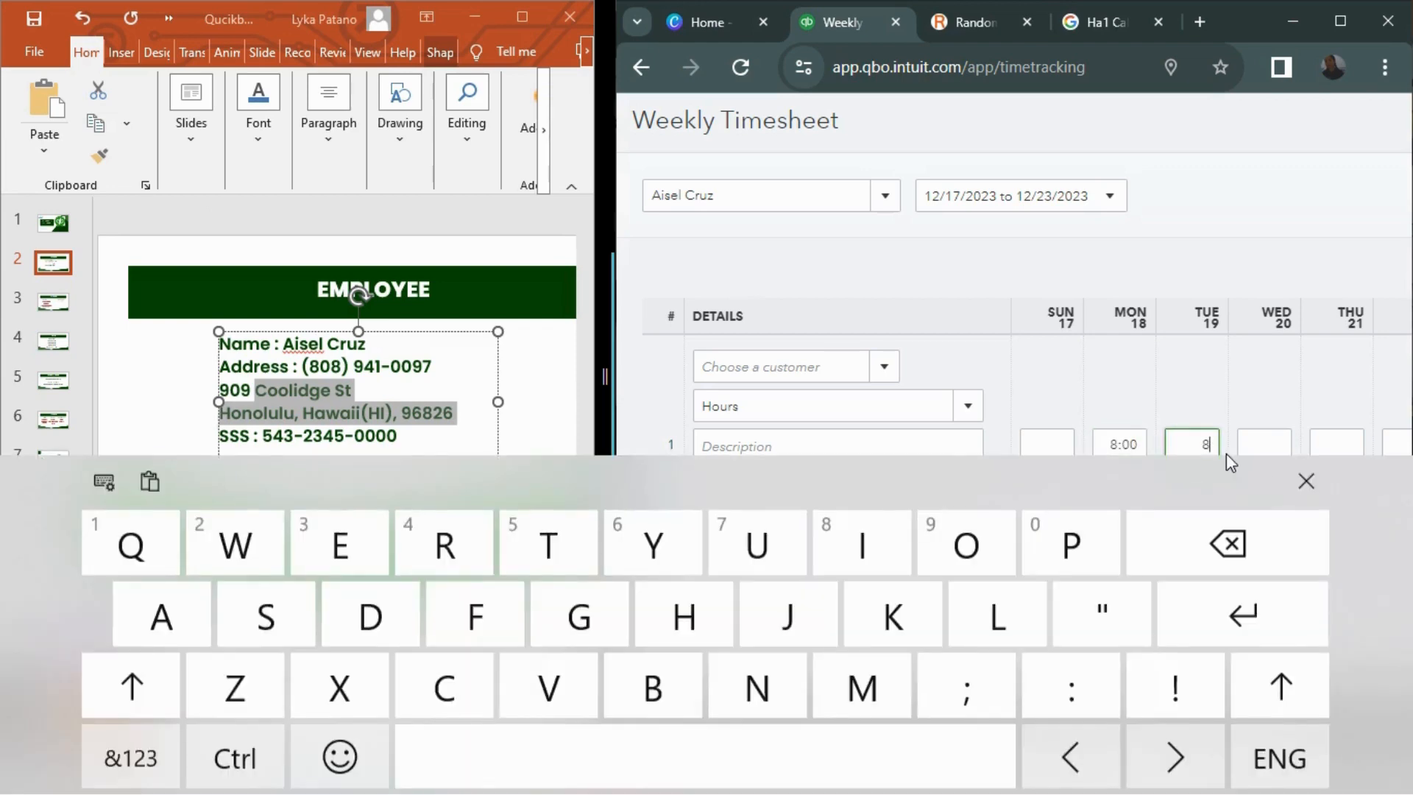
left_click(1304, 482)
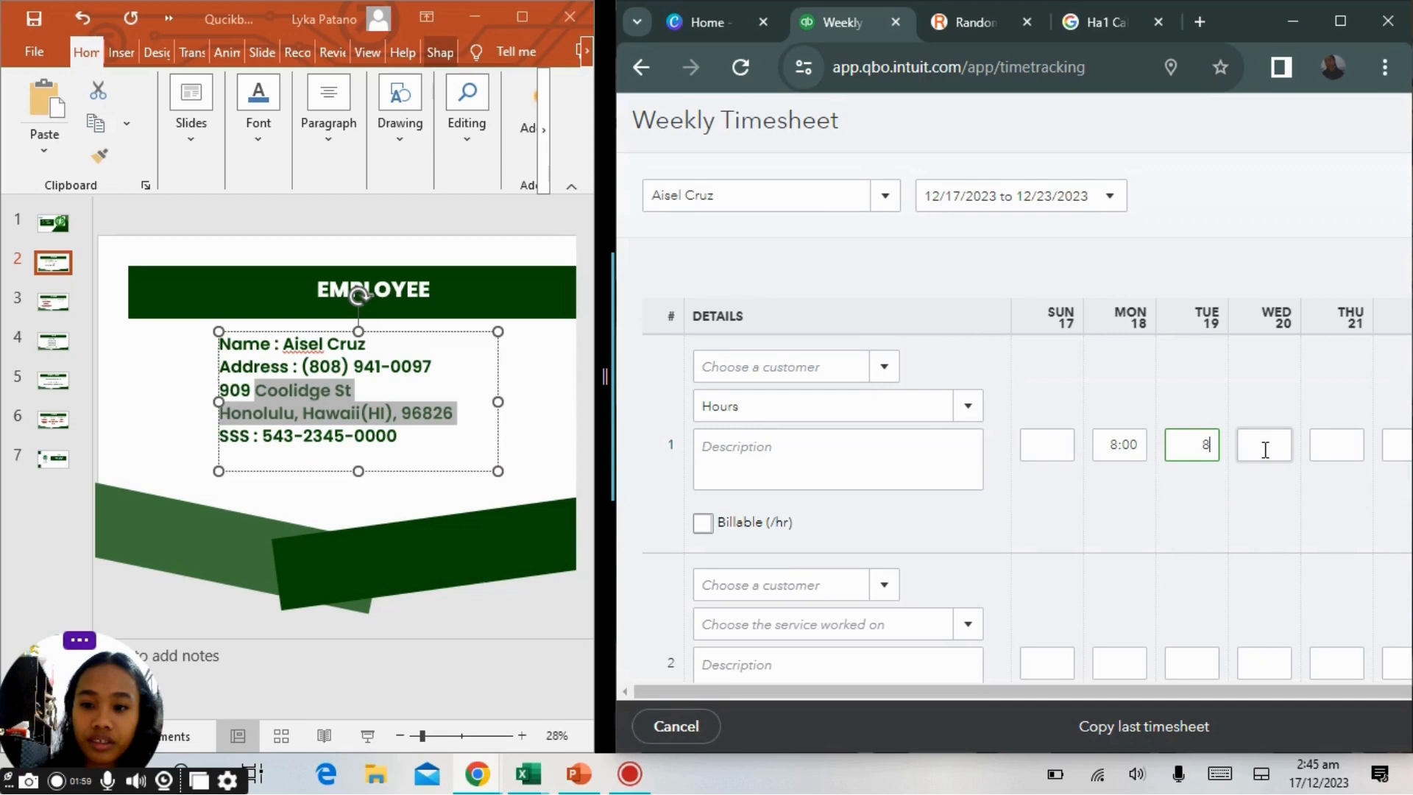
key("Tab")
type("8")
key("Tab")
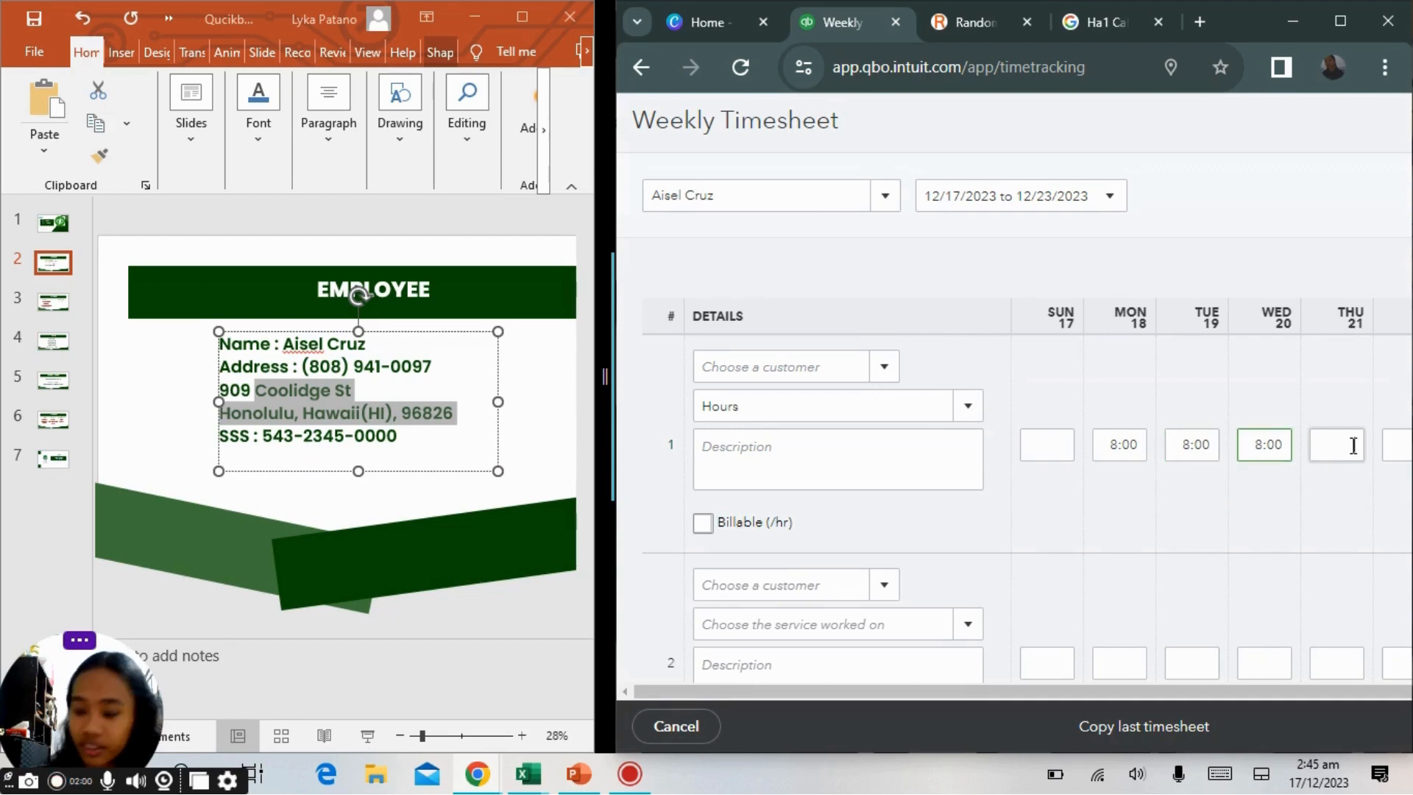
type("8")
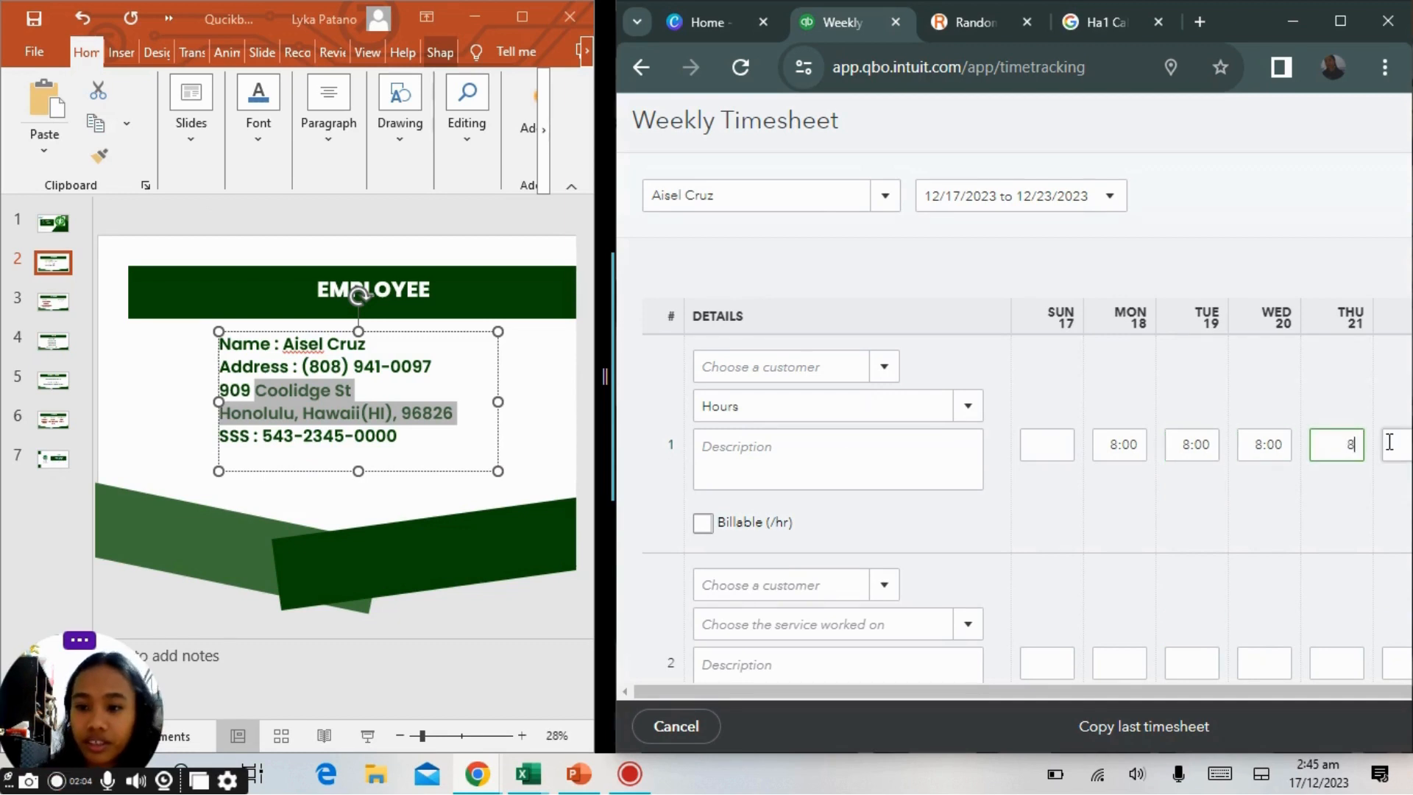
key("Tab")
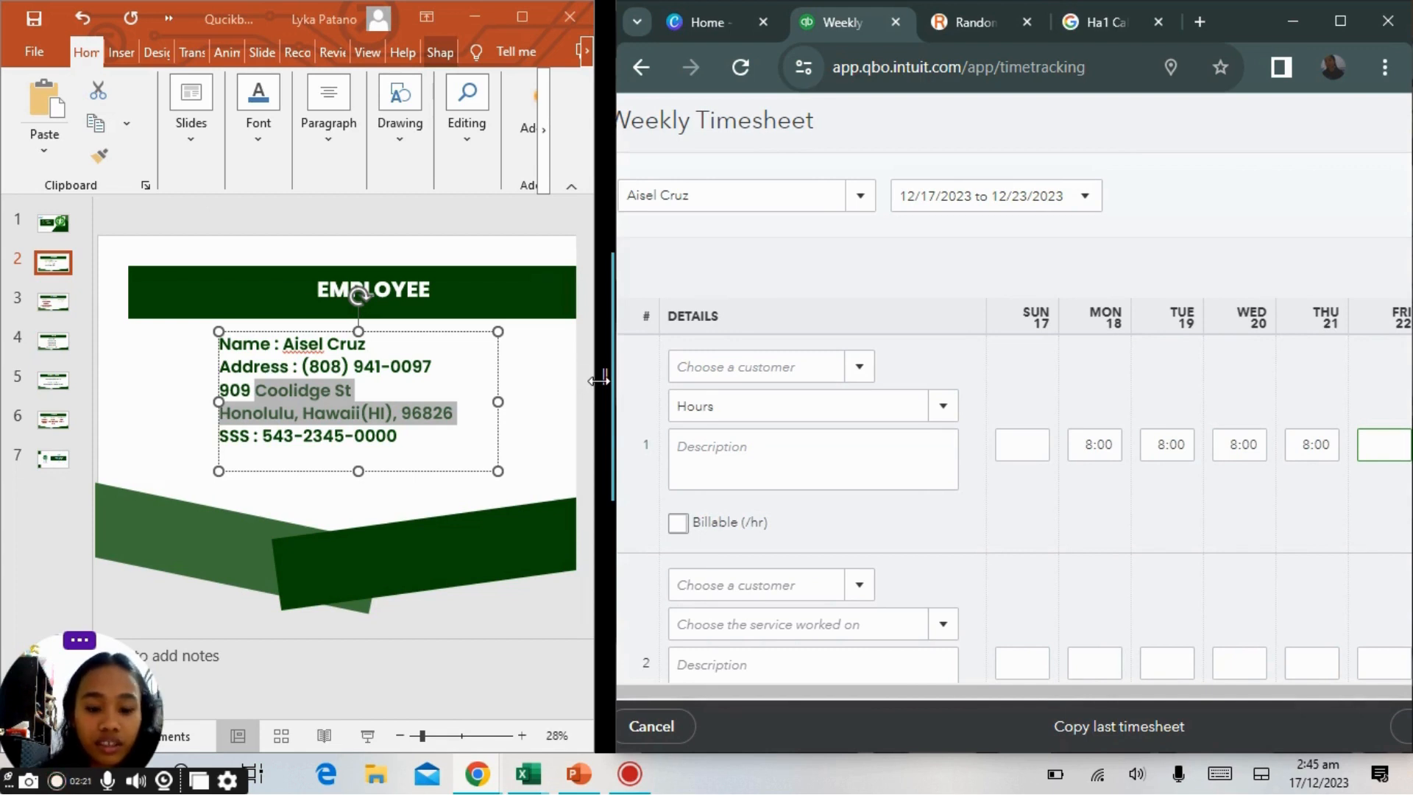
Enter 8 hours for Friday on the first line and mark it as billable.
left_click_drag(598, 379, 343, 383)
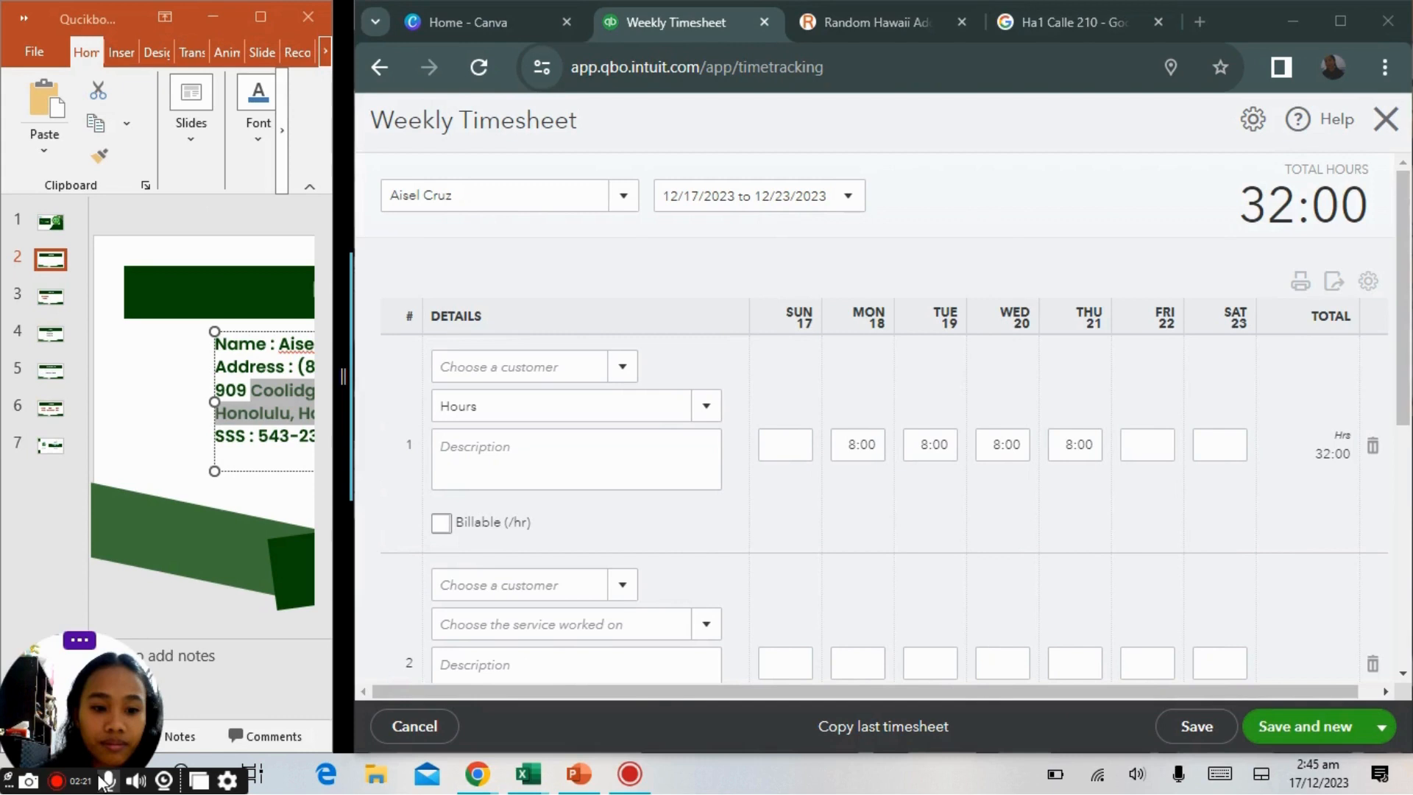
left_click(1144, 447)
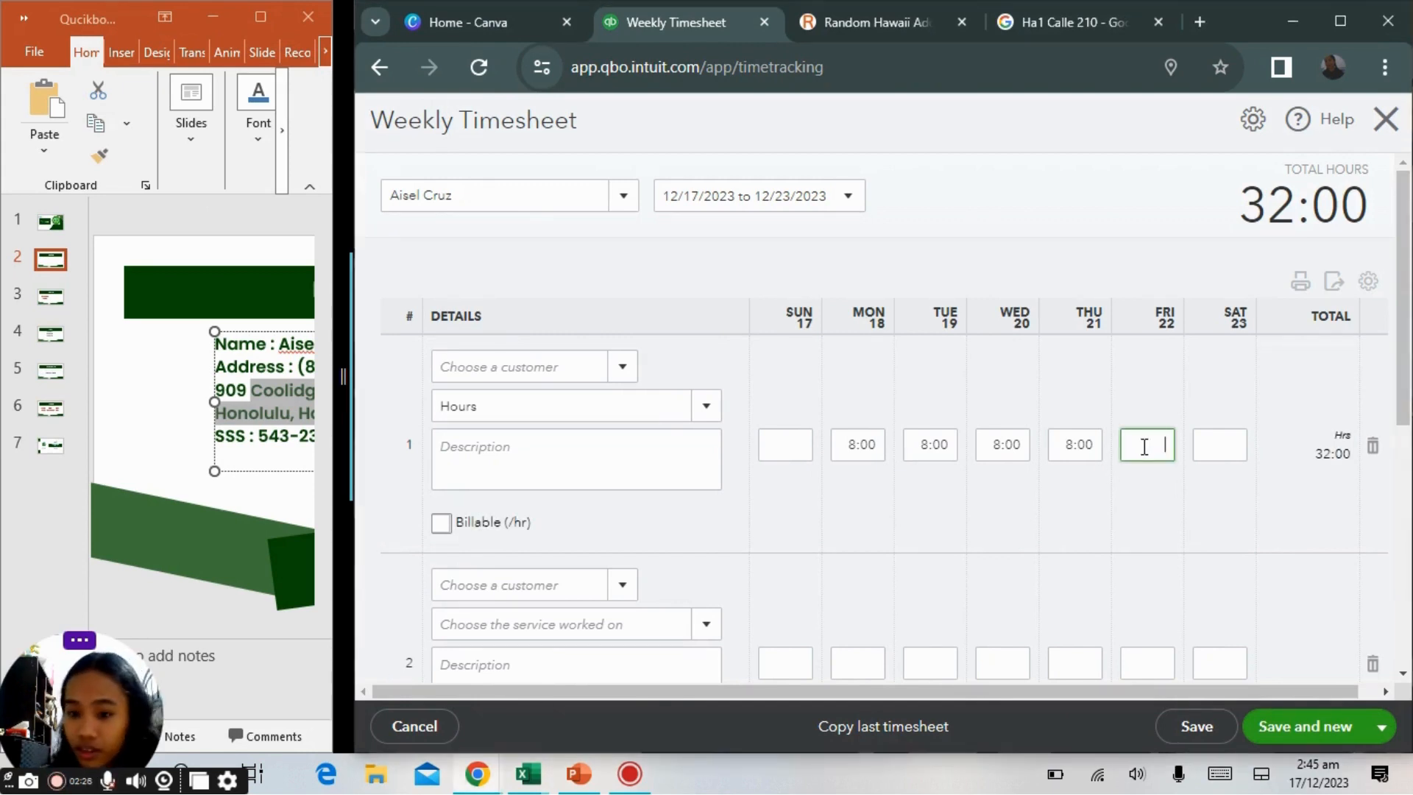
type("8")
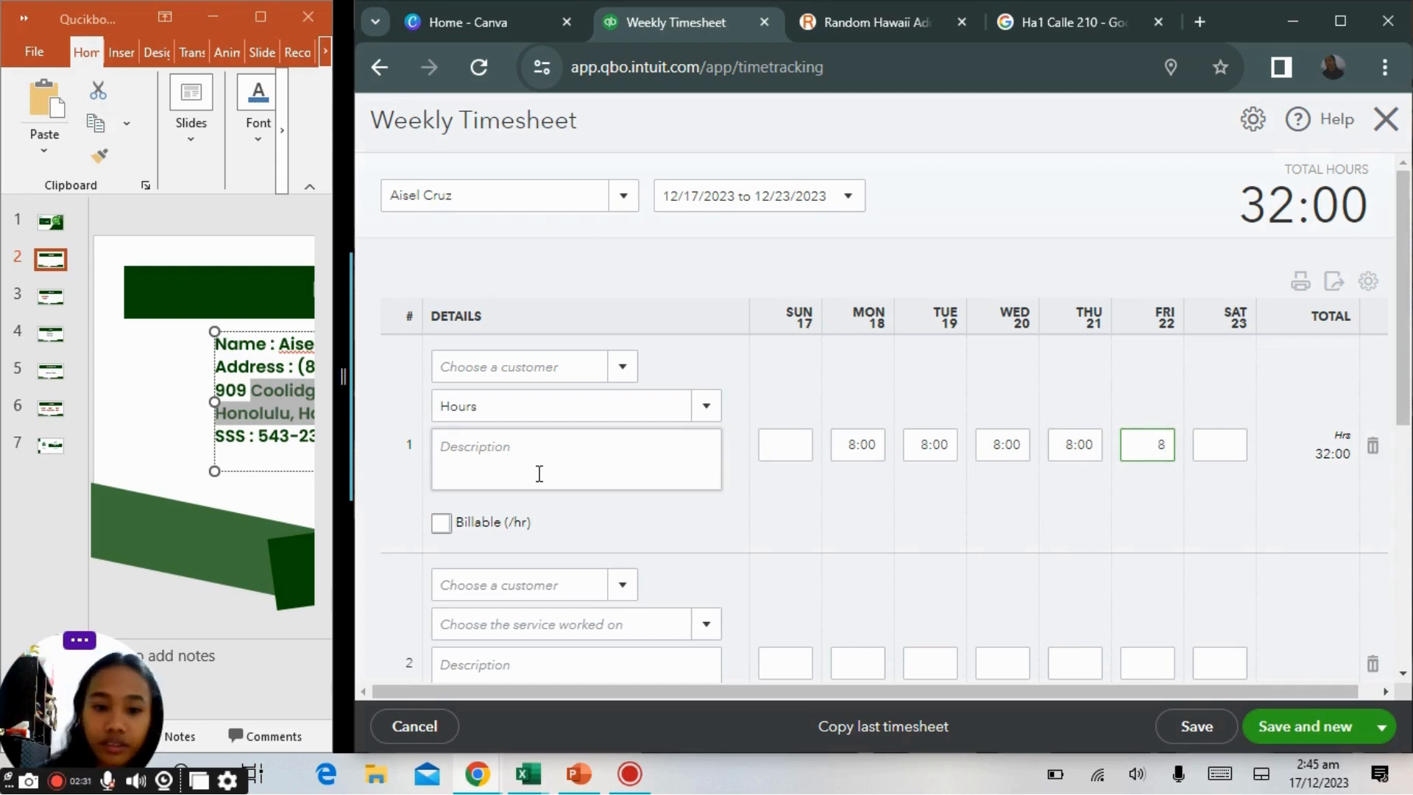
left_click(440, 528)
scroll(439, 529, "down", 3)
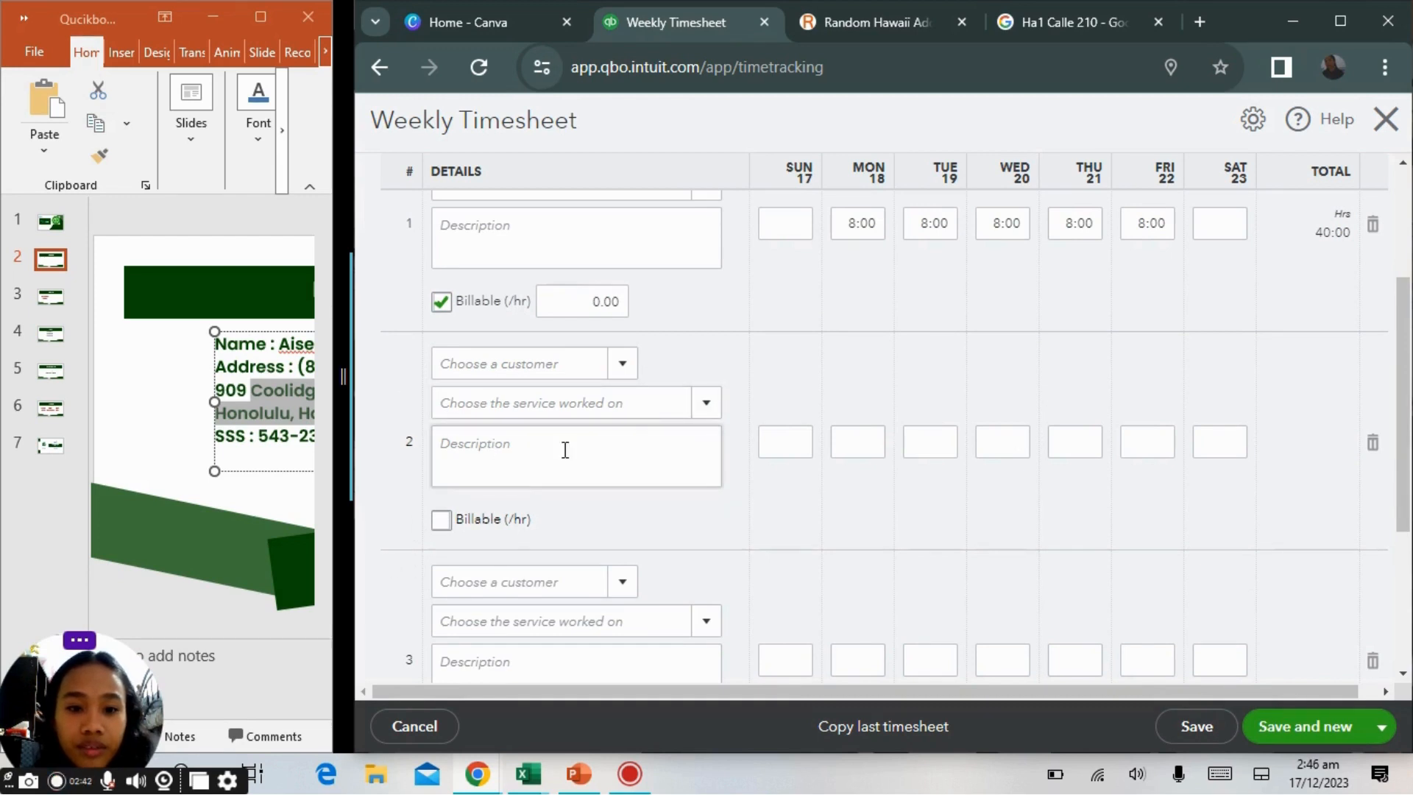
left_click(707, 403)
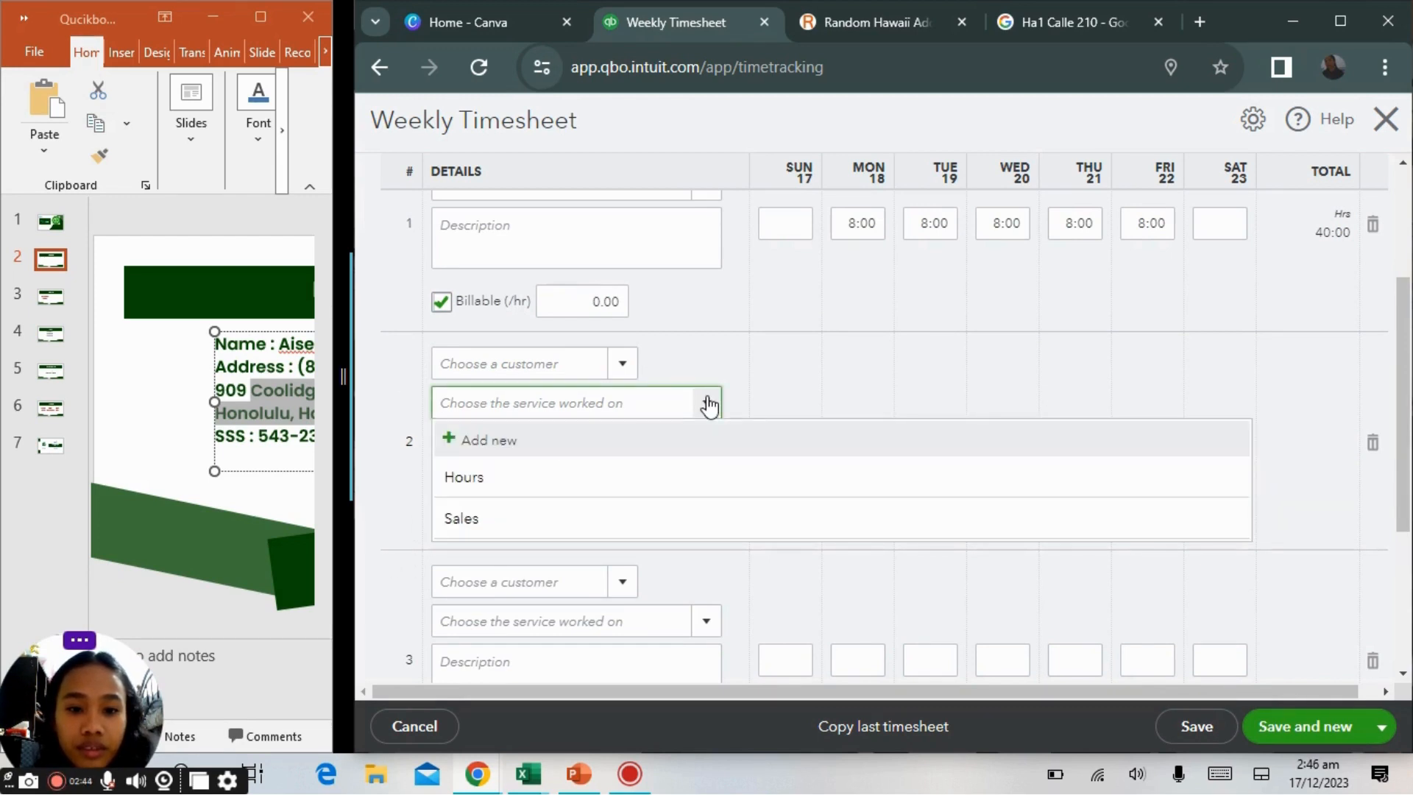
left_click(618, 480)
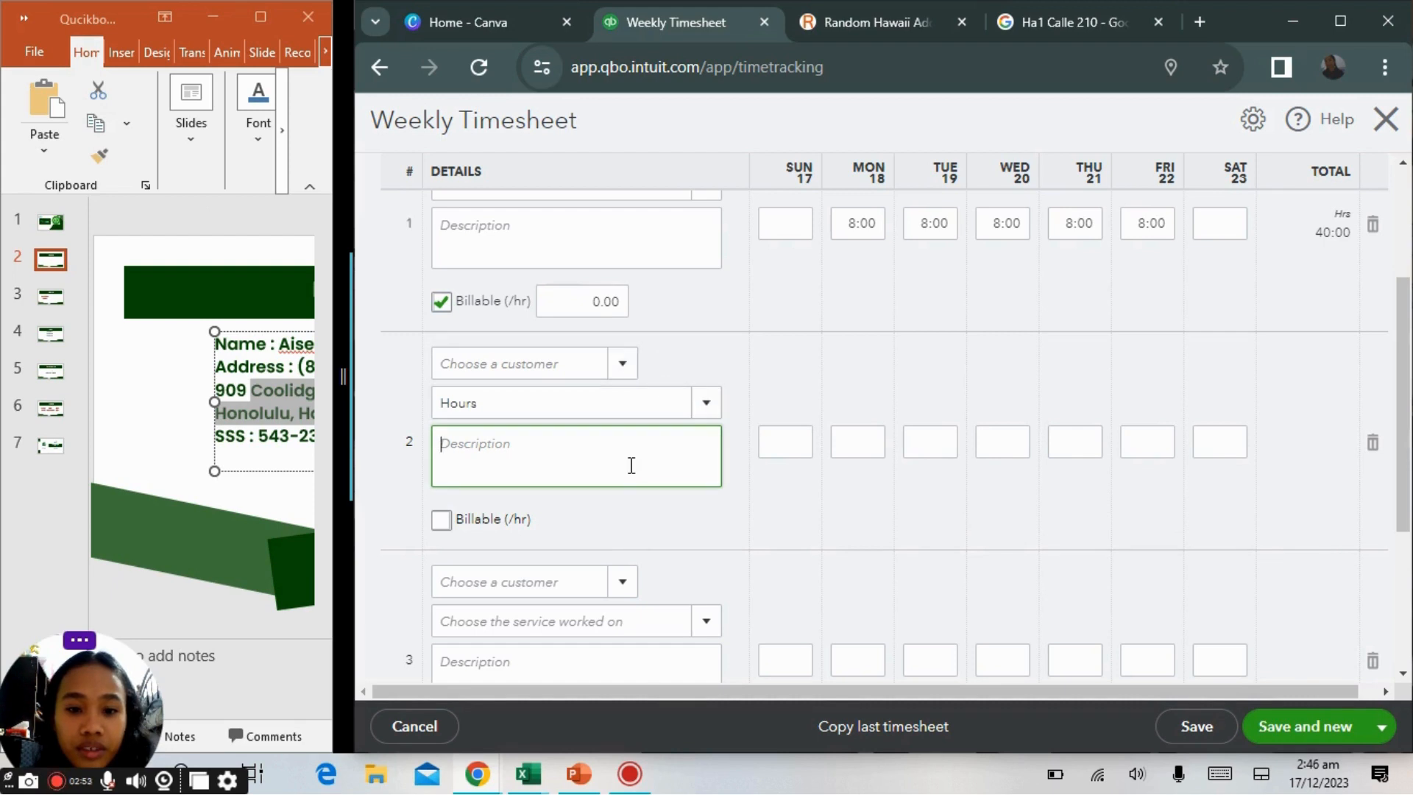
left_click(718, 407)
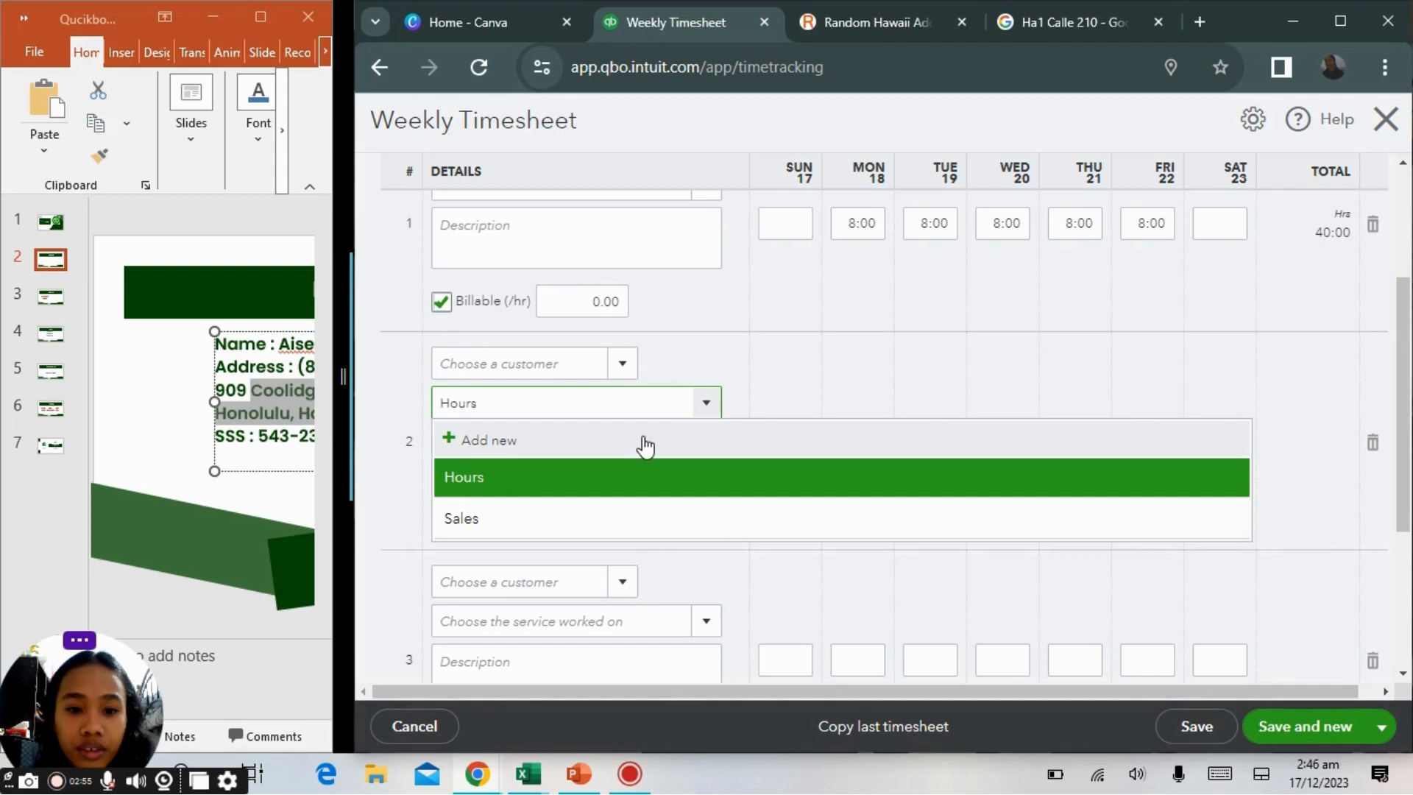
left_click(646, 441)
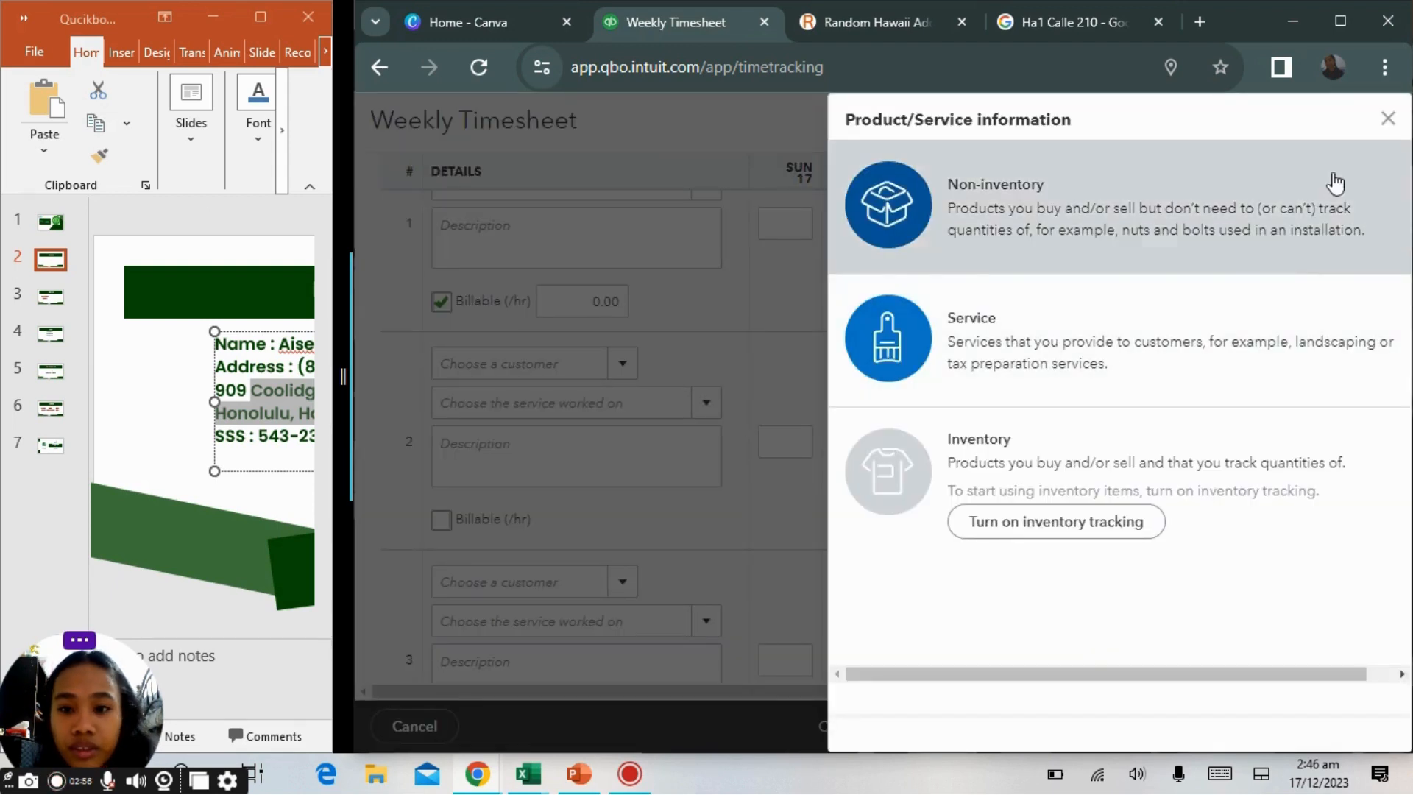
left_click(1391, 120)
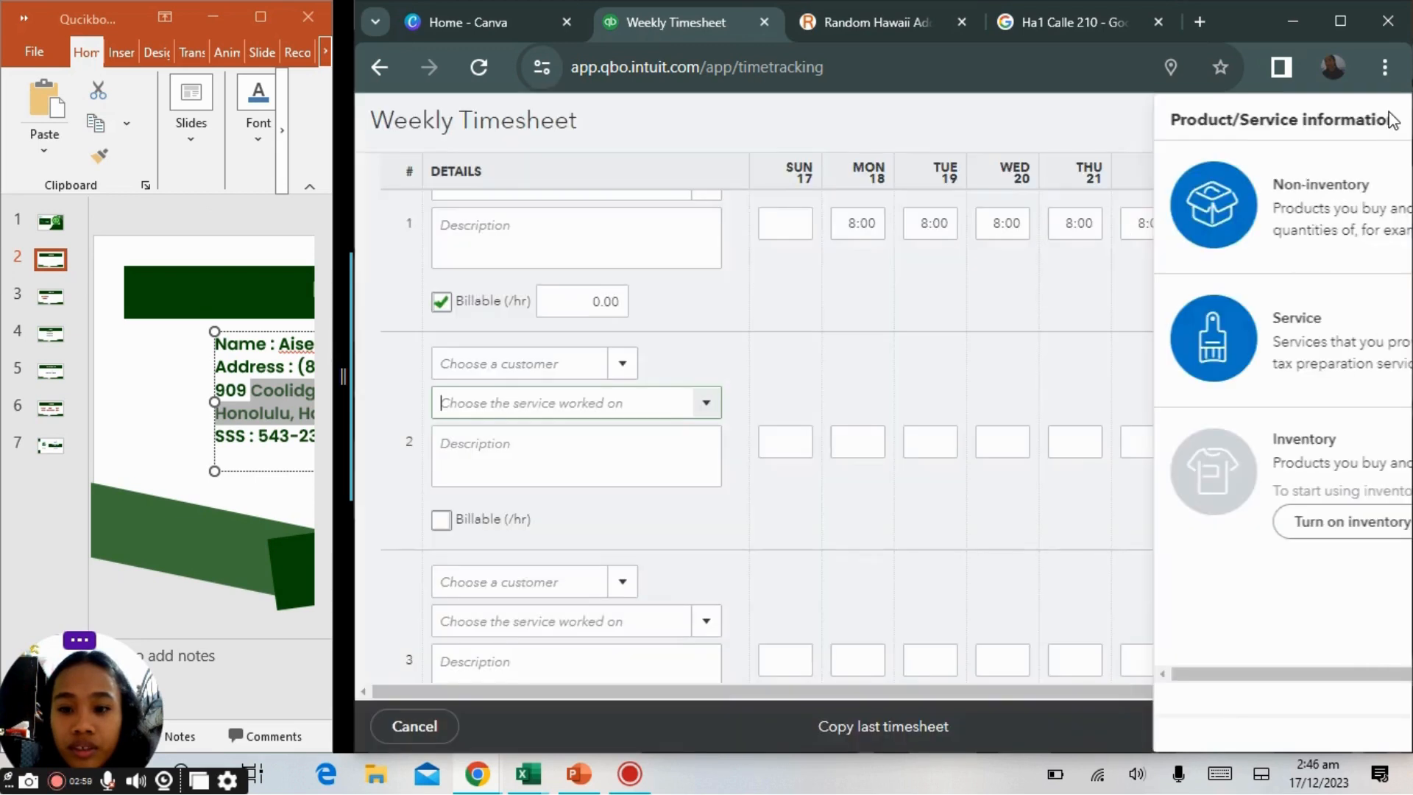
Set the second line's service to Hours and mark it as billable.
left_click(705, 404)
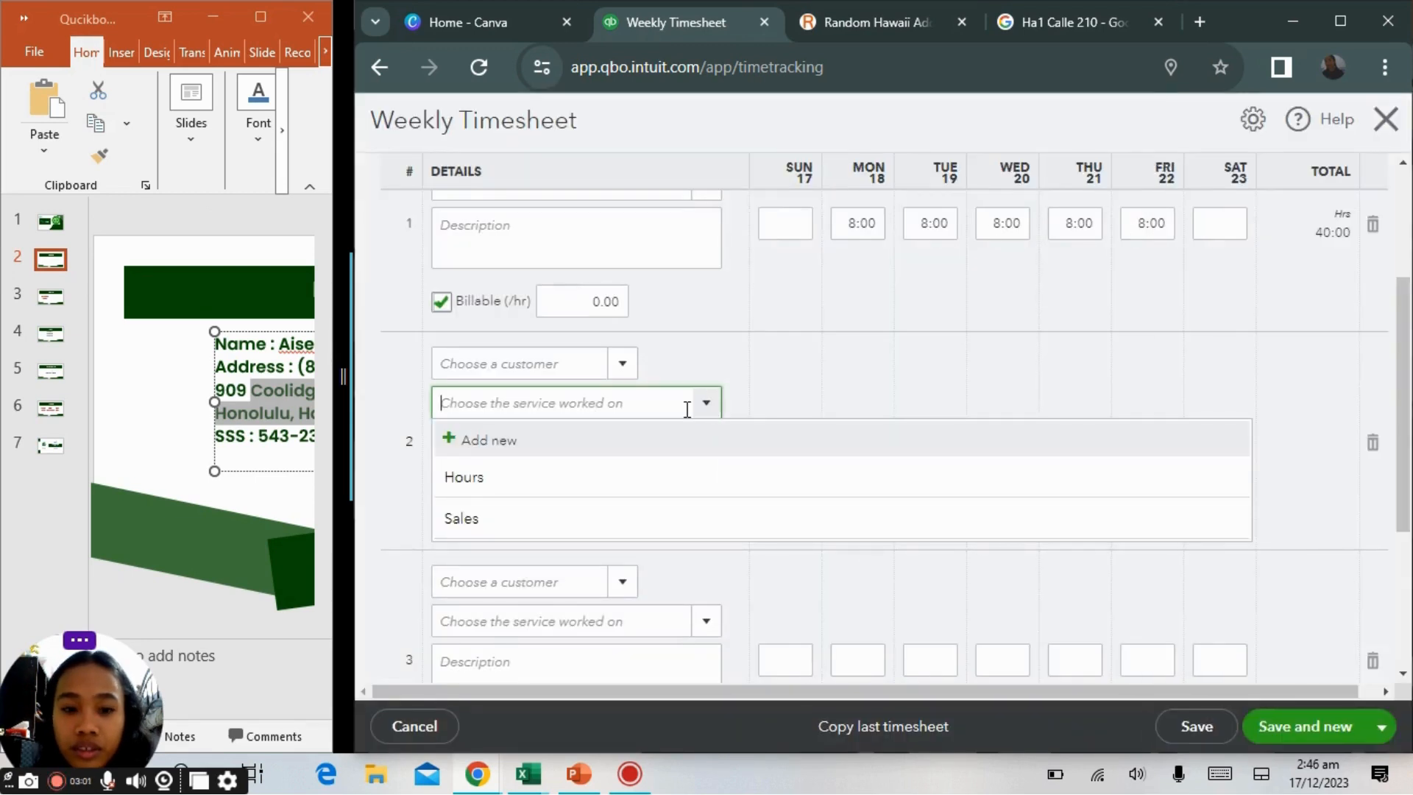
left_click(611, 486)
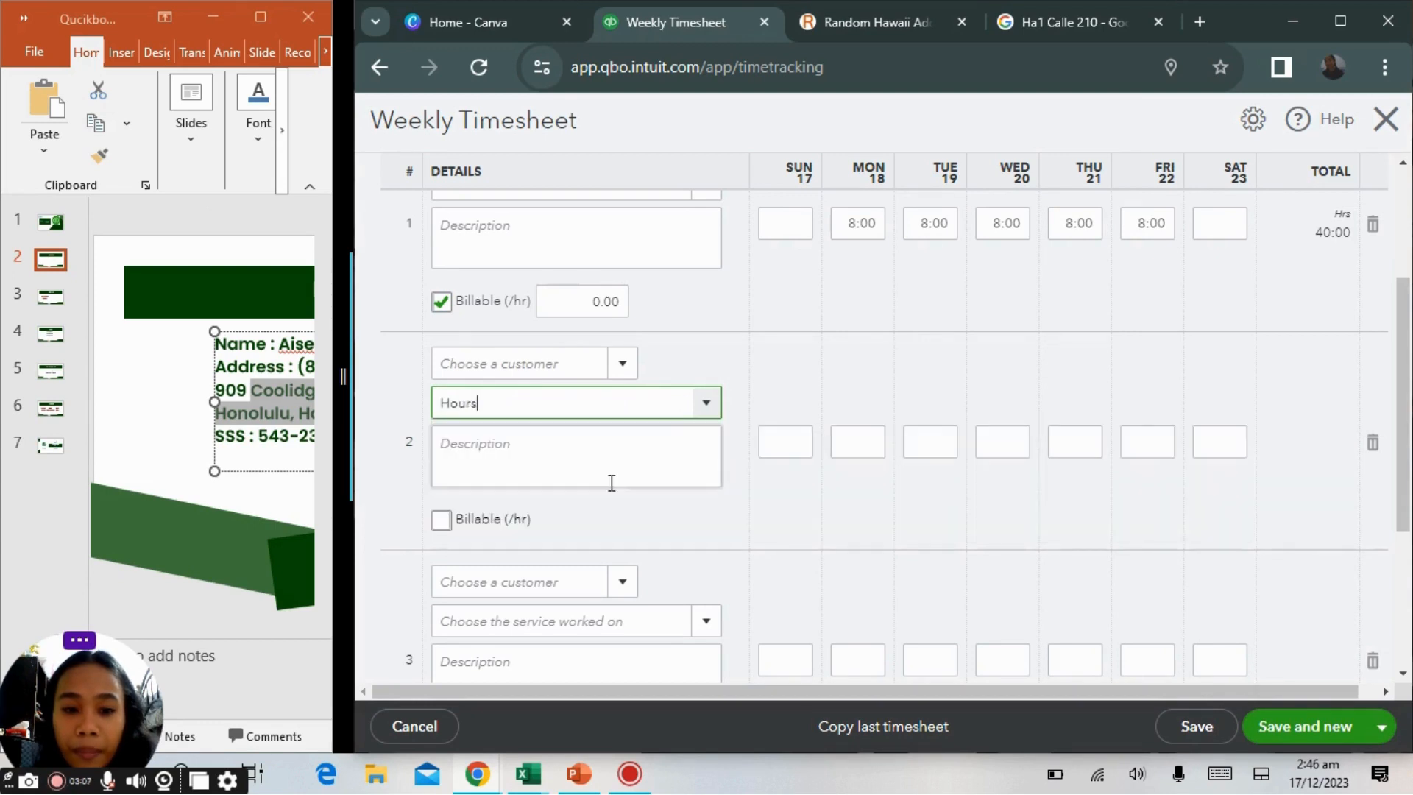
left_click(442, 522)
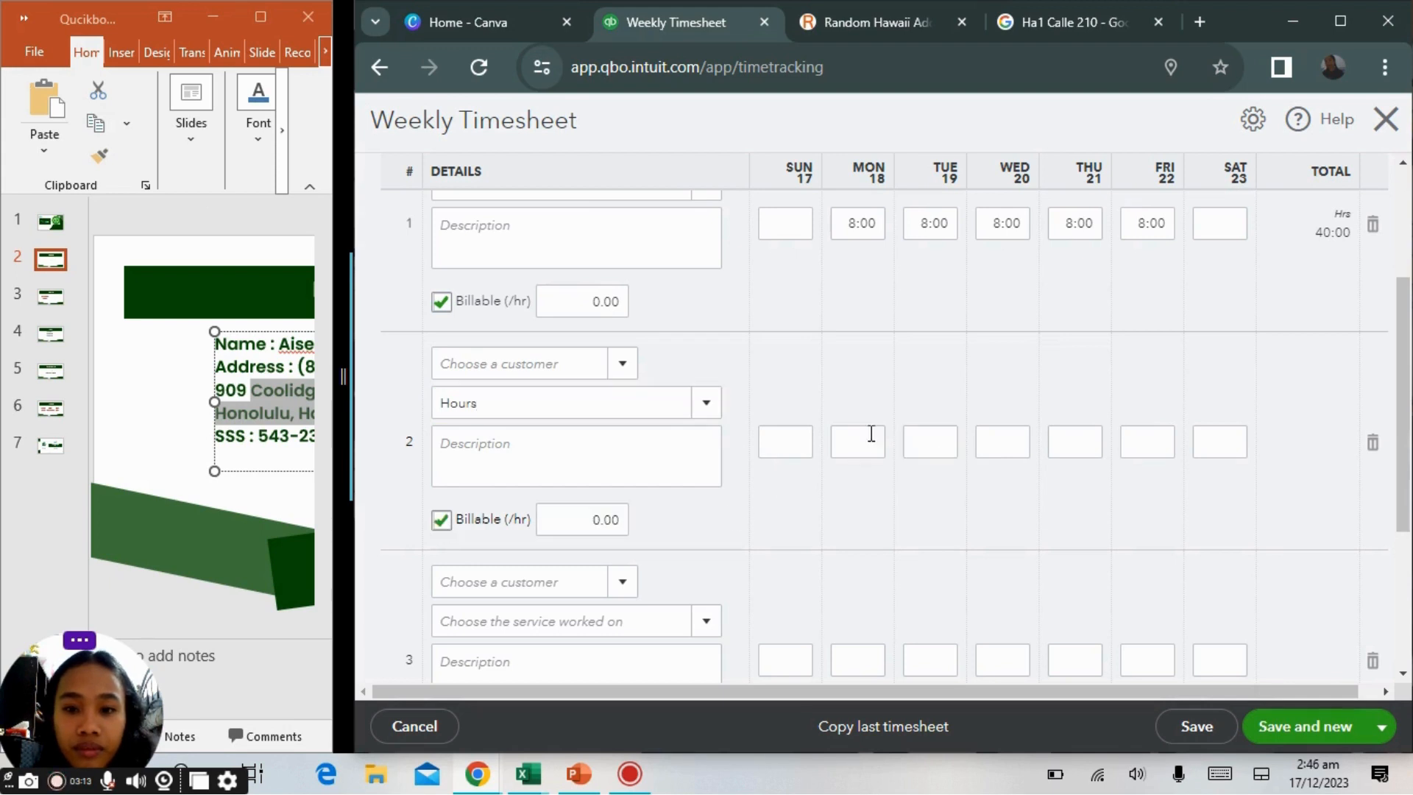
Enter 2 hours on Monday and 8 hours on Friday on the second line.
left_click(880, 438)
type("2")
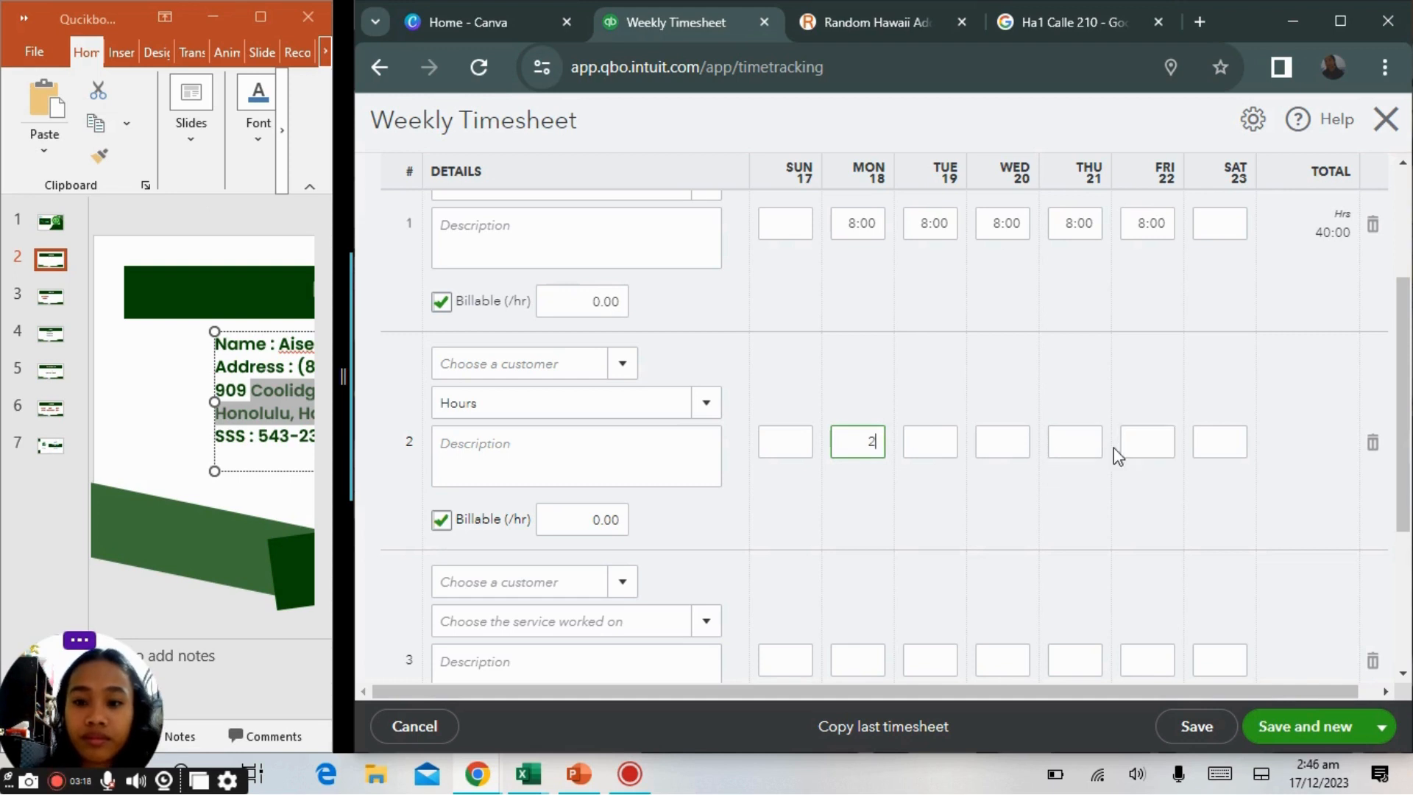
left_click(1161, 438)
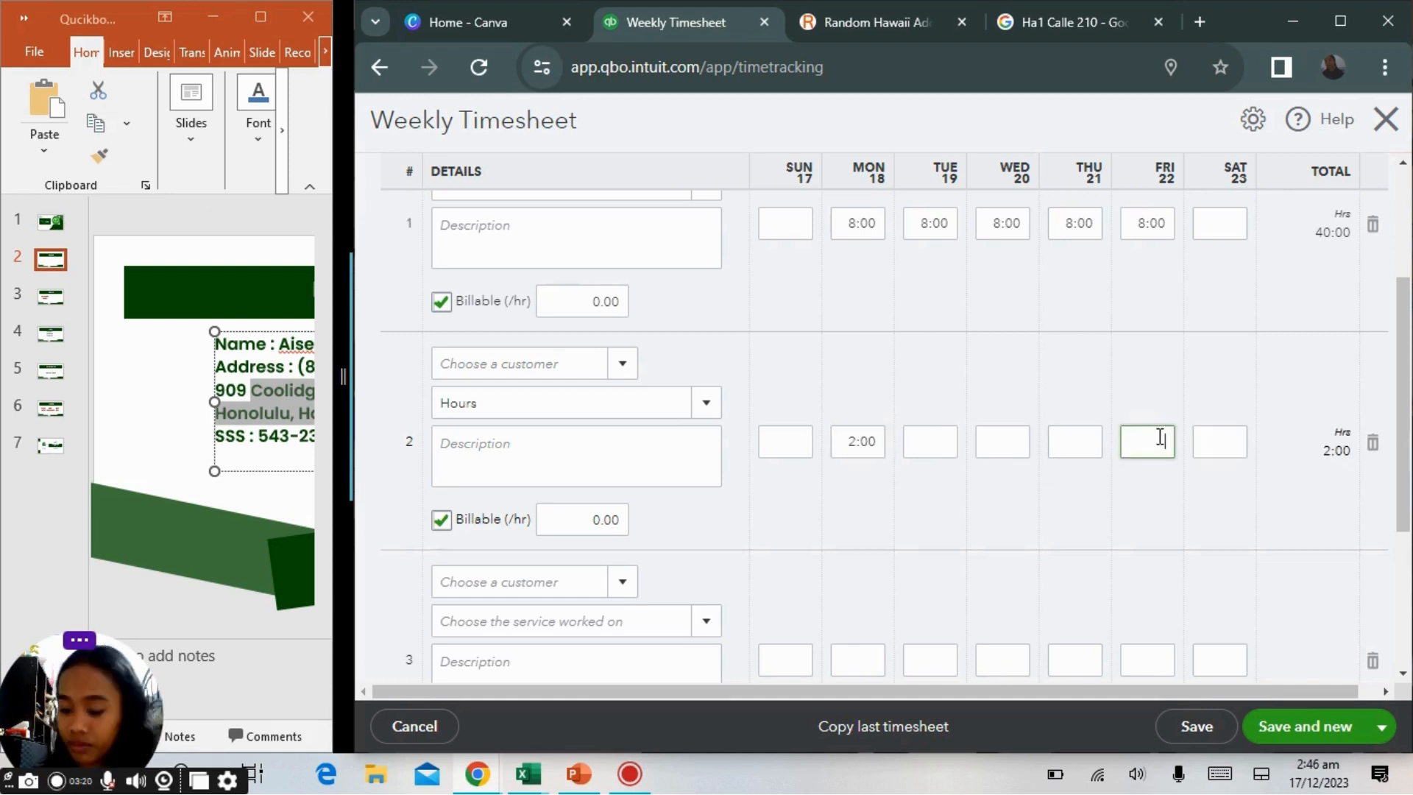
type("8")
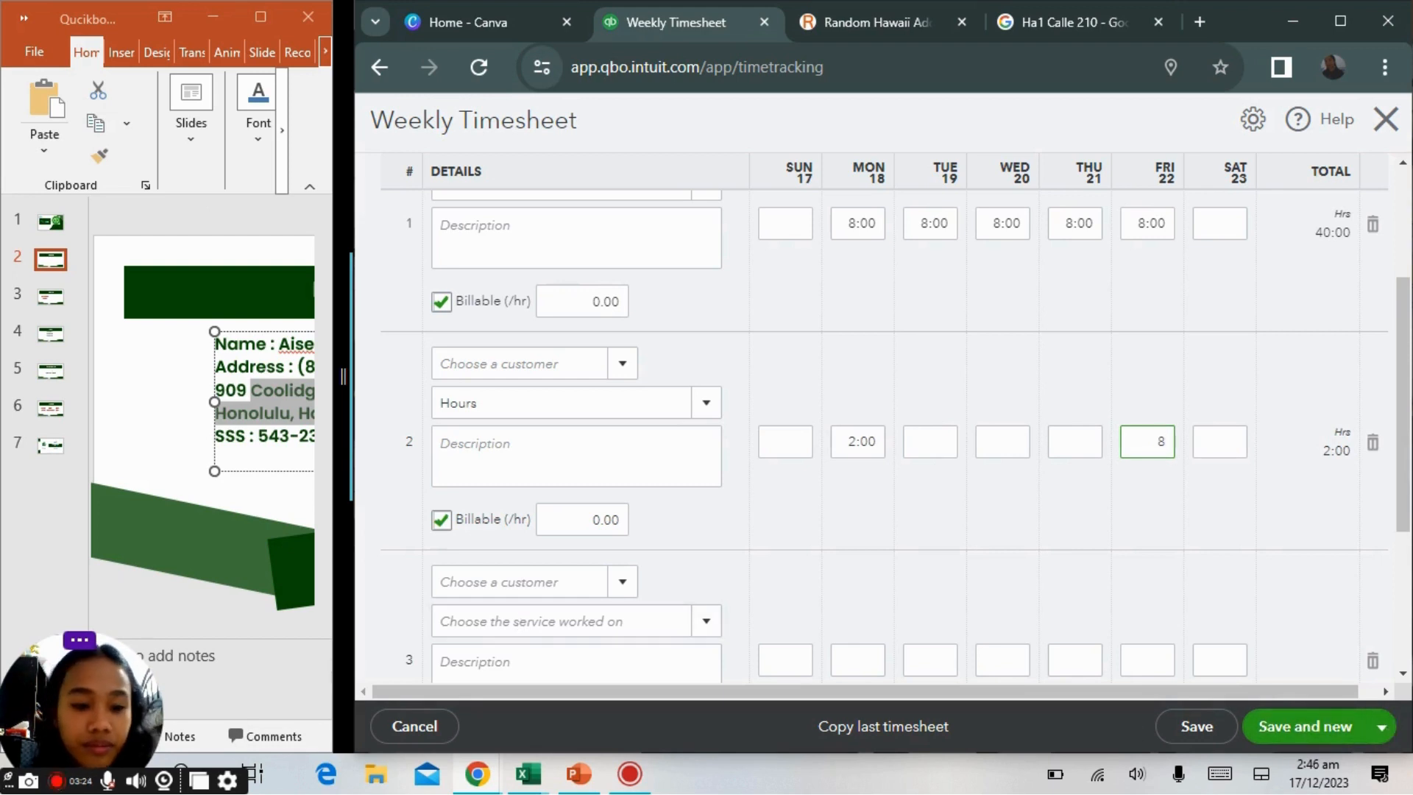
left_click(108, 785)
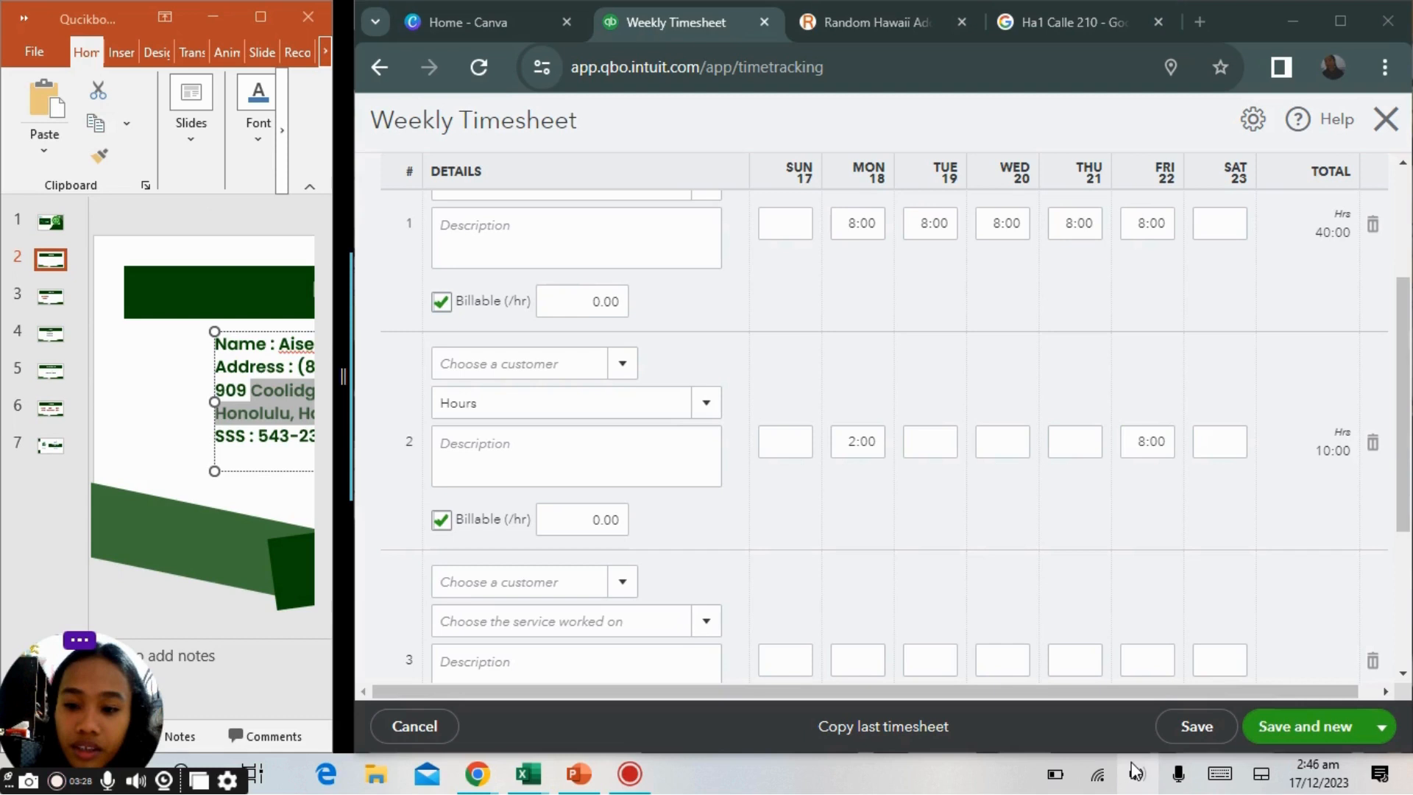
Save and close the weekly timesheet.
left_click(1384, 729)
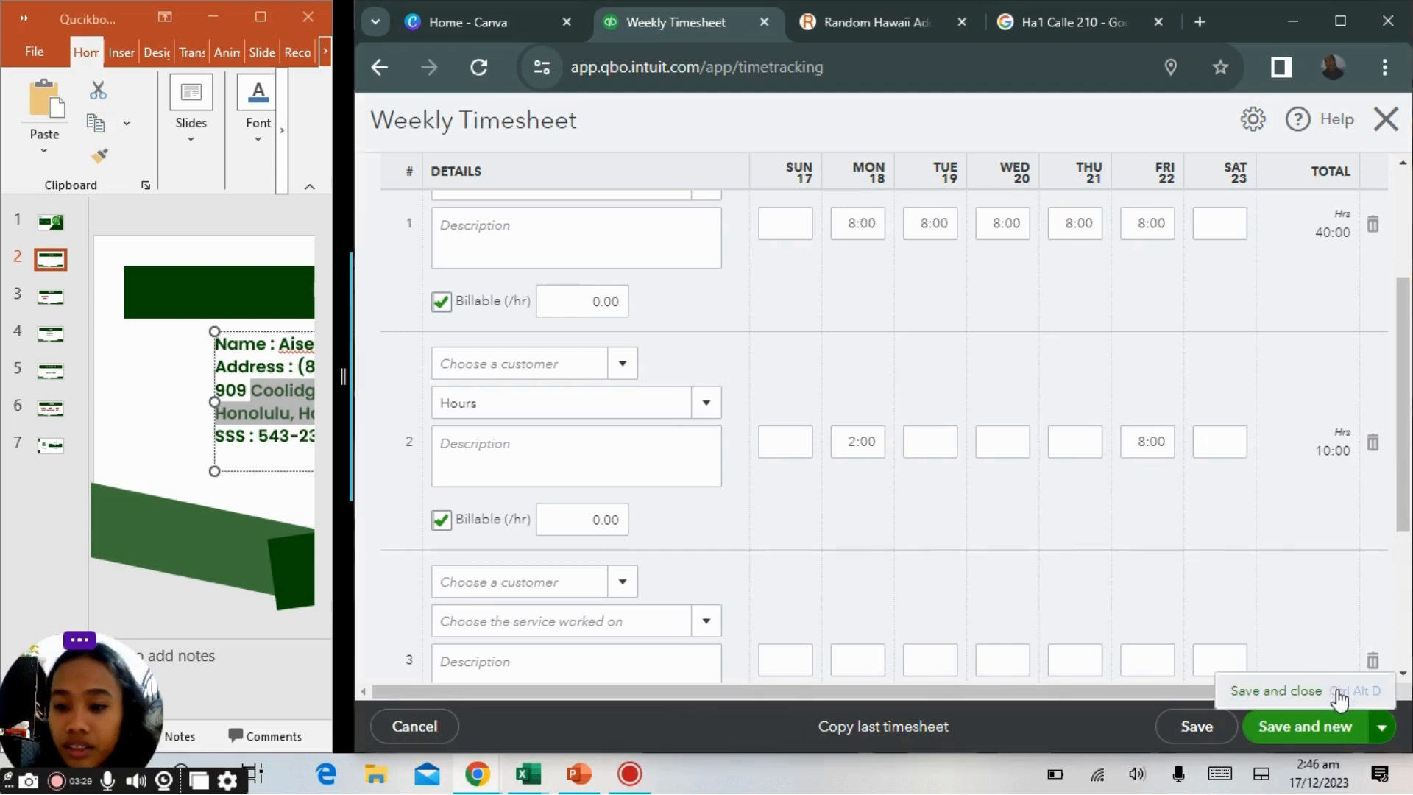
left_click(1327, 691)
left_click(1317, 736)
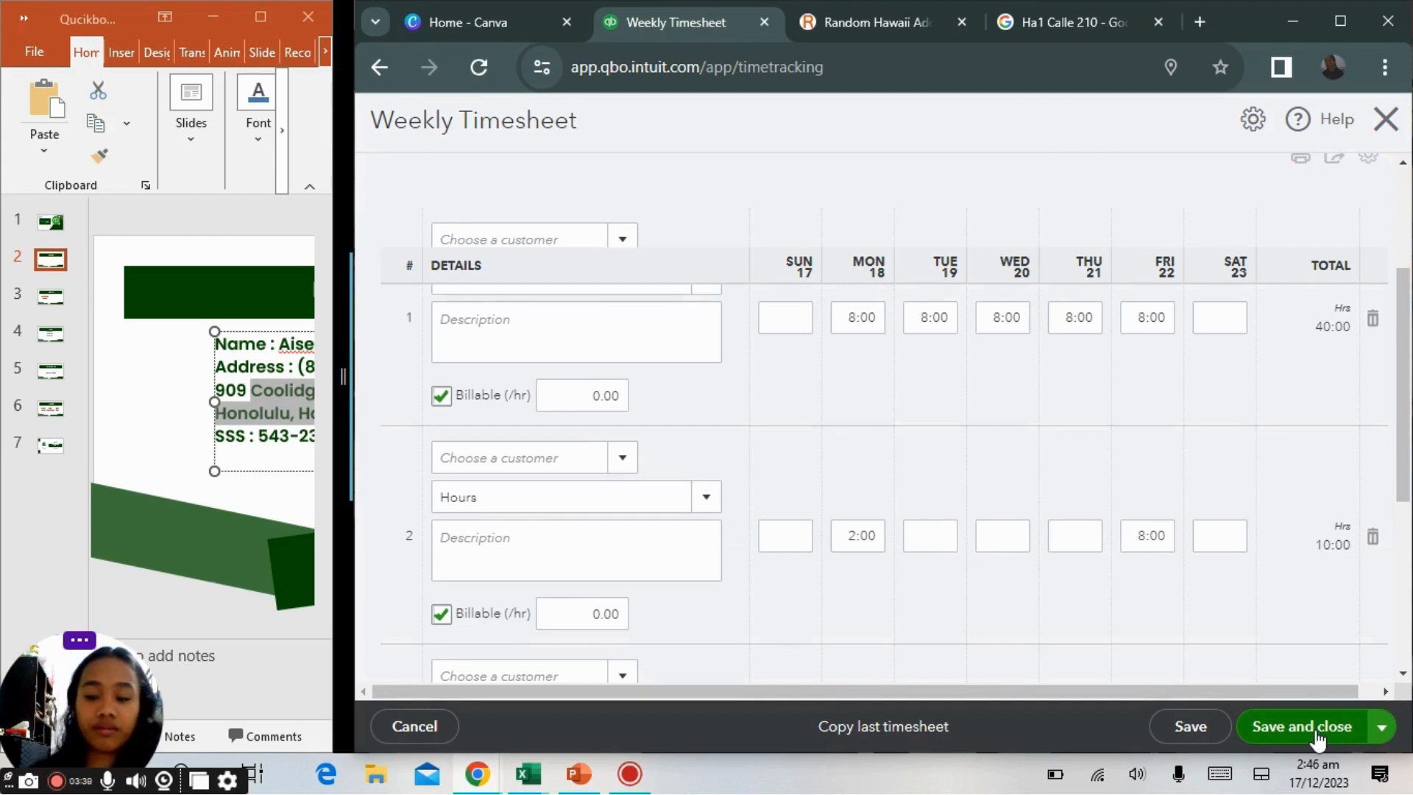
scroll(1215, 654, "down", 2)
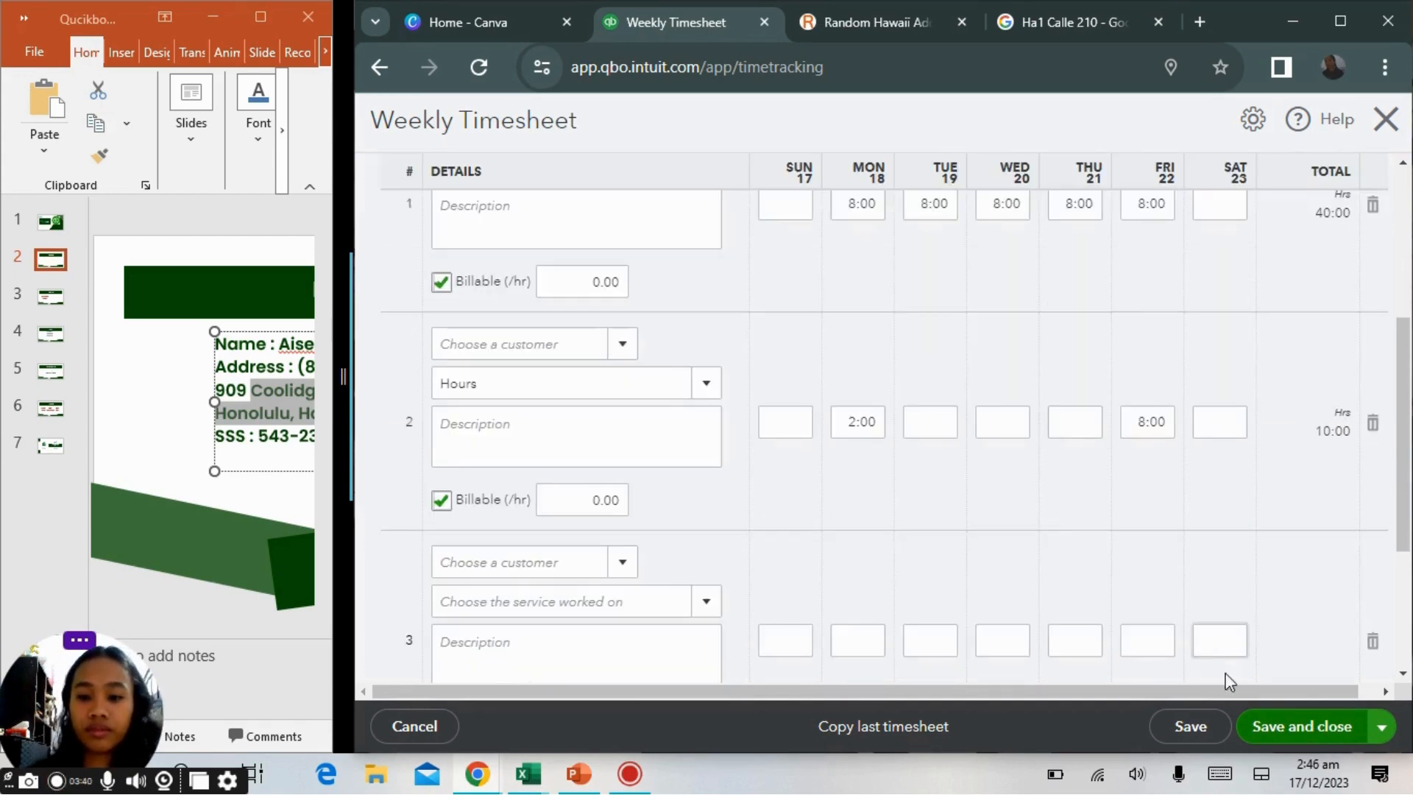
scroll(1275, 731, "down", 1)
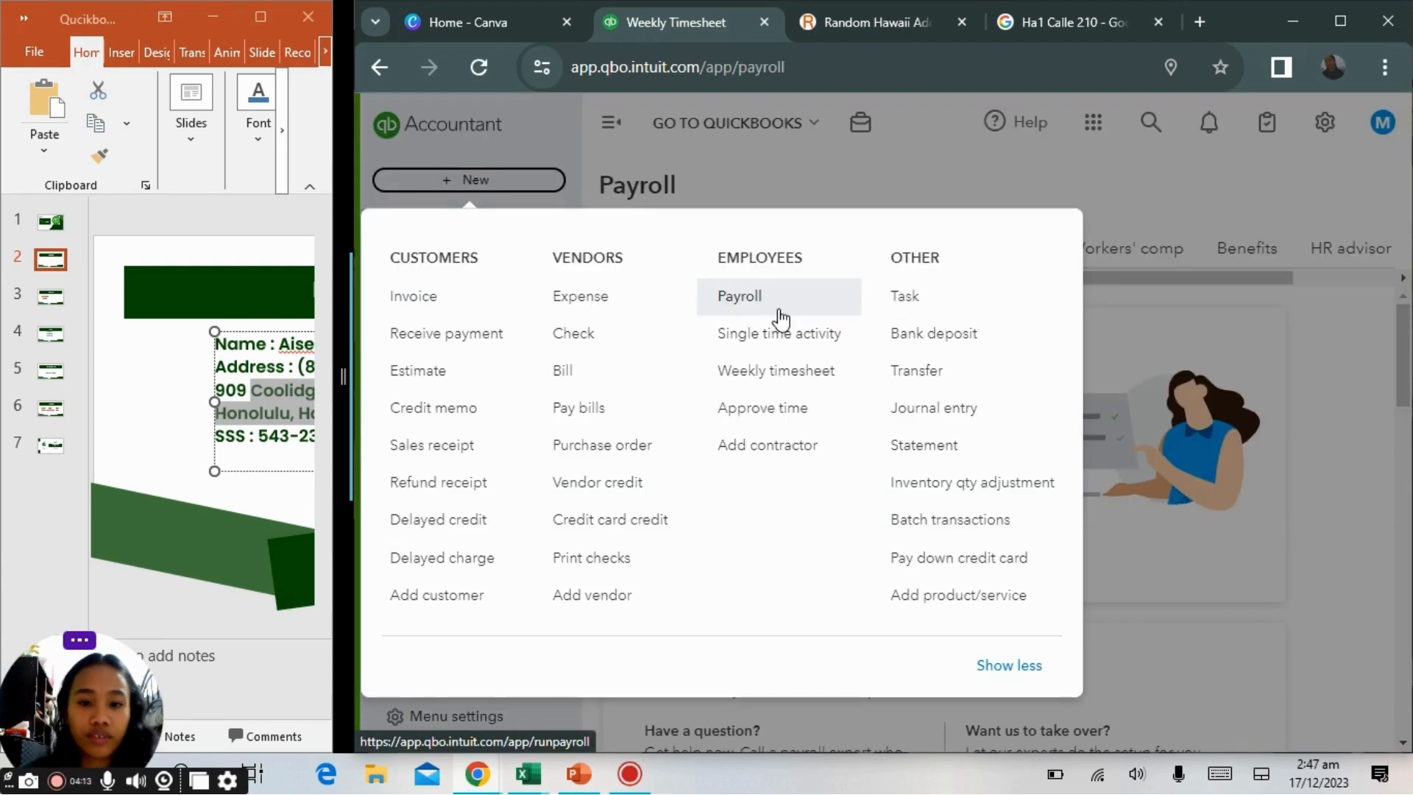
Start a new payroll run for the employee and preview the payroll.
left_click(781, 320)
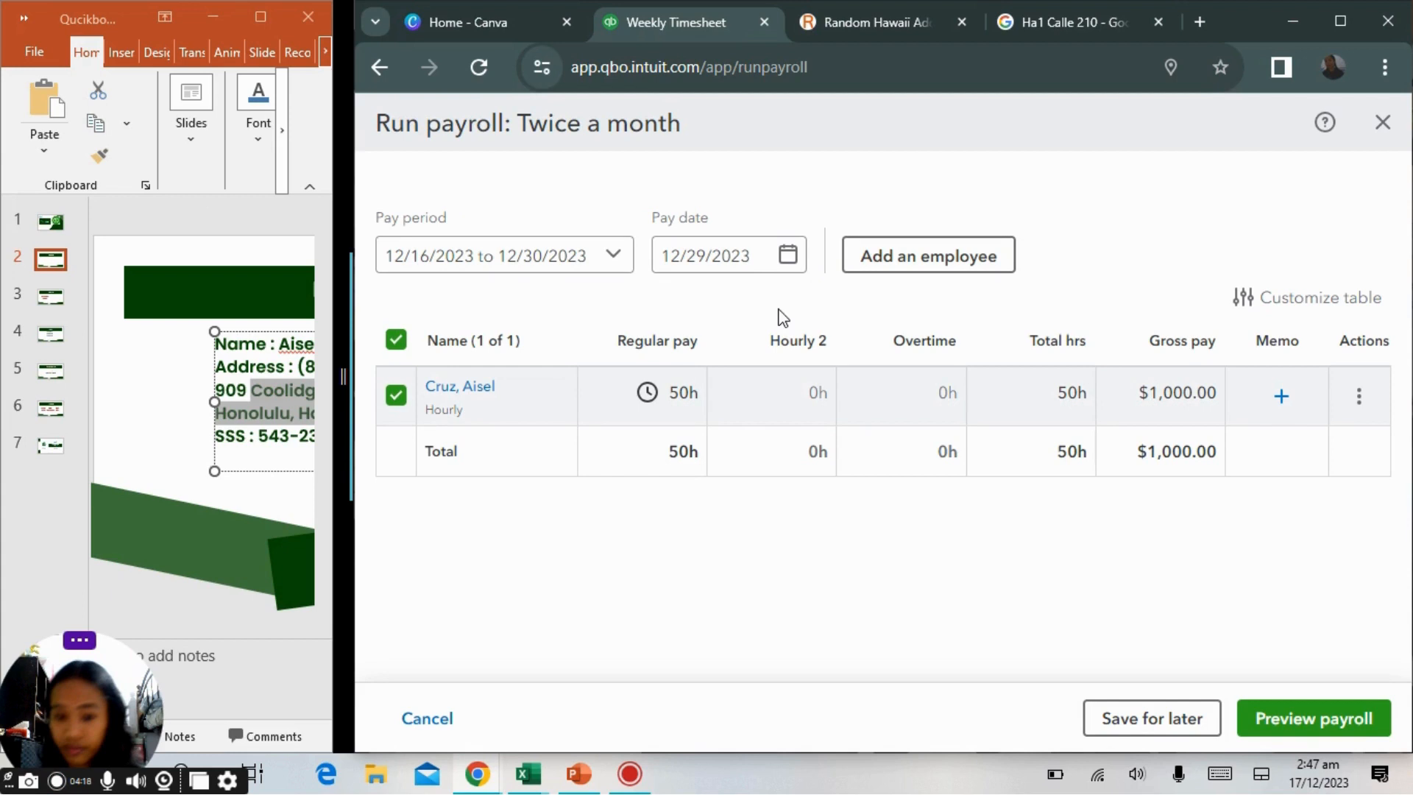
left_click(1307, 729)
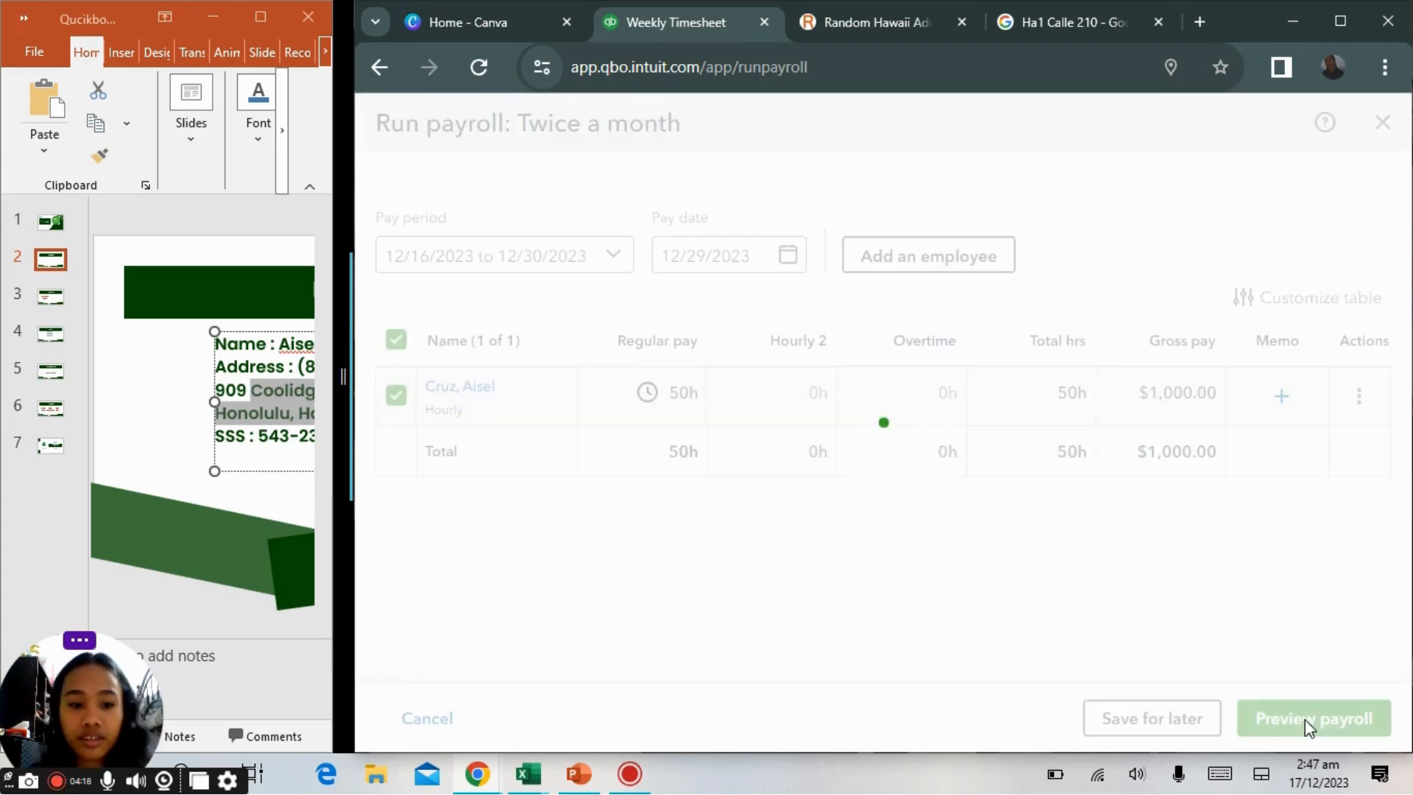